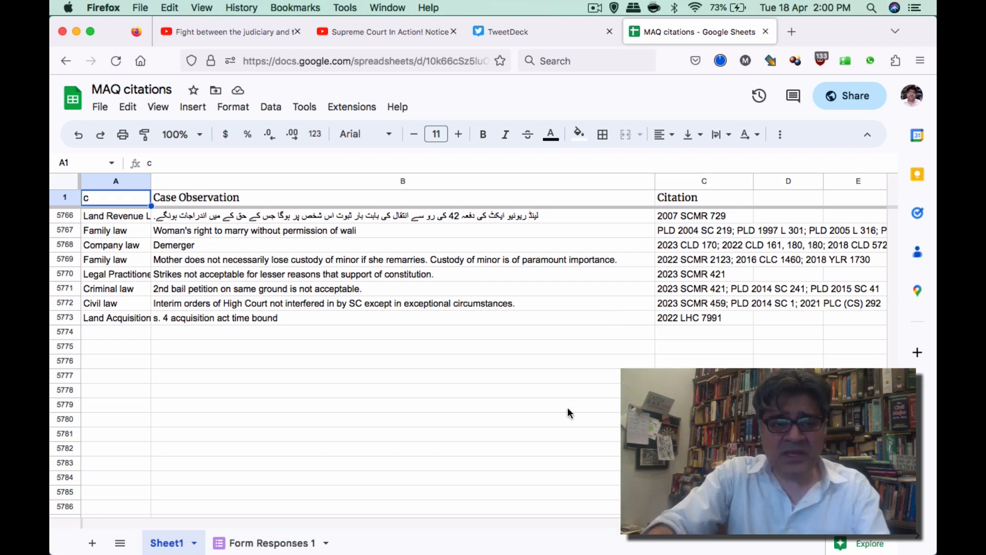
Start a new entry in row 5774 with the category Criminal law and the citation 2023 SCMR 401.
left_click(98, 329)
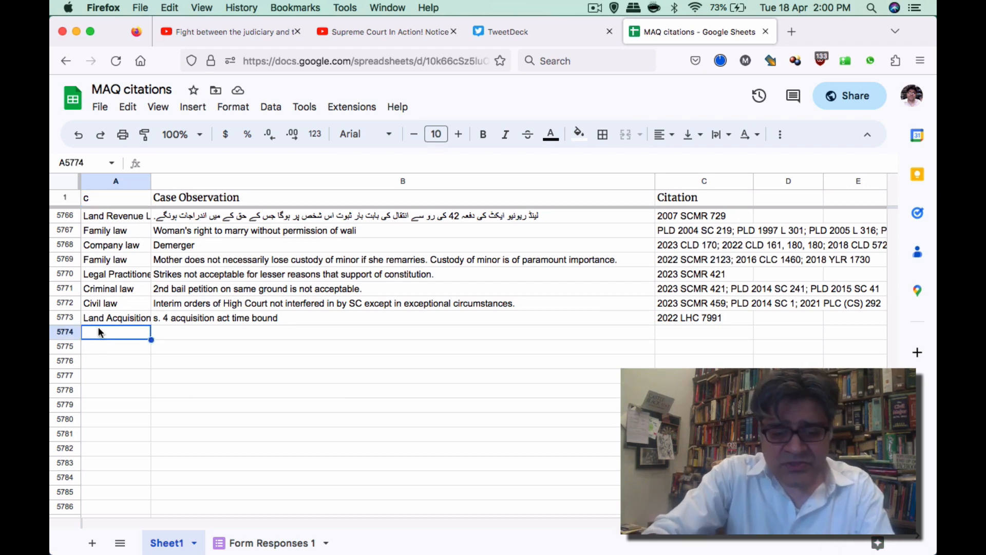
type("Crimin")
key("Tab")
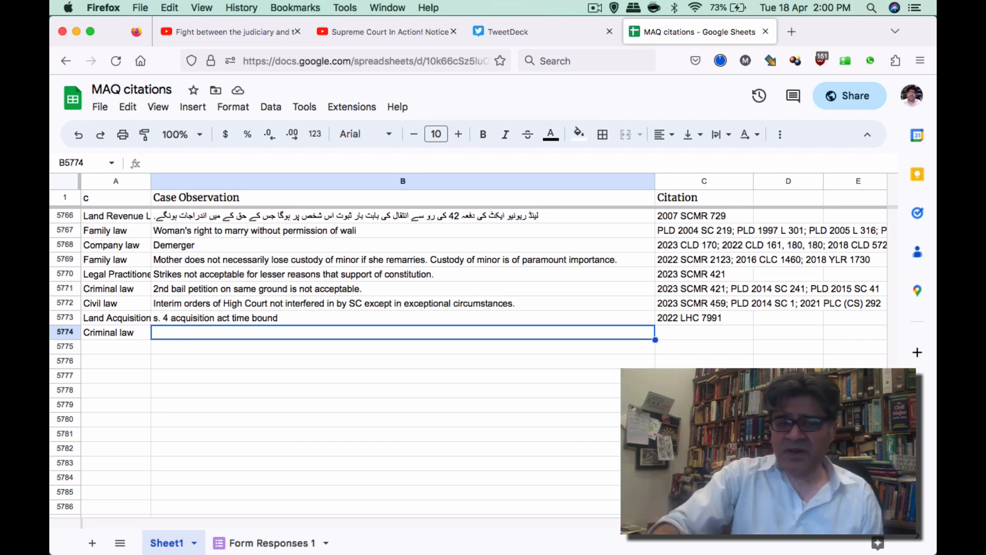
left_click(686, 334)
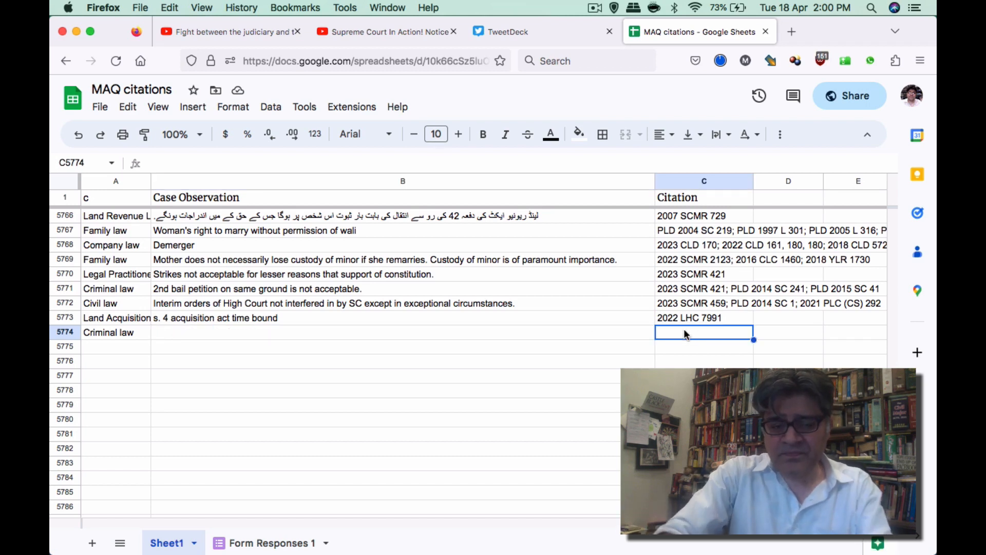
type("2023 SCMR 401")
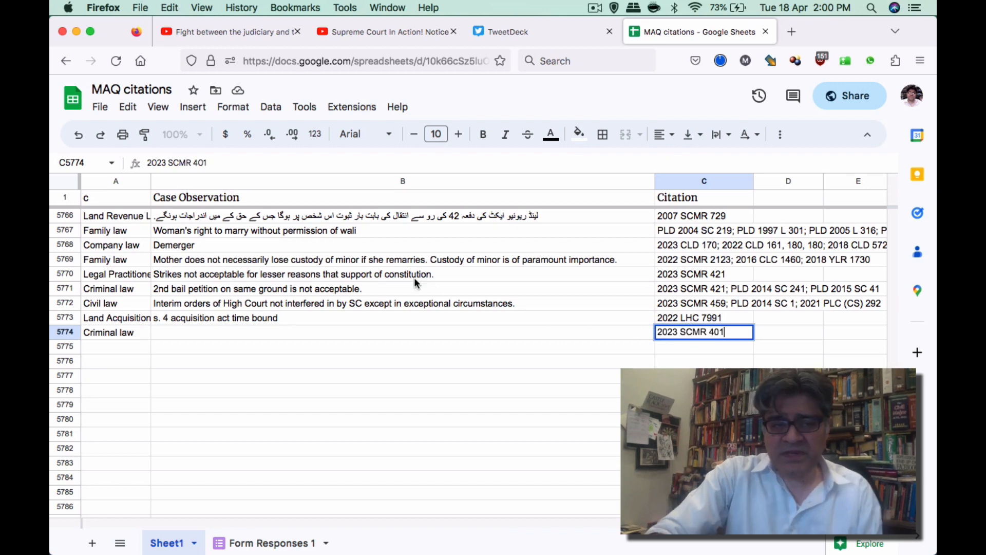
Enter "Conditions on bail not to be put." as the case observation for the new Criminal law entry in row 5774.
left_click(343, 333)
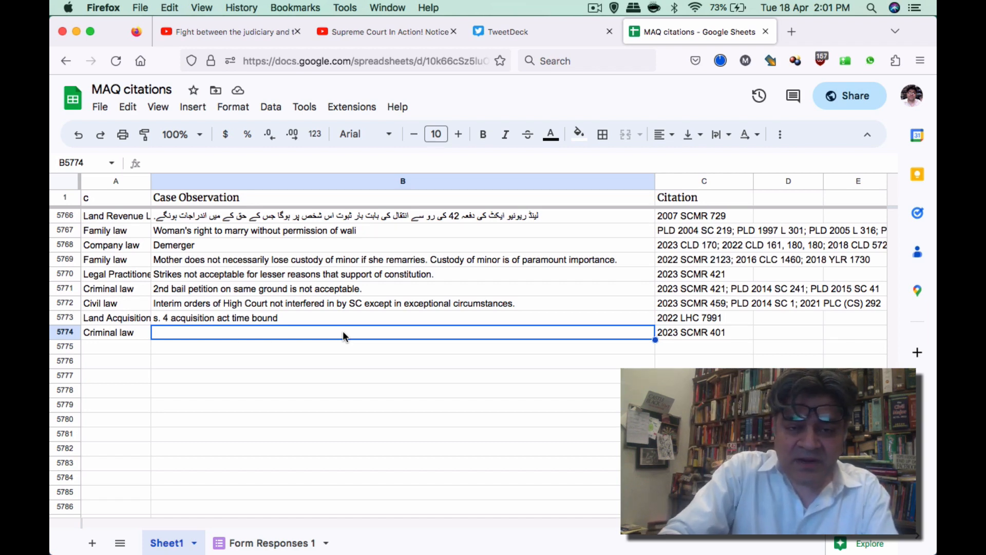
double_click(343, 334)
type("Condi")
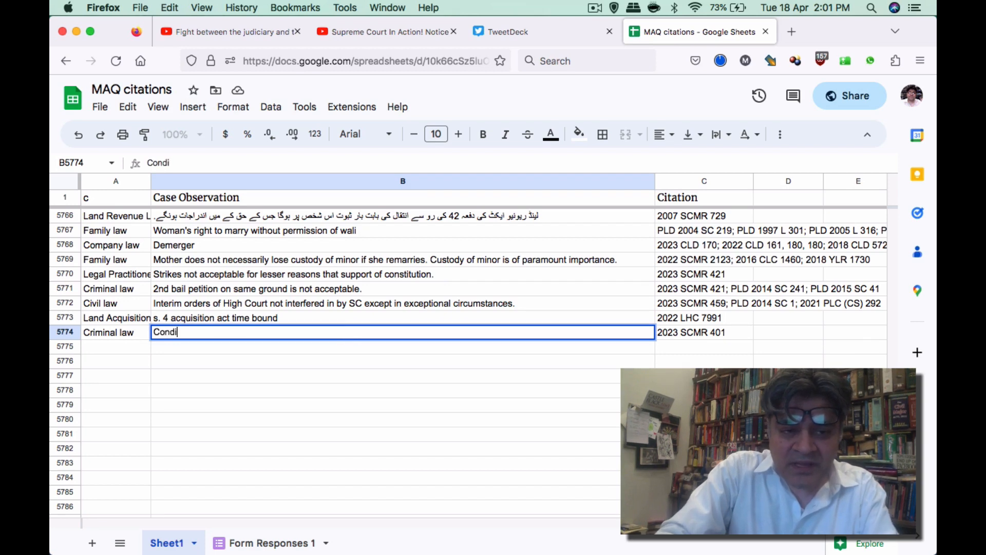
type("tional bail is")
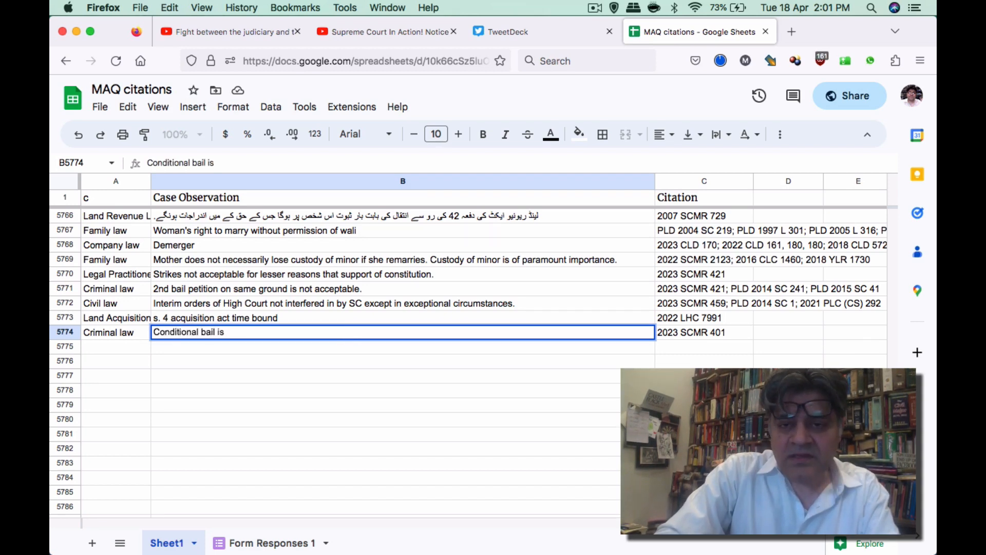
key("ctrl+a")
type("Condit")
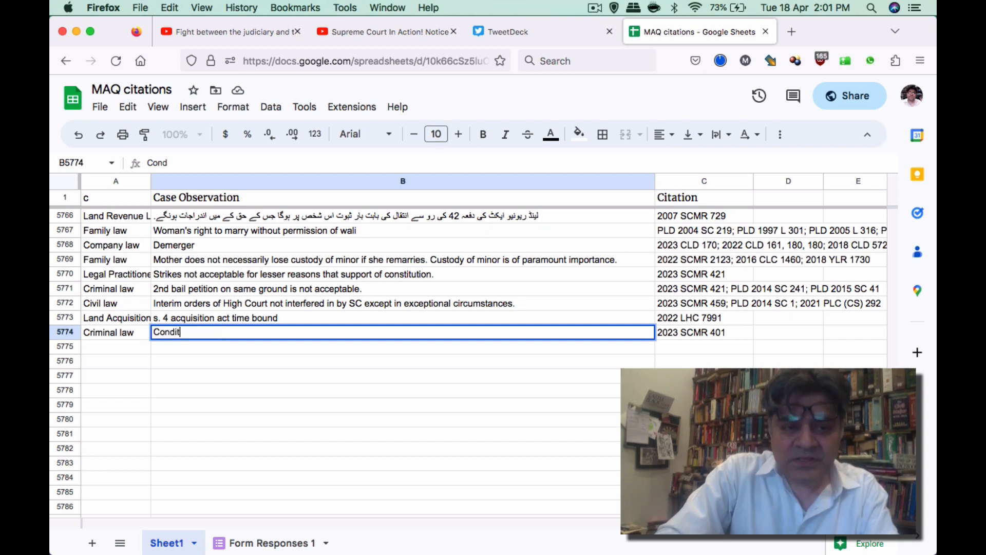
type("ions on b")
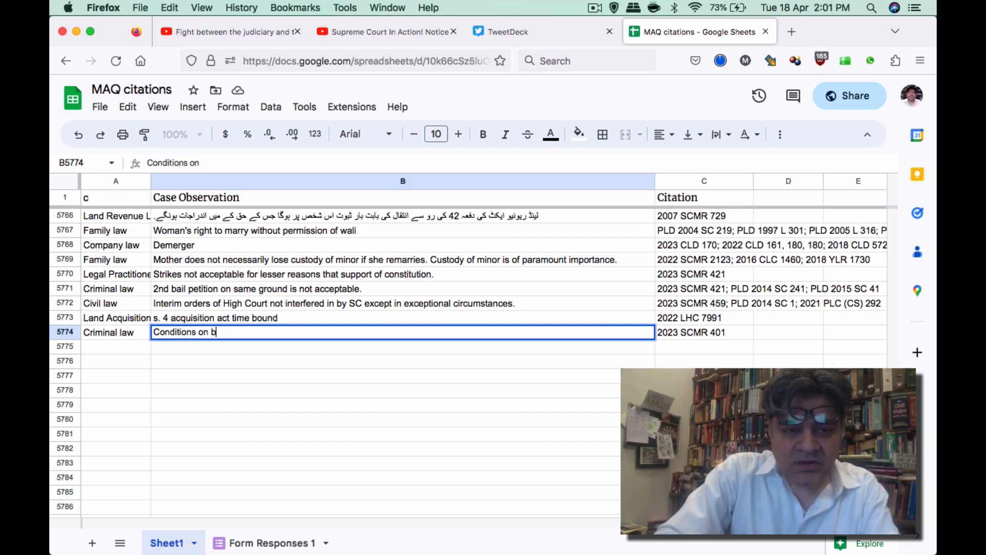
type("ail not to b")
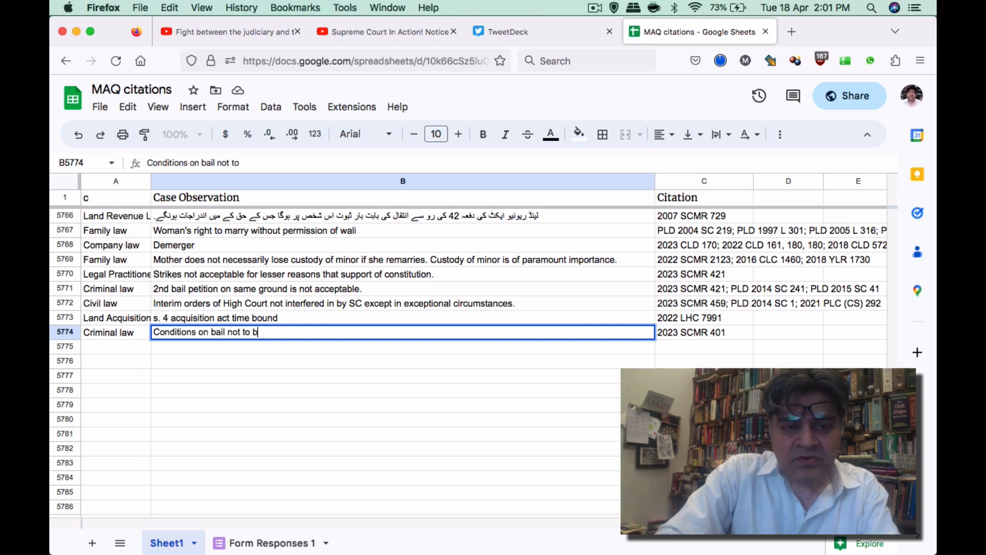
type("e put. ")
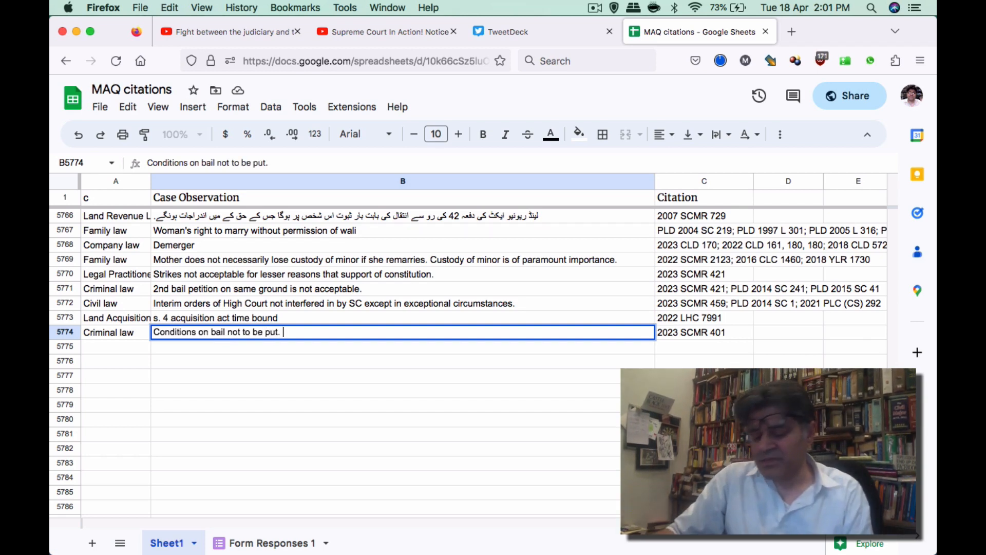
Add the sentence "Bail not to be used for recovery." to the case observation in row 5774.
type("Bail not to ")
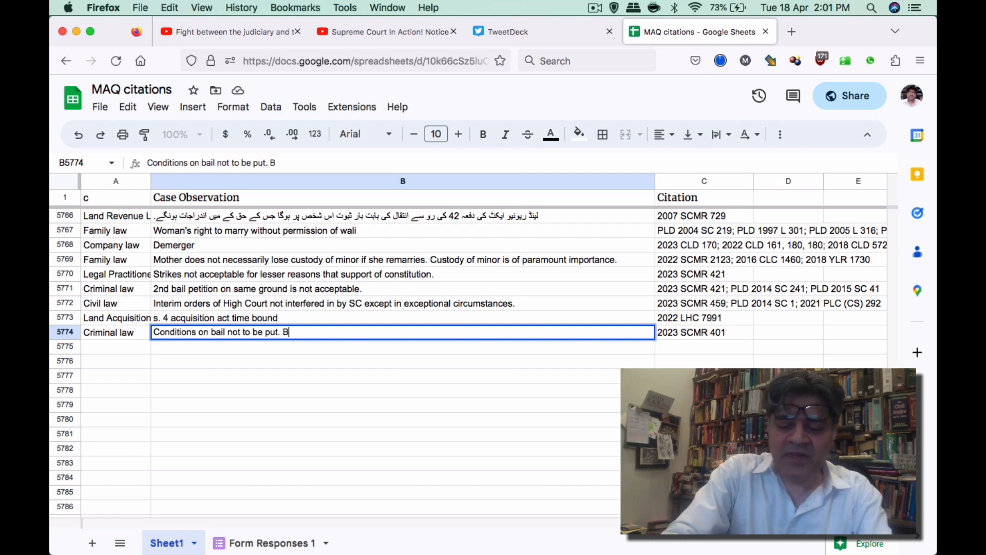
type("be used as")
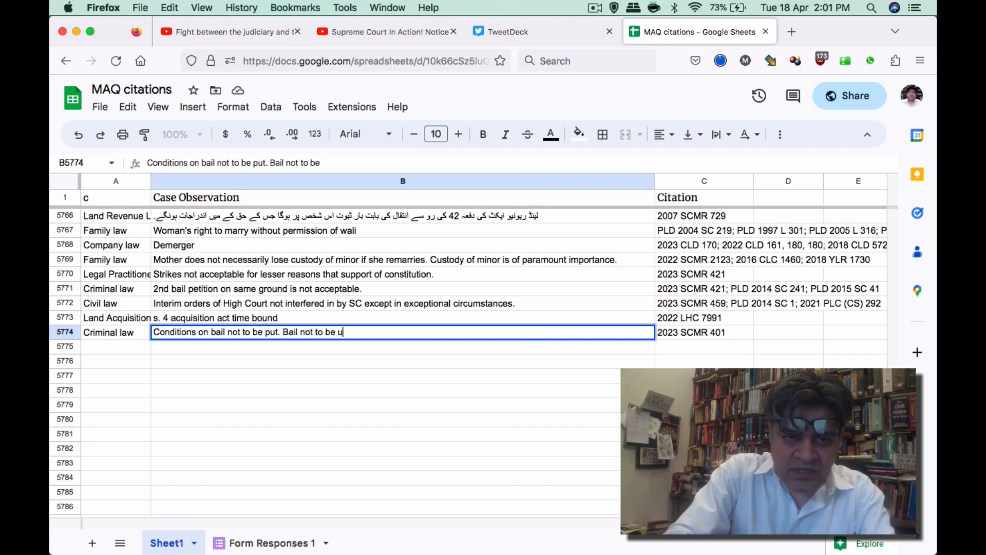
key("BackSpace")
key("BackSpace")
type("for recover")
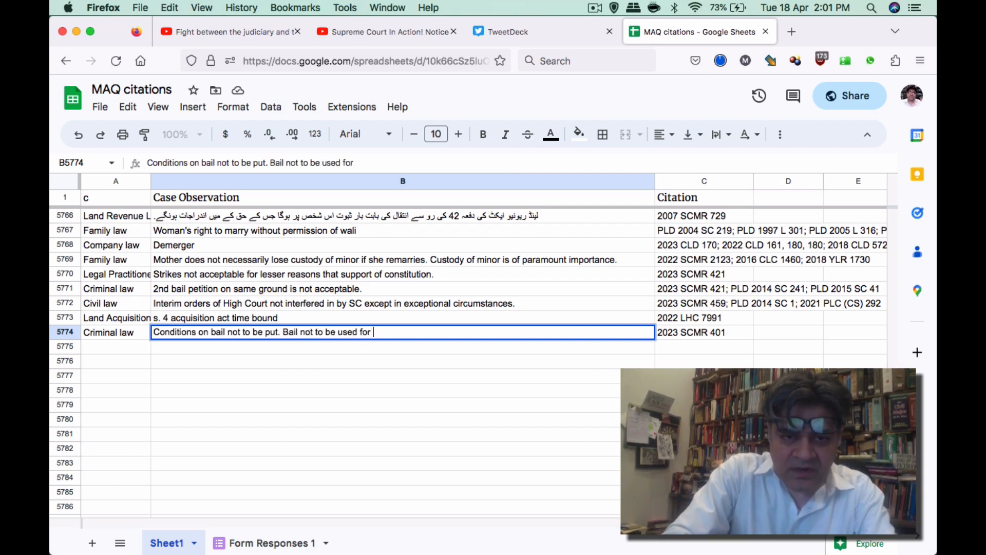
type("y.")
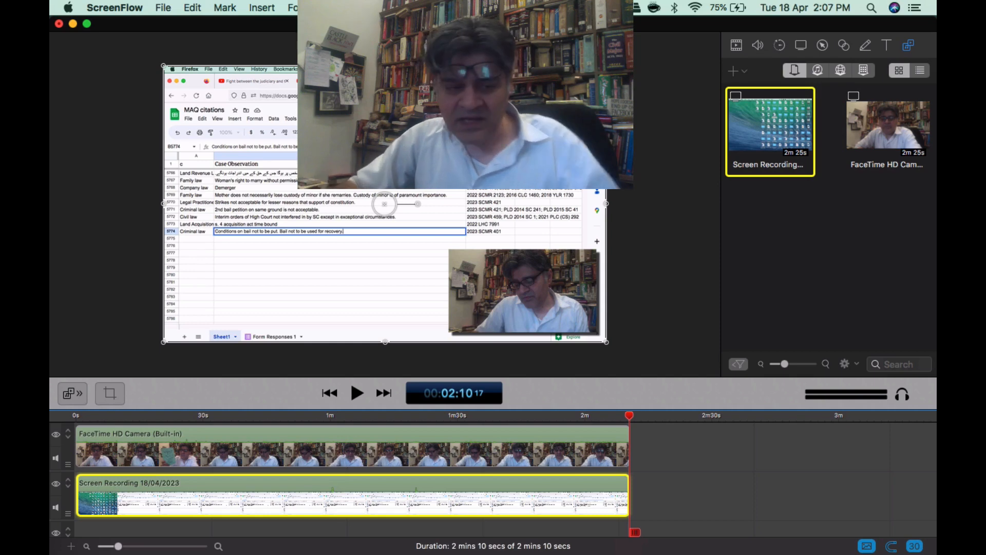
Switch to the MAQ citations sheet in Firefox and append "; 1970 SCMR 175" to the citation in row 5774.
key("super+Tab")
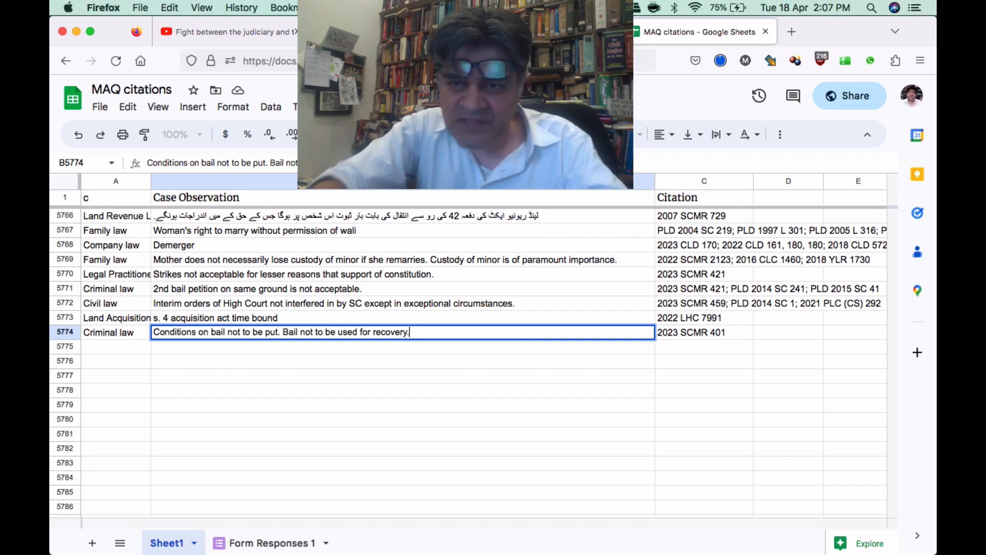
left_click(726, 330)
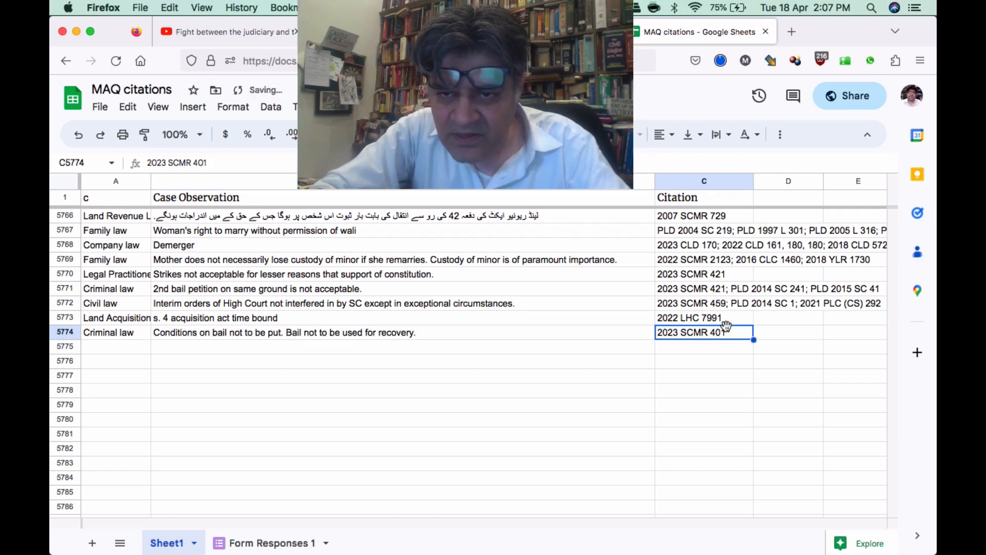
double_click(726, 329)
type("; 1")
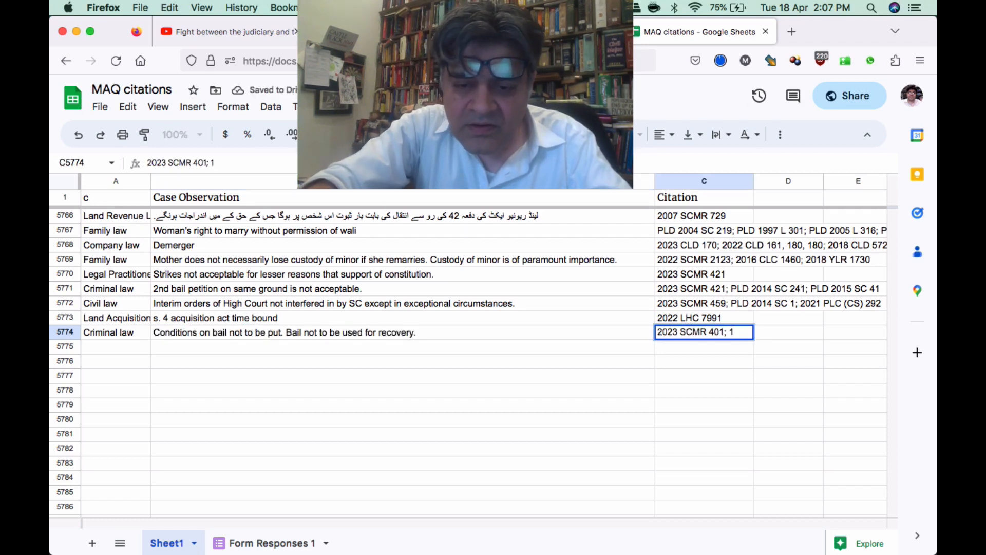
type("970 SCMR ")
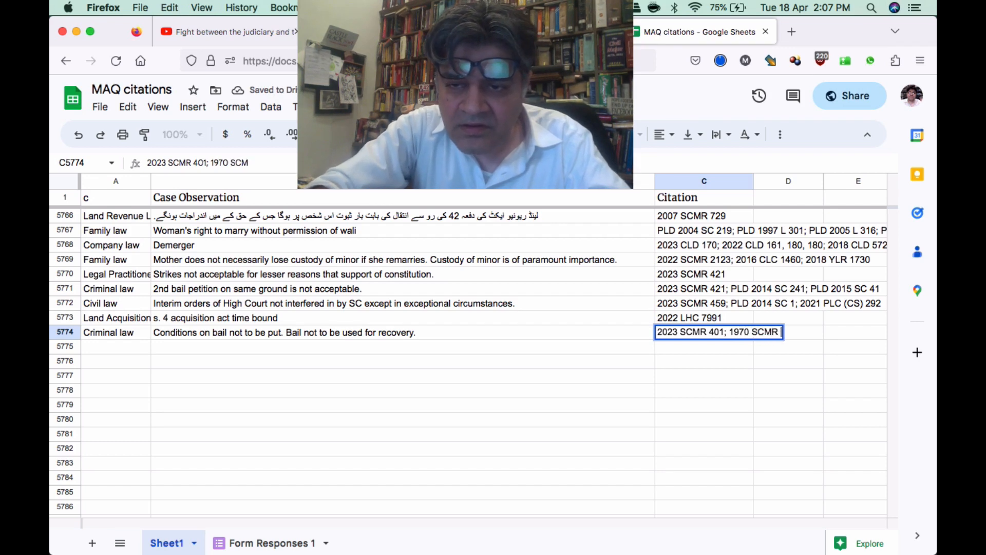
type("175")
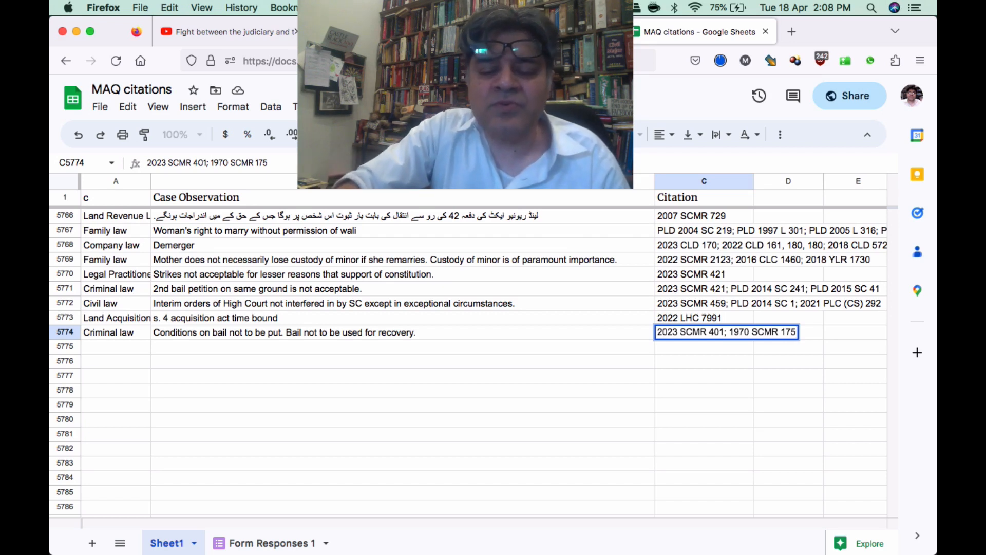
left_click(502, 347)
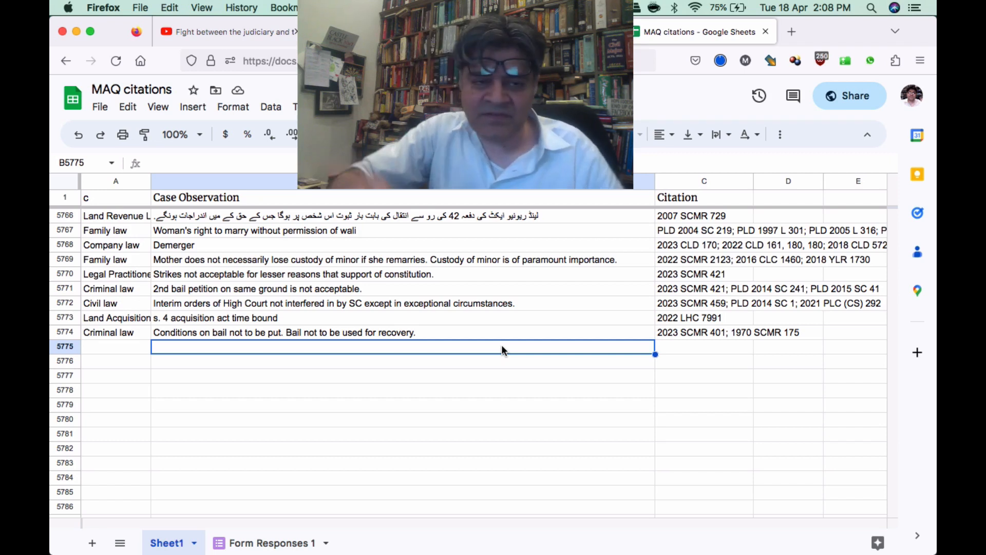
type("Propor")
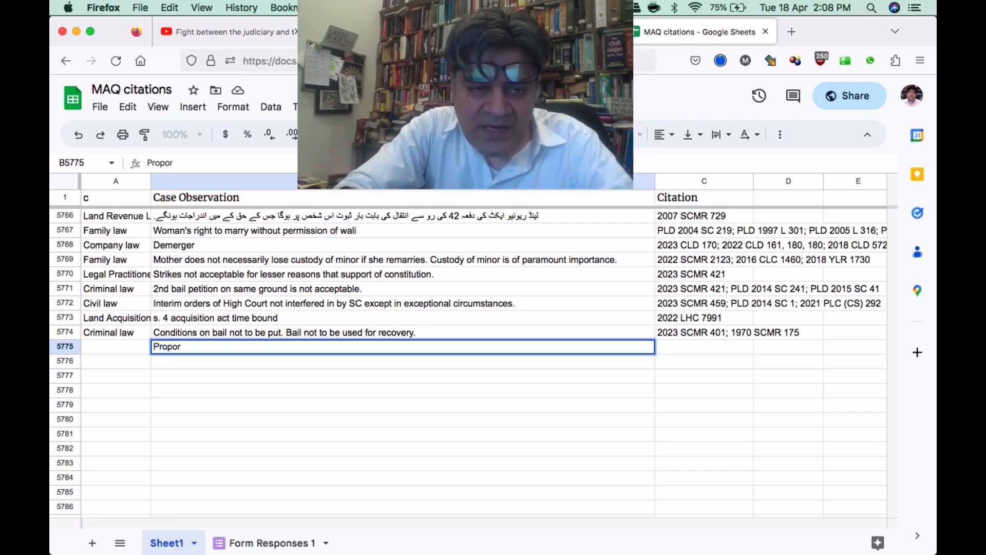
type("tion")
key("BackSpace")
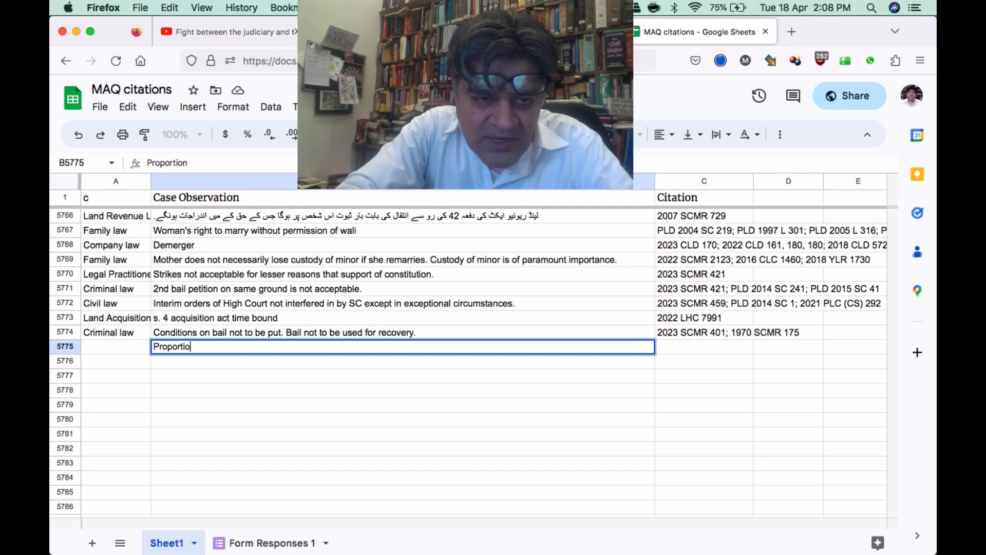
key("super+a")
key("BackSpace")
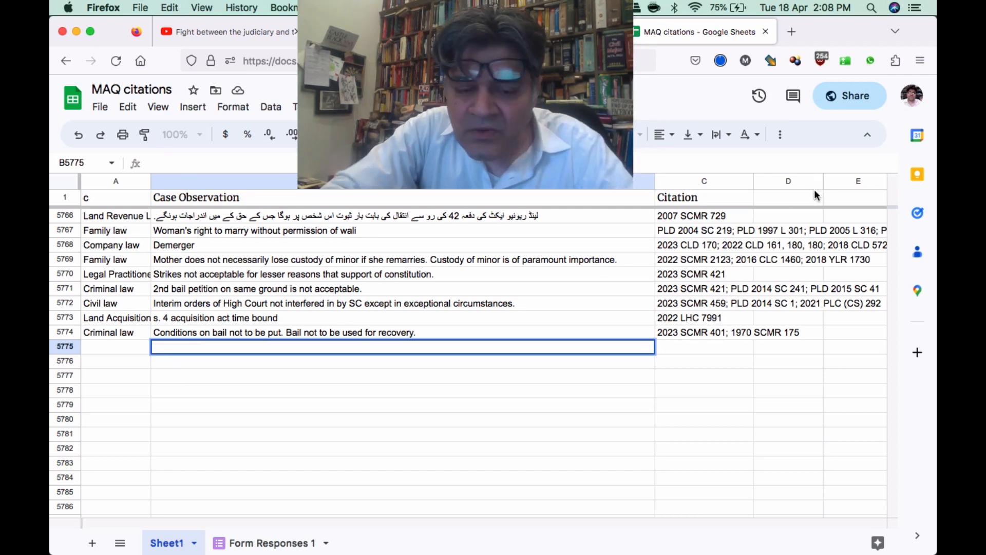
Search the citations sheet for "proportionality".
key("super+f")
type("prop")
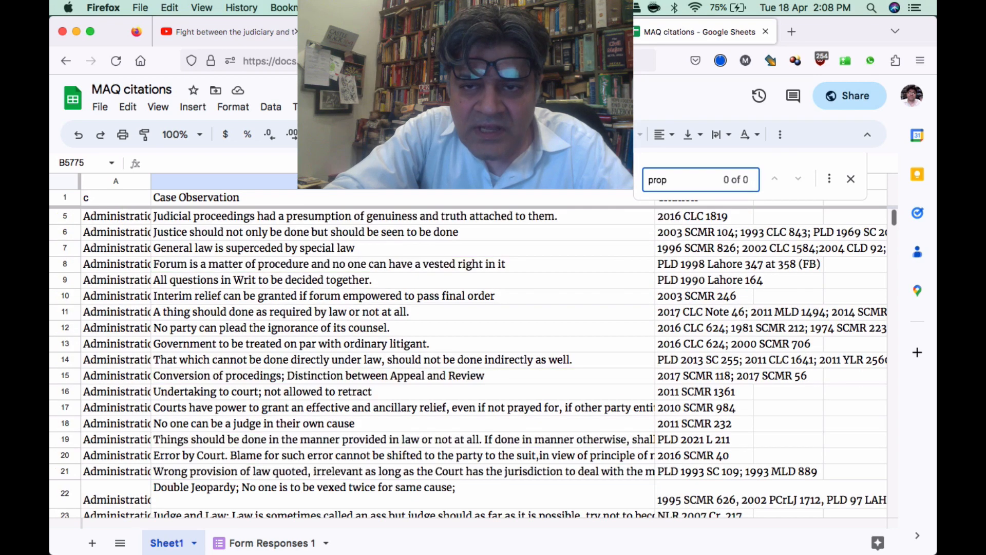
type("ortionality")
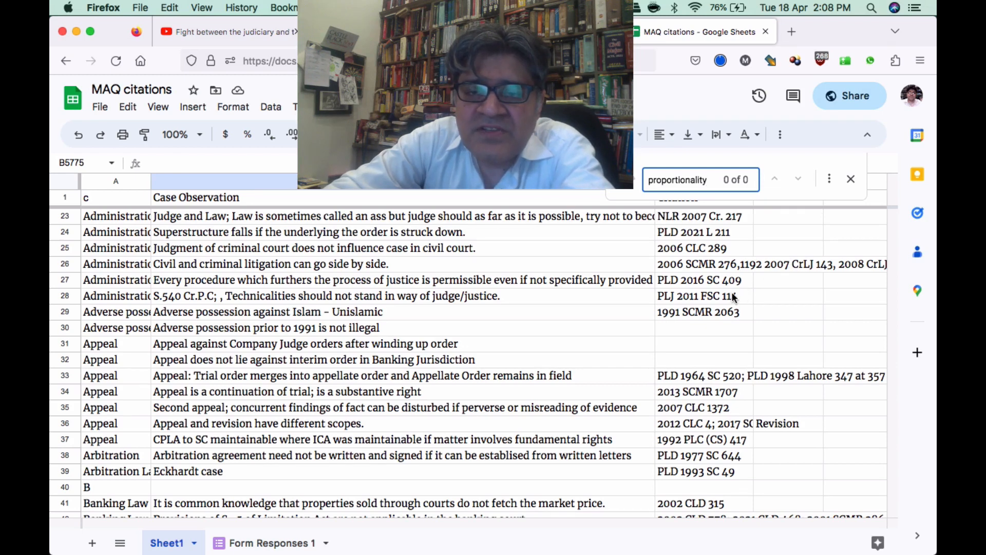
Close the search and enter "Proportionality as a ground for judicial review." as the case observation in the empty row 5775.
scroll(734, 298, "down", 5)
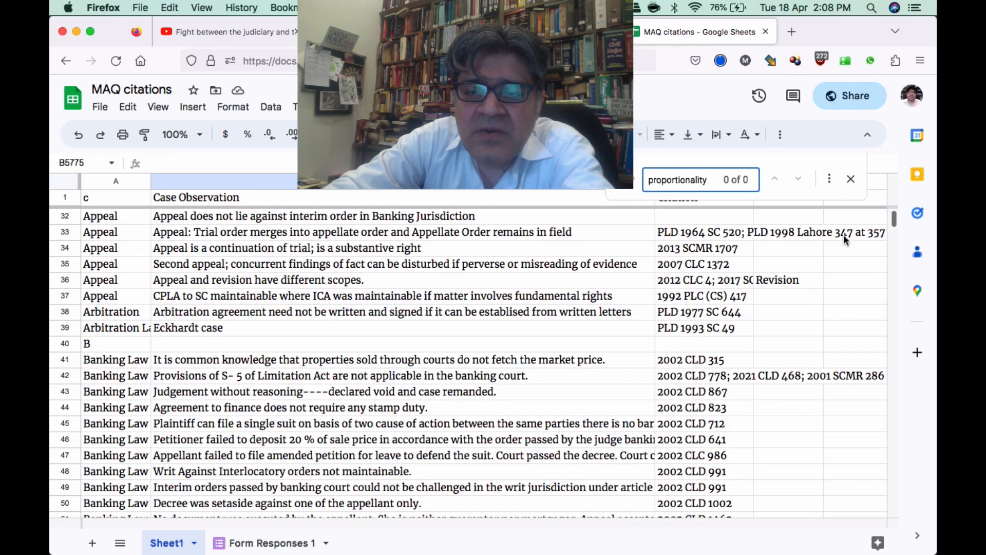
scroll(847, 277, "down", 6)
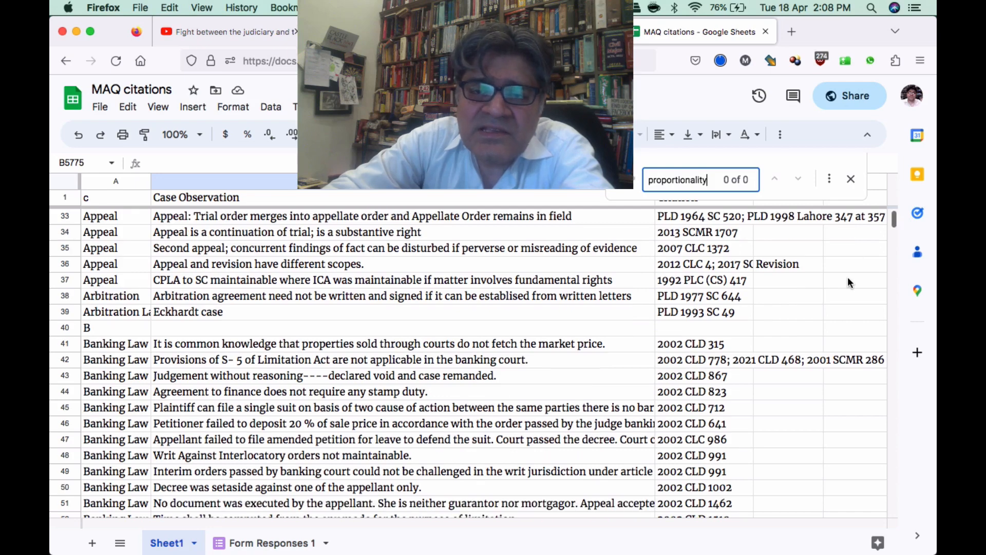
scroll(883, 234, "down", 3)
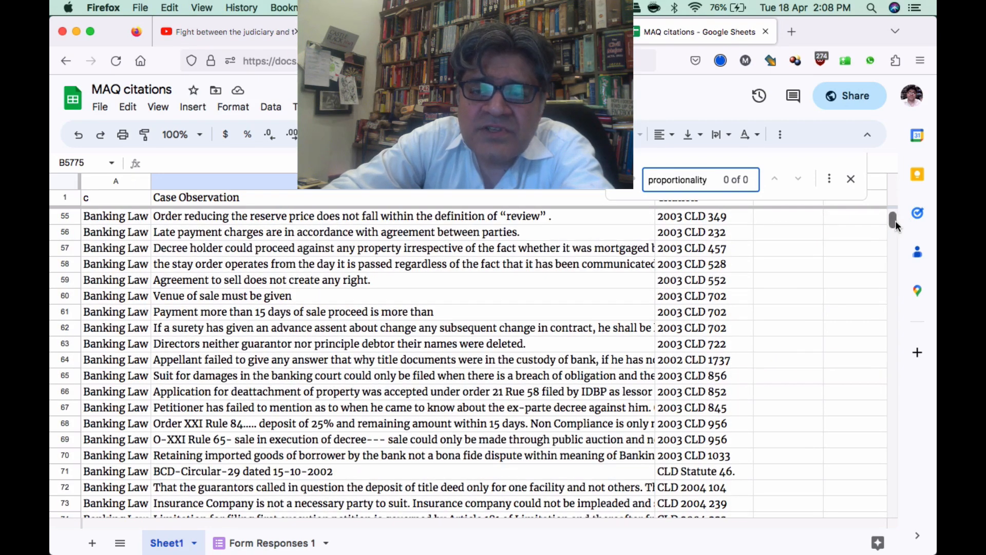
left_click_drag(881, 423, 881, 493)
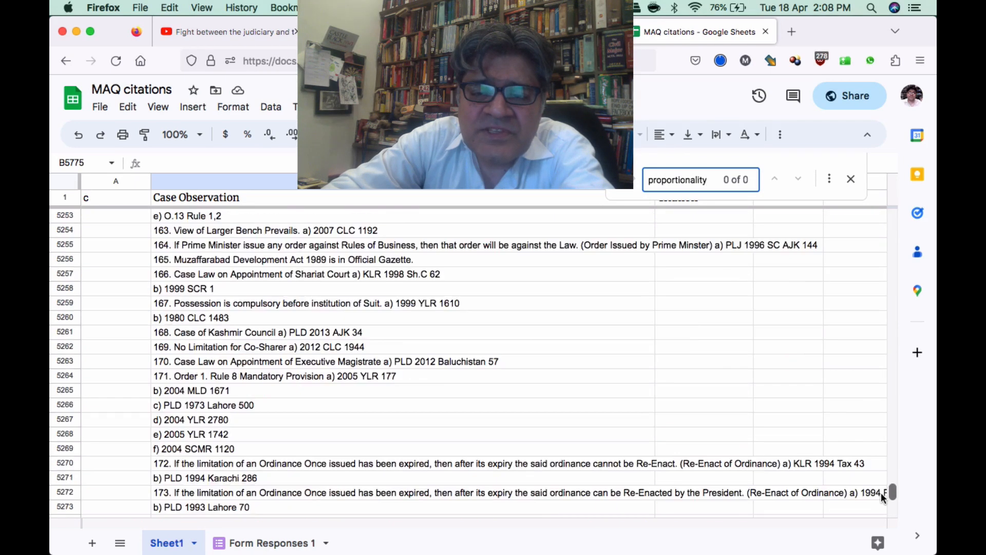
scroll(681, 412, "down", 13)
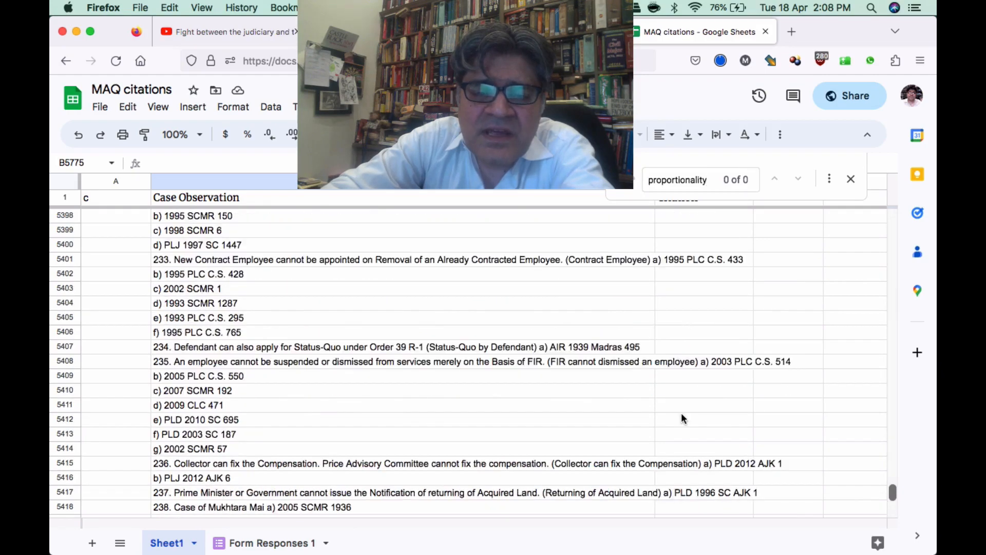
scroll(682, 412, "down", 20)
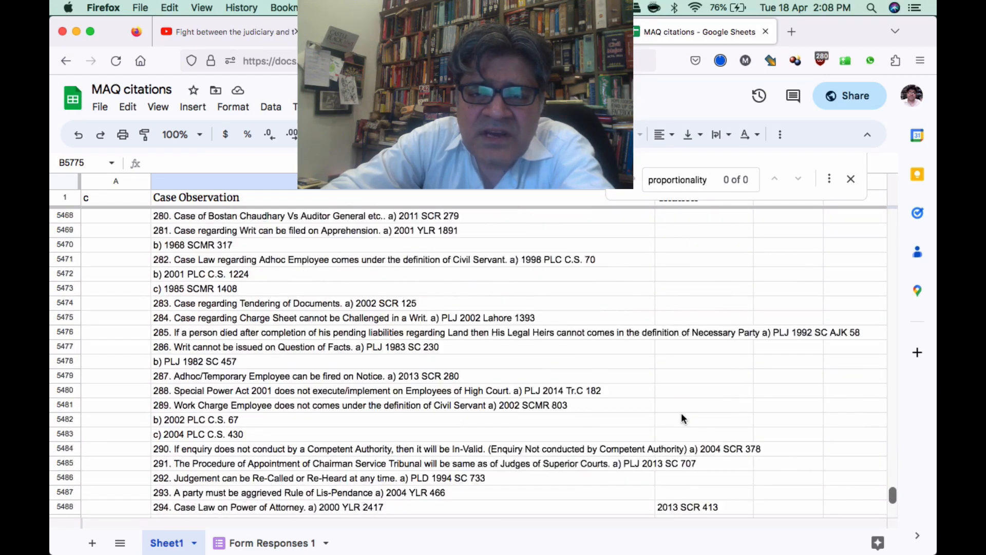
scroll(681, 419, "down", 11)
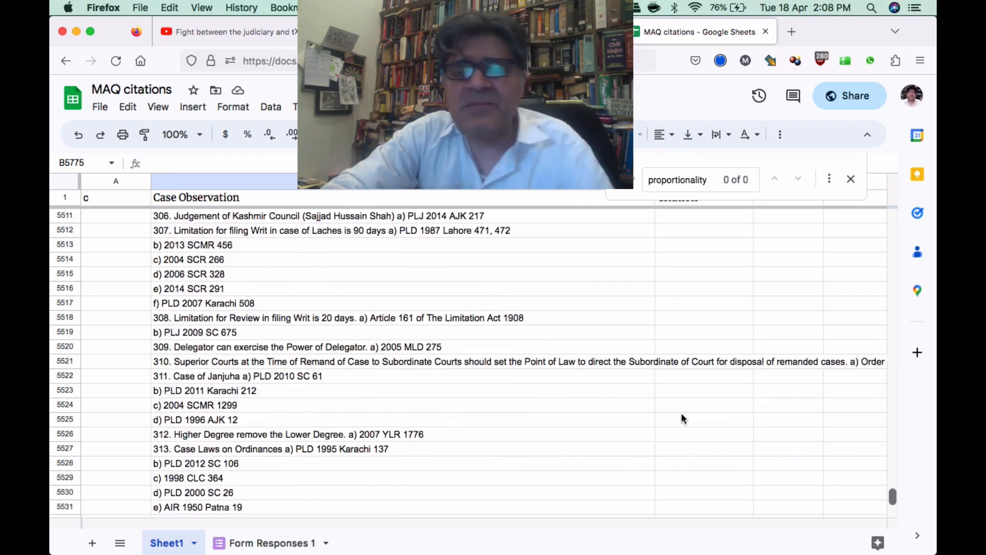
scroll(681, 418, "down", 10)
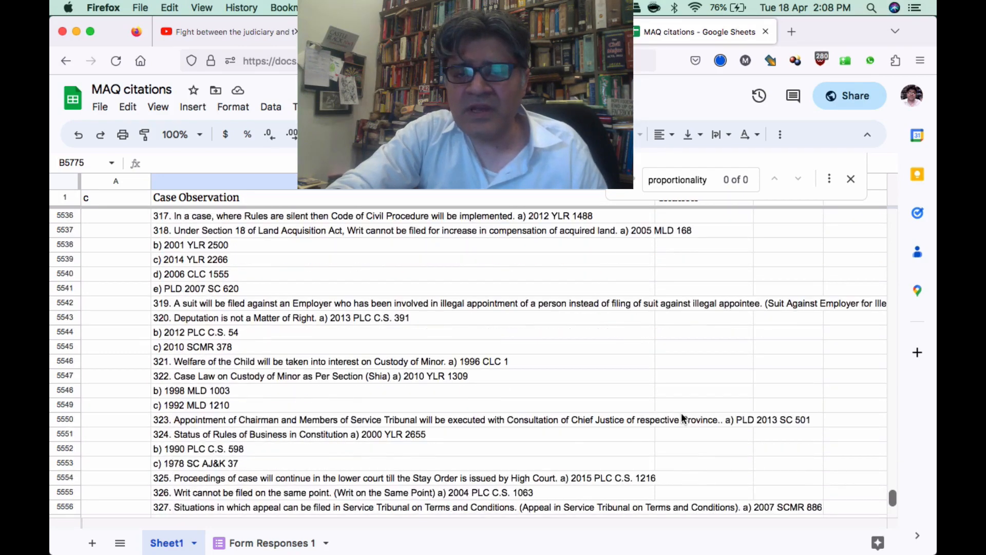
scroll(845, 175, "down", 15)
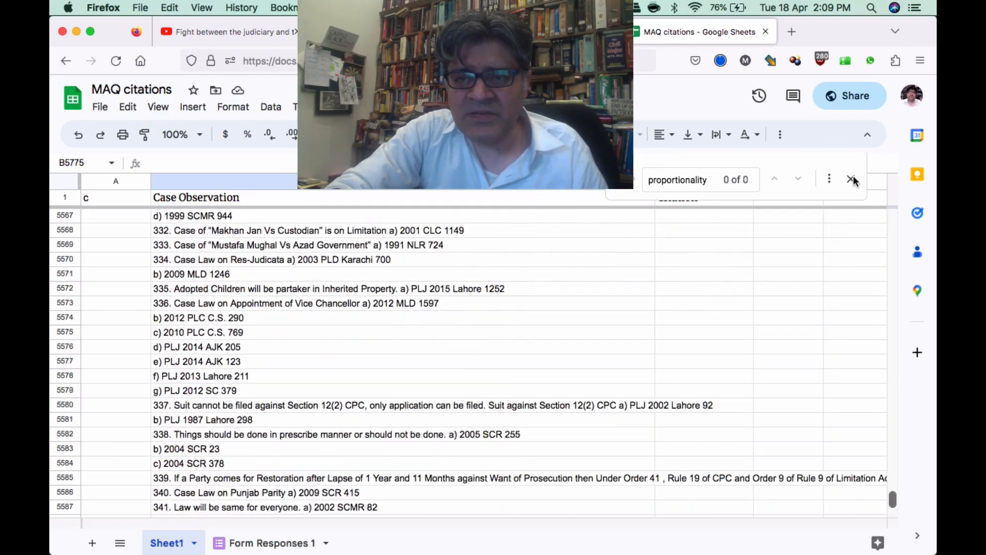
scroll(853, 179, "down", 9)
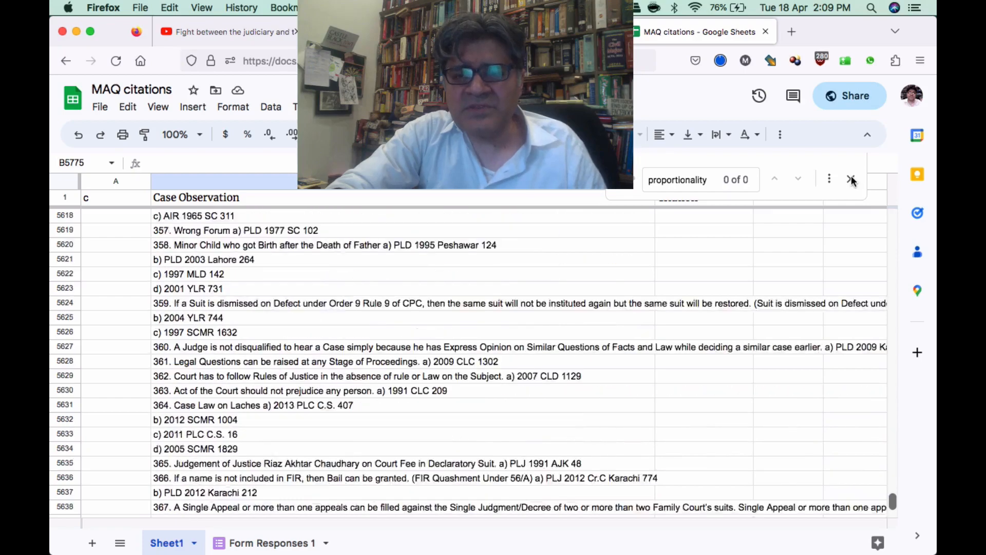
left_click(851, 179)
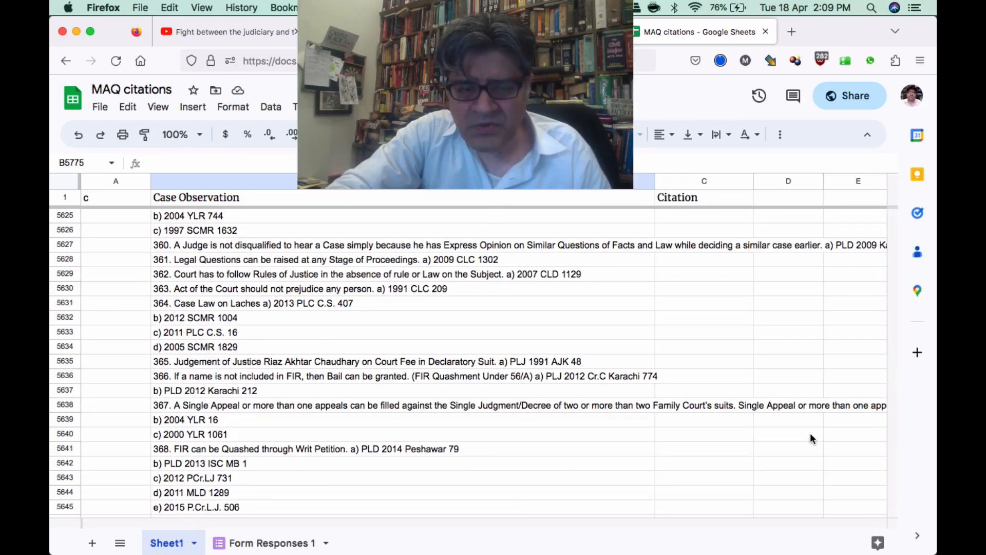
scroll(810, 434, "down", 20)
scroll(810, 432, "down", 10)
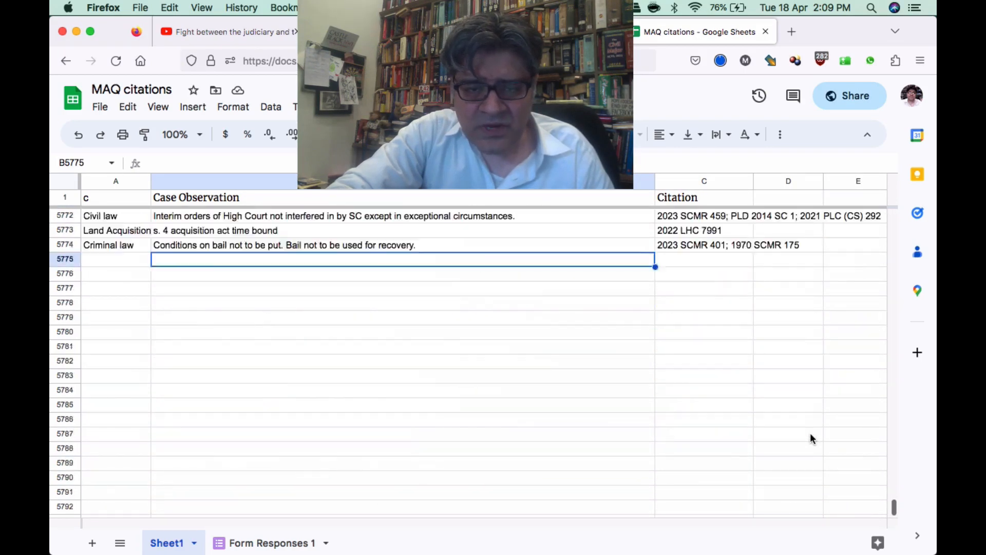
scroll(810, 433, "up", 1)
type("Pro")
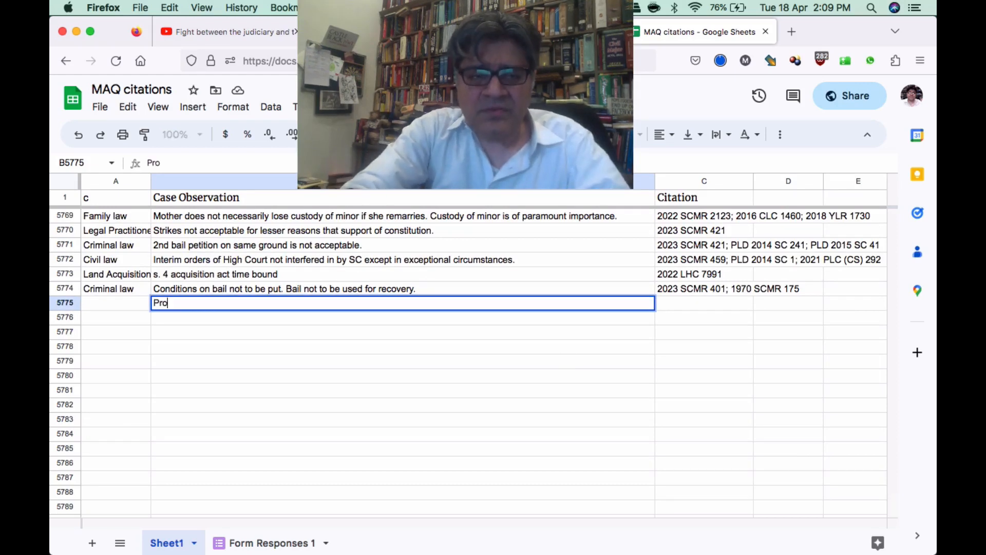
type("portionality as")
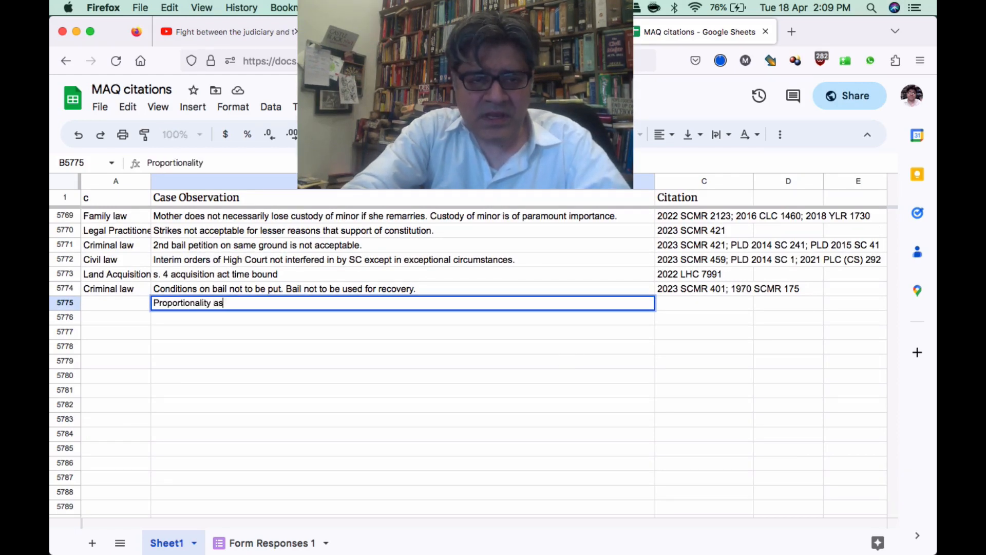
type(" a ground for ")
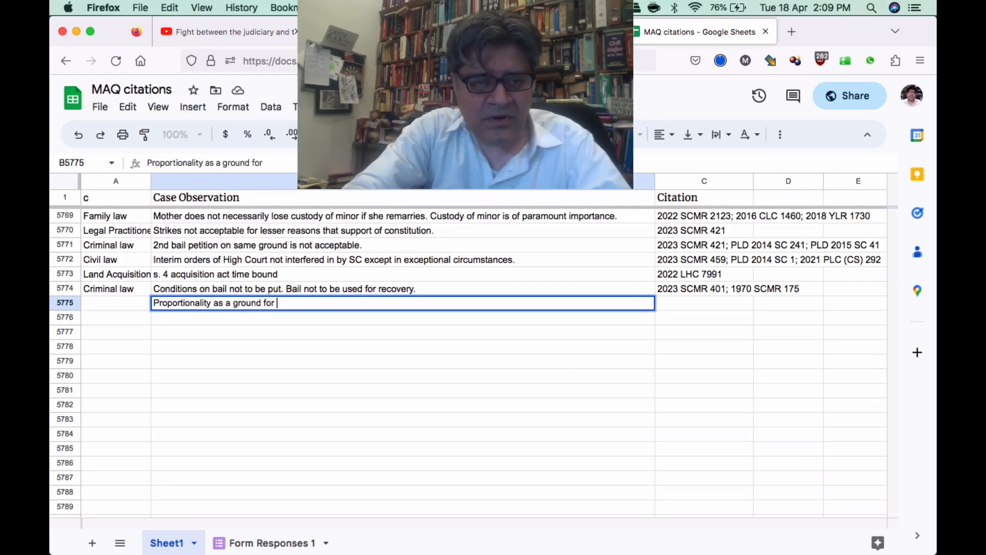
type("judicial")
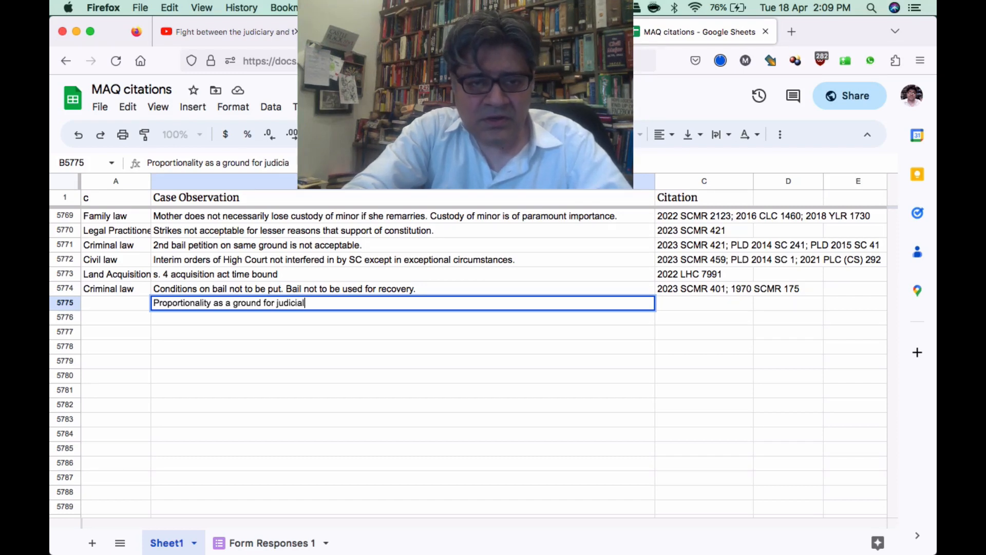
type(" review.")
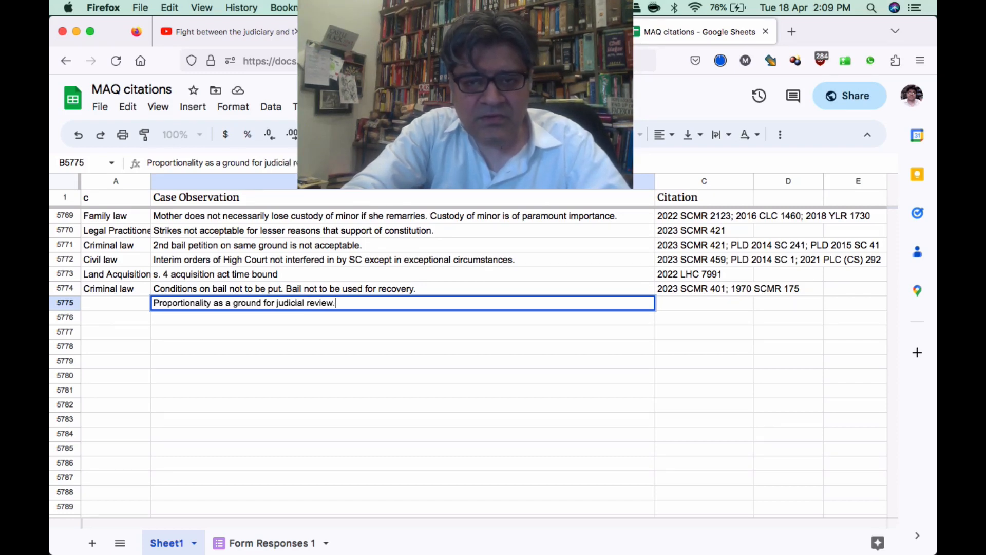
Complete row 5775 with the citation "2023 SCMR 407" and the category "Constitutional law".
key("Tab")
type("2023 SCMR ")
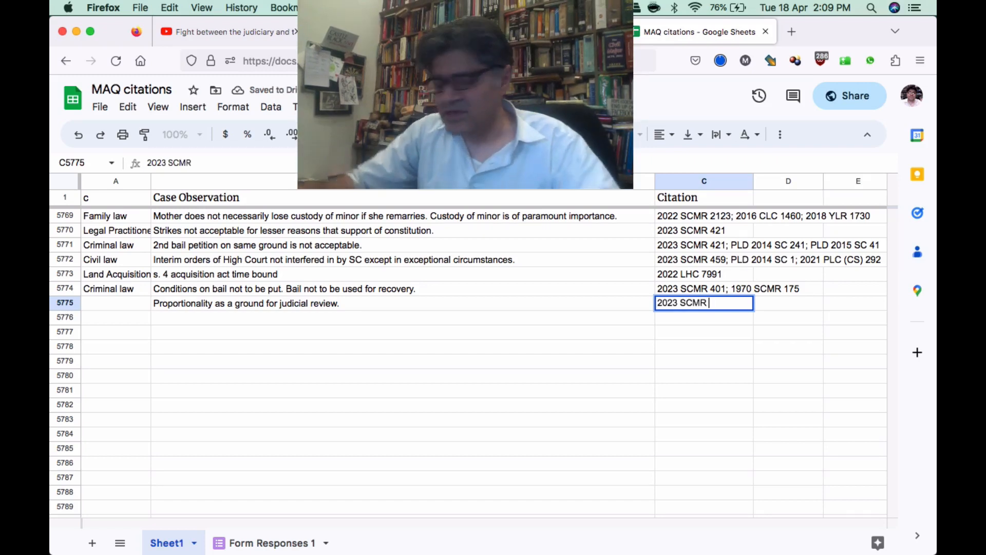
type("407")
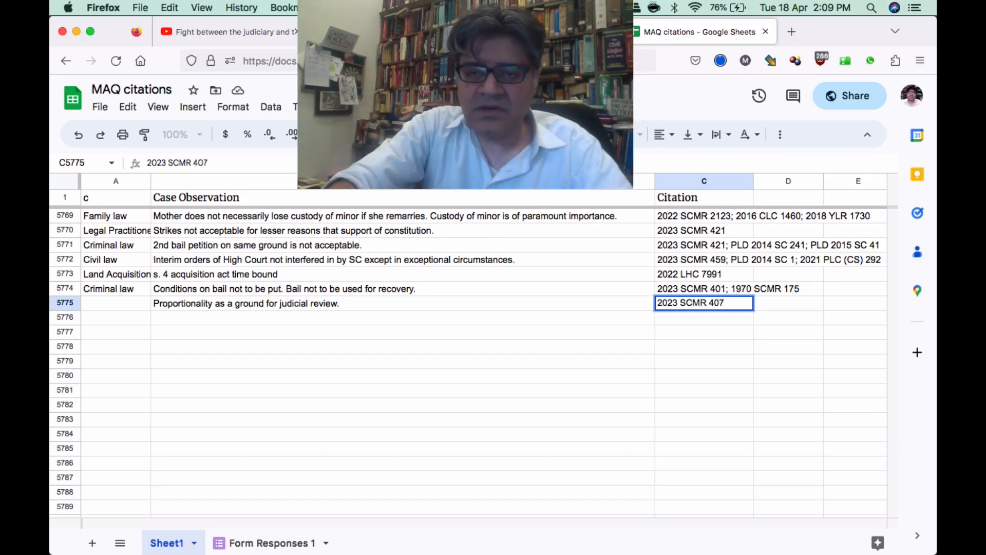
key("Left")
key("Left")
type("Cons")
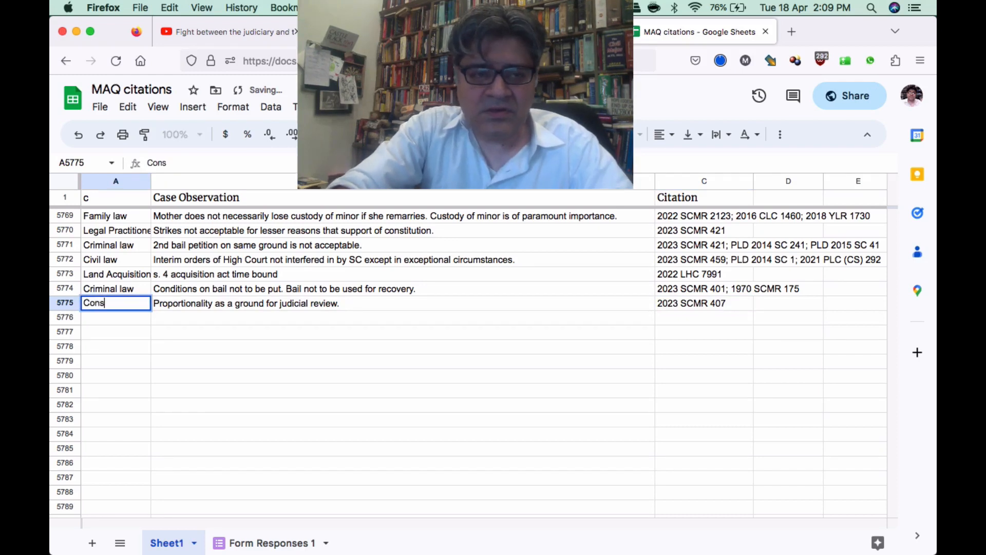
type("titutional law")
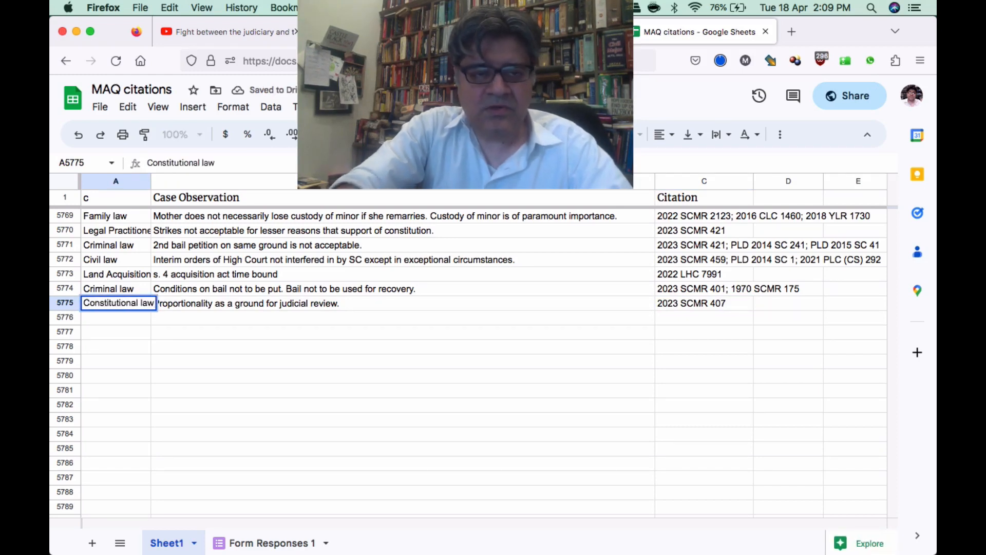
key("Tab")
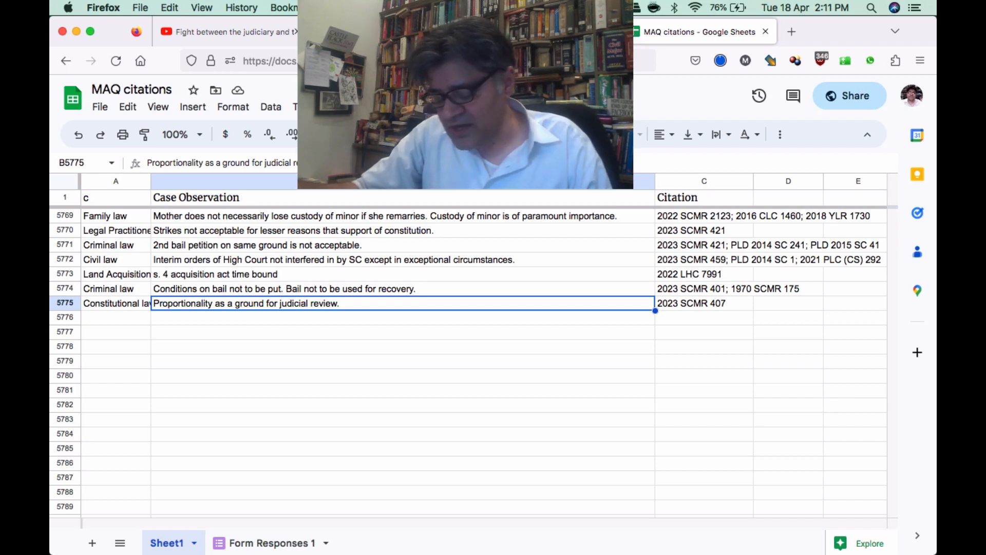
Begin a new entry in row 5776 with the category "Civil service law".
key("Down")
key("Left")
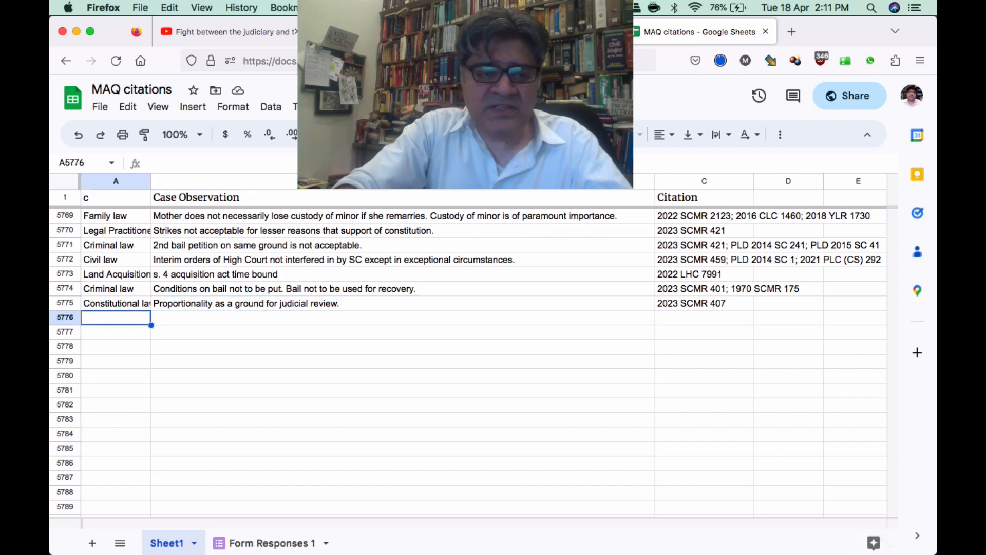
type("Civil servic")
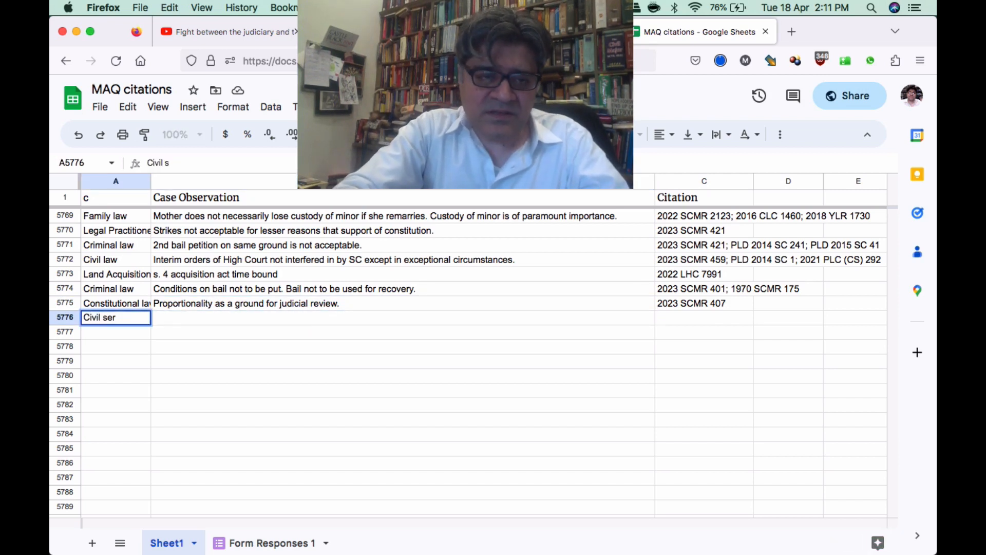
key("BackSpace")
key("BackSpace")
type("ice law")
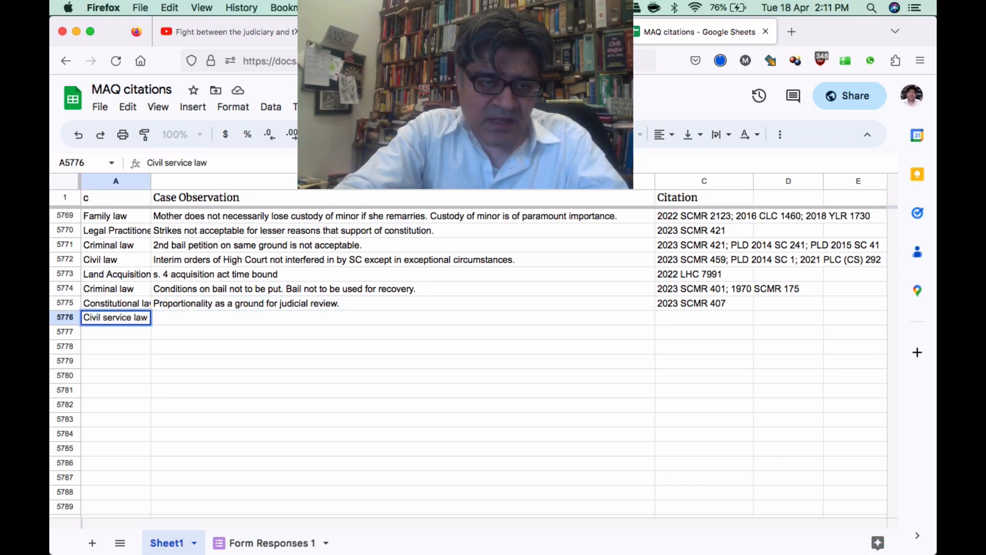
key("Tab")
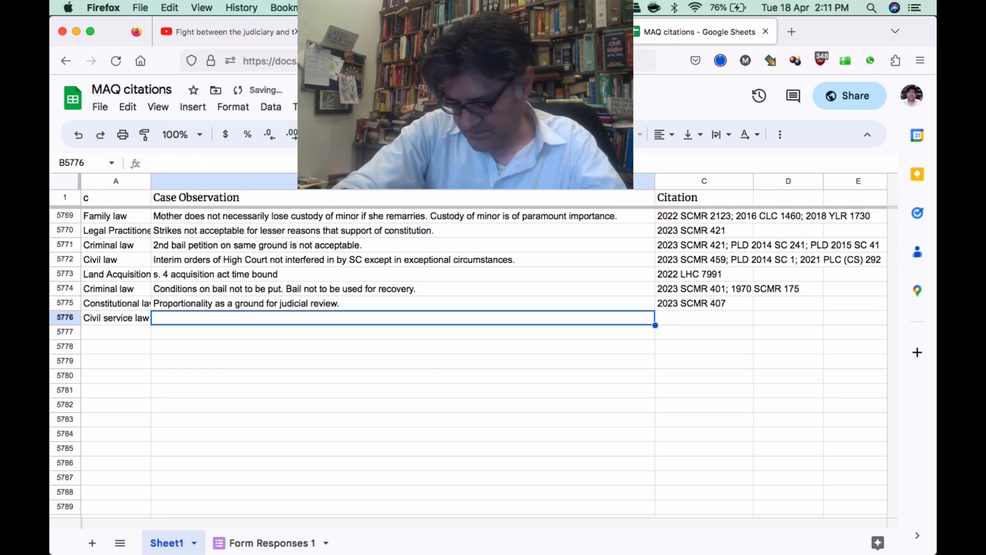
Enter "Departments enquiry is for facts; competent authority to award punishment." as the case observation in row 5776.
type("DEpar")
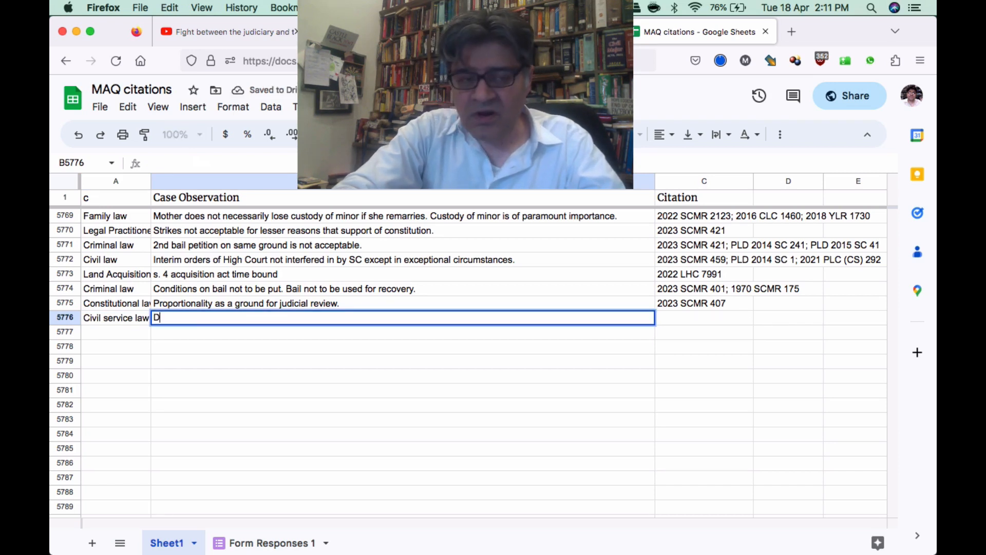
key("BackSpace")
key("BackSpace")
key("BackSpace")
key("BackSpace")
type("epa")
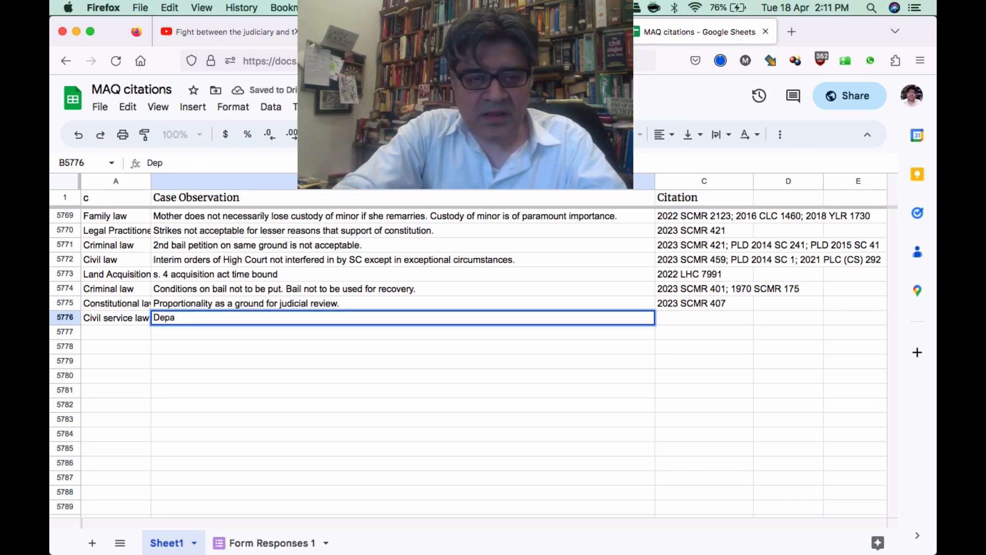
type("rtments enquirt")
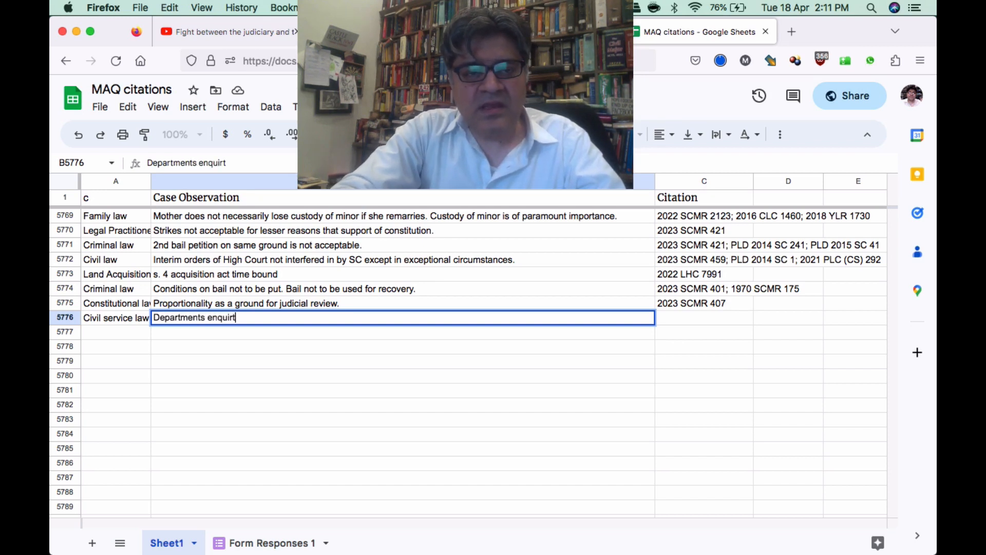
key("BackSpace")
type("y")
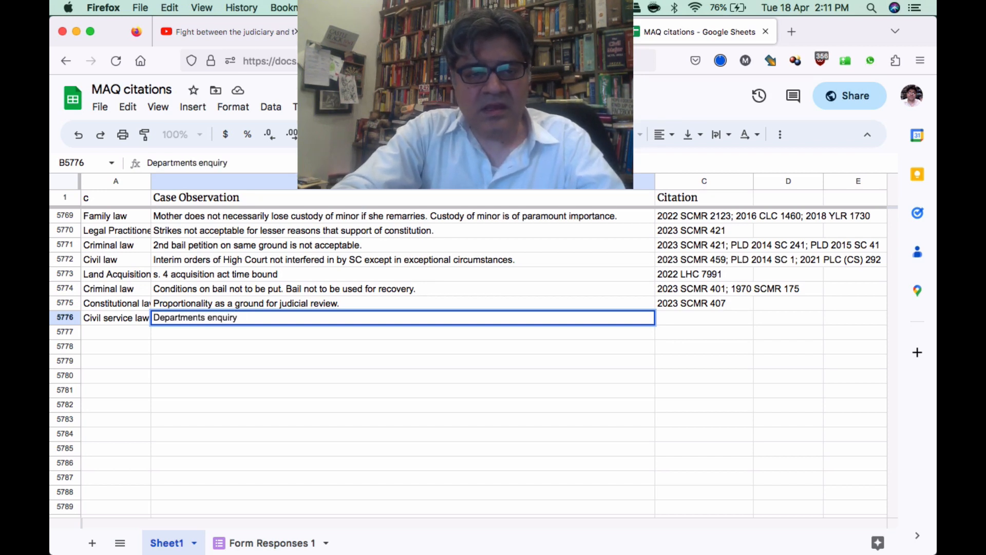
type(" is for fact")
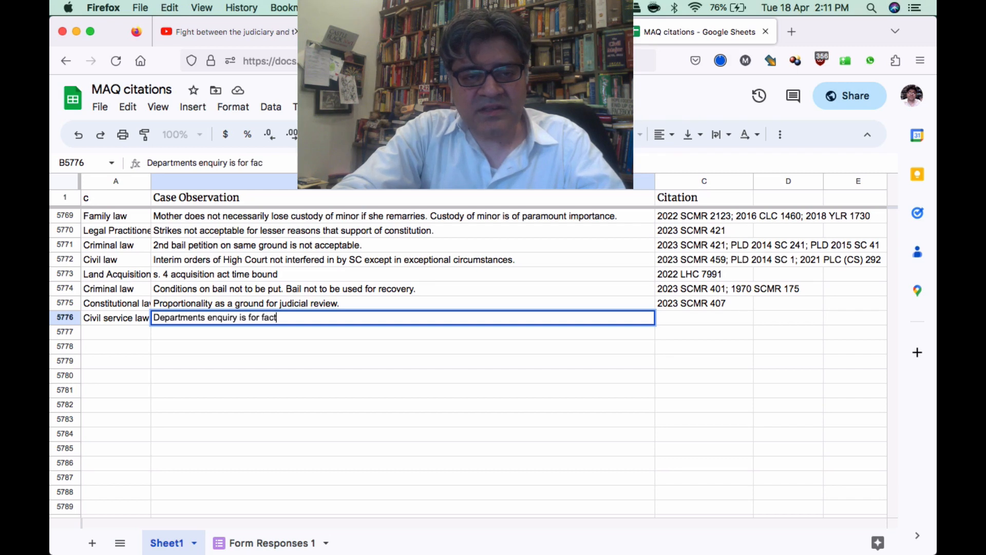
type("s; compe")
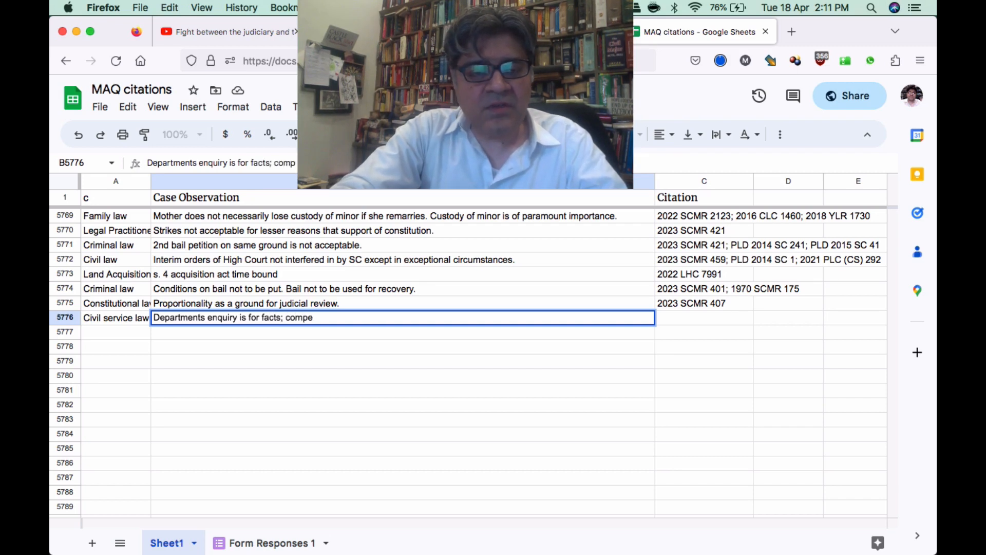
type("tent aut")
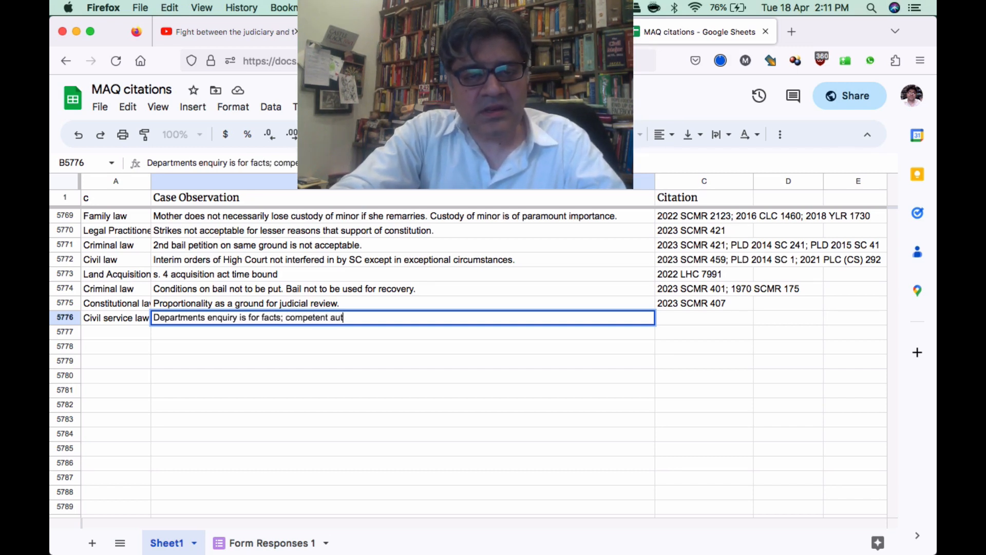
type("hority to gra")
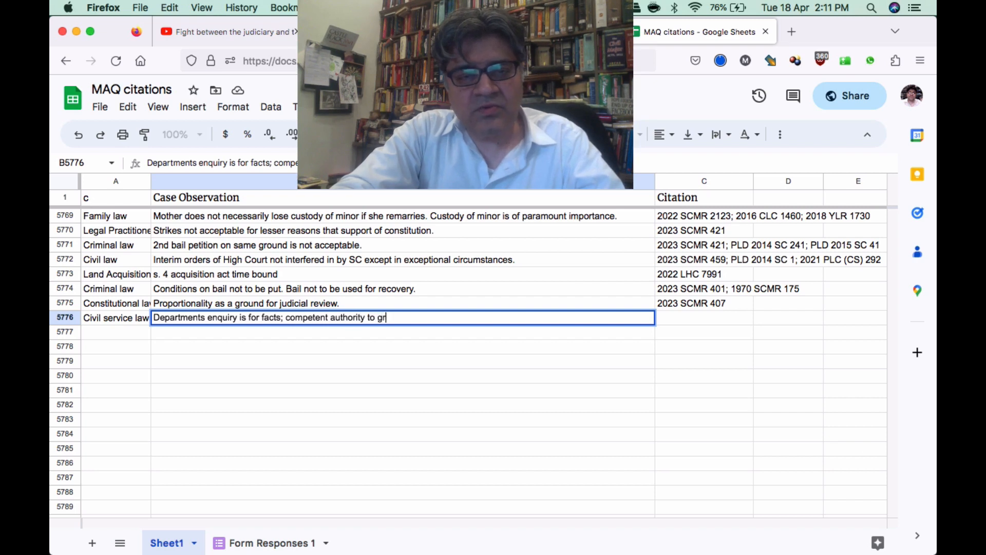
key("BackSpace")
key("BackSpace")
key("BackSpace")
type("i")
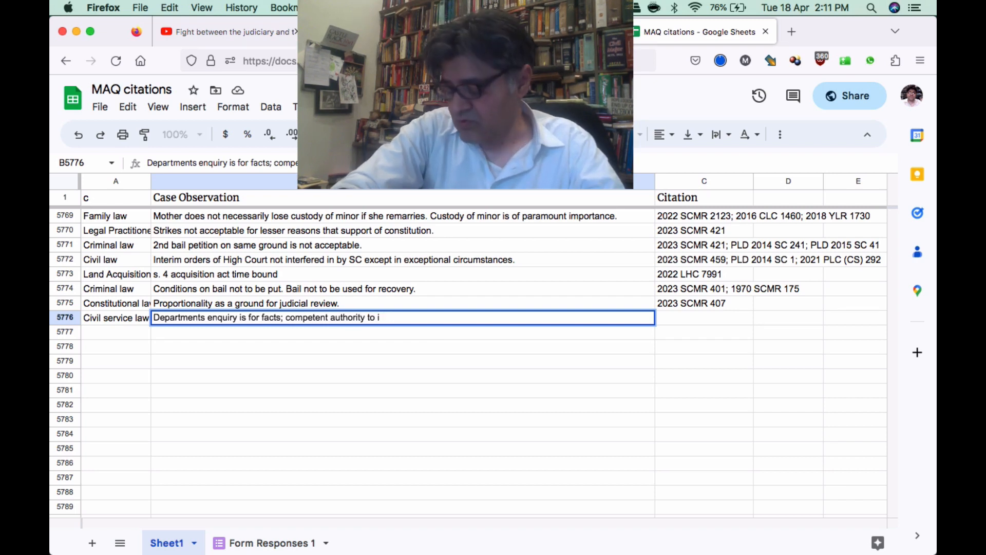
key("BackSpace")
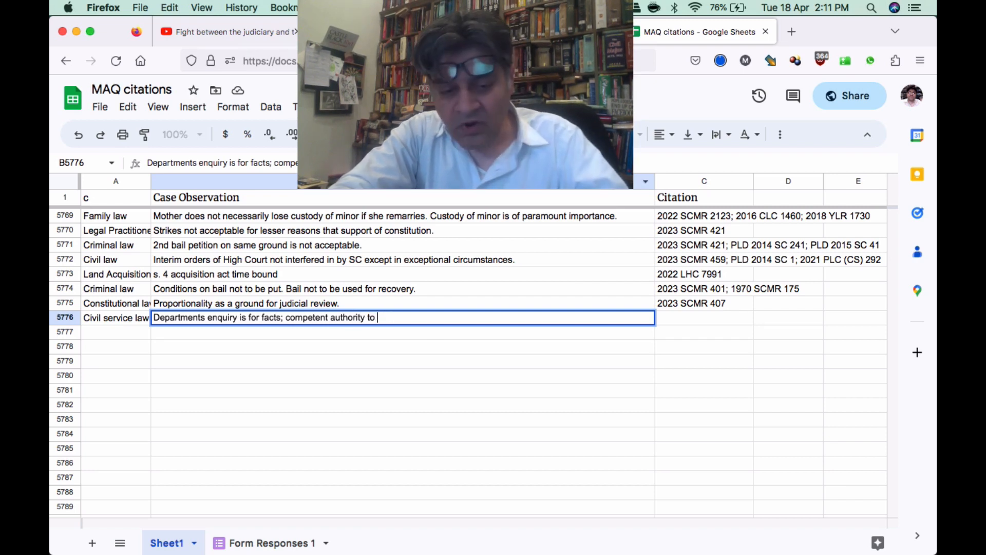
type("award punishment.")
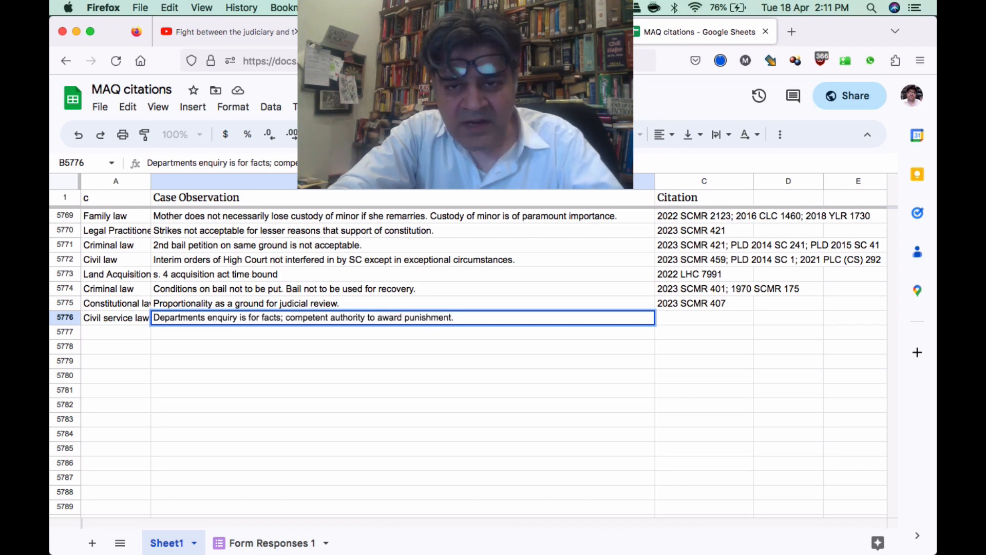
Copy the citation "2023 SCMR 407" from row 5775 into row 5776 and append "; PLD 2019 SC 189" to it.
key("Tab")
key("Up")
key("ctrl+c")
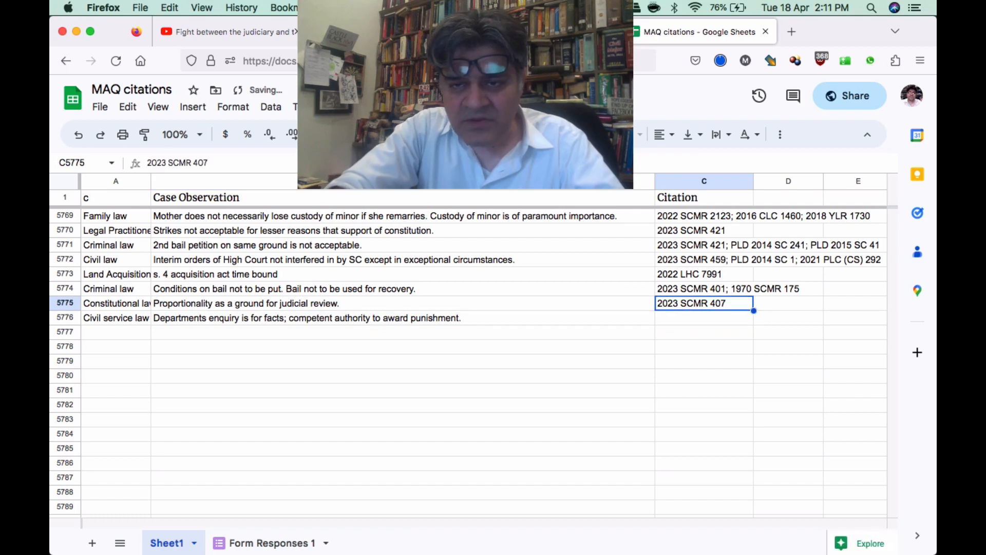
key("Down")
key("ctrl+v")
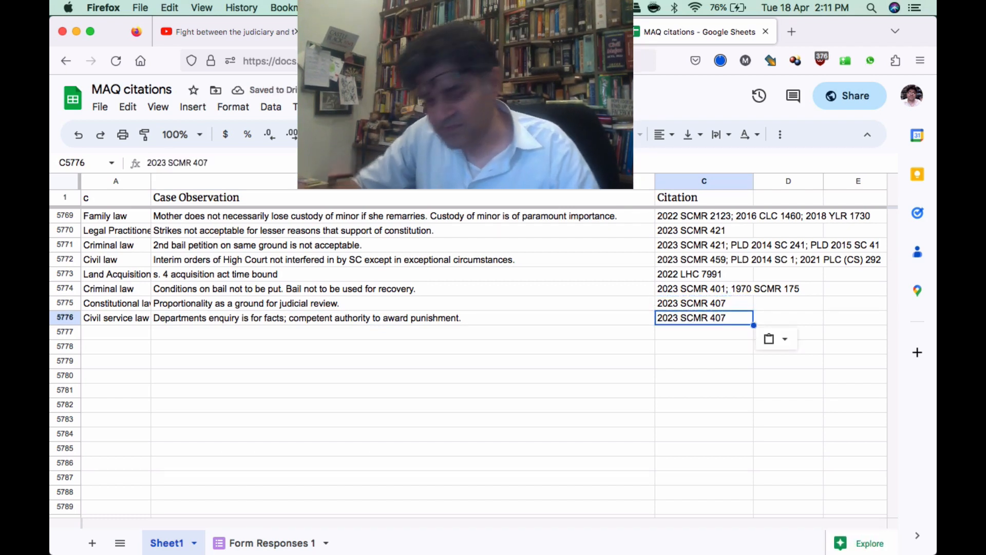
key("Return")
type("; P")
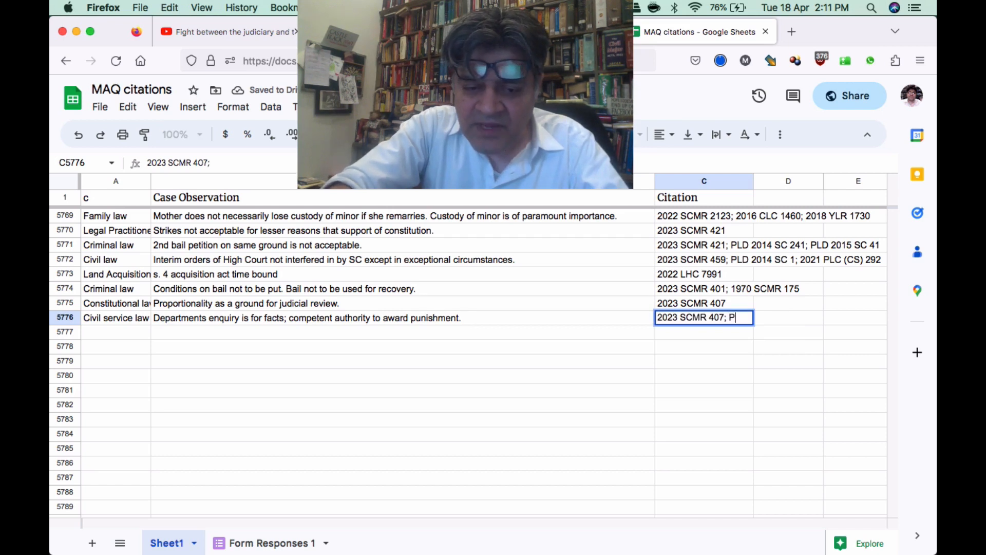
type("LD 201")
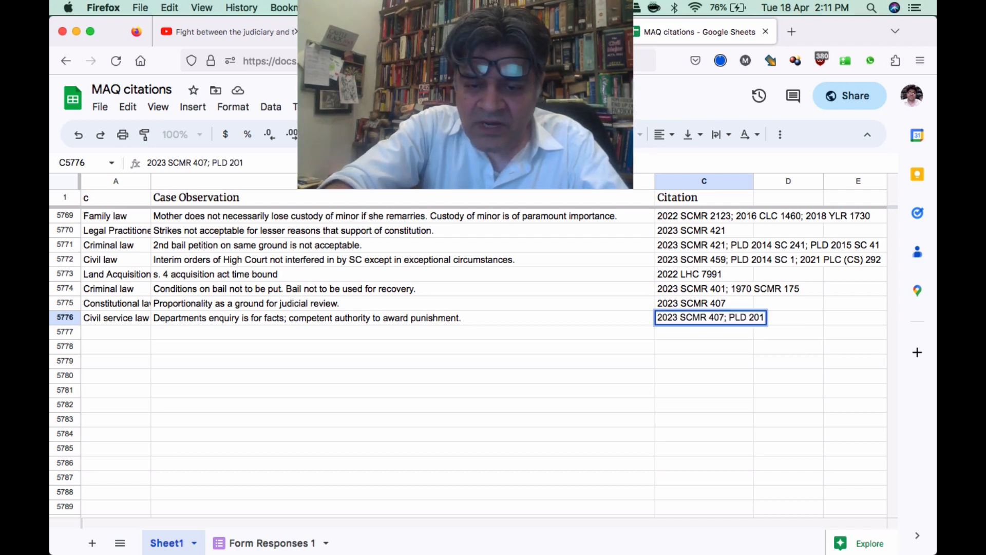
type("9")
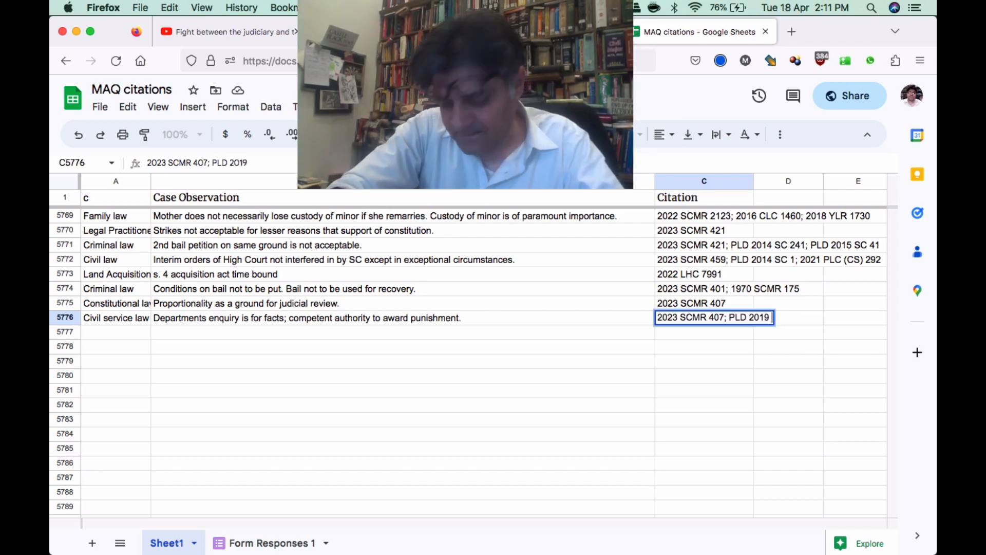
type(" SC 189")
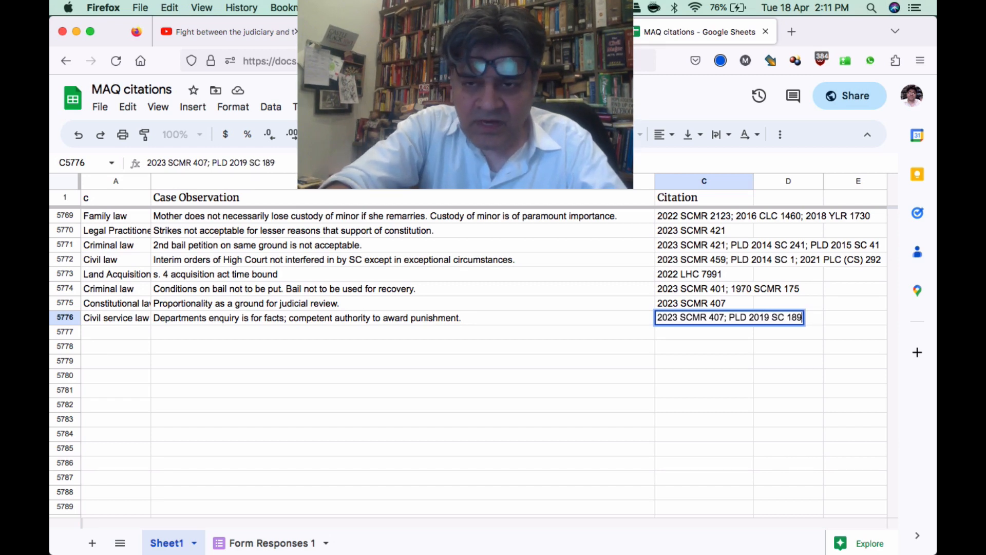
key("Return")
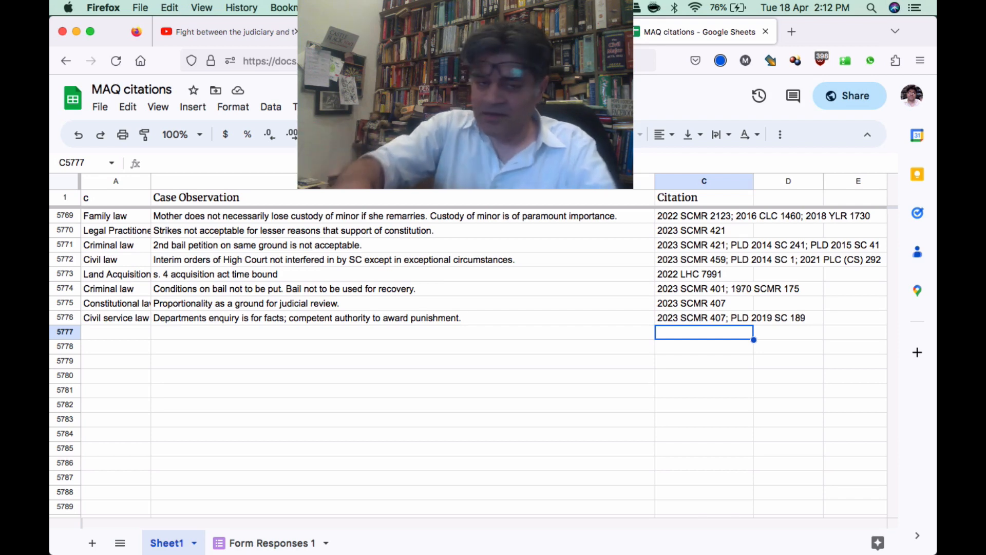
Start a new entry in row 5777 with the citation "2023 SCMR 413" and the category "Family law".
type("2023")
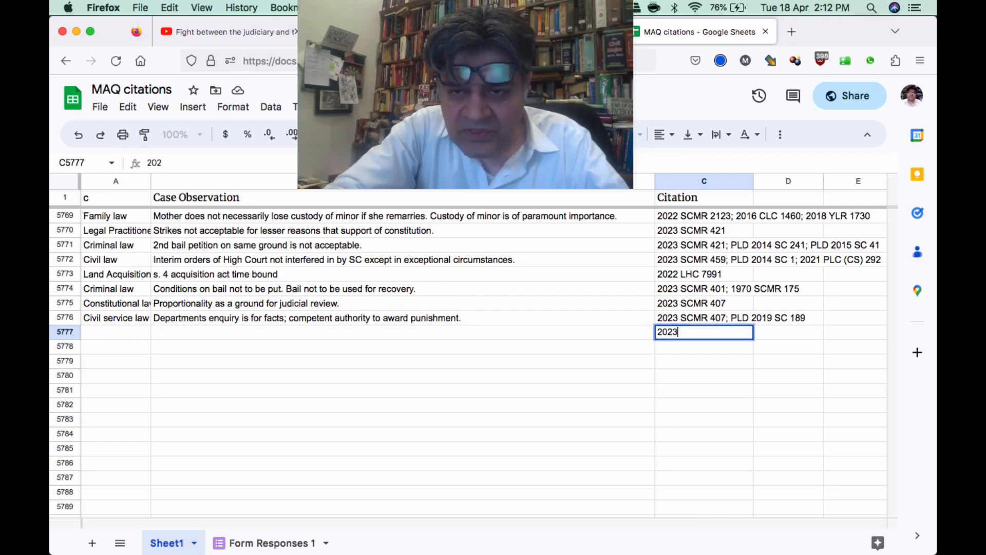
type(" SCMR")
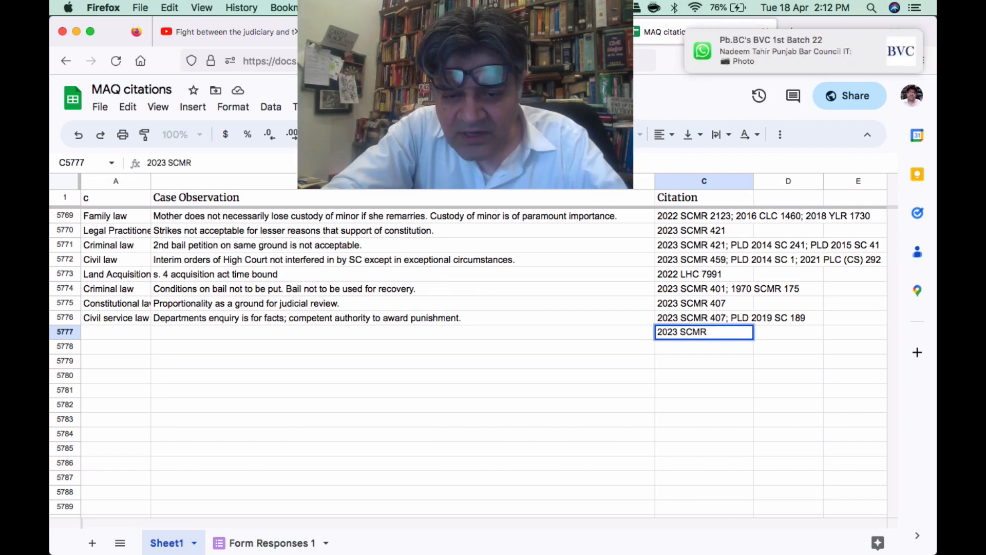
type(" 413")
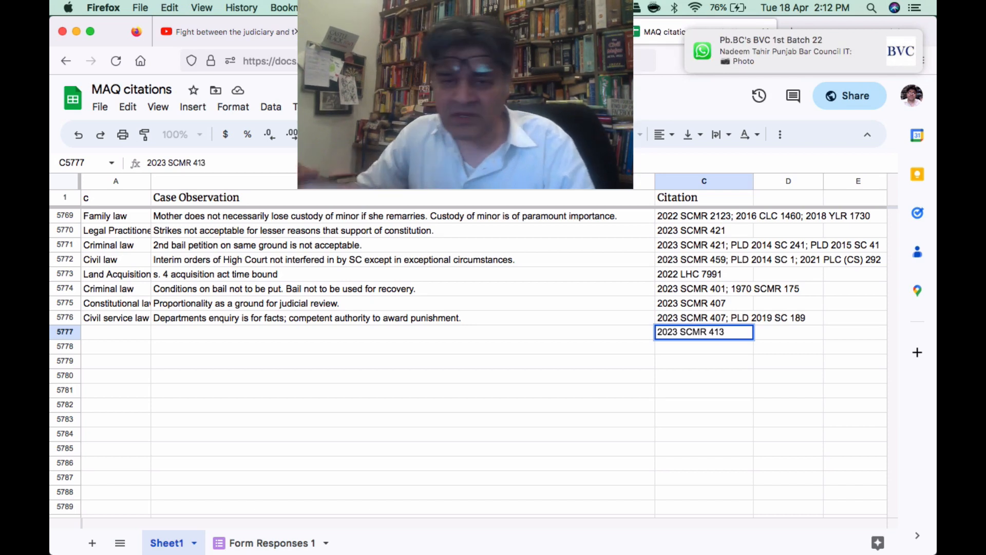
key("Left")
key("Left")
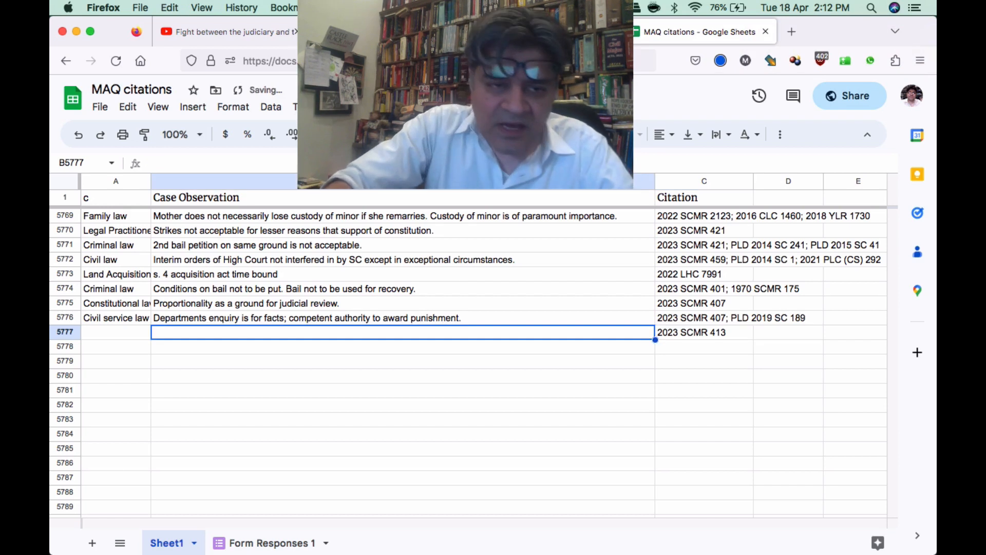
type("Family law")
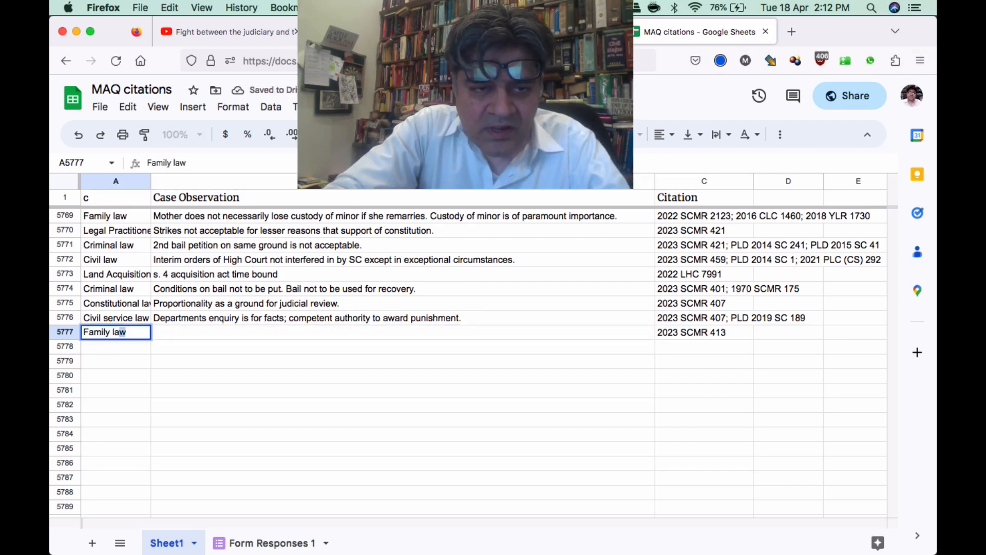
key("Tab")
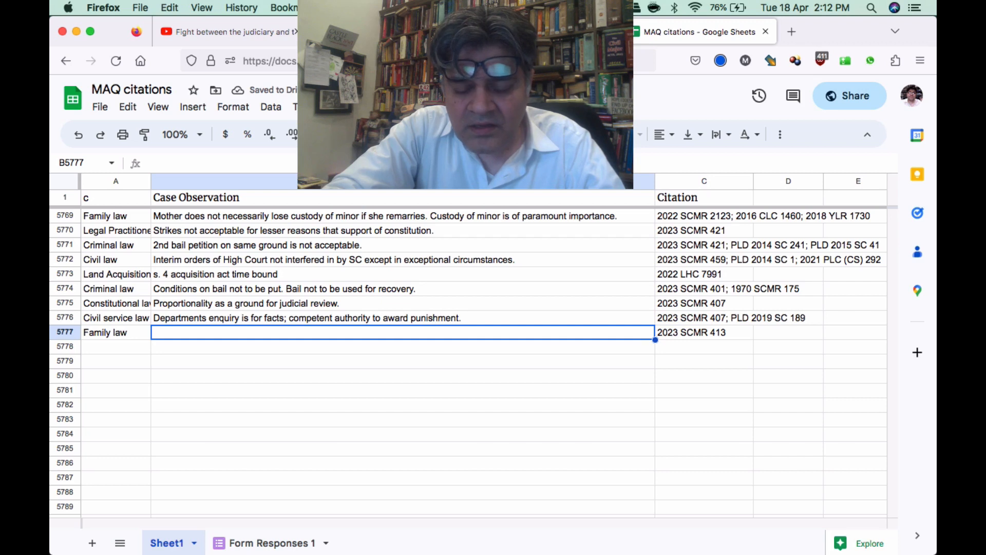
Enter the case observation "Even if minor was not impleaded in plaint, order can be passed regarding said minor." in row 5777.
type("Even if ")
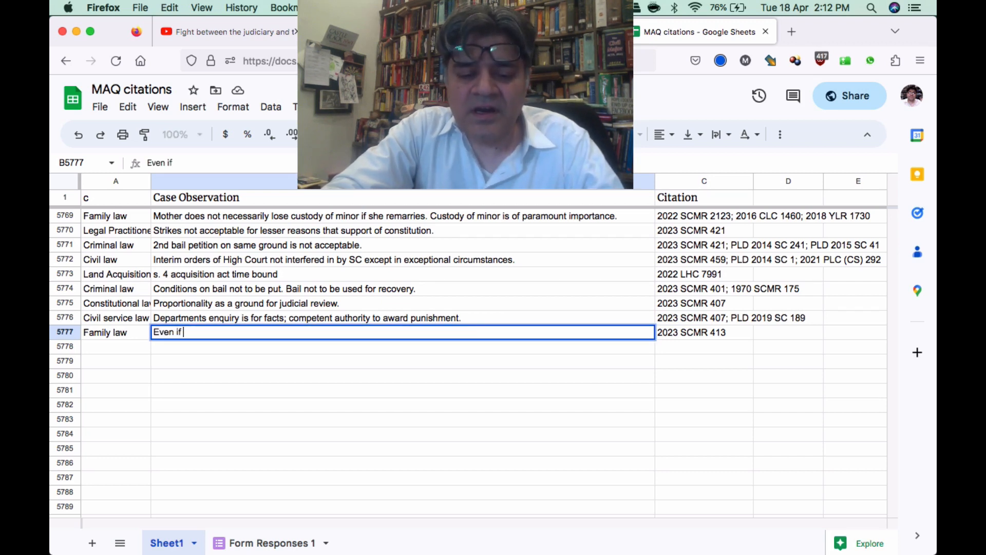
type("dmi")
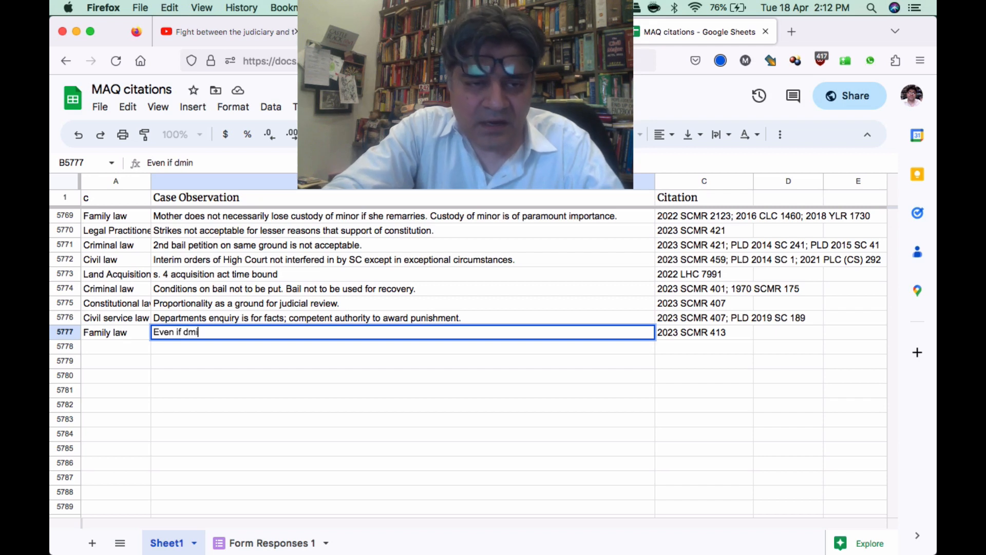
key("BackSpace")
key("BackSpace")
key("BackSpace")
type("minor was ")
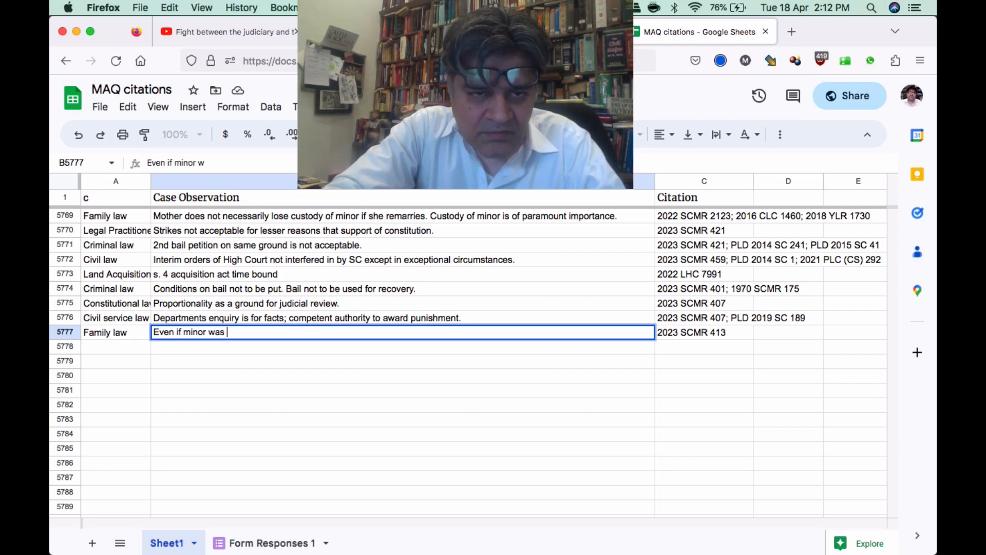
type("not impleare")
key("BackSpace")
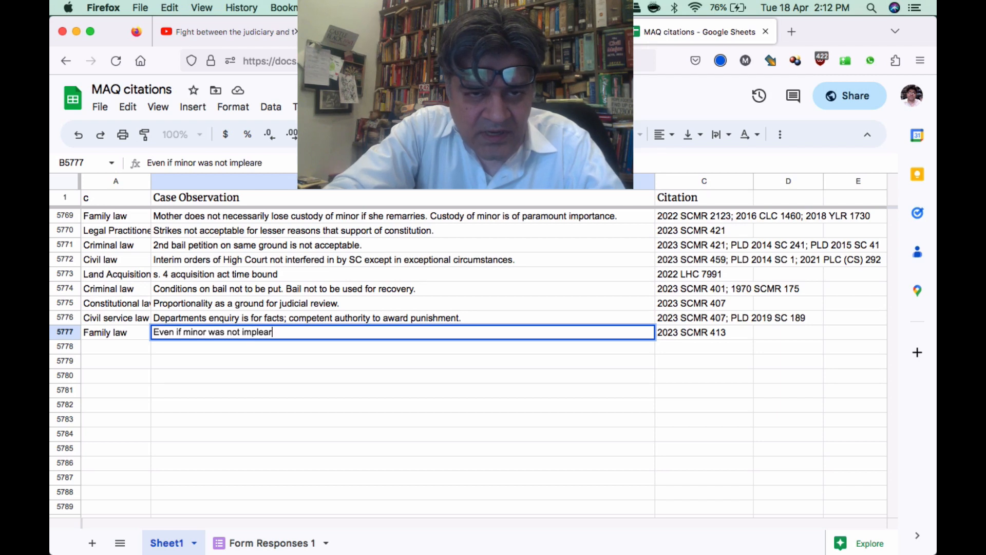
key("BackSpace")
type("ded in p")
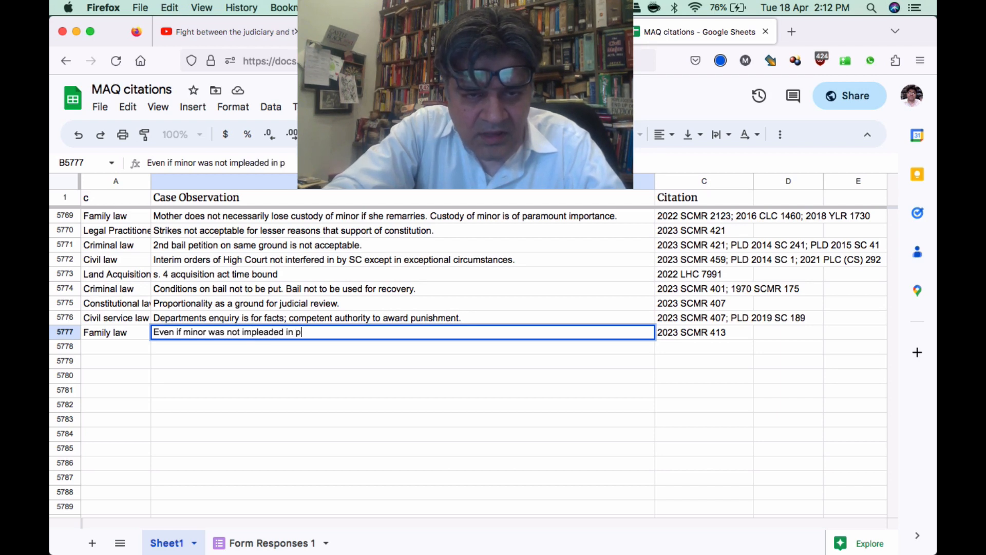
type("laint, ")
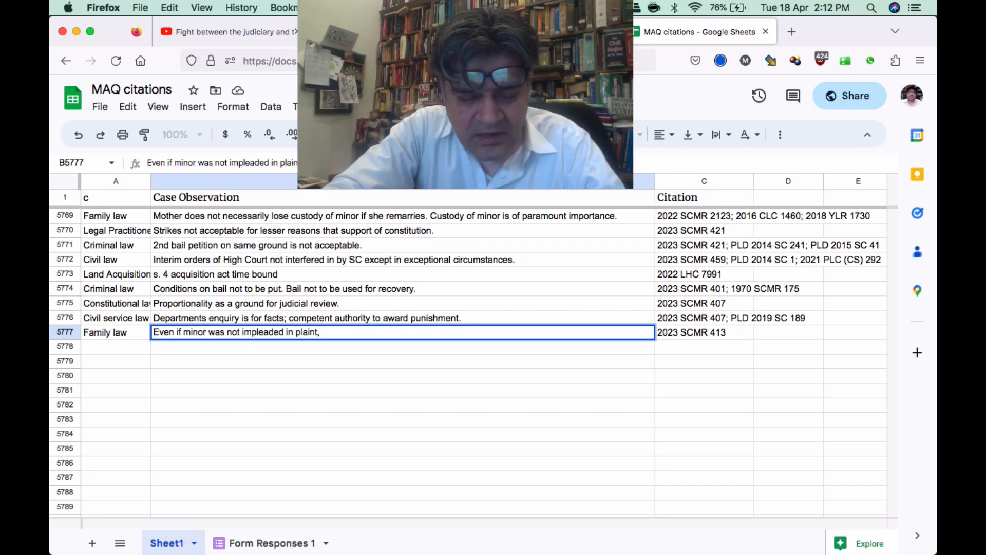
type("order can be pa")
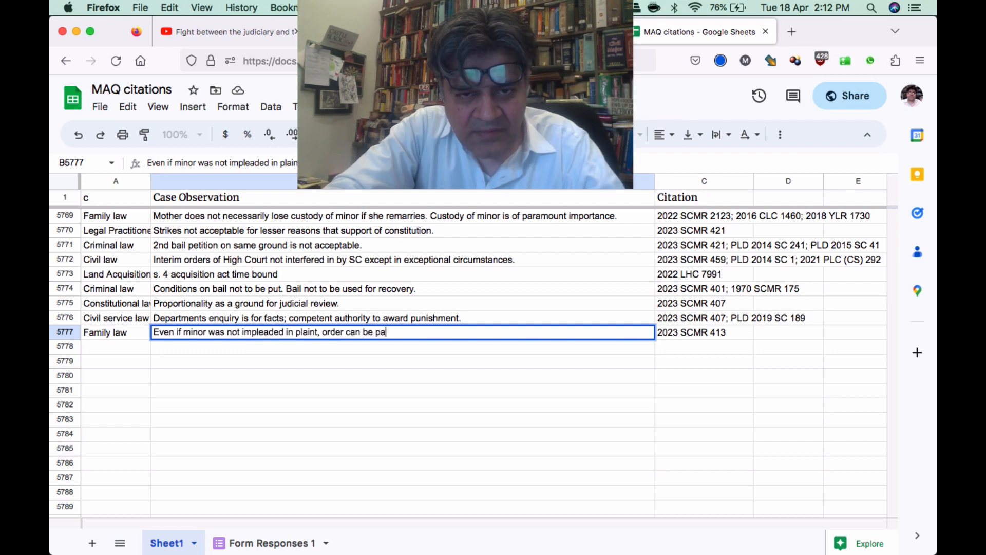
type("ssed a")
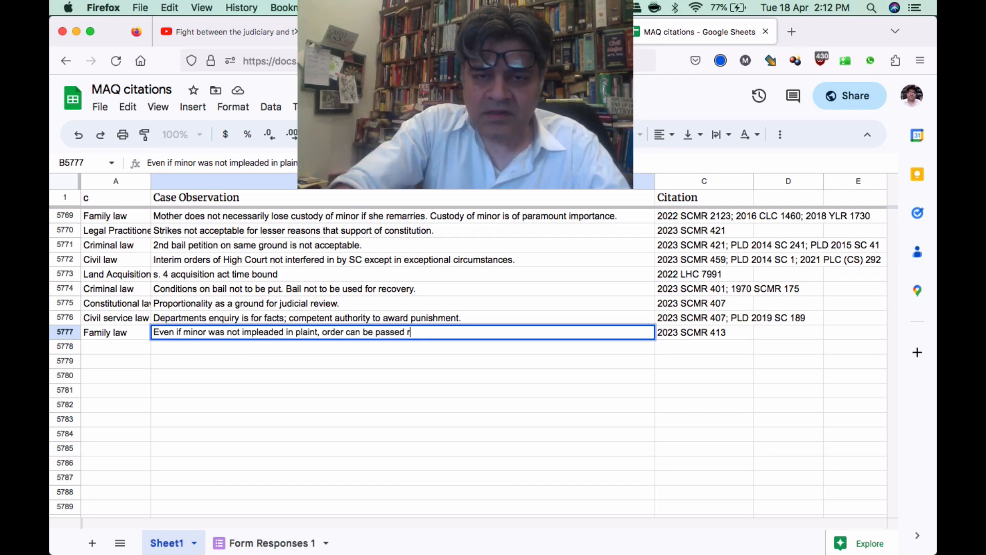
key("BackSpace")
type("regardl")
type("ng said mn")
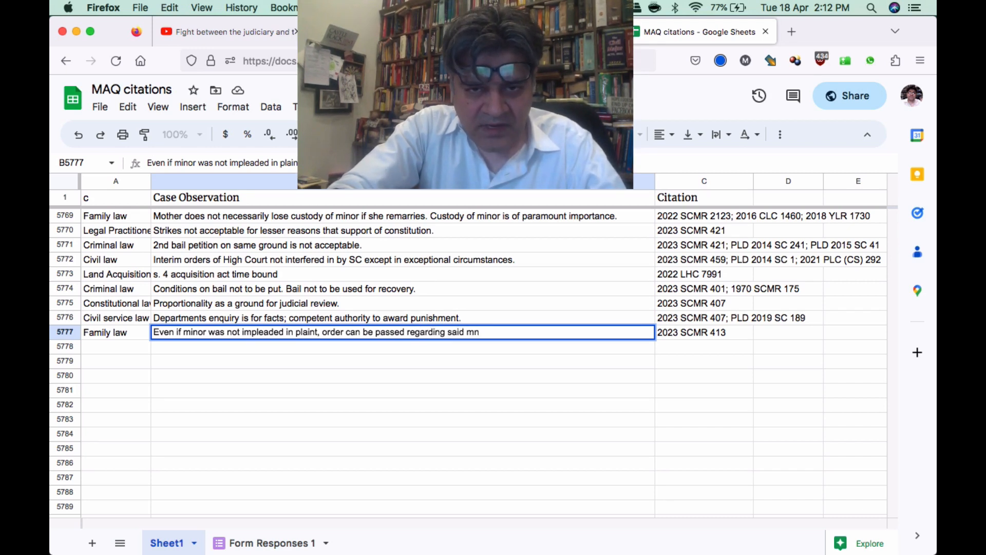
key("BackSpace")
type("in")
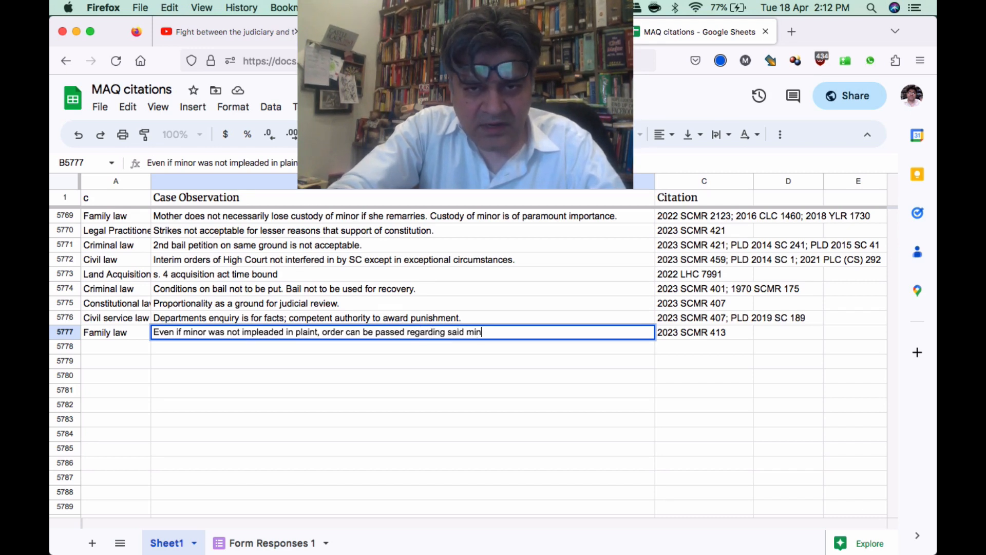
type("or. Te")
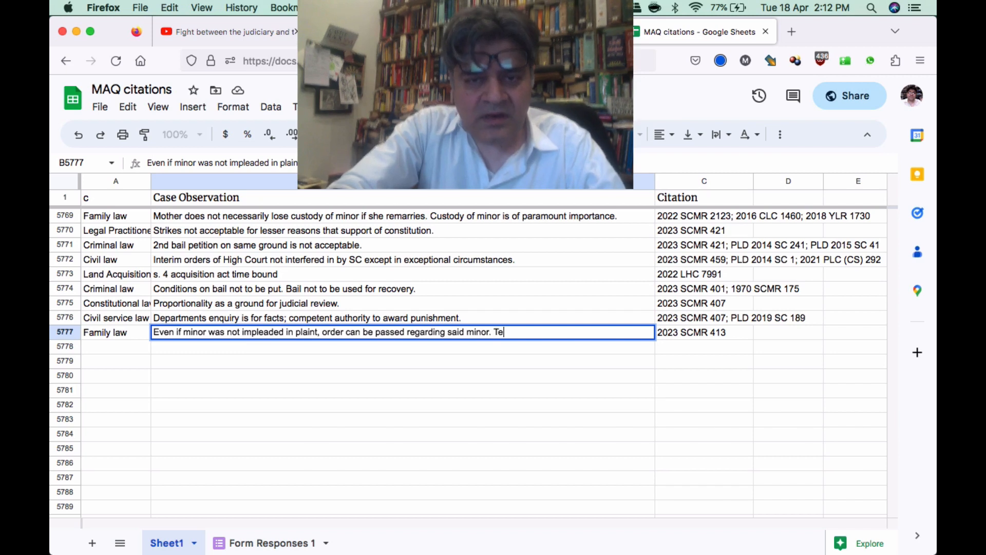
Complete the case observation in row 5777 with the sentence "Technicalities cannot get in way of family matters determinations".
type("chnicalit")
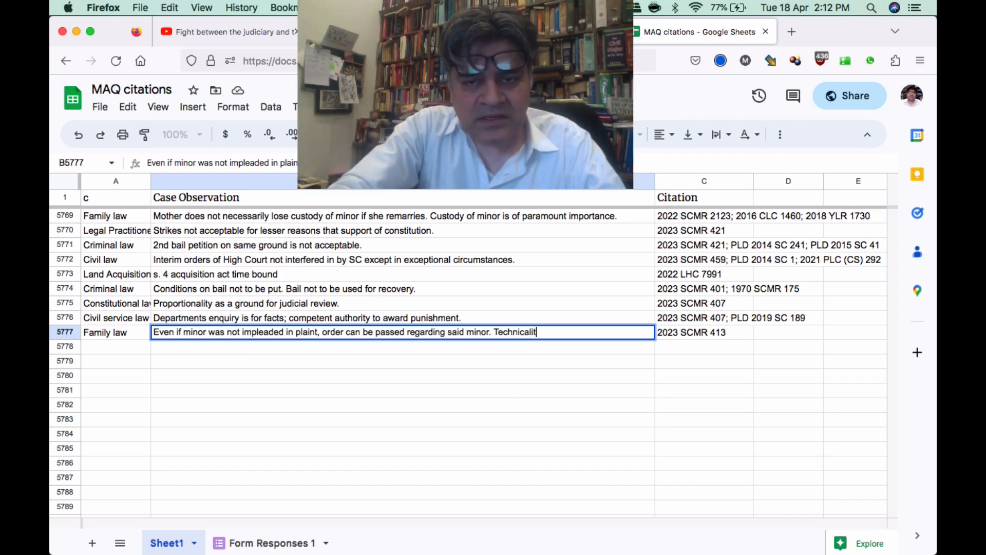
type("ies cannot get in way of a")
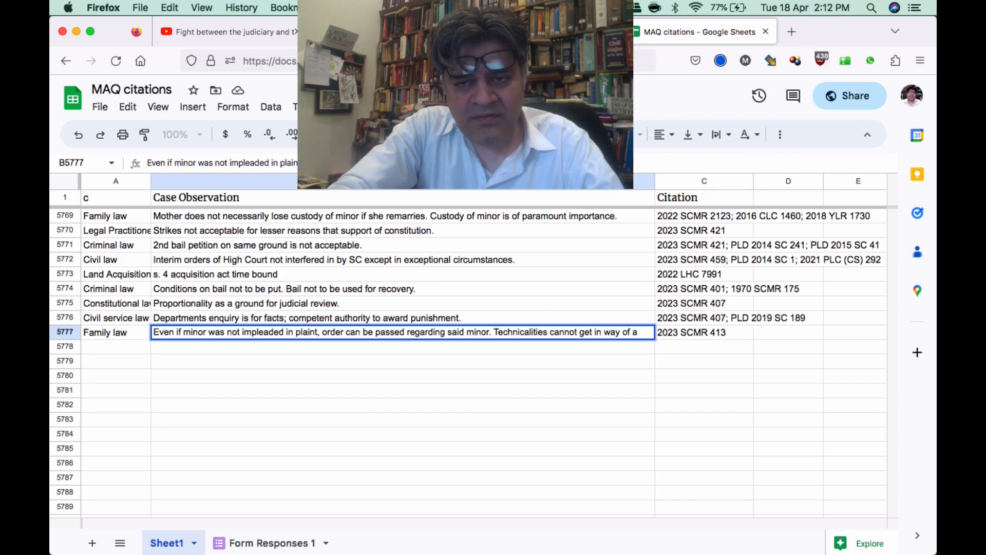
key("BackSpace")
type("ga")
key("BackSpace")
key("BackSpace")
type("family")
type("matt")
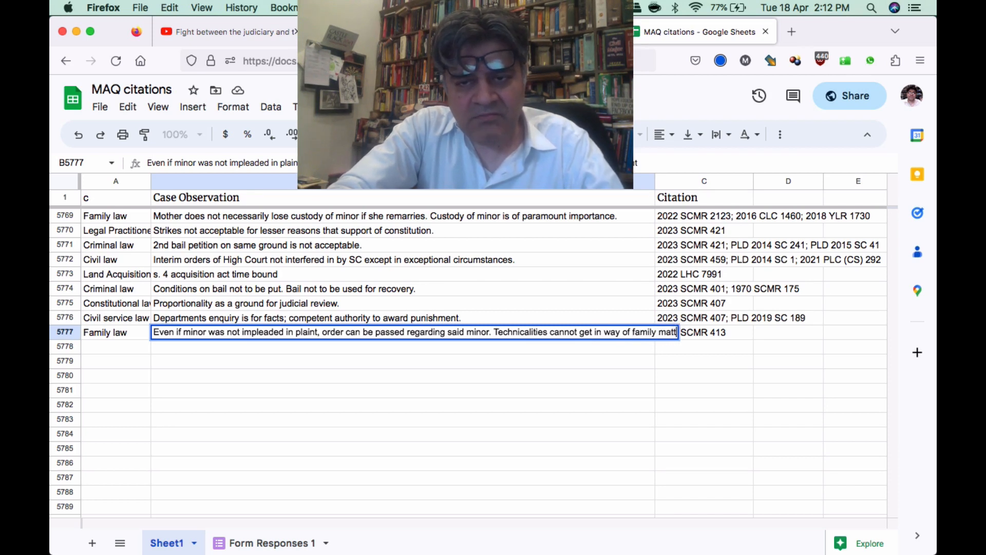
type("ers determinations")
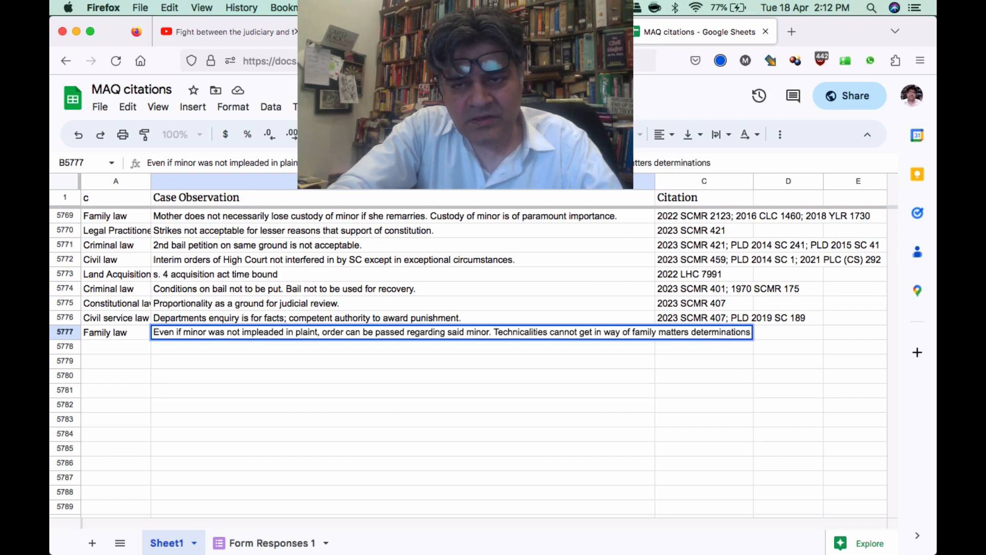
key("Return")
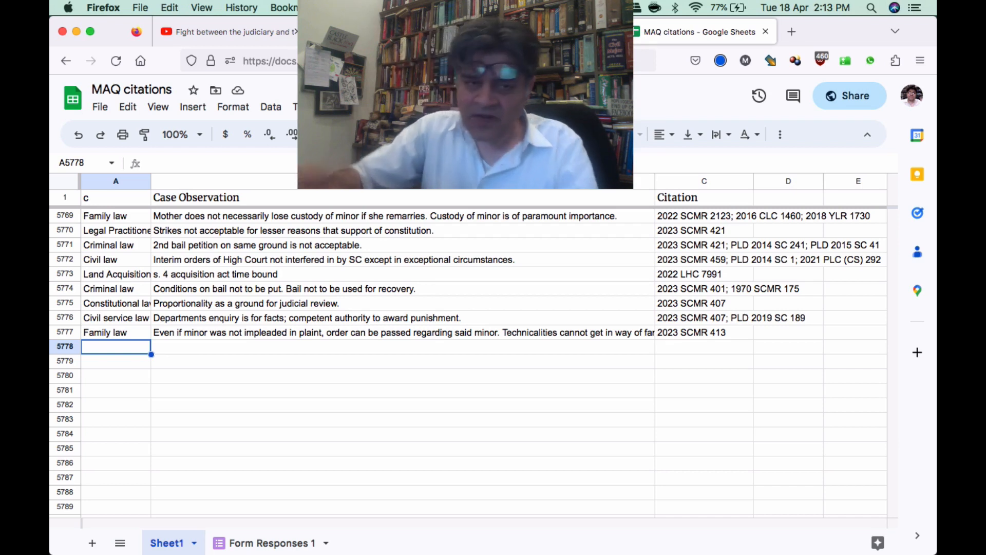
key("Up")
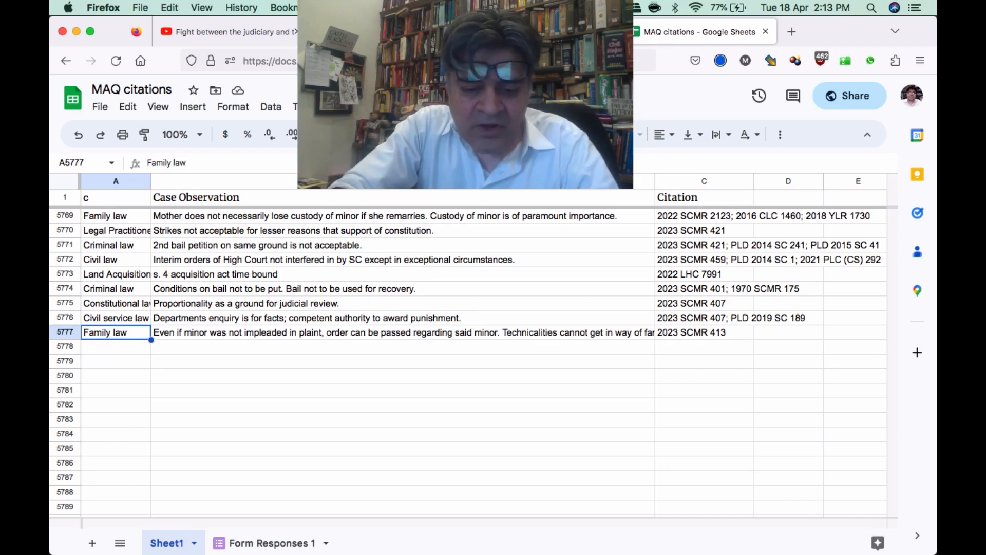
key("super+c")
key("Down")
key("super+v")
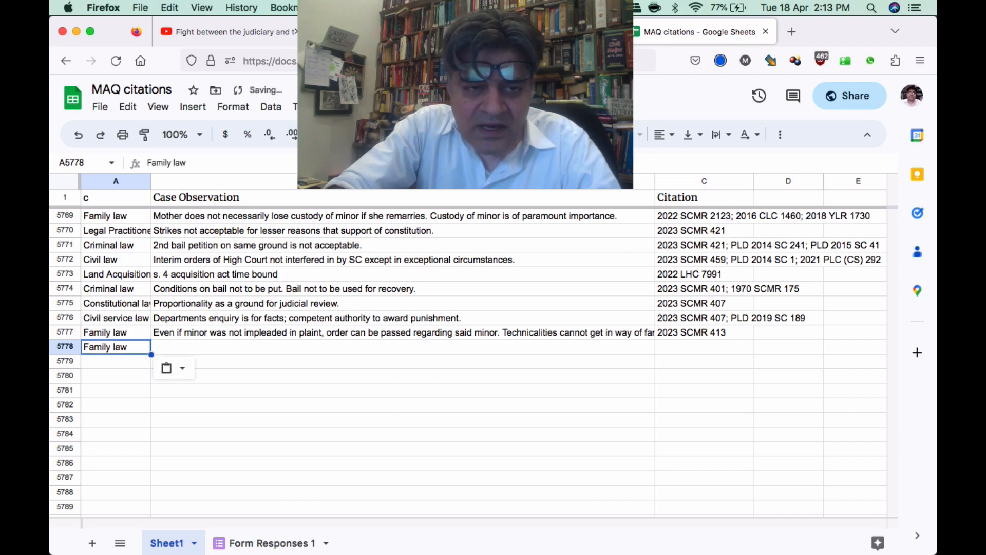
key("BackSpace")
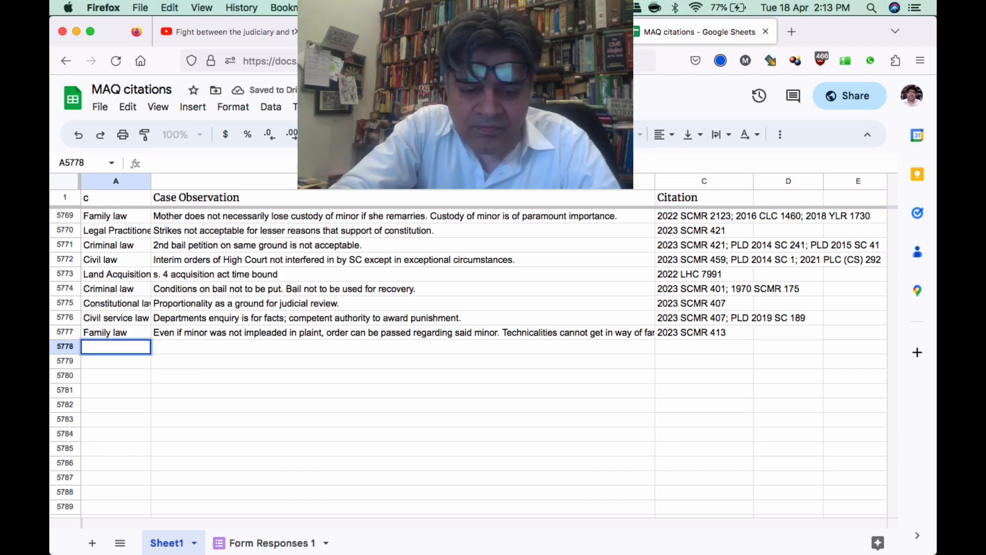
key("BackSpace")
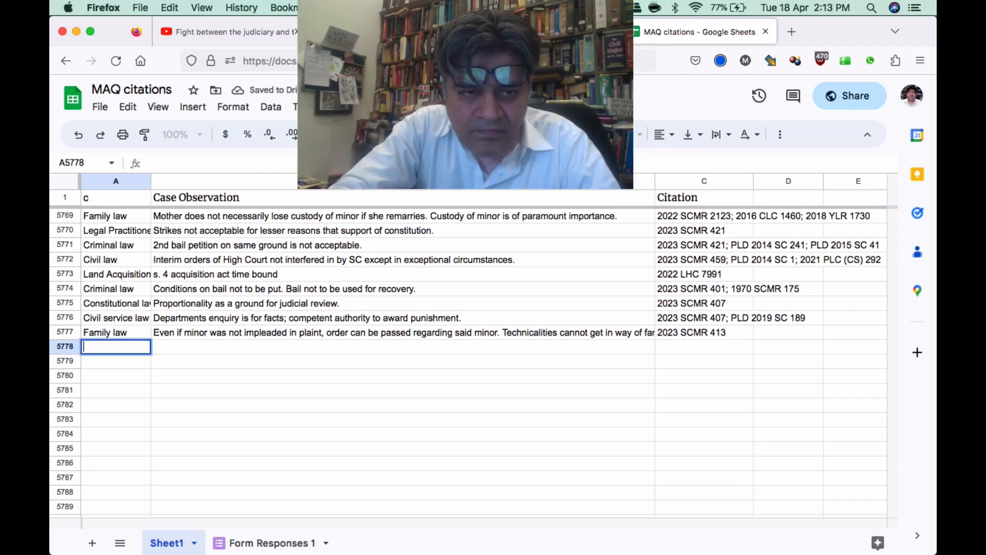
Start a new entry in row 5778 with the category "Family law; Constitutional Law".
type("Family law")
key("Tab")
key("Left")
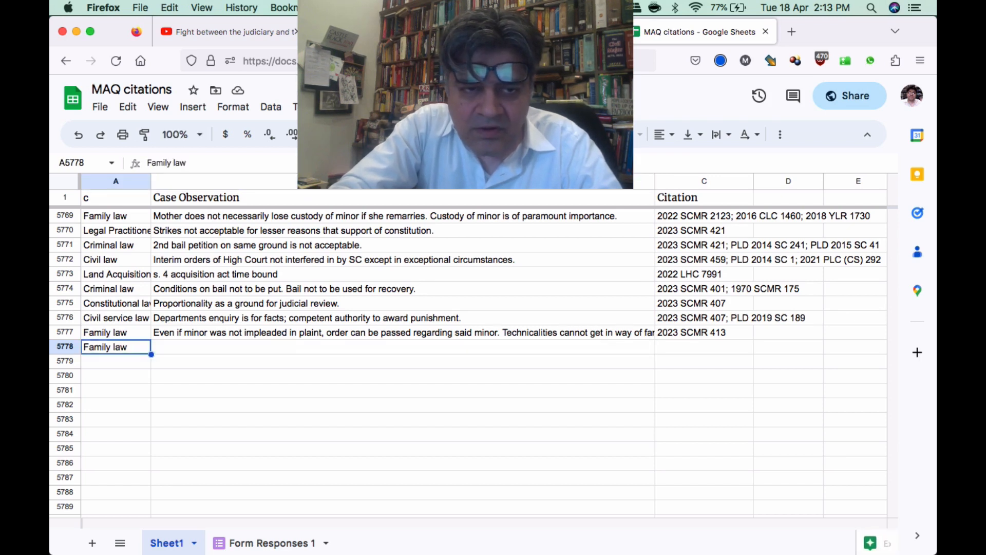
key("Return")
type("; Const")
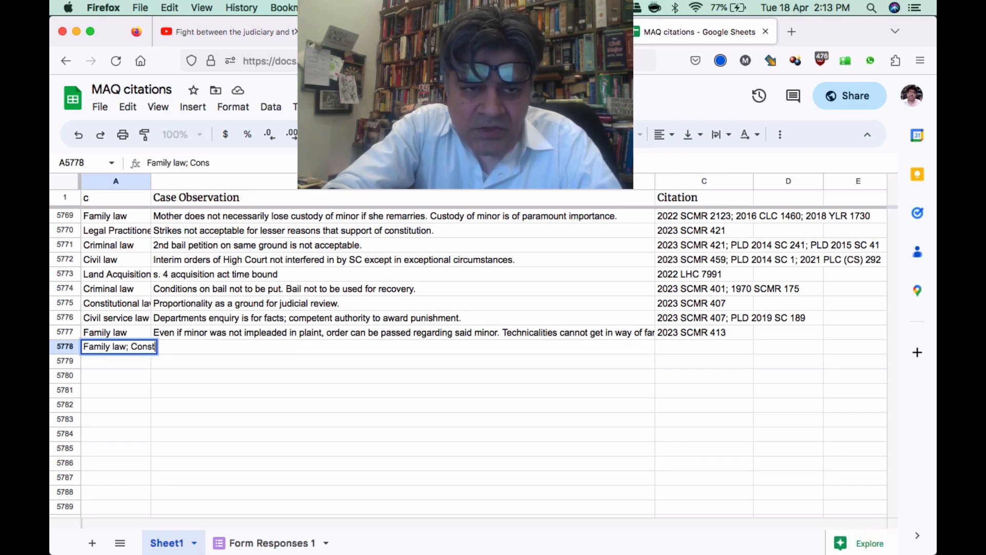
type("itutional W")
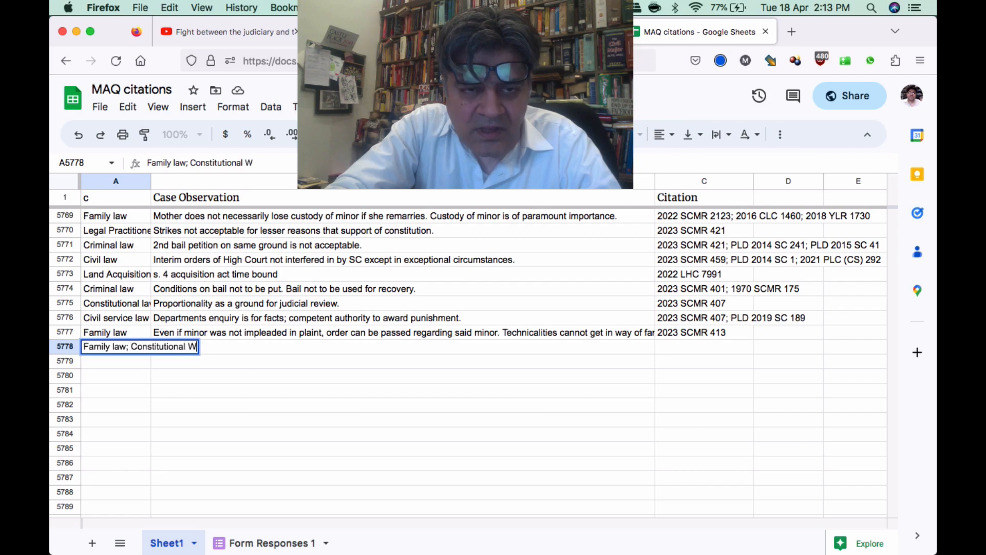
key("BackSpace")
type("LAw")
key("Tab")
key("Left")
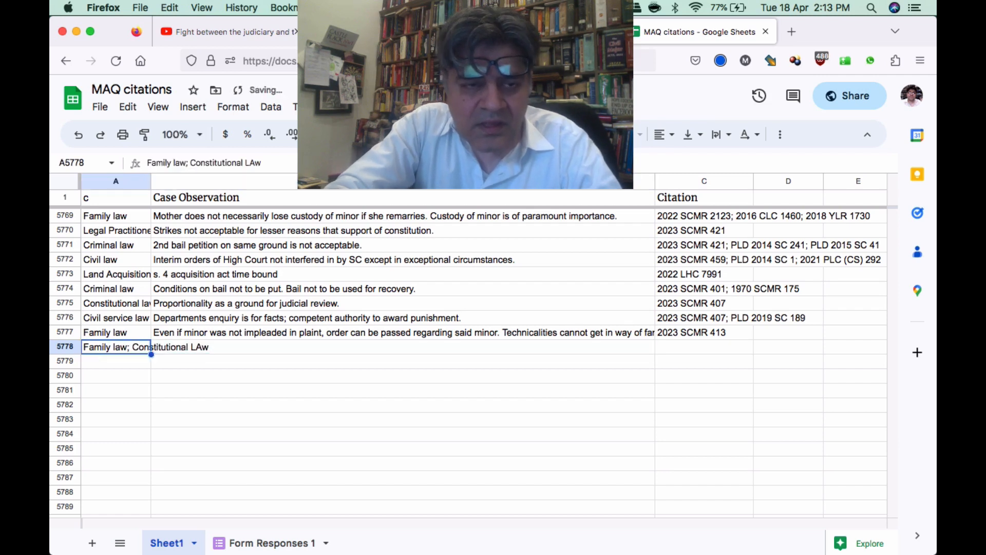
key("Return")
key("BackSpace")
key("BackSpace")
type("aw")
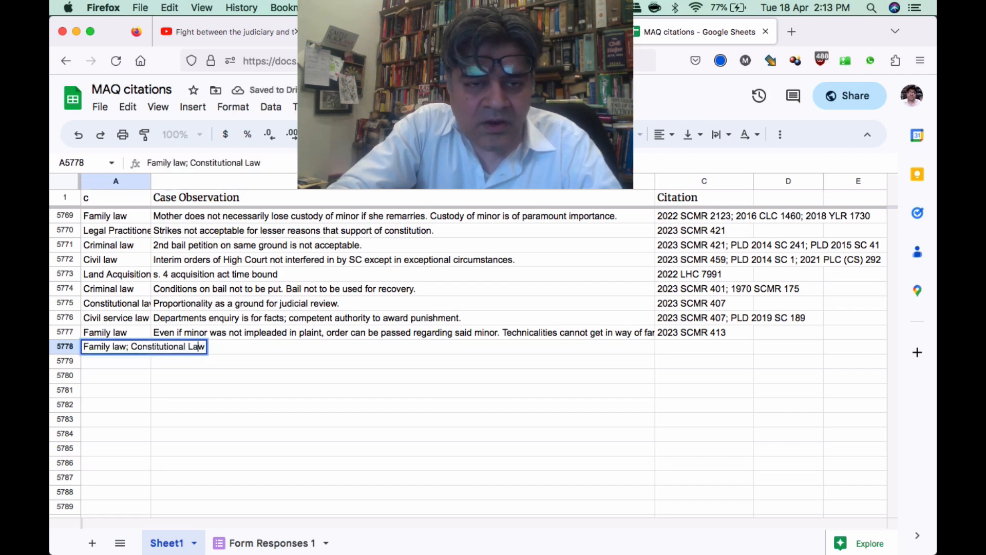
Begin the case observation in row 5778 with "Law did not provide 2nd appeal, therefore entertaining writs".
key("Tab")
type("Law did")
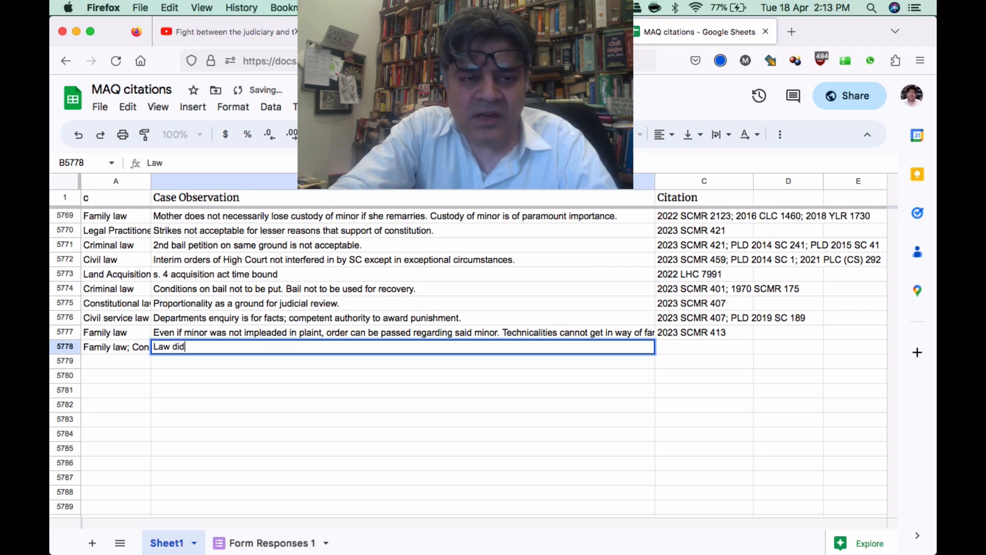
type(" not provide ")
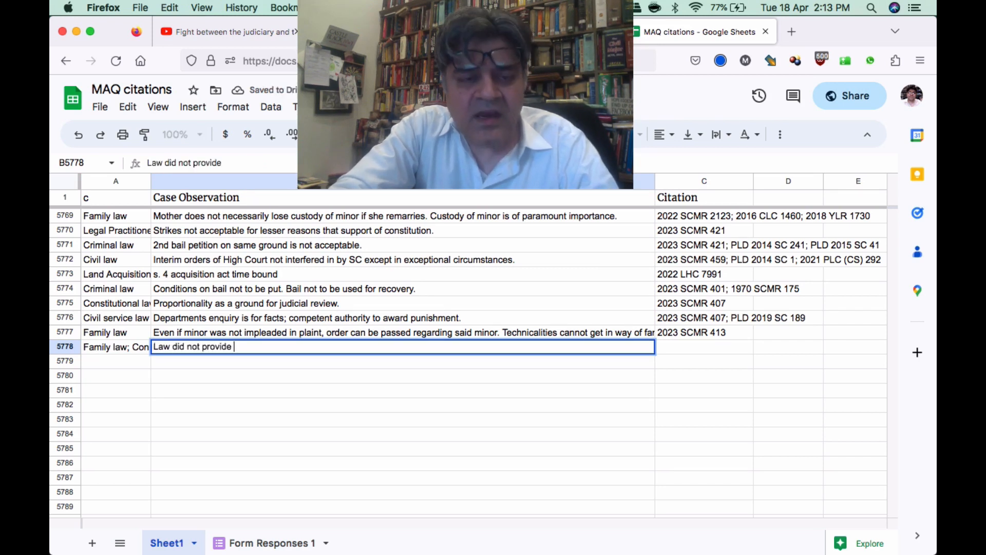
type("2nd appeal, thereafo")
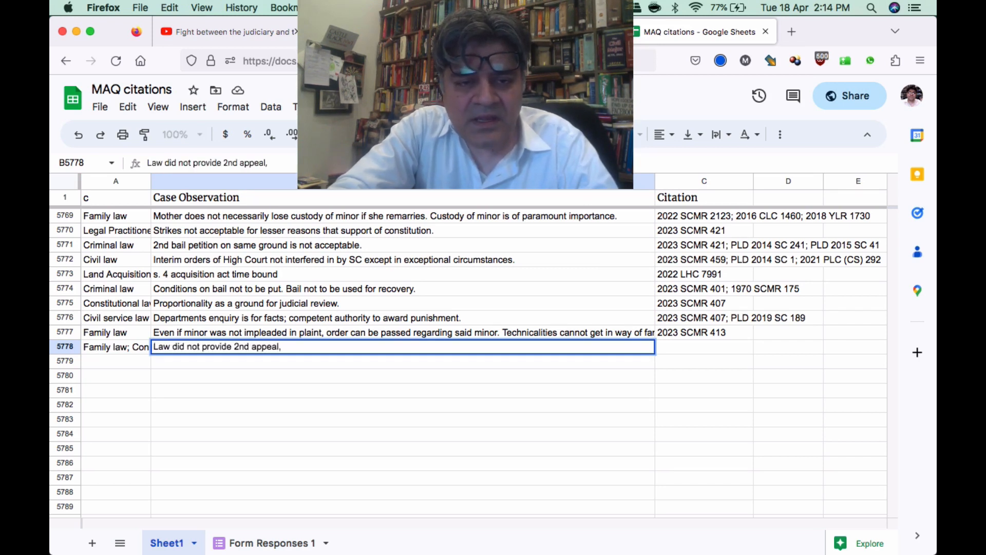
key("BackSpace")
key("BackSpace")
key("BackSpace")
type("fo")
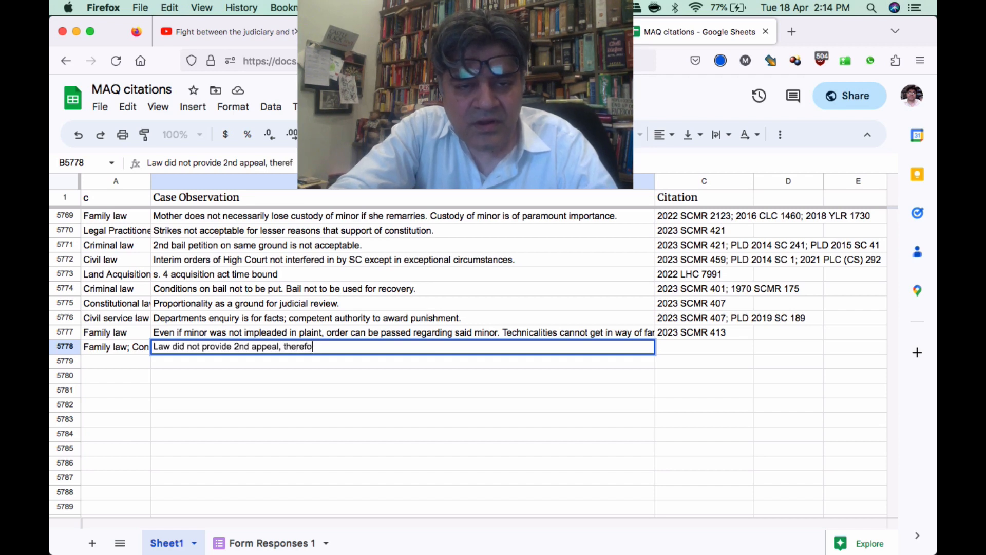
type("re entertaini")
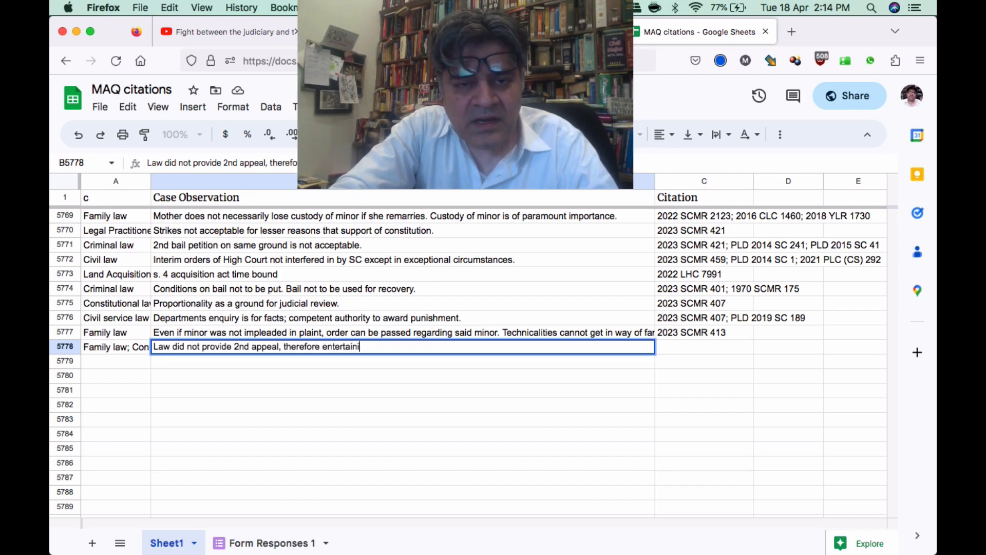
type("ng writs ")
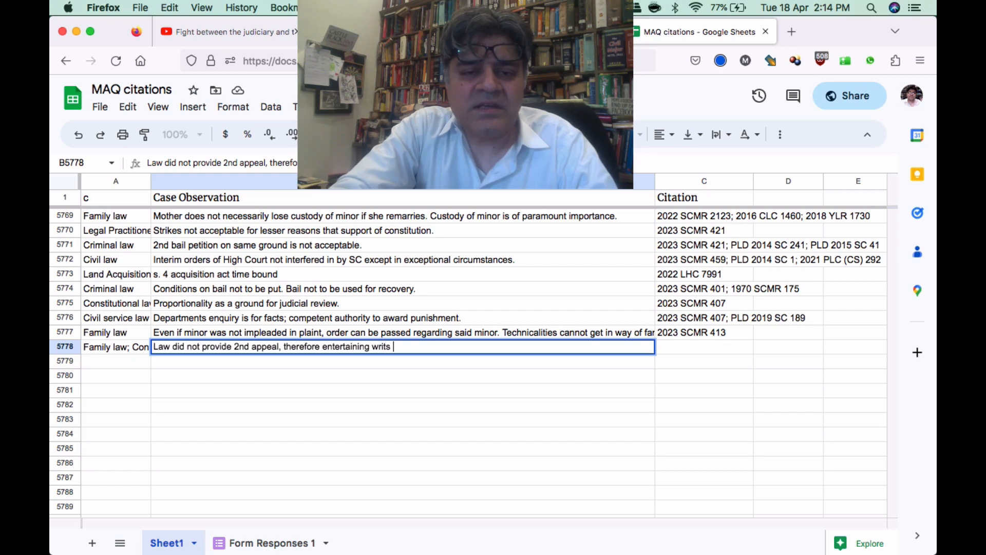
Complete the case observation in row 5778 with "is not approved except in exceptional circumstances.".
type("is not ")
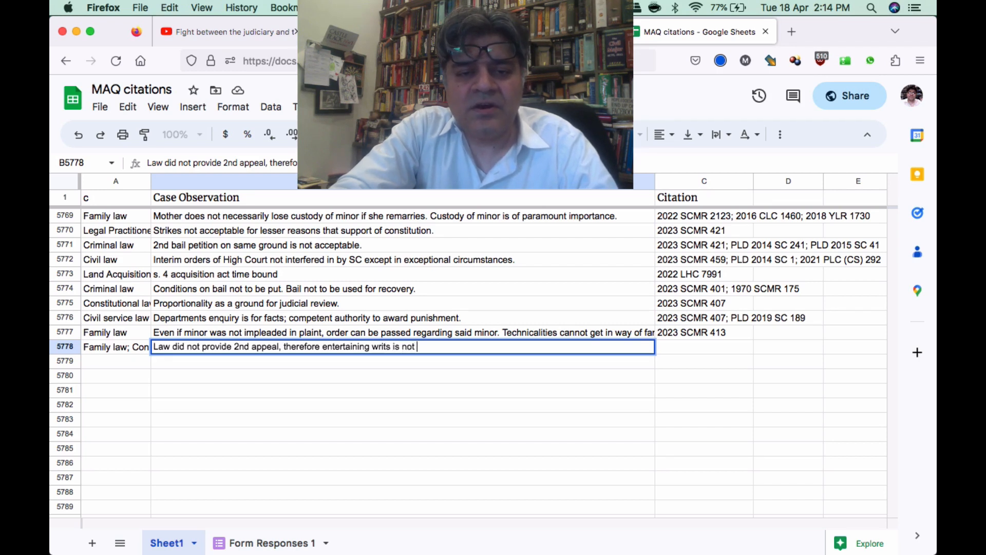
type("approved exe")
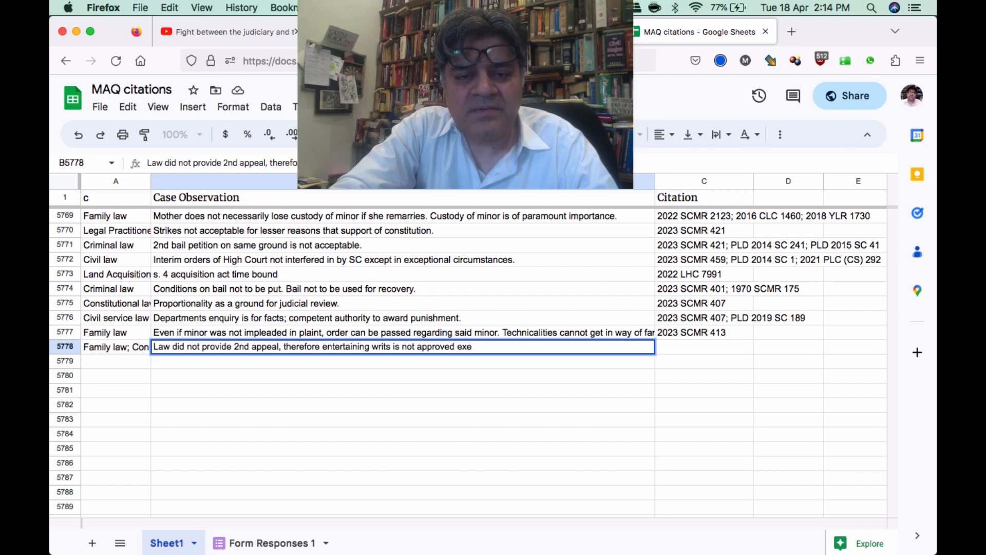
key("BackSpace")
type("cept")
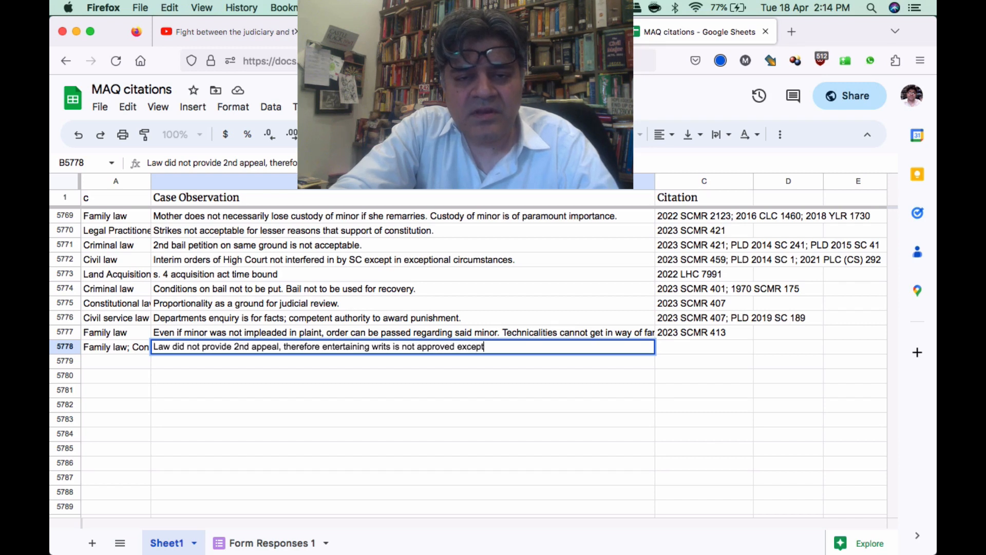
type(" in exce")
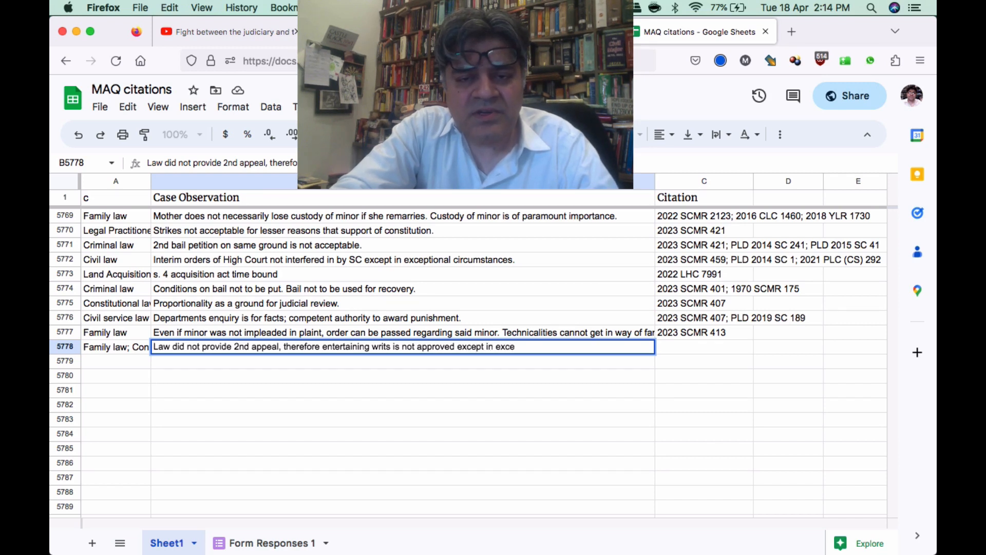
type("ptional circums")
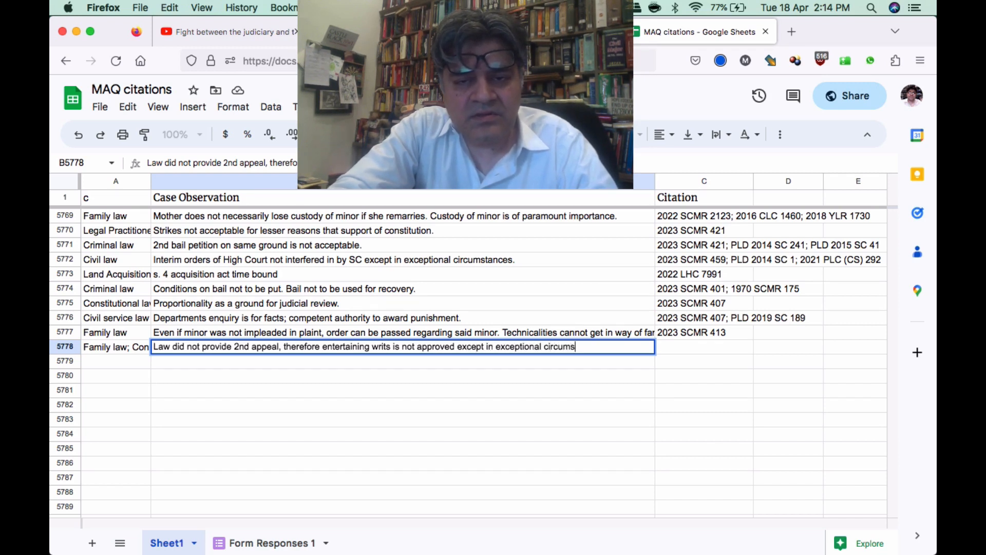
type("tances.")
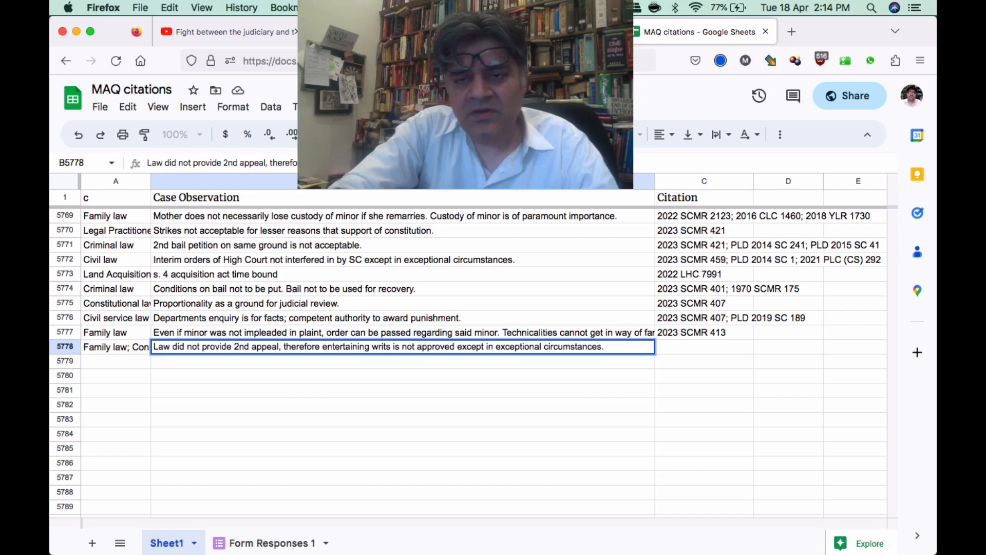
Copy the citation "2023 SCMR 413" from row 5777 into the citation cell of row 5778.
key("Tab")
key("Up")
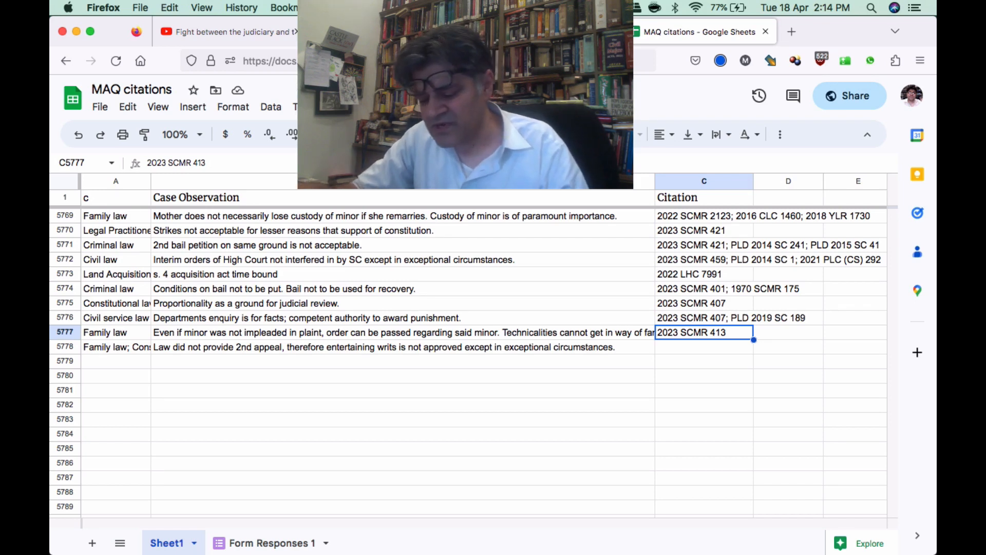
key("super+c")
key("Down")
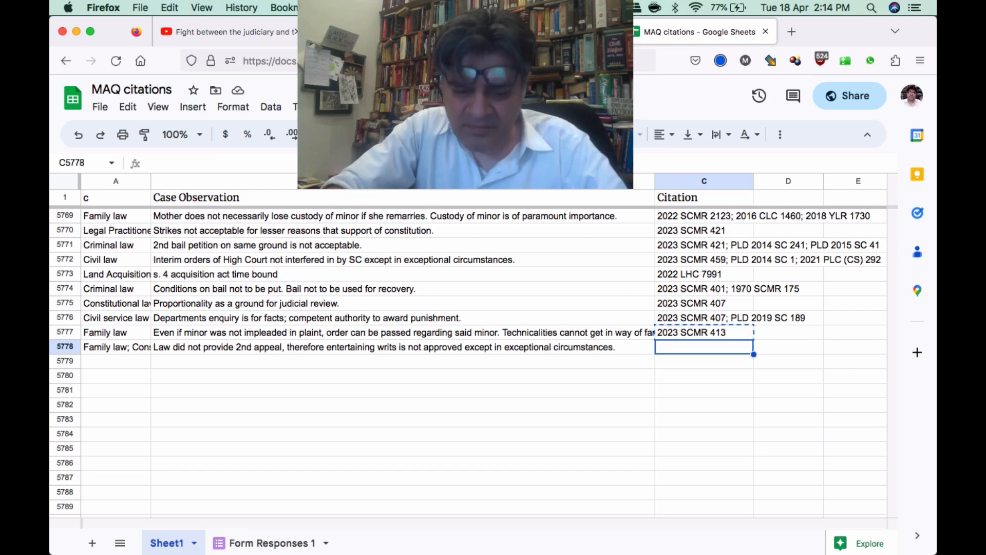
key("super+v")
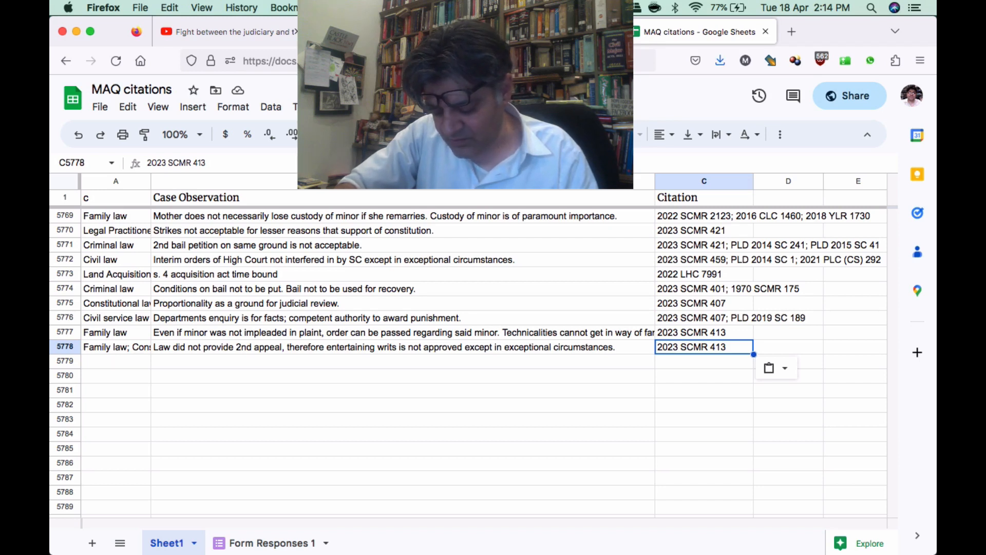
Start a new entry in row 5779 with the category "Civil service law".
key("Left")
key("Left")
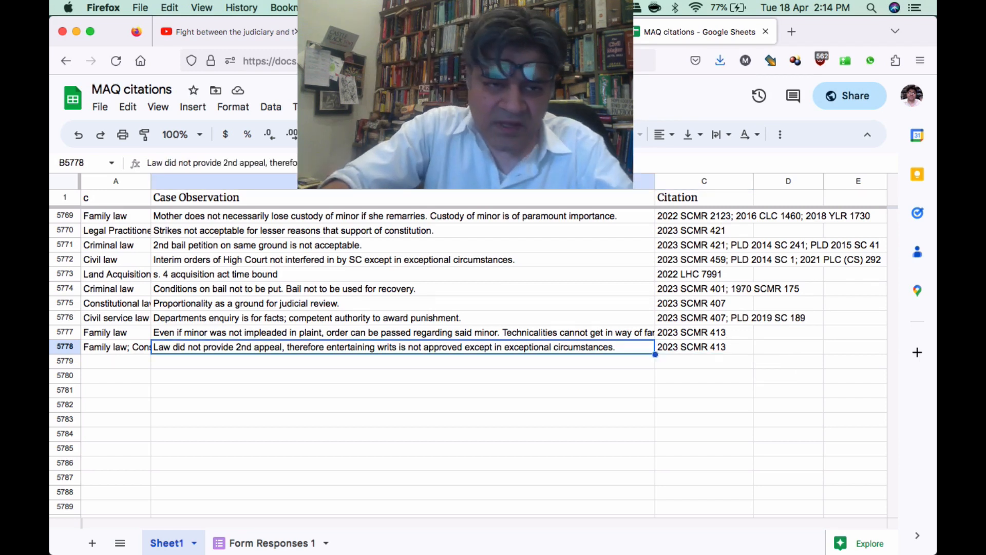
key("Down")
type("Civil Servi")
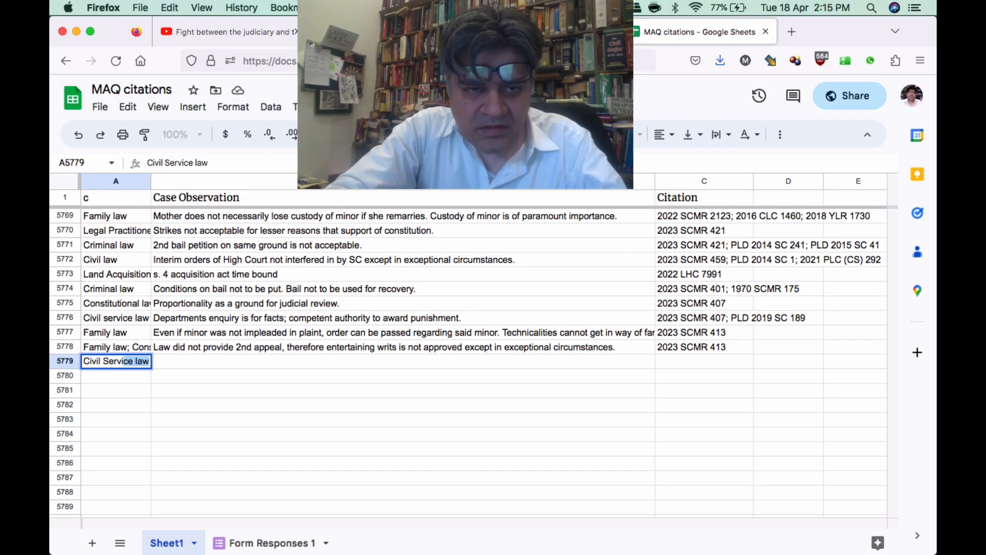
key("Tab")
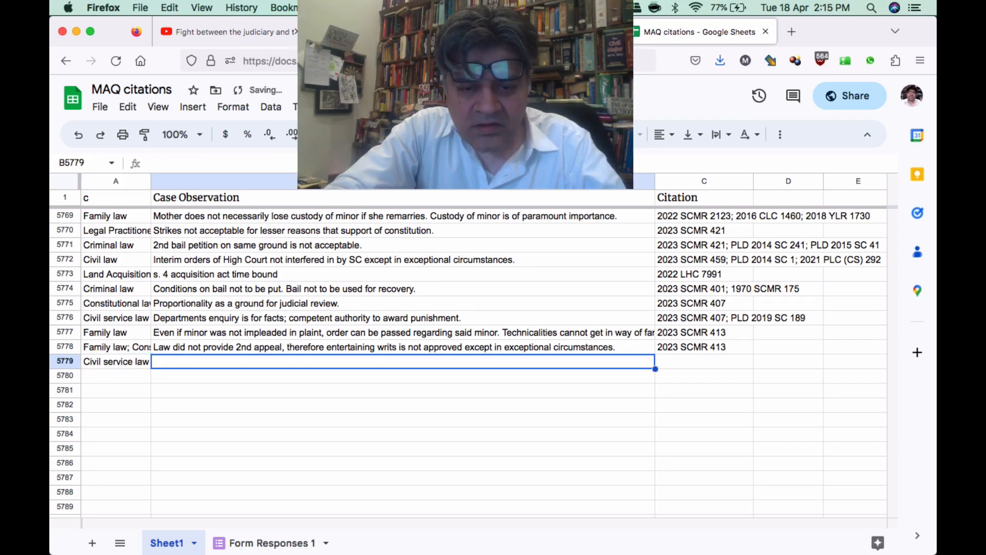
Enter the case observation "Difference between upgradation of post and promotion." in row 5779.
type("Difference be")
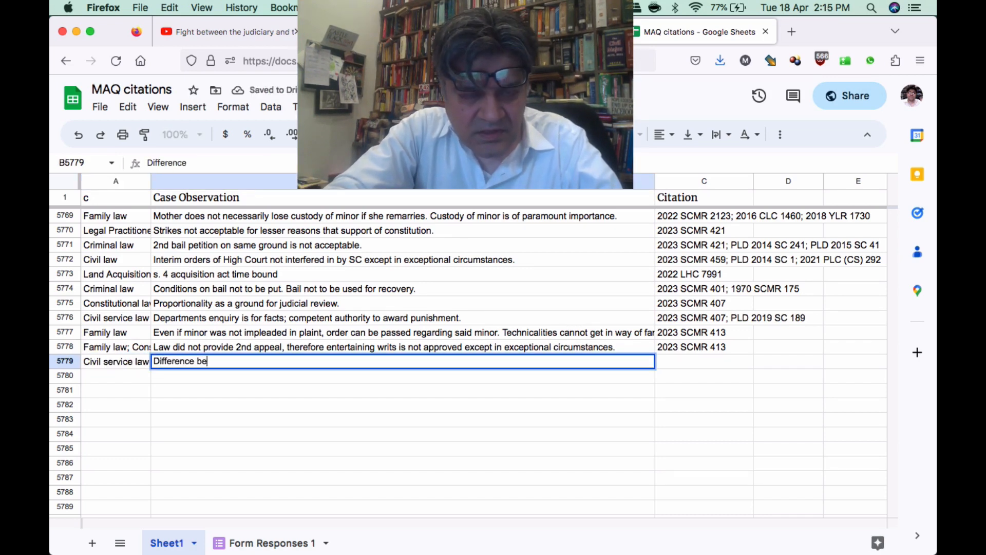
type("tween upg")
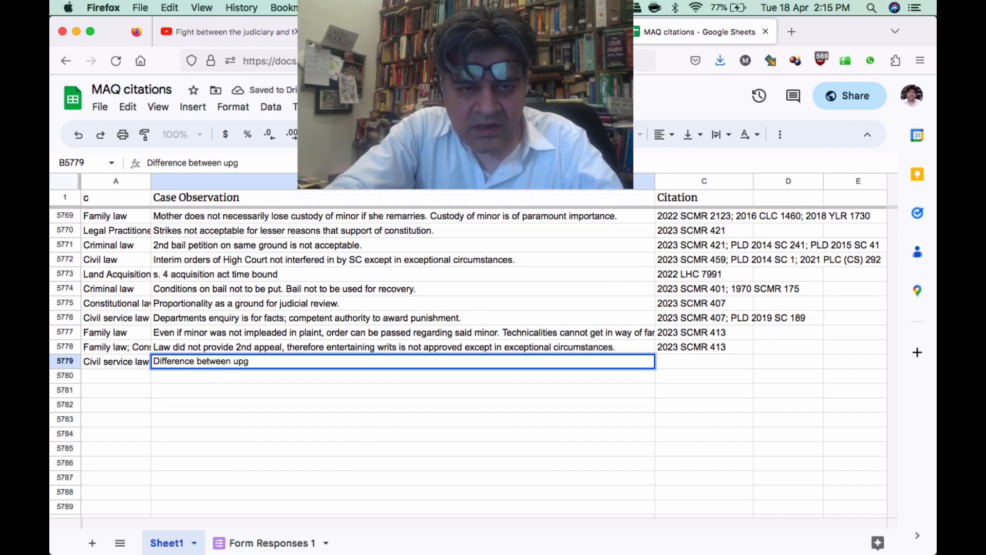
type("radation of")
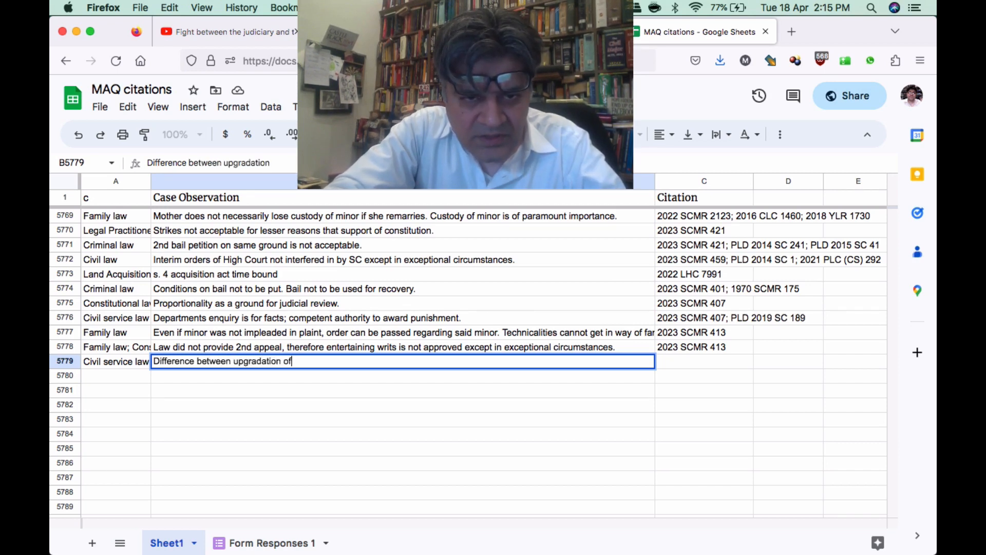
type(" post and")
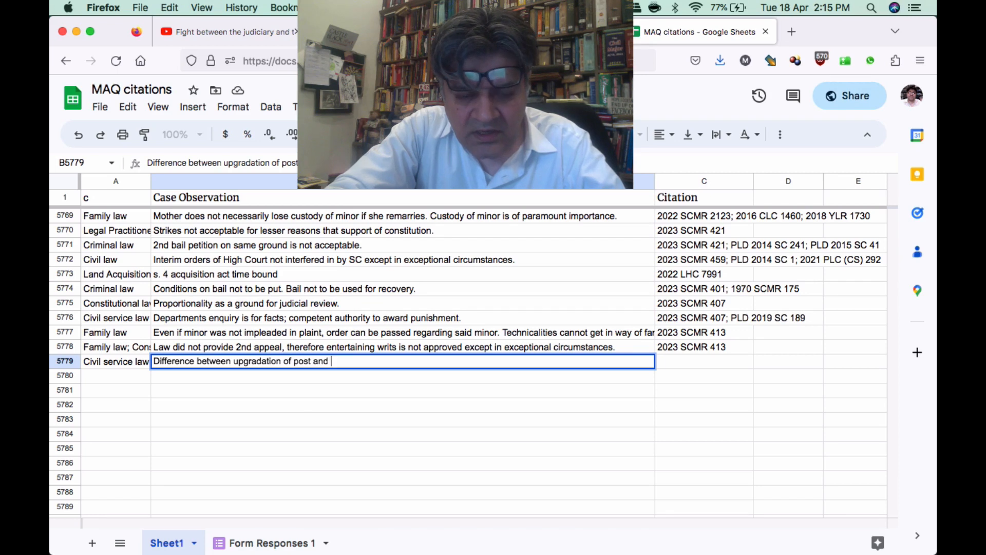
type(" promotion.")
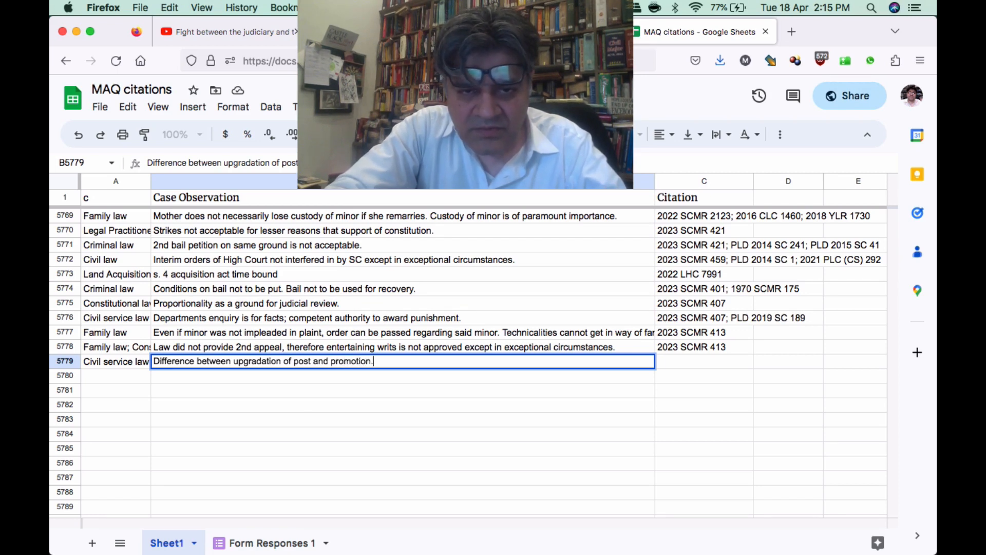
Enter the citation "2023 SCMR 418" for the entry in row 5779.
key("Tab")
type("2")
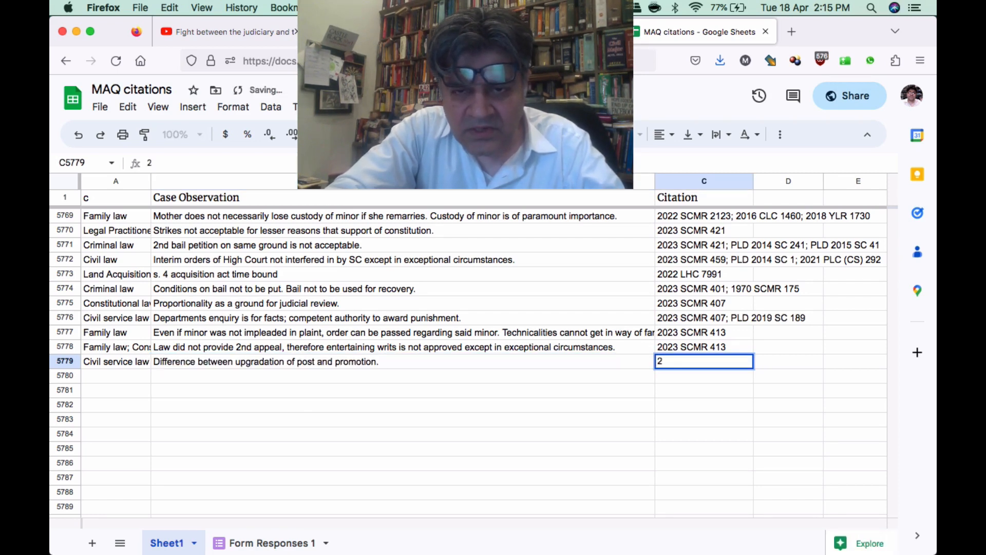
type("023 SCM ")
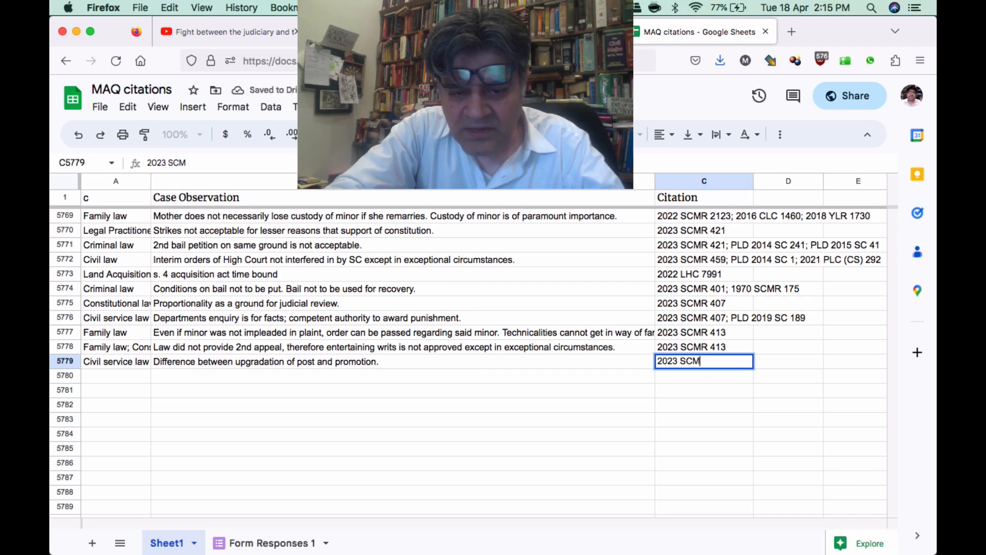
type("R ")
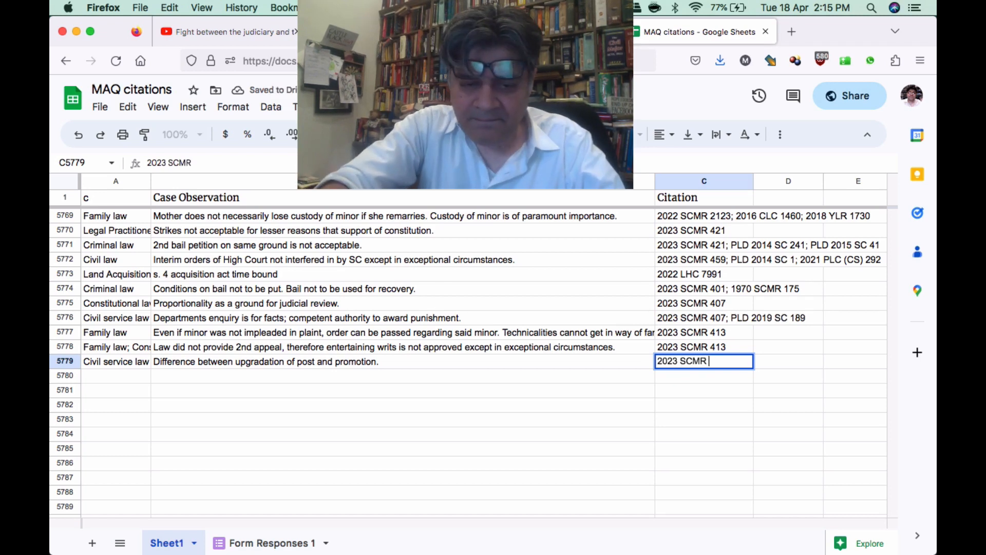
type("418")
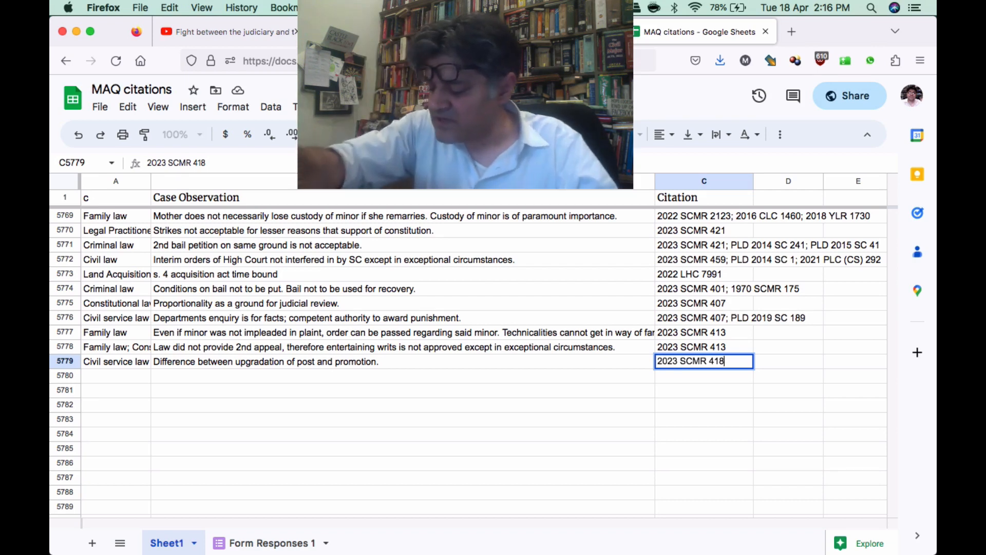
Add the further citations "2021 SCMR 1895; 2015 SCMR 456" to the citation cell of row 5779.
type("; 202")
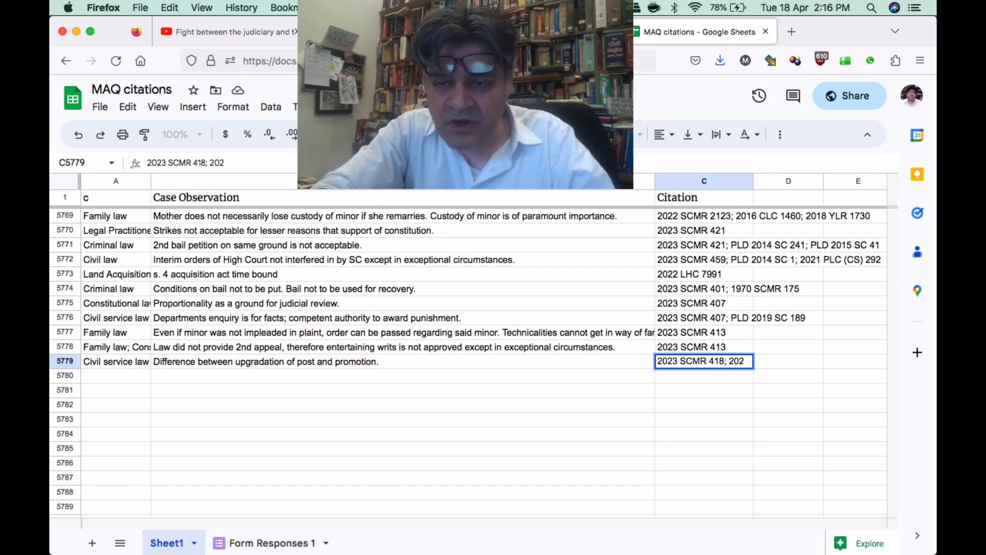
type("1 SCMR")
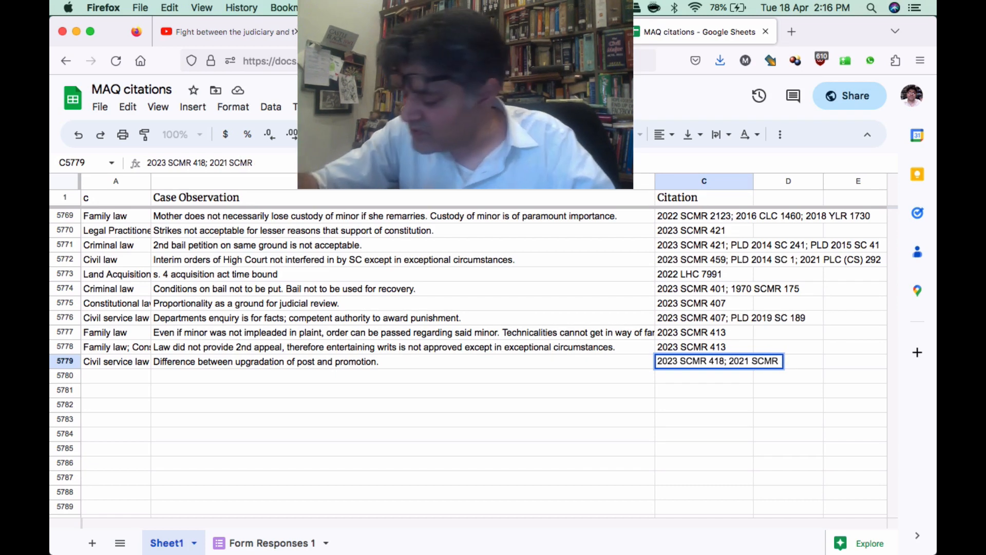
type(" 18")
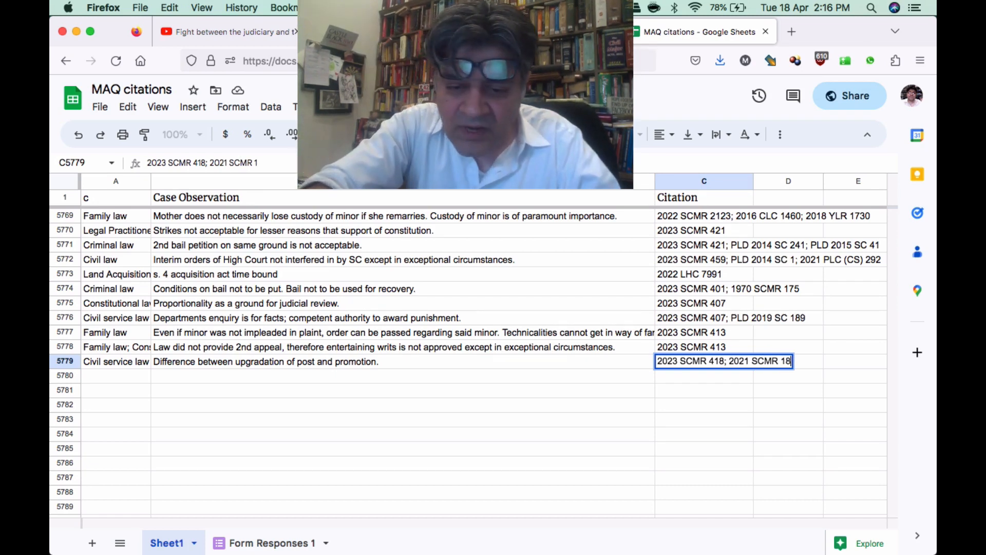
type("95;")
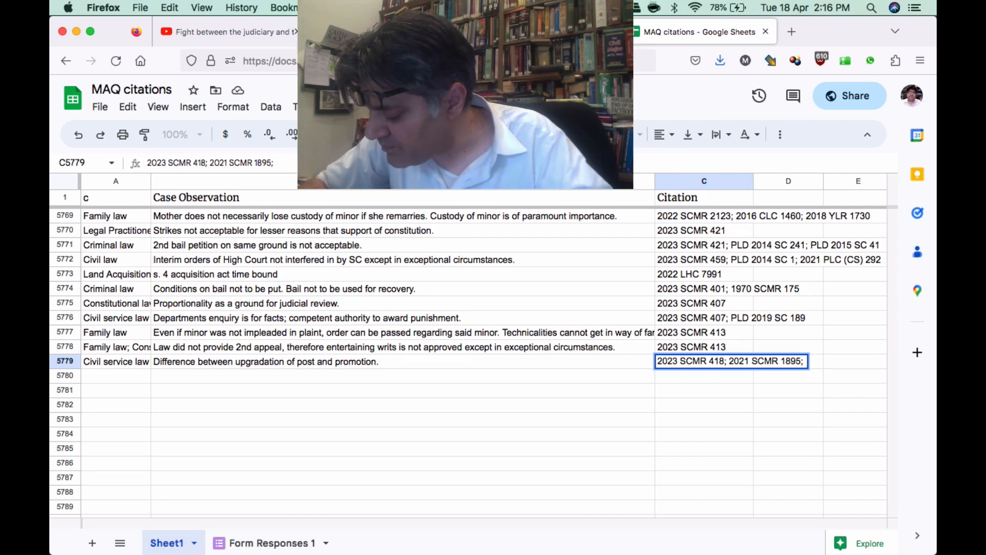
type(" 2015 SCM")
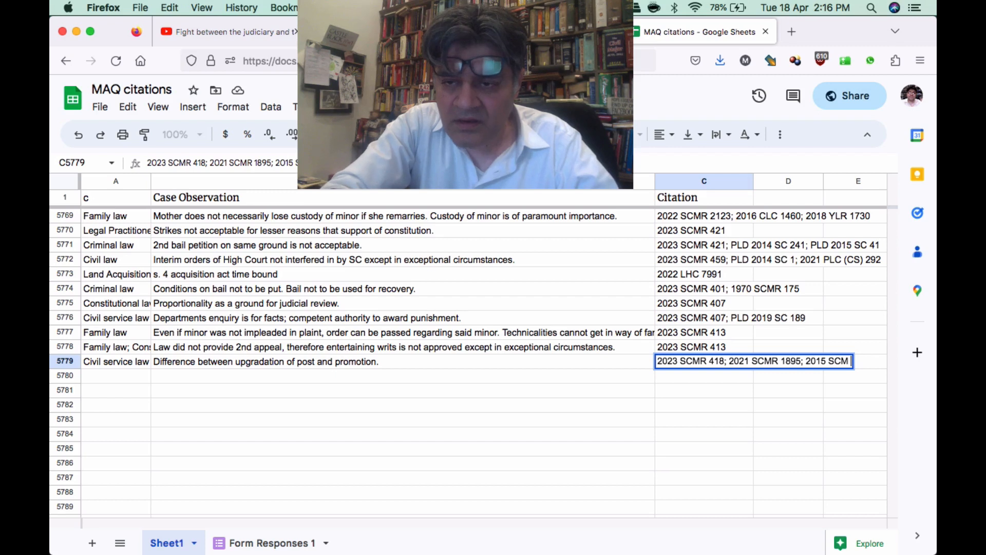
type("R")
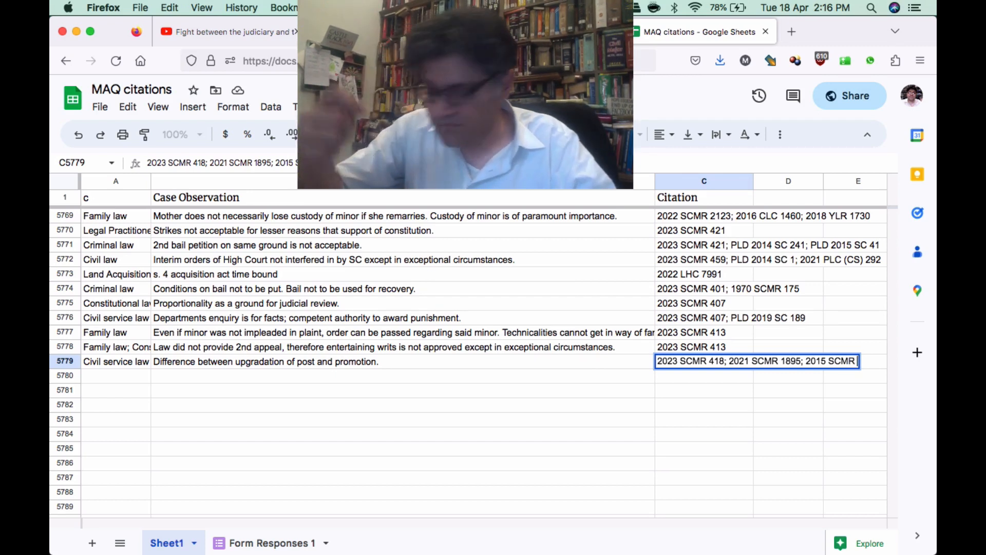
type(" 456")
key("Return")
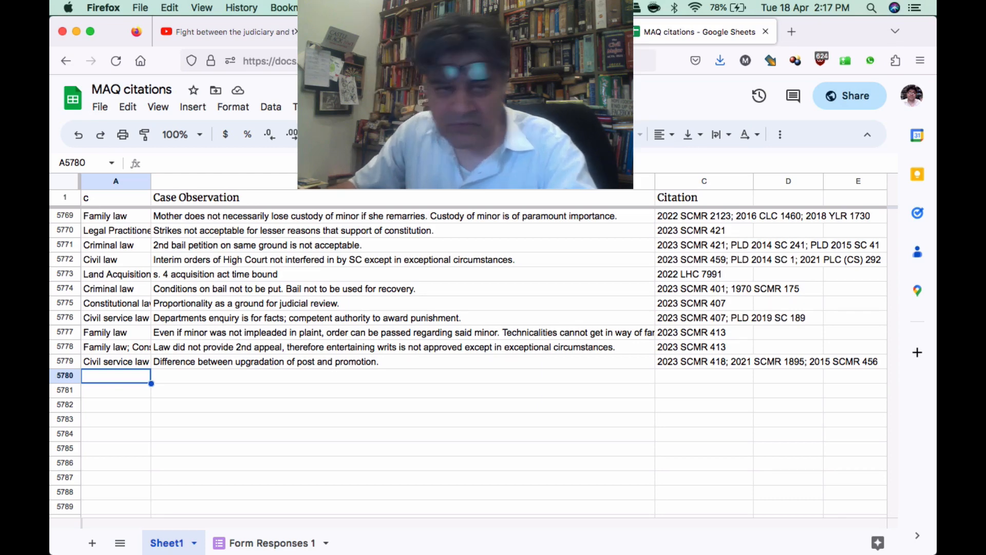
key("Up")
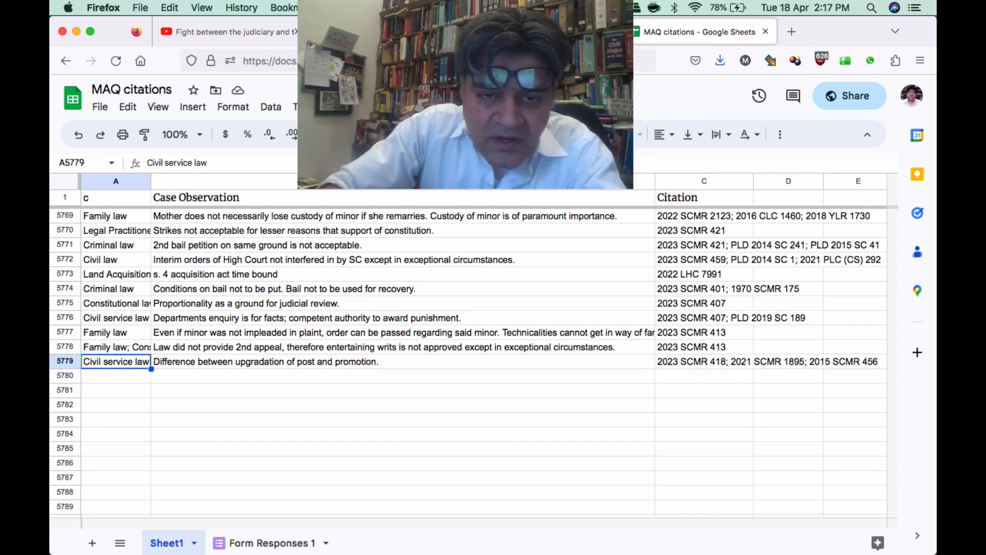
Append "Upgradation is not a vested right but a policy matter." to the case observation in row 5779.
key("Right")
key("Return")
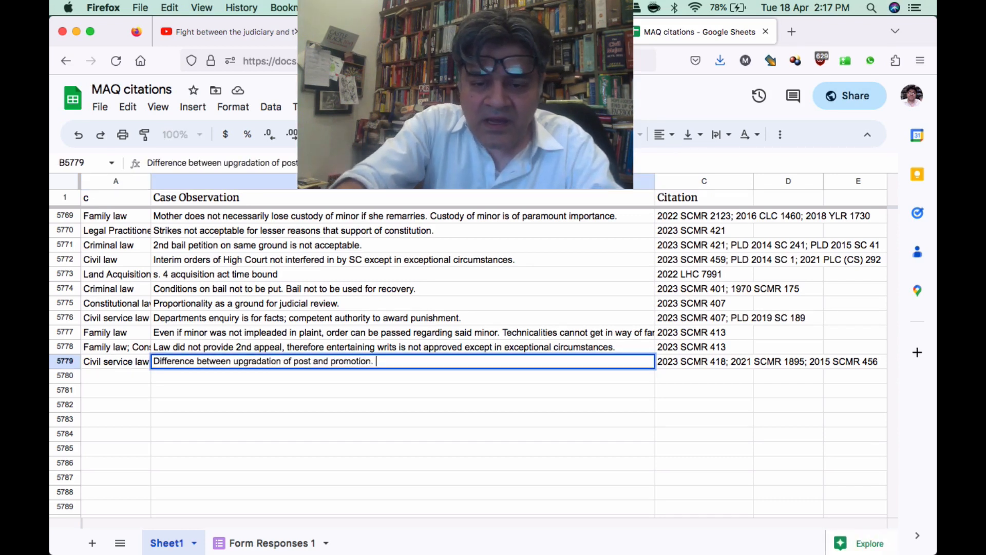
type("Upgradatio")
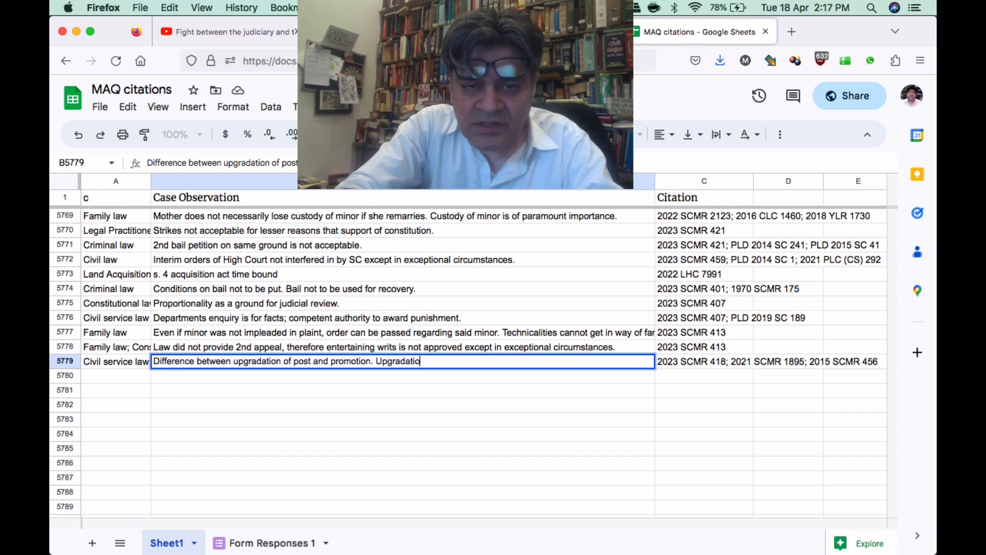
type("n is not a bv")
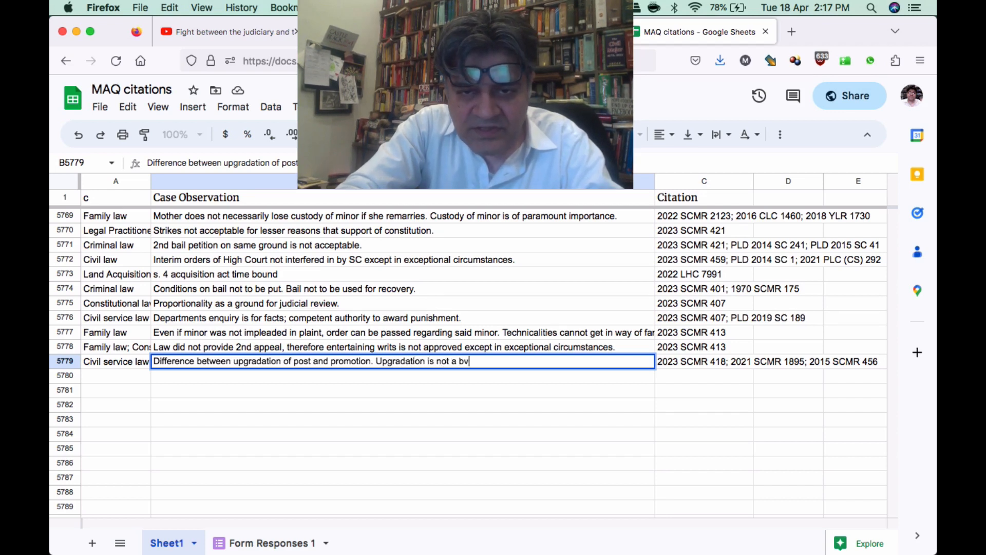
key("BackSpace")
key("BackSpace")
type("vested ti")
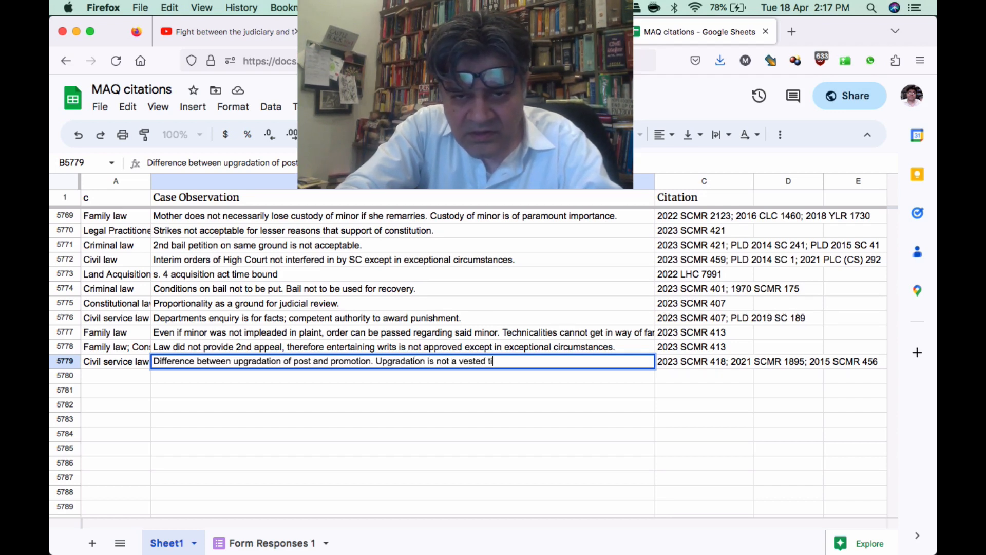
type("ght")
key("BackSpace")
key("BackSpace")
key("BackSpace")
key("BackSpace")
key("BackSpace")
type("right b")
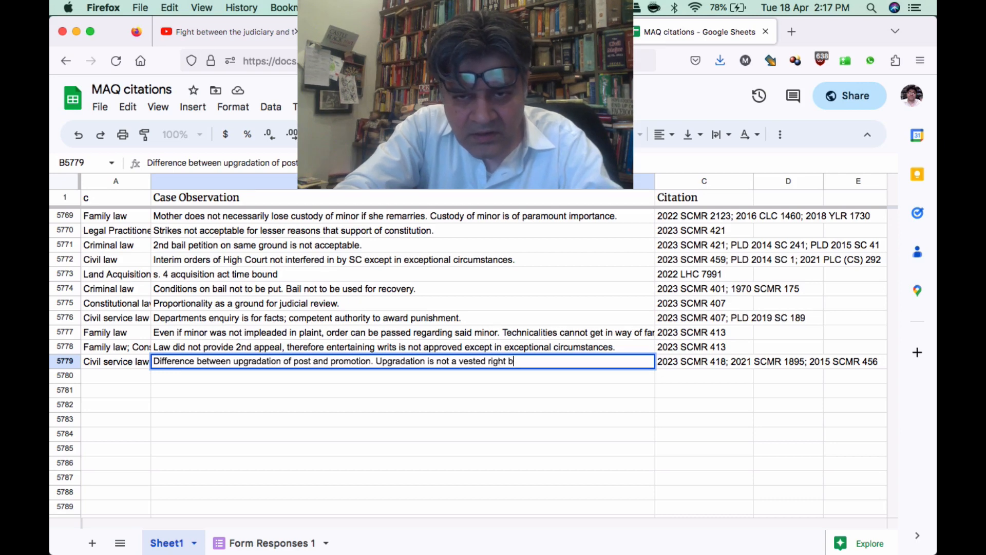
type("ut a policy mat")
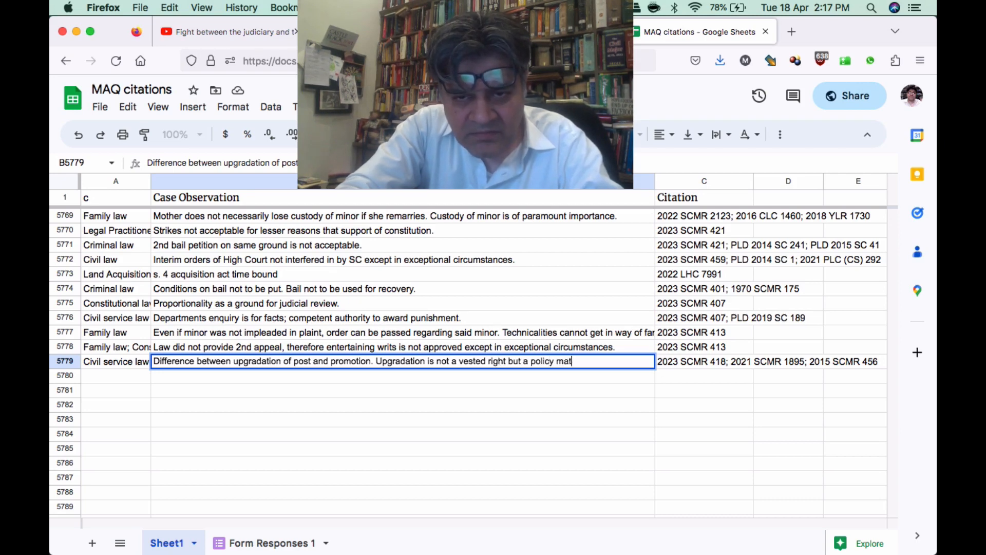
type("ter.")
key("Return")
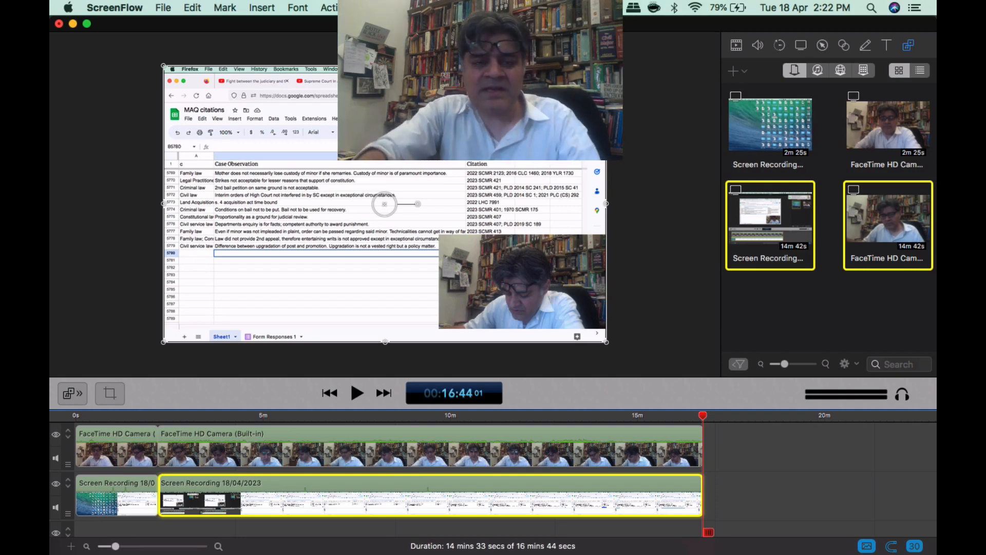
Switch back to the MAQ citations sheet in Firefox and enter the case observation "Second ball on same grounds not entertainable." in row 5780.
key("super+Tab")
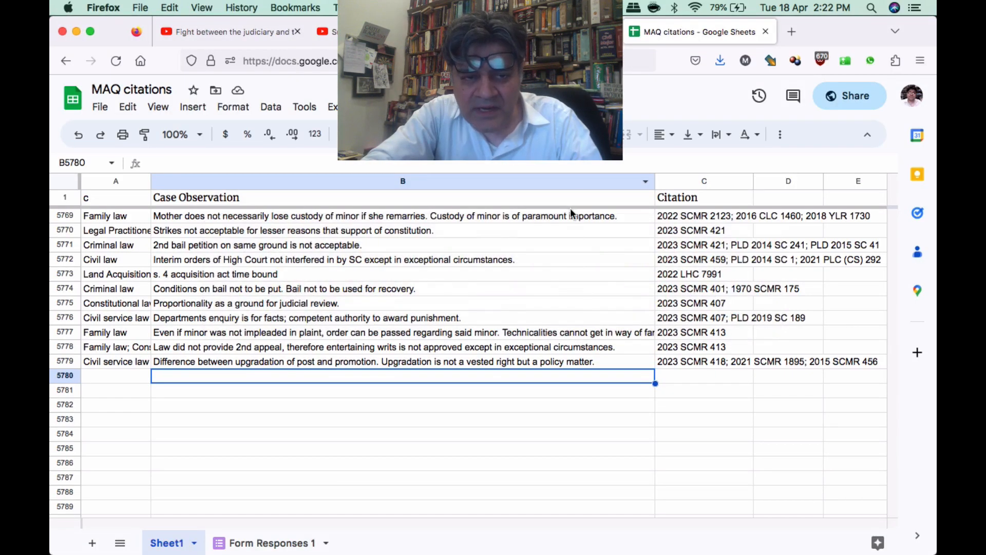
type("Seconf")
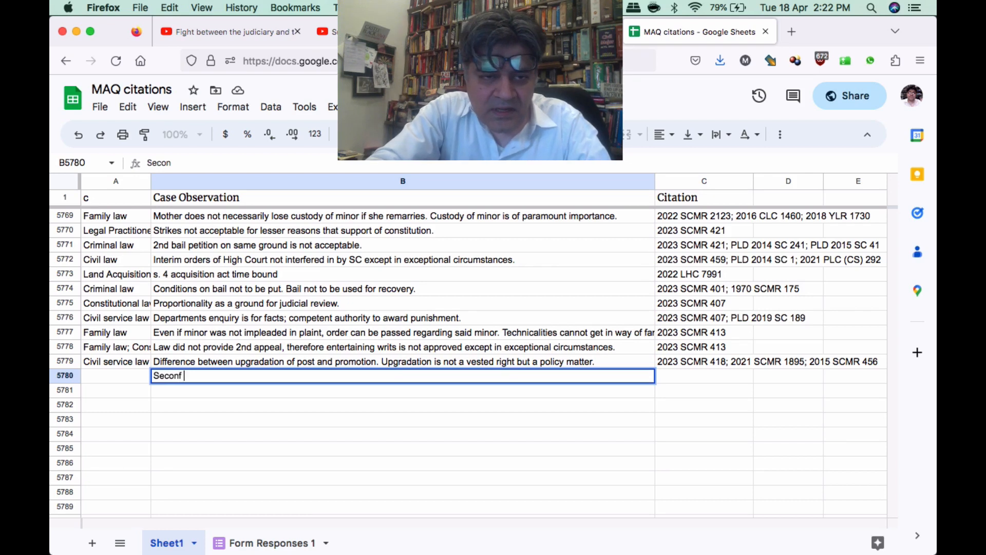
key("BackSpace")
key("BackSpace")
type("d bal")
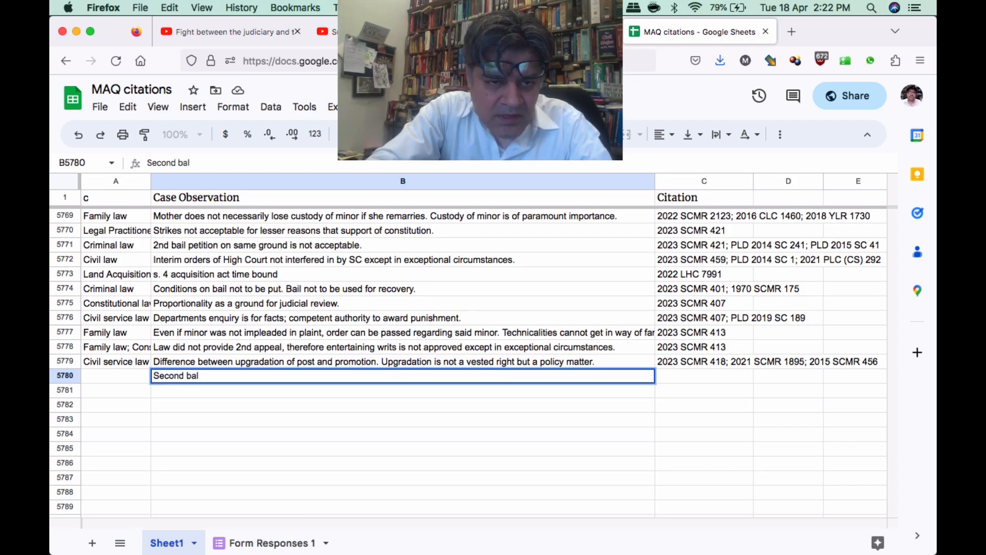
type("l on same g")
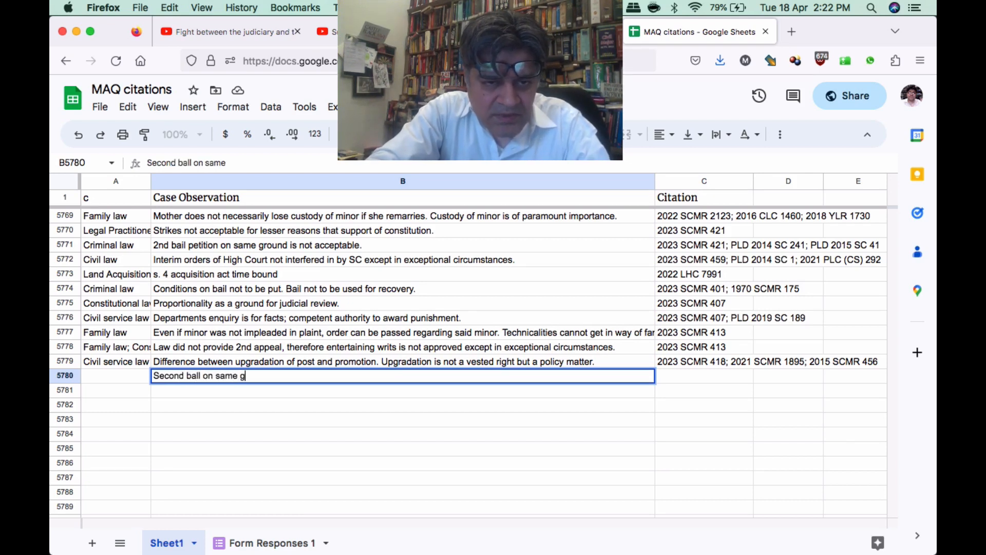
type("rounds not ")
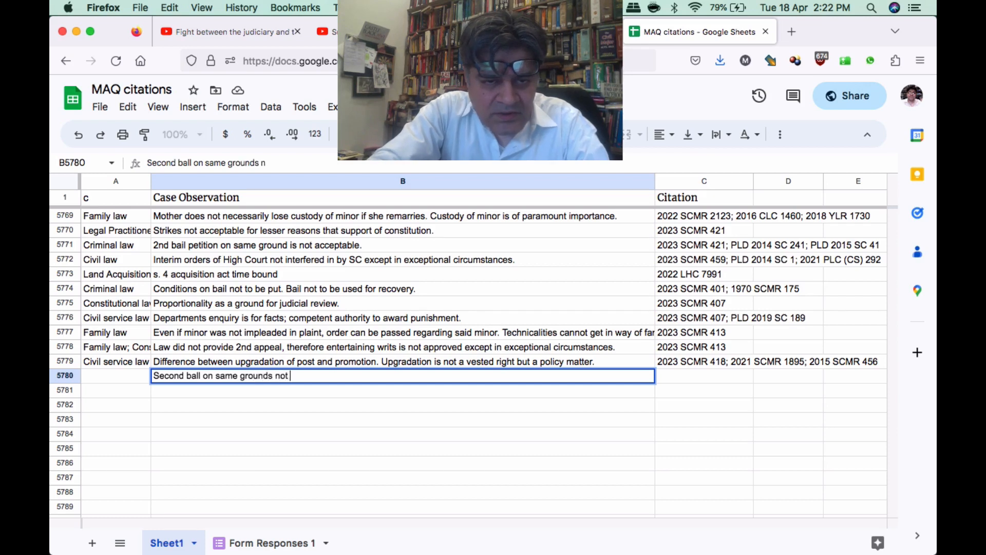
type("entertainab")
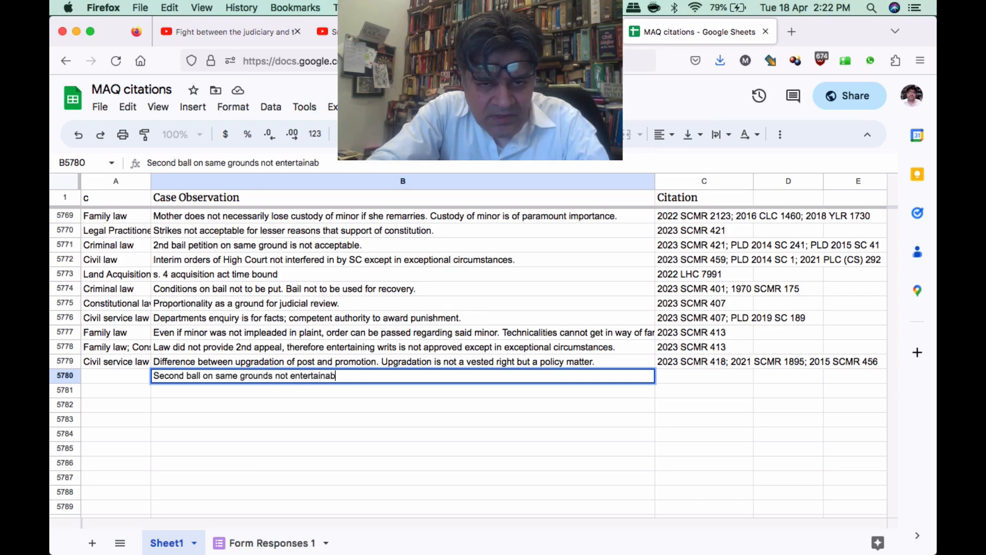
type("le.")
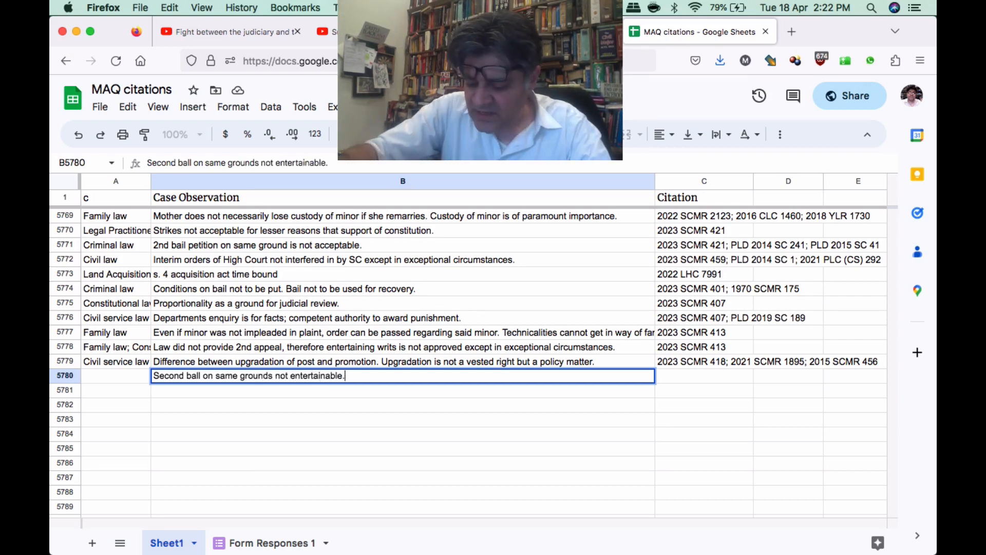
Enter the citation "2023 SCMR 421;" for the entry in row 5780, rejecting the suggested PLD citations.
key("Tab")
type("PLD")
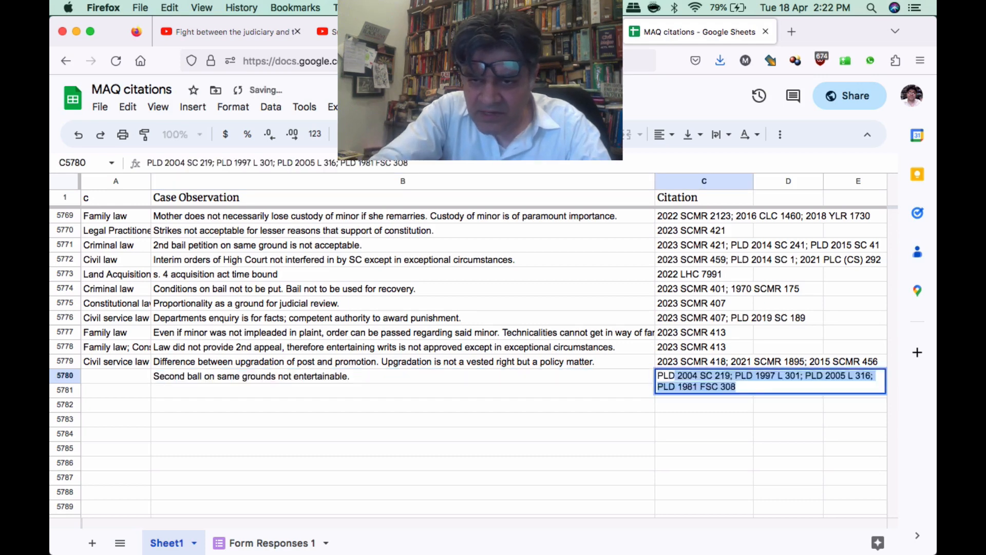
key("BackSpace")
key("BackSpace")
key("BackSpace")
key("BackSpace")
type("2")
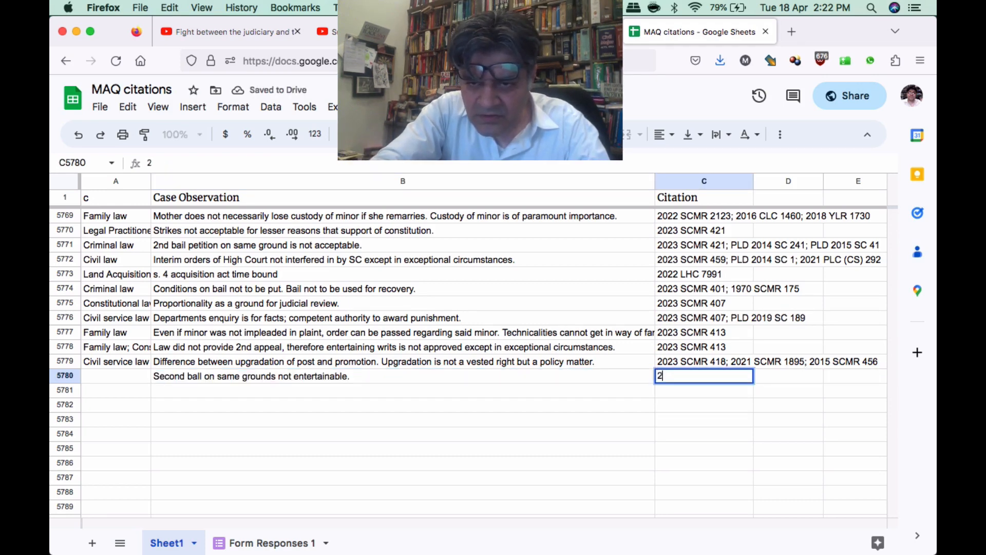
type("032")
key("BackSpace")
key("BackSpace")
type("23 ")
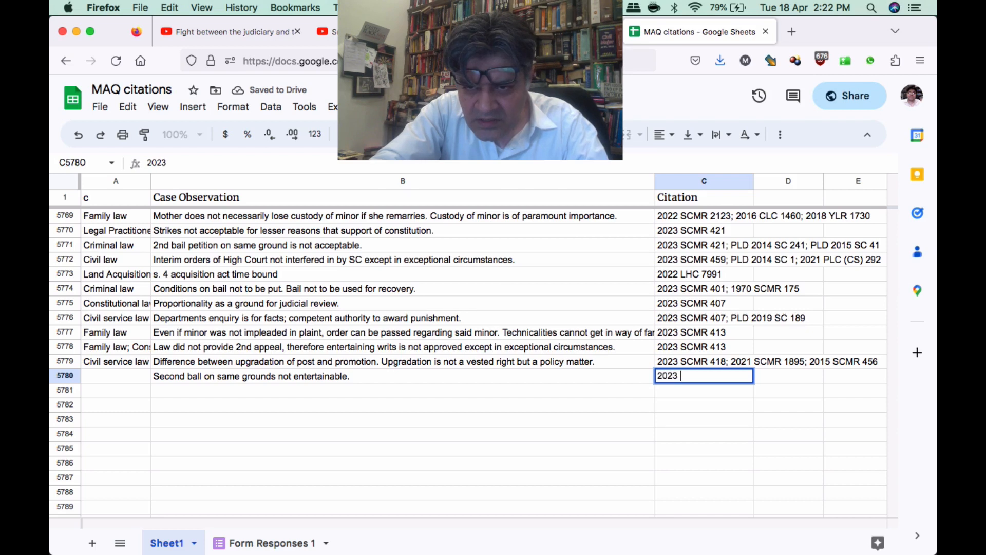
type("SCMR ")
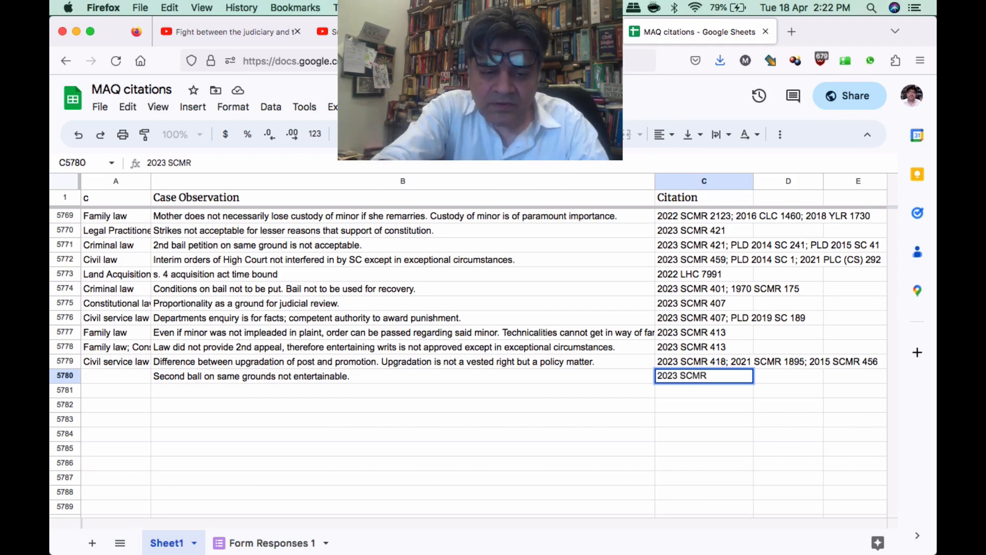
type("421; ")
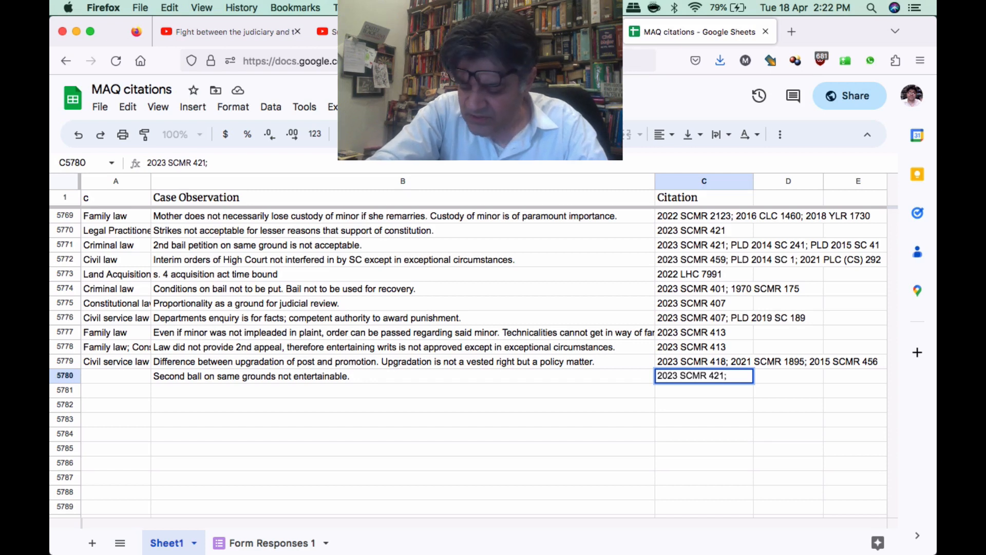
Add the further citations "PLD 2014 SC 241; PLD 2015 SC 1" to the citation cell of row 5780.
type("PLD 201")
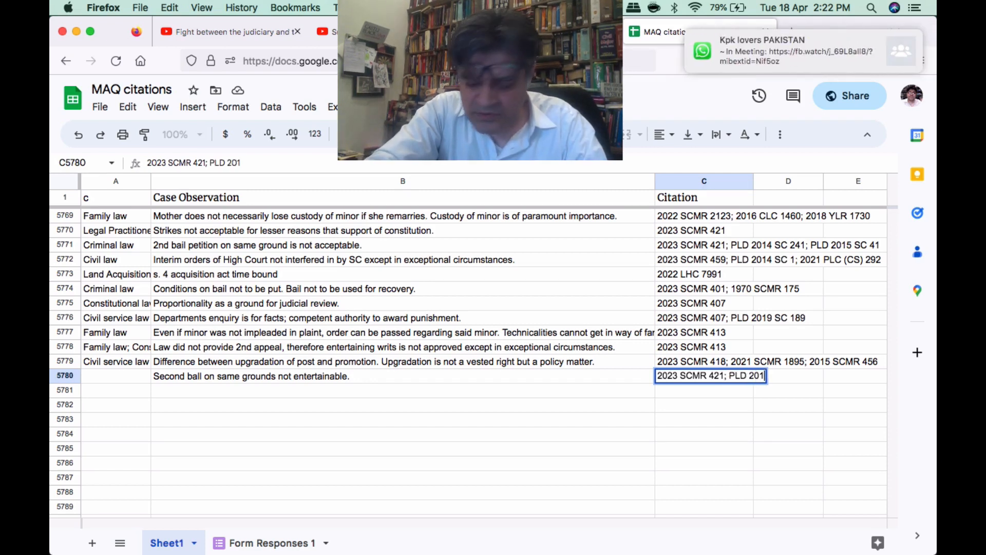
type("4 SC 241")
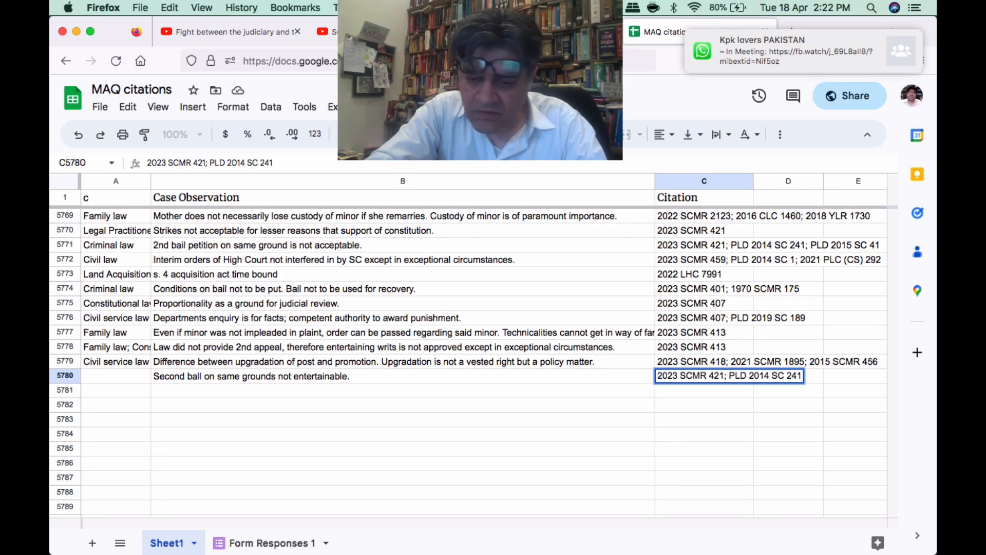
type("; PLD 20")
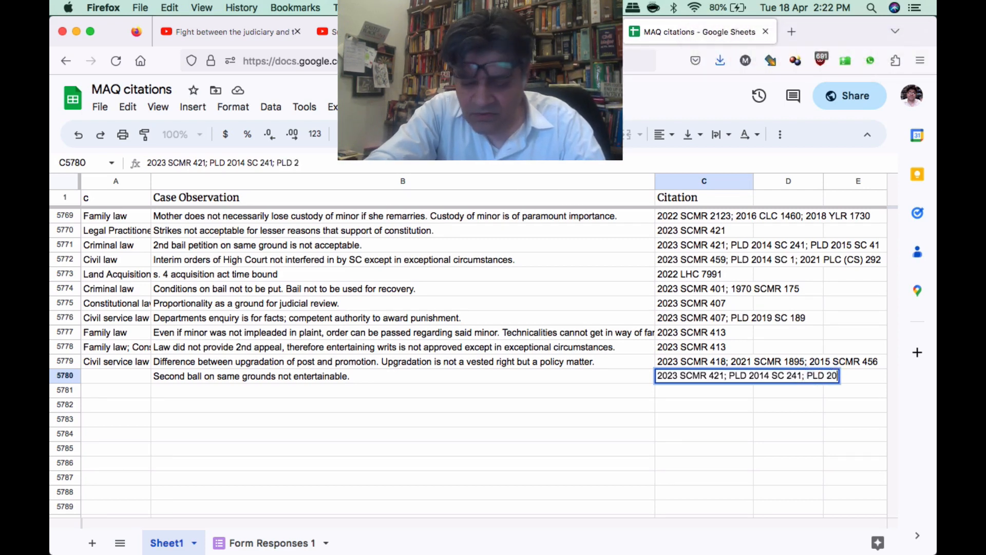
type("15 SC 1")
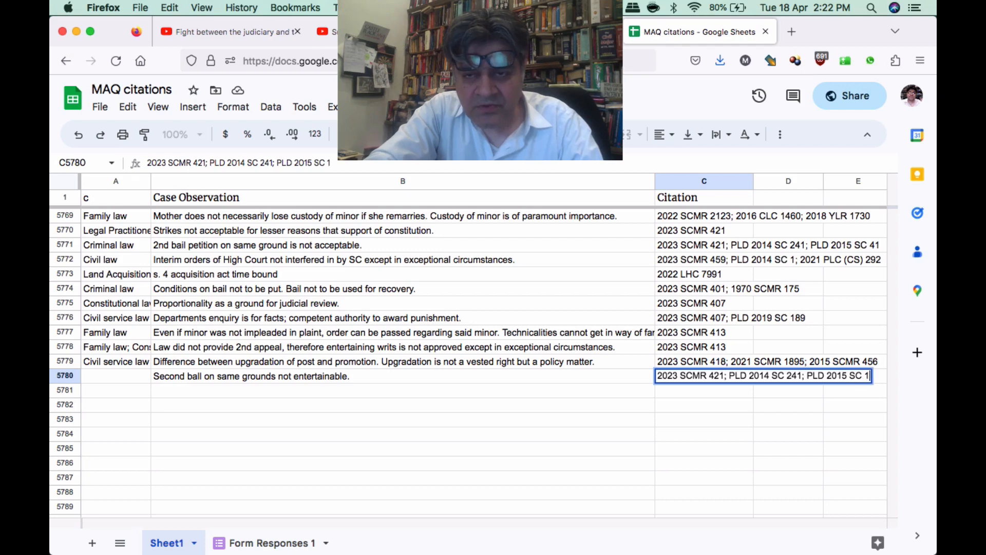
key("Return")
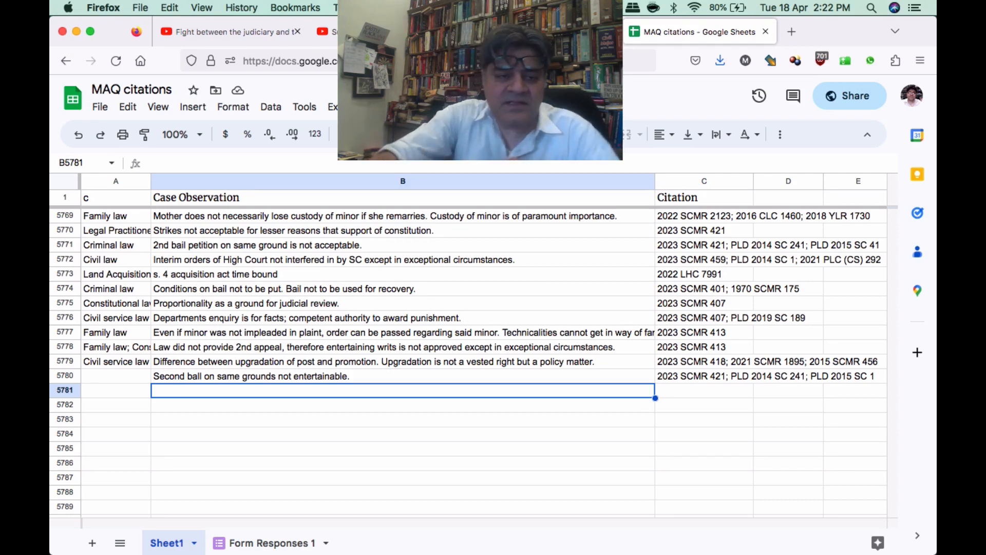
Set the category of row 5780 to "Criminal law" and that of row 5781 to "Legal Practitioners Law".
key("Up")
key("Left")
type("Crim")
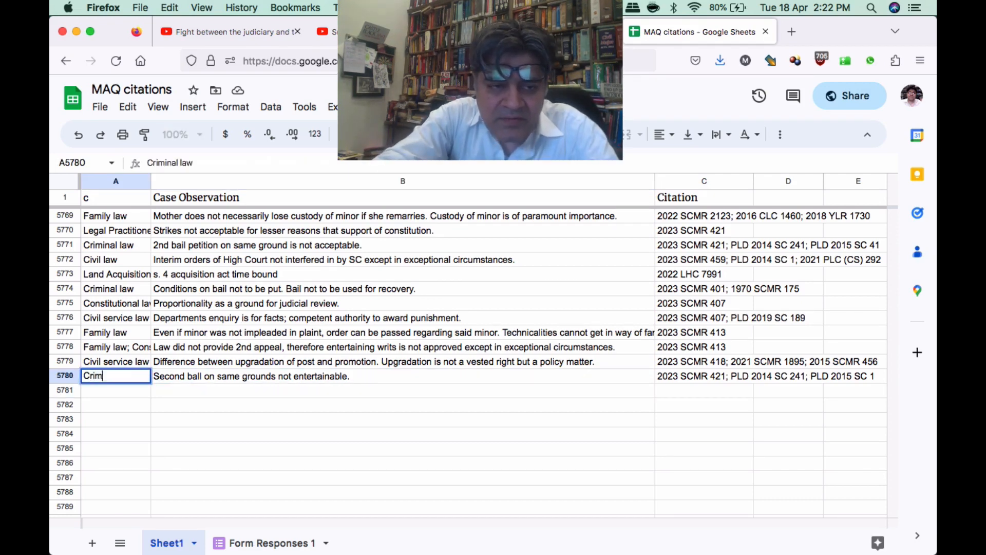
key("Return")
type("Legal")
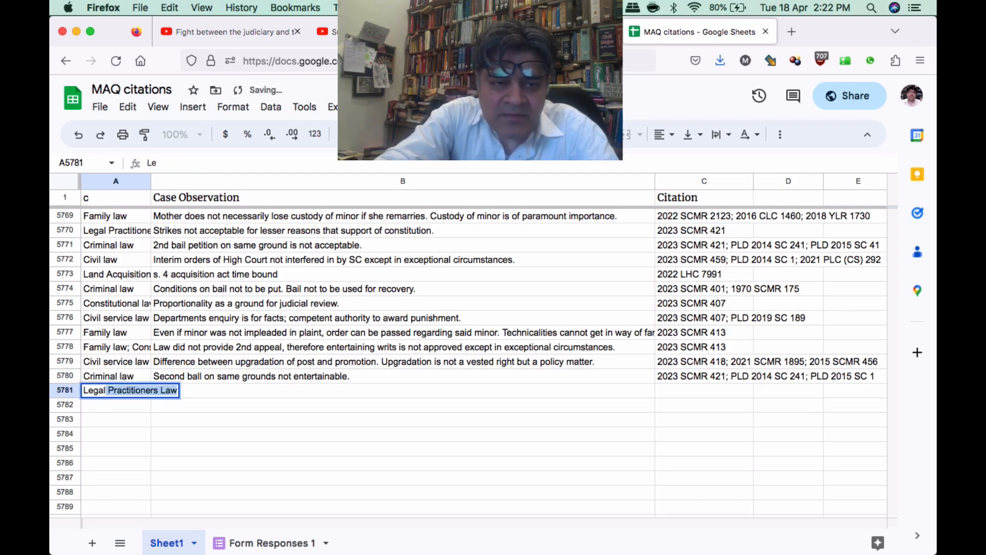
key("Tab")
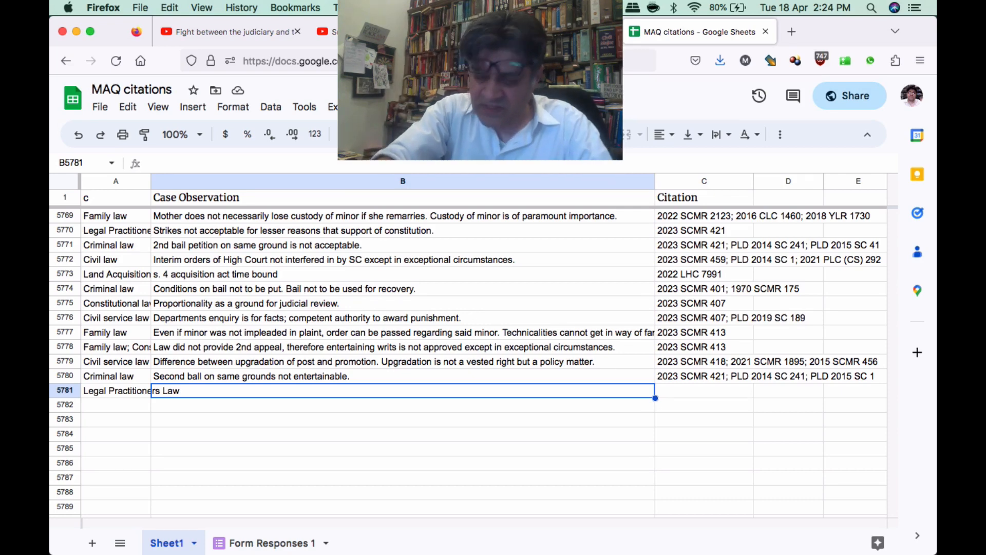
Enter the case observation "Strikes are not to be encouraged." in row 5781.
type("Strikes")
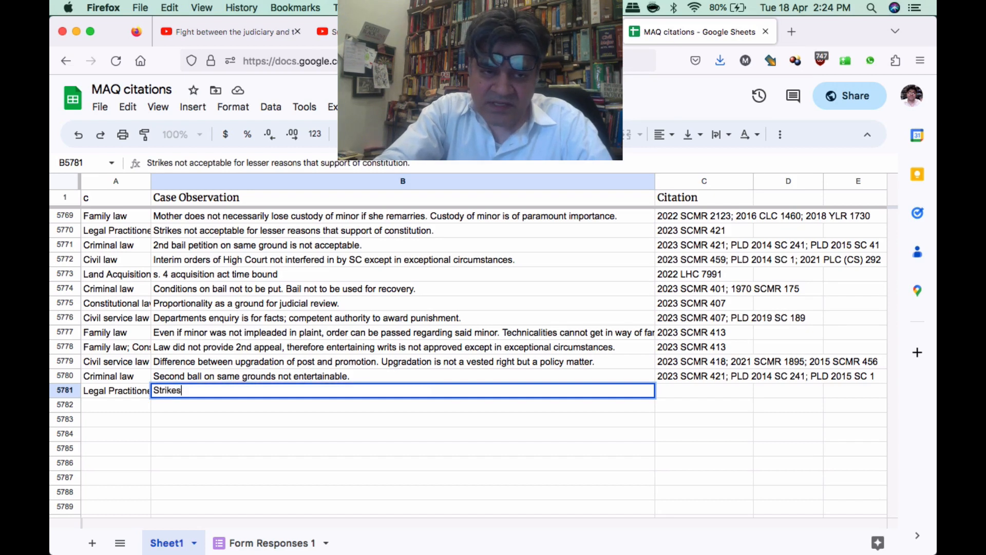
type(" are not toe")
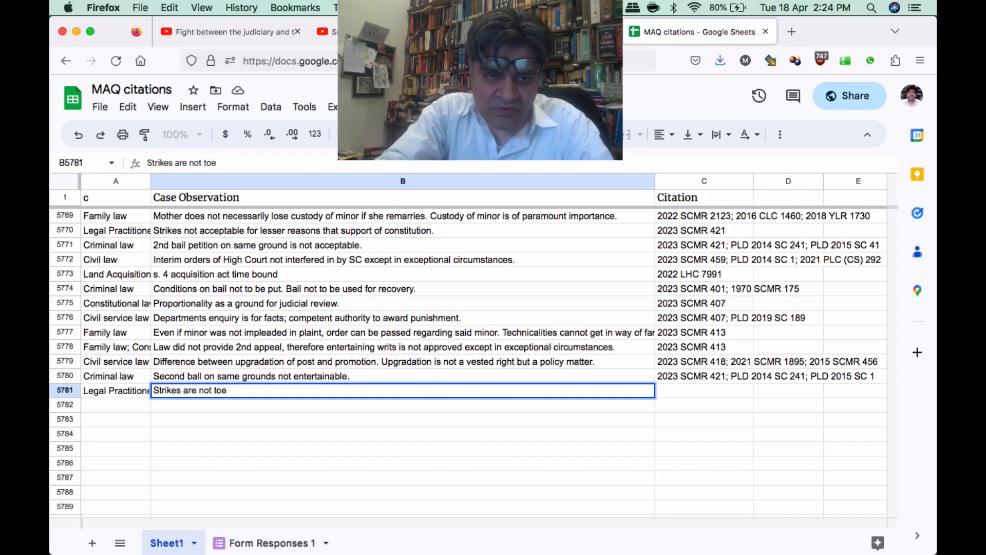
key("BackSpace")
type("be enc")
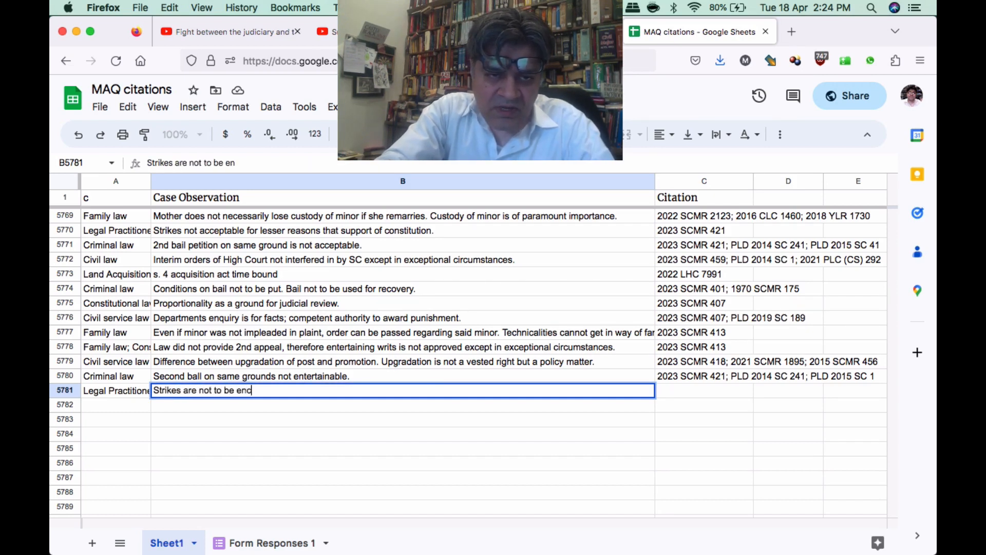
type("ouraged.")
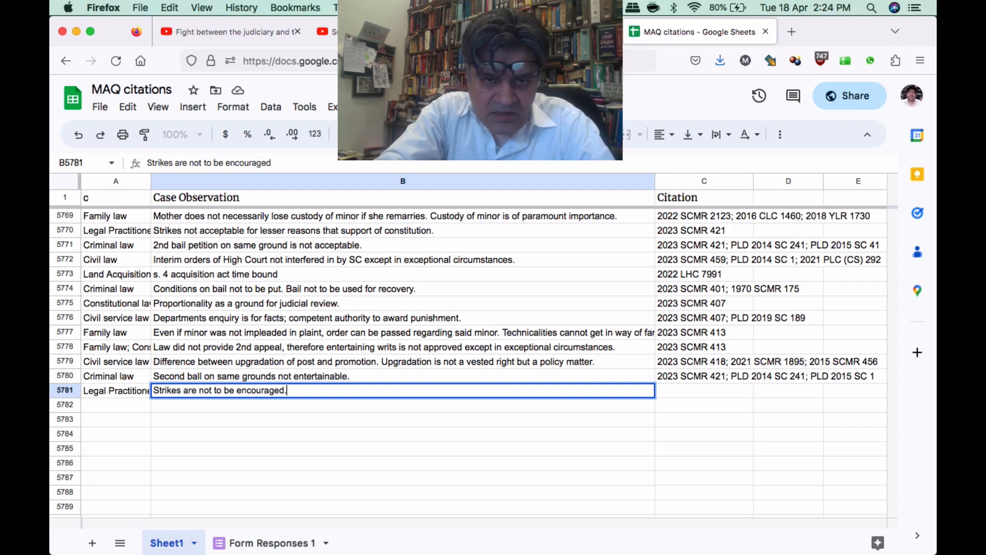
Add the sentence "Fees to be returned if counsel not appearing." to the case observation in row 5781.
type(" Fee")
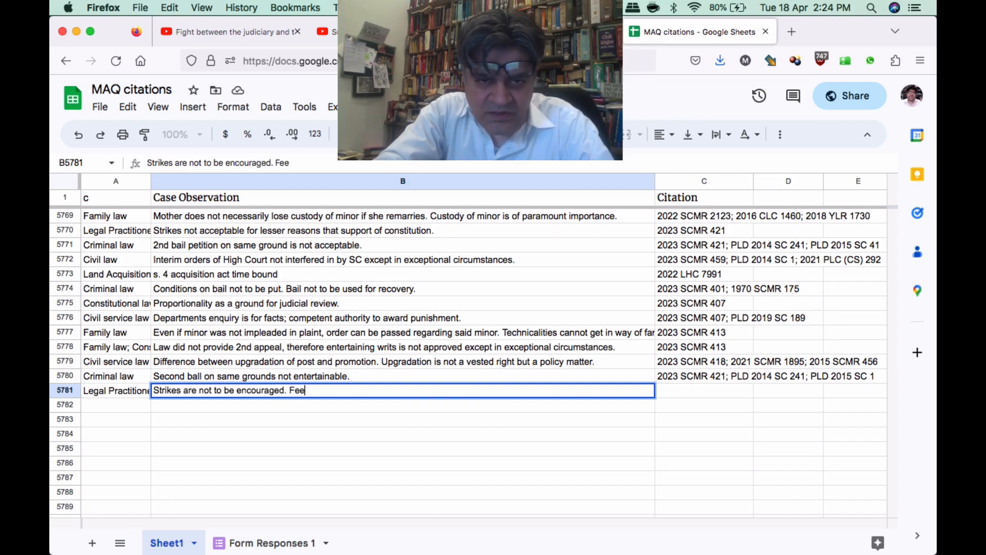
type("d to")
key("BackSpace")
key("BackSpace")
key("BackSpace")
key("BackSpace")
type("s")
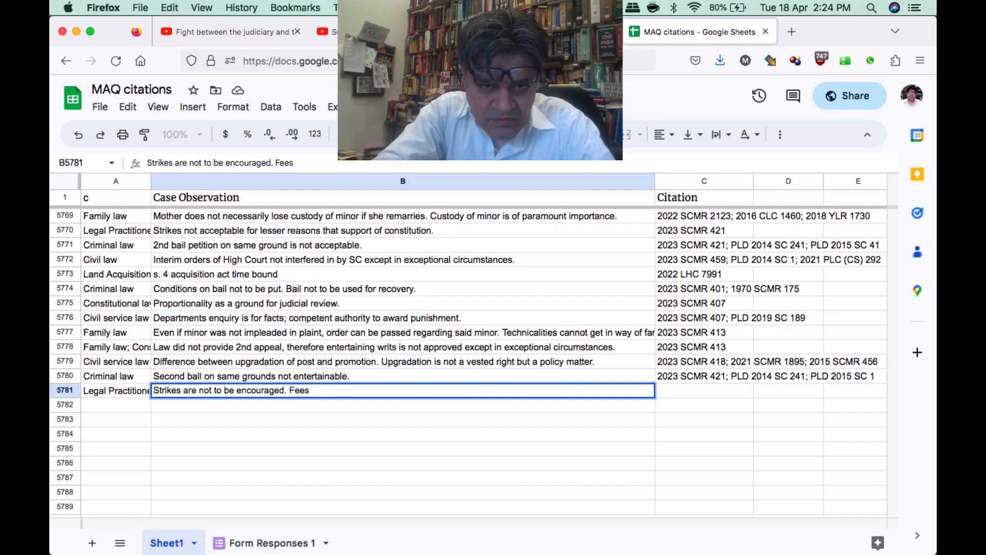
type(" to be returend")
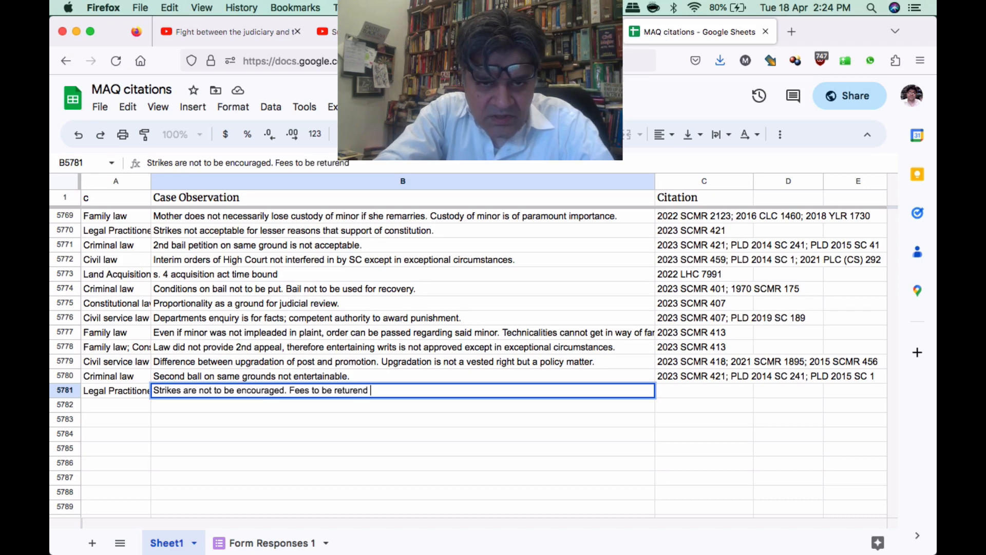
key("BackSpace")
key("BackSpace")
key("BackSpace")
type("ned if couns")
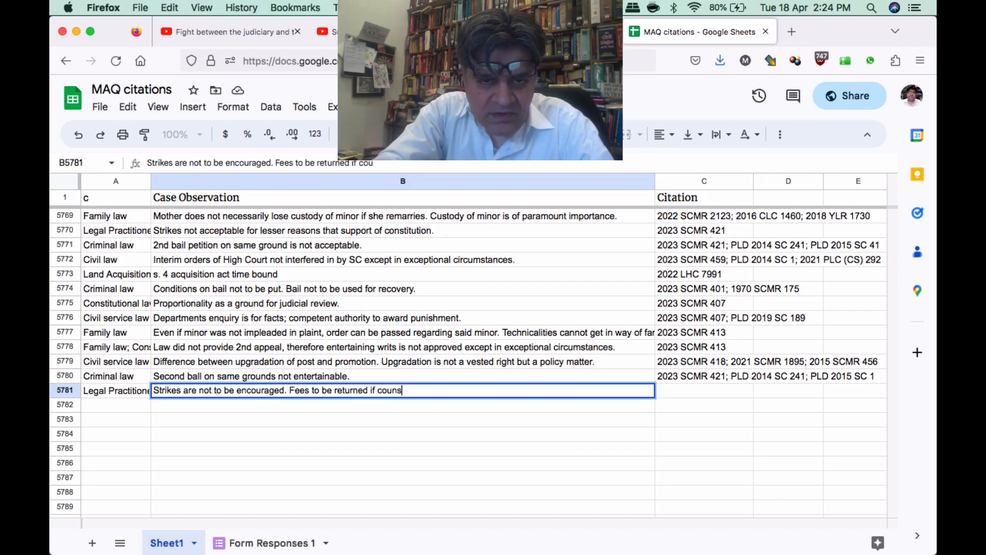
type("el not apprea")
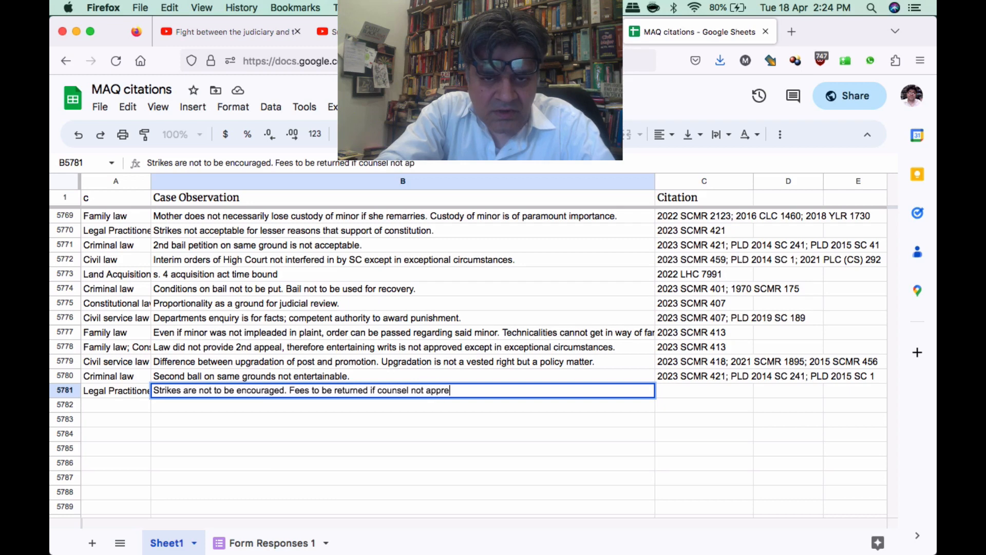
key("BackSpace")
key("BackSpace")
key("BackSpace")
type("earing.")
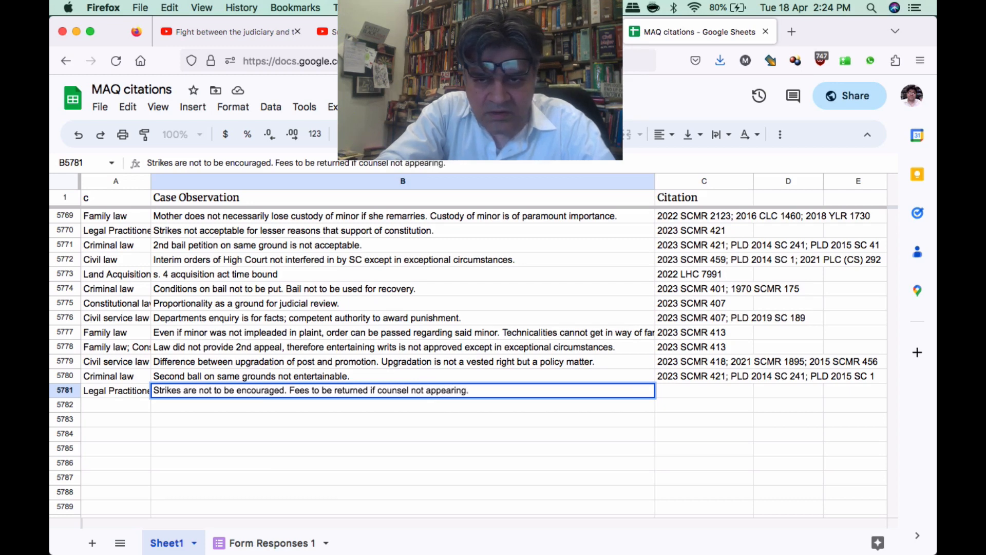
Enter the citation "2023 SCMR 421" for the legal practitioners entry in row 5781.
key("Tab")
type("2023")
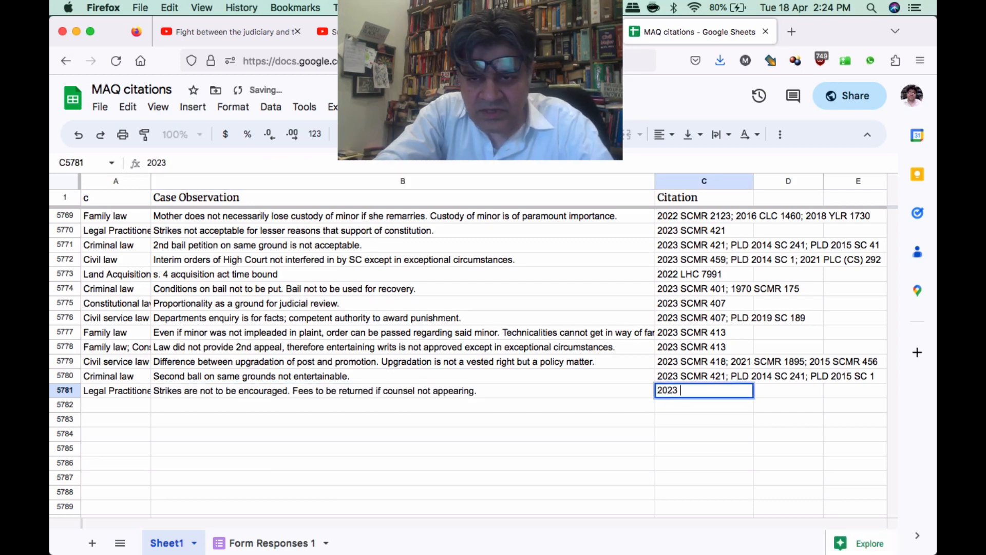
type(" SCMR")
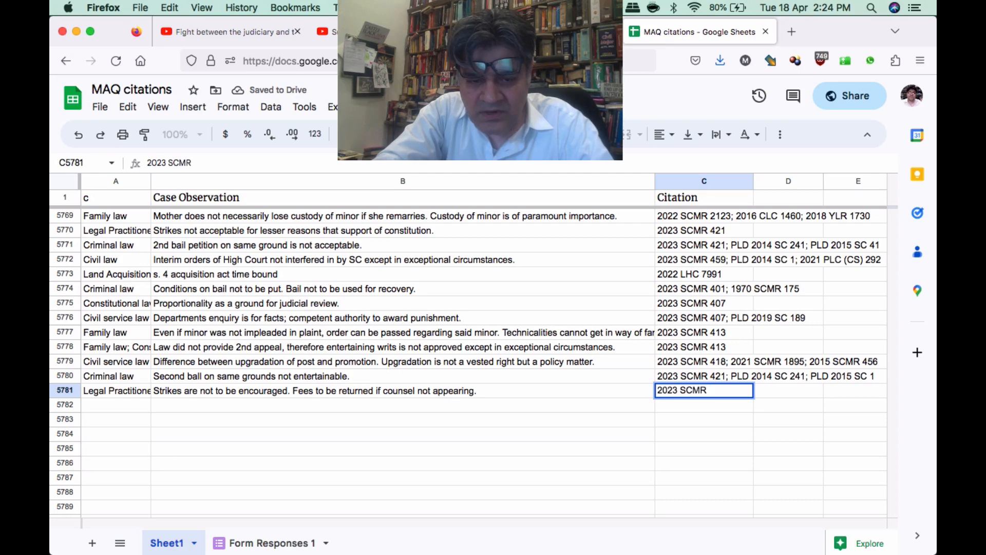
type(" 421")
key("Return")
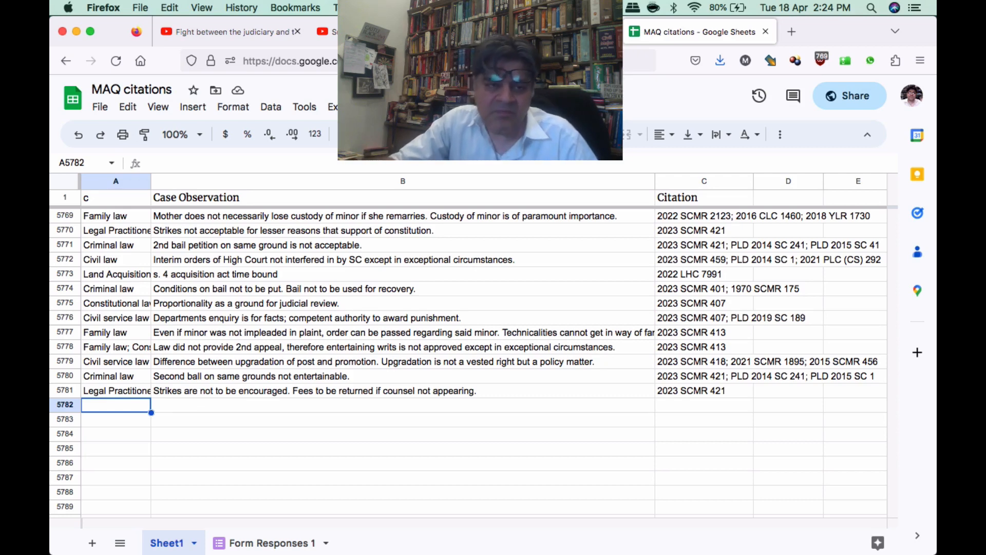
Enter the case observation "Reduction of voting act." in row 5782.
left_click(403, 405)
type("Ve")
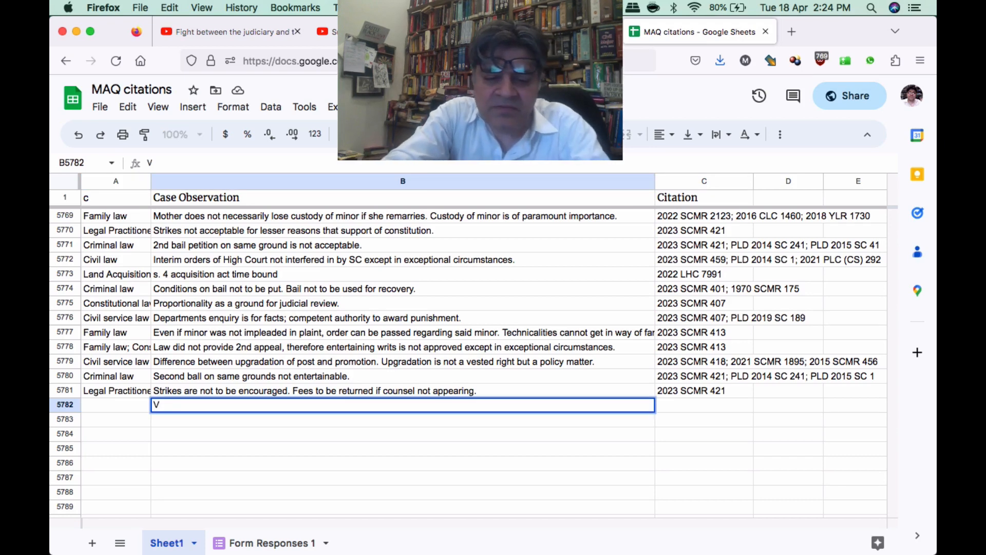
key("BackSpace")
key("BackSpace")
type("Red")
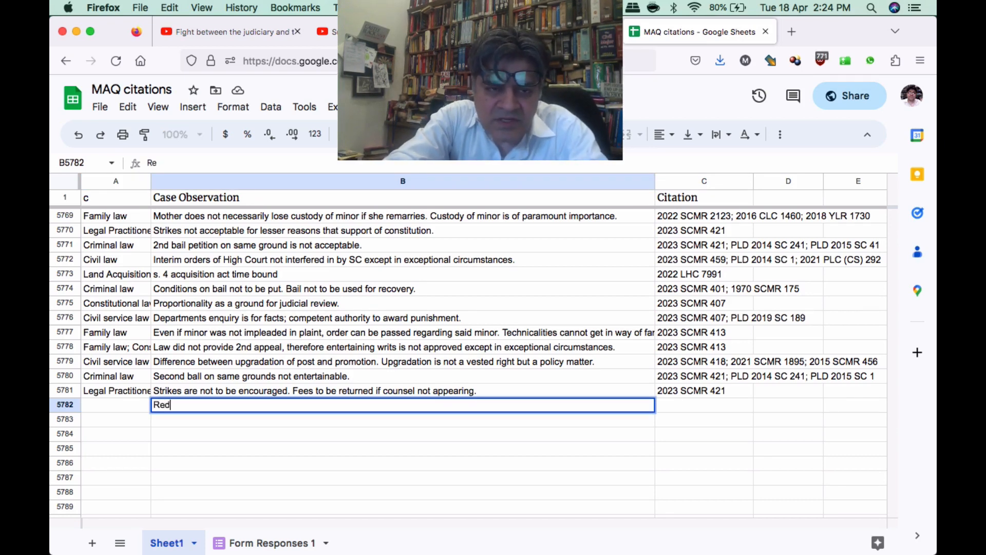
type("uction of vo")
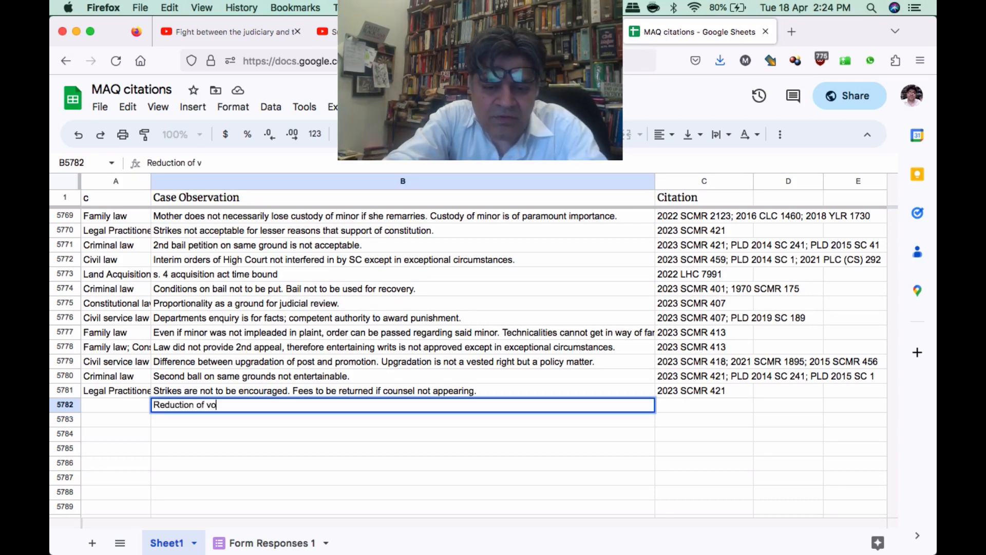
type("ting act.")
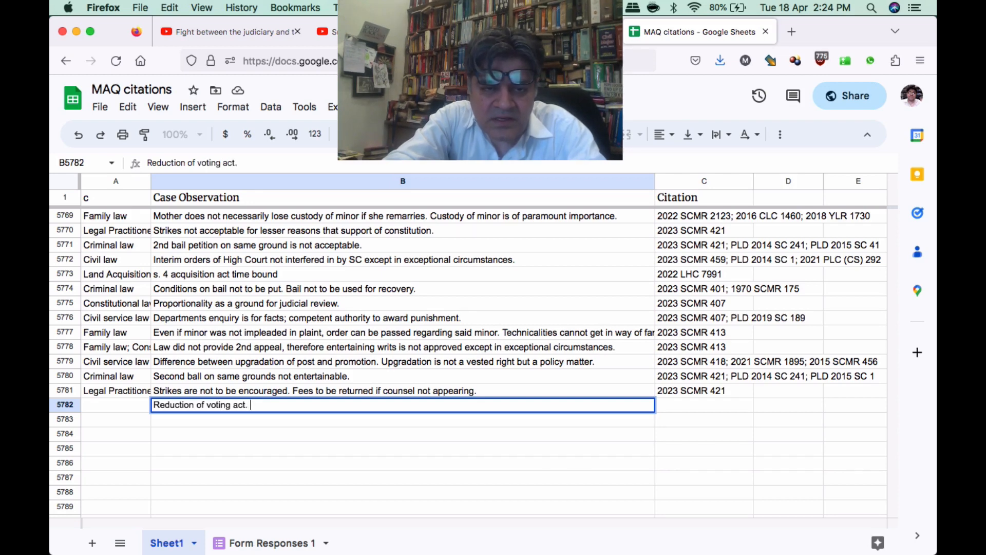
Set the category of row 5782 to "Foreign law; Constitutional law; Election law".
left_click(116, 406)
type("For")
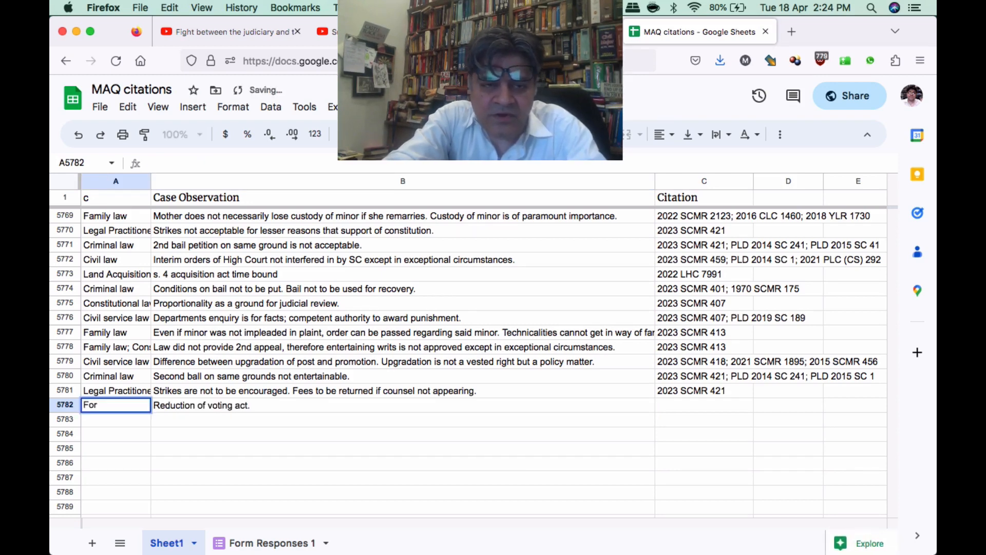
type("eign law")
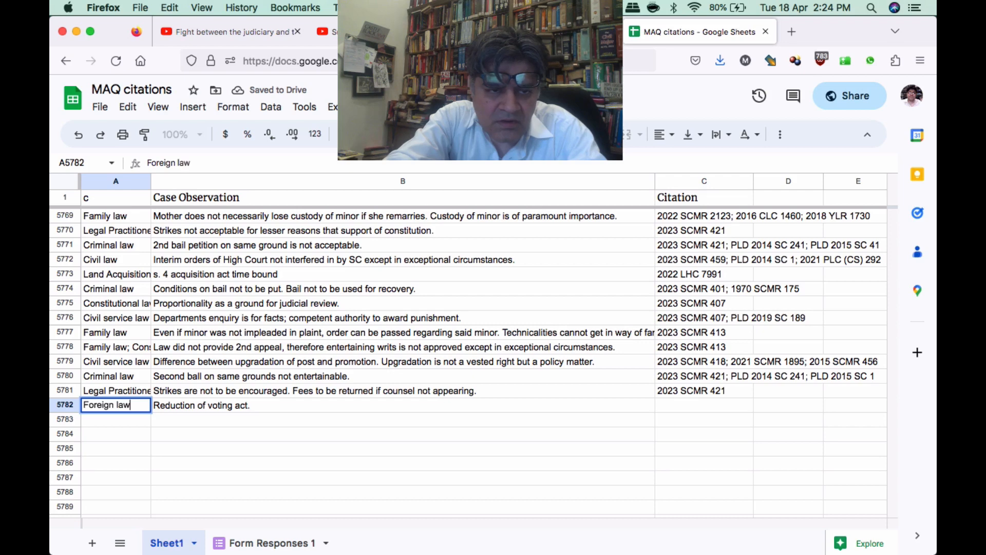
type("; Const")
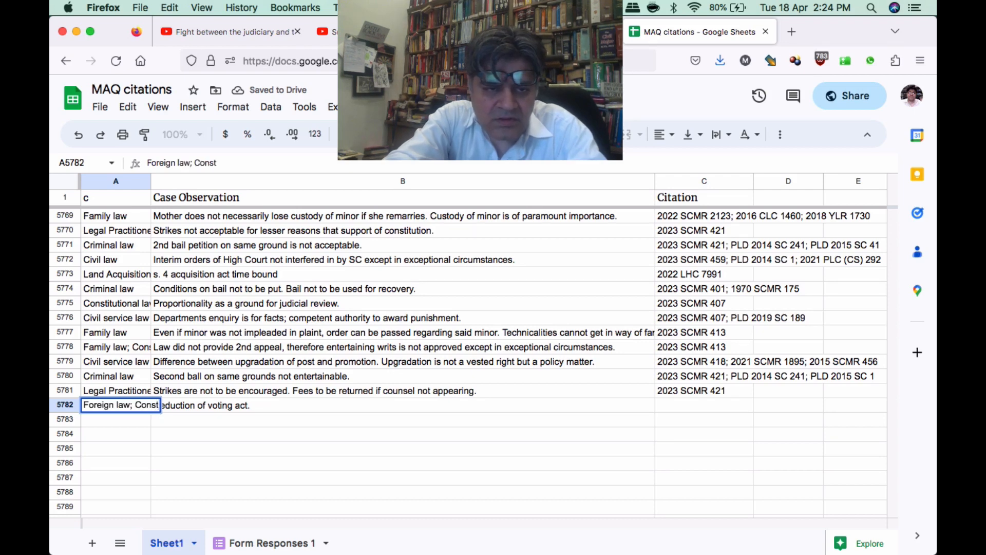
type("uutio")
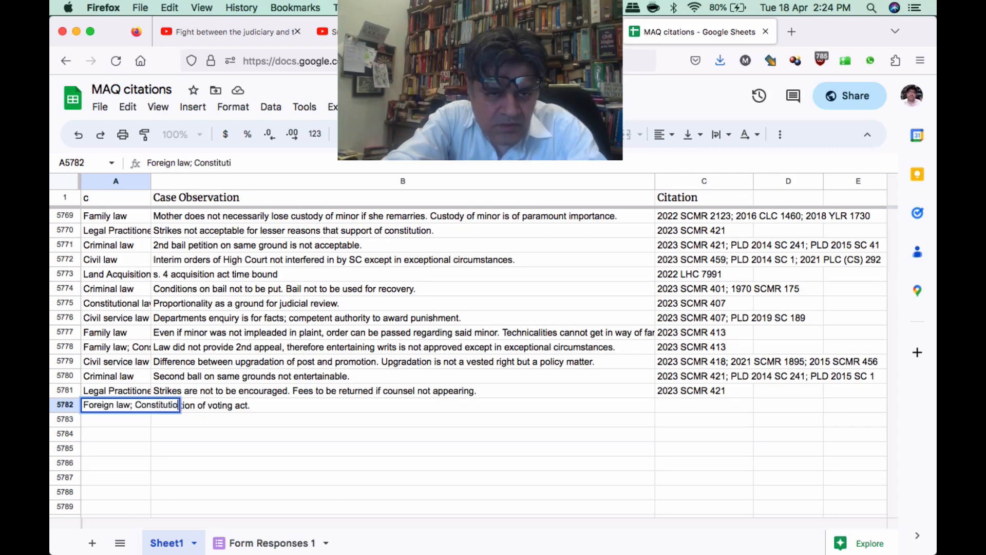
type("nal law; Ele")
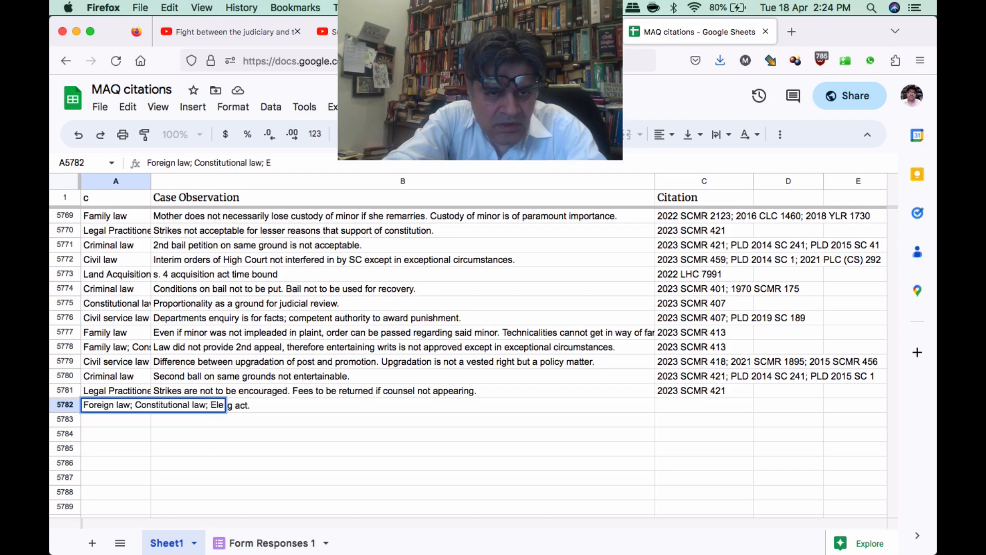
type("ction law")
key("Tab")
type("Reduction of voting act.")
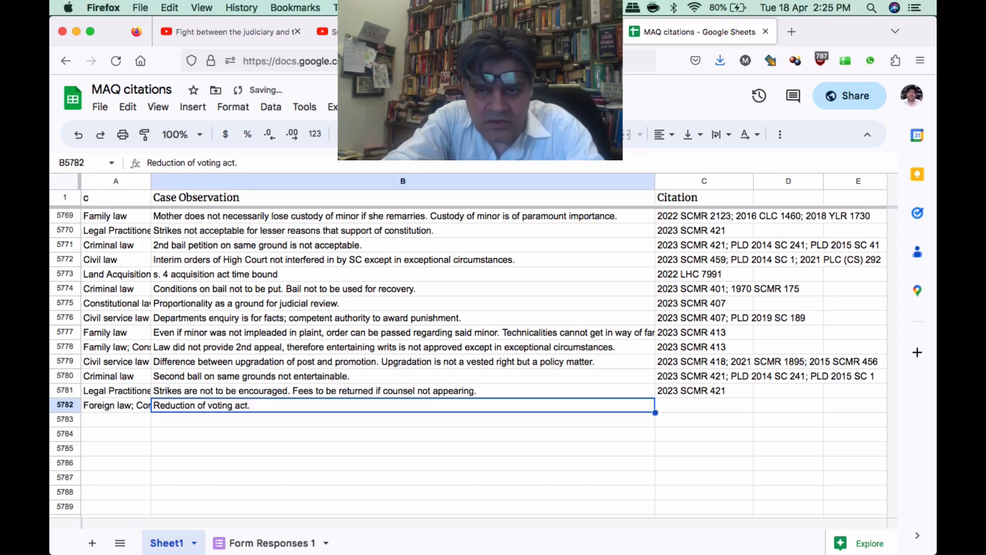
Enter the citation "2023 SCMR 426" for the voting act entry in row 5782.
key("Tab")
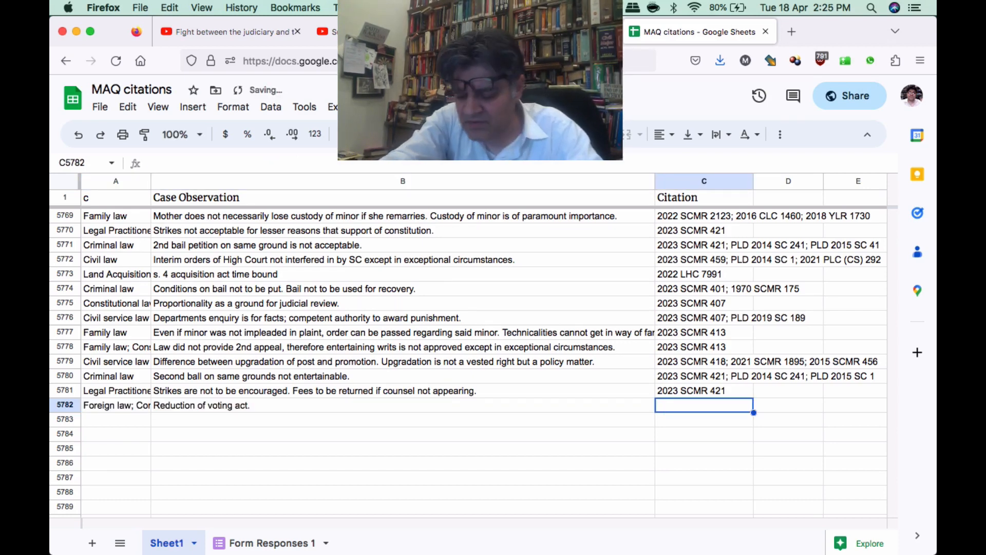
type("20")
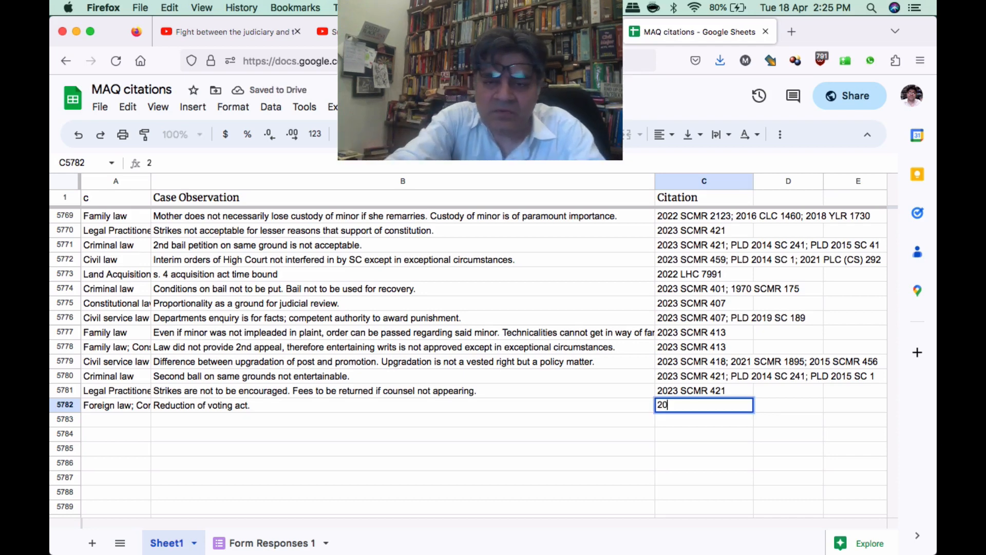
type("23 SCMR")
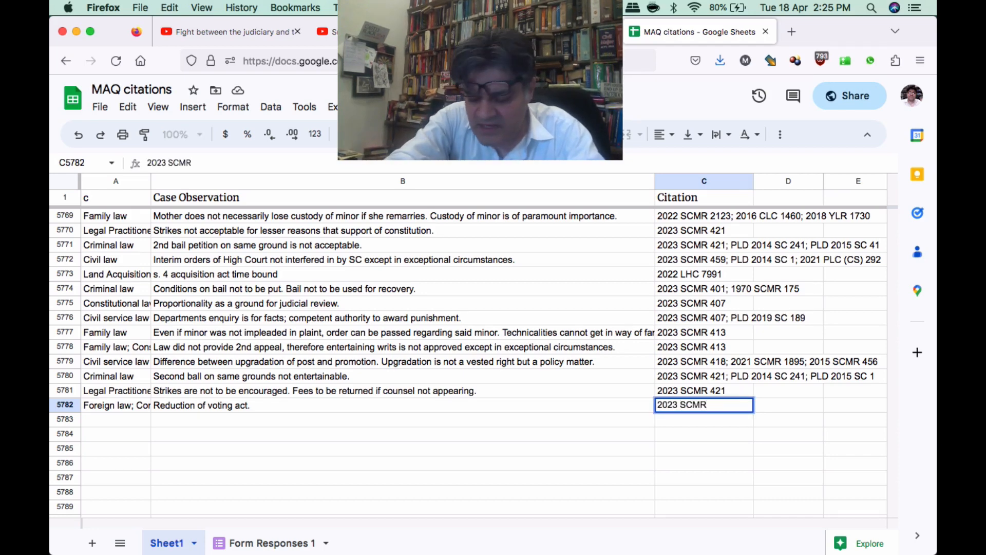
type("6")
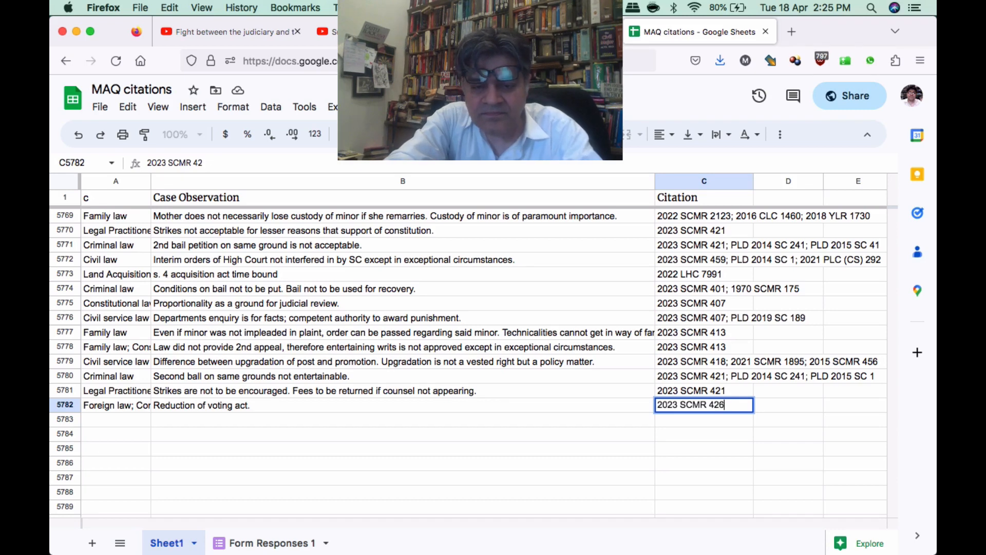
key("Return")
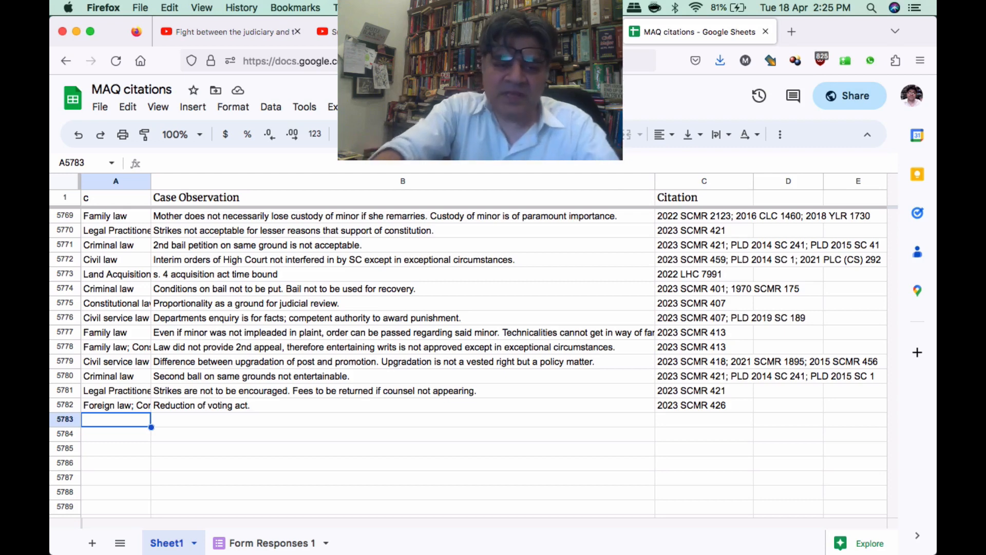
Set the category of row 5783 to "Supreme Court law".
type("Suor")
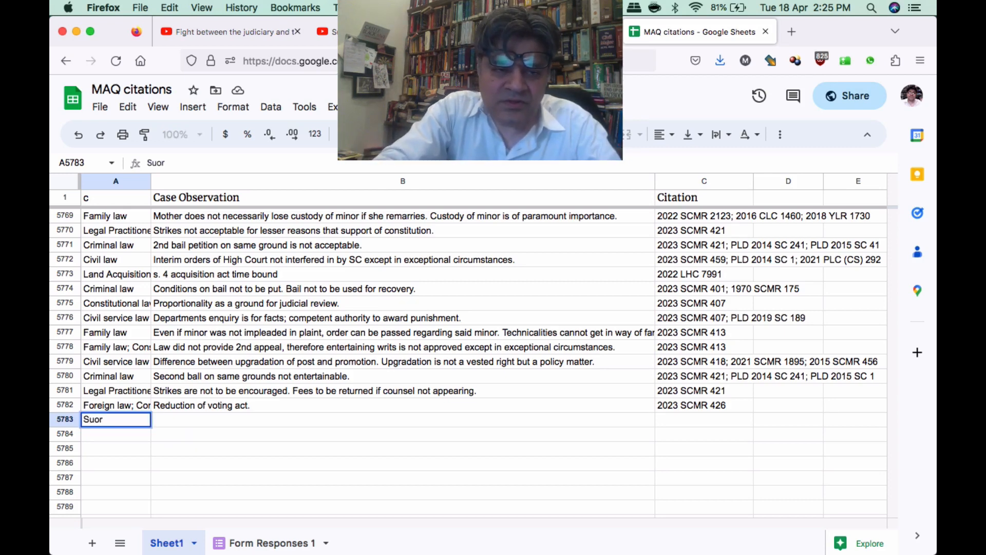
key("BackSpace")
type("preme Court law")
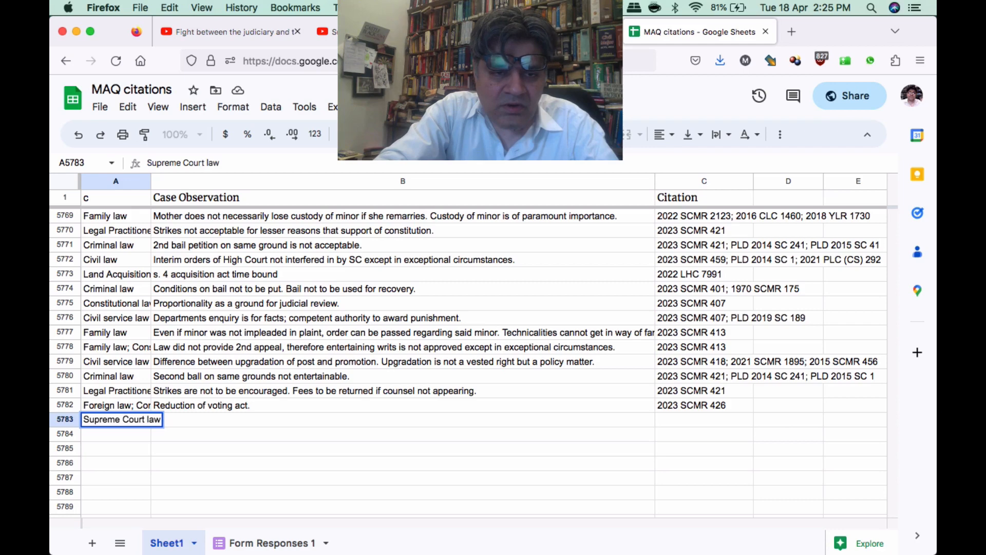
Fill row 5783's case observation with the suggested "Interim orders of High Court not interfered in by SC except in exceptional circumstances.".
key("Tab")
type("Inte")
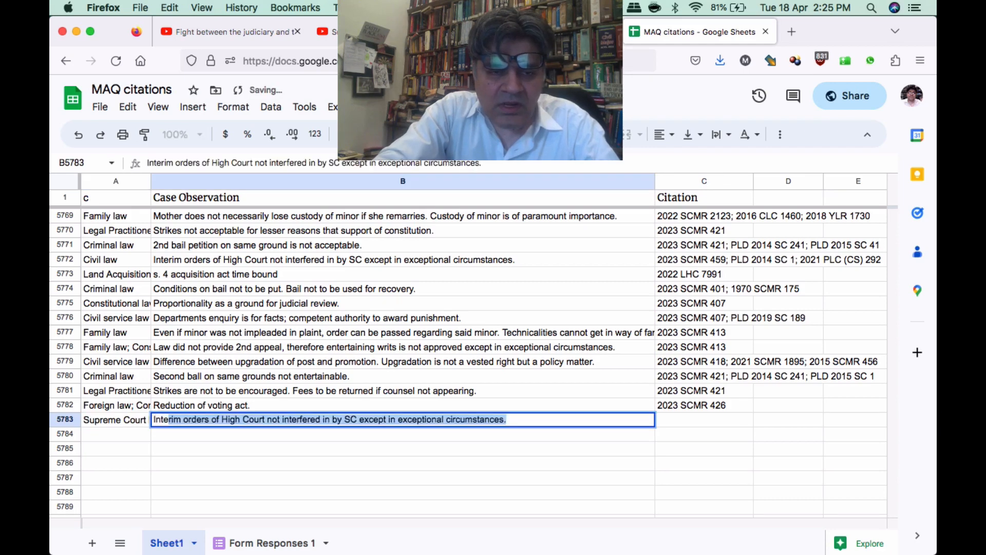
key("BackSpace")
type("erim")
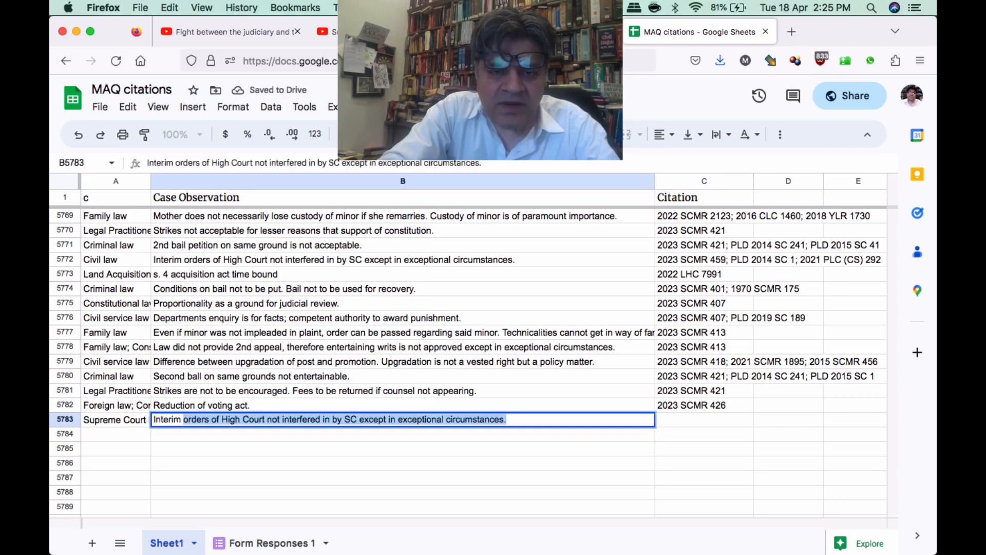
Enter the citation "2023 SCMR 459" for the Supreme Court entry in row 5783.
key("Tab")
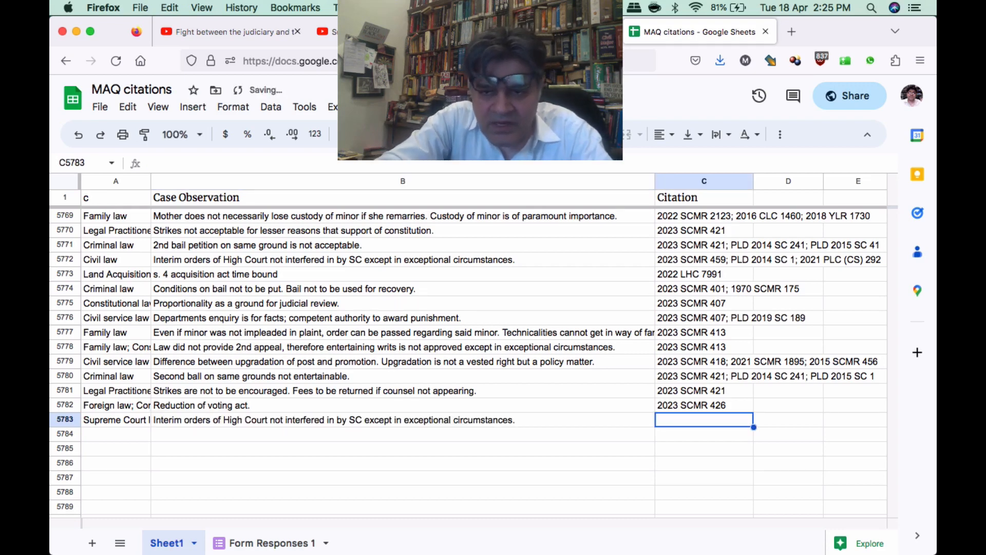
type("2023 ")
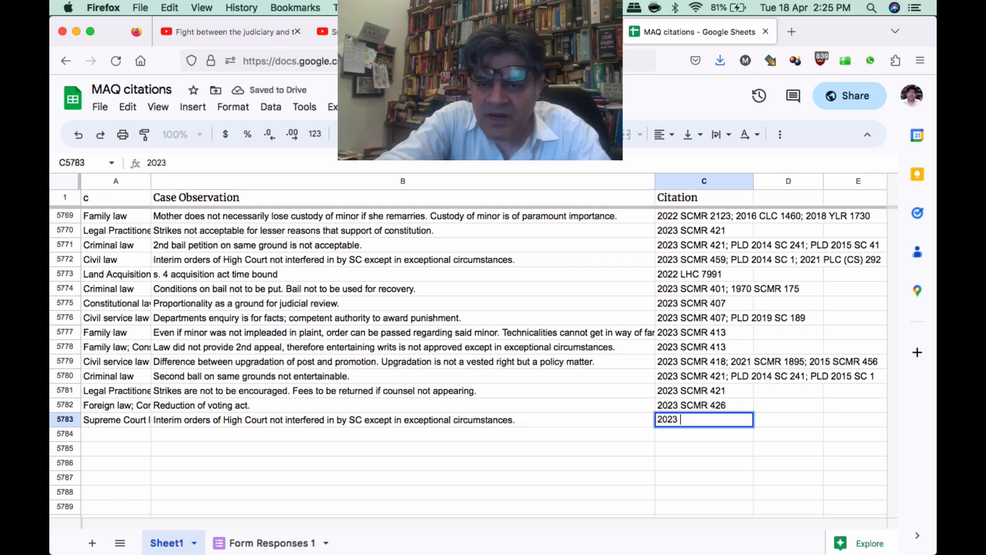
type("SCMR ")
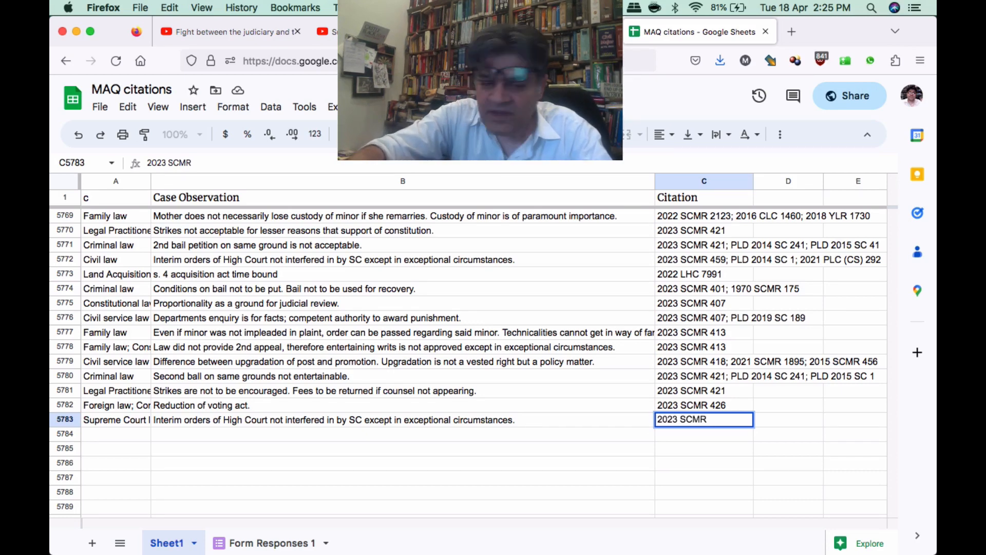
type("459")
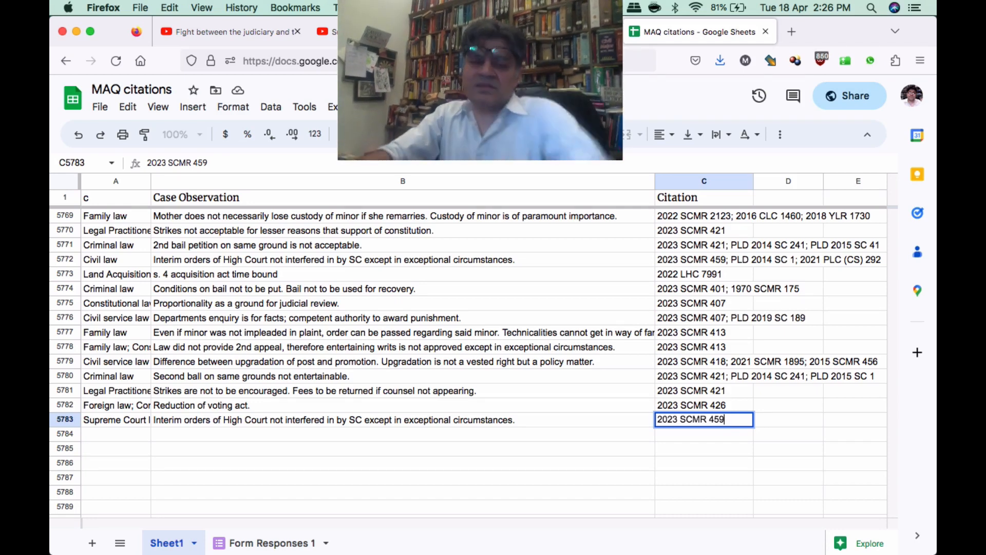
key("Return")
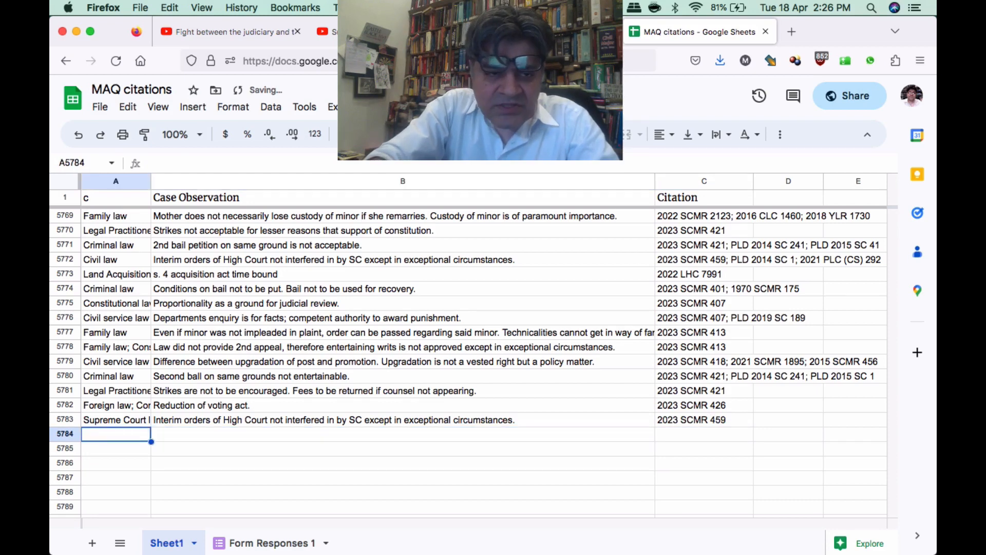
Give row 5784 the category "Constitutional law" and start its case observation with "Statute cannot grant duties in executive to judicial officers".
type("Constitutional law")
key("Tab")
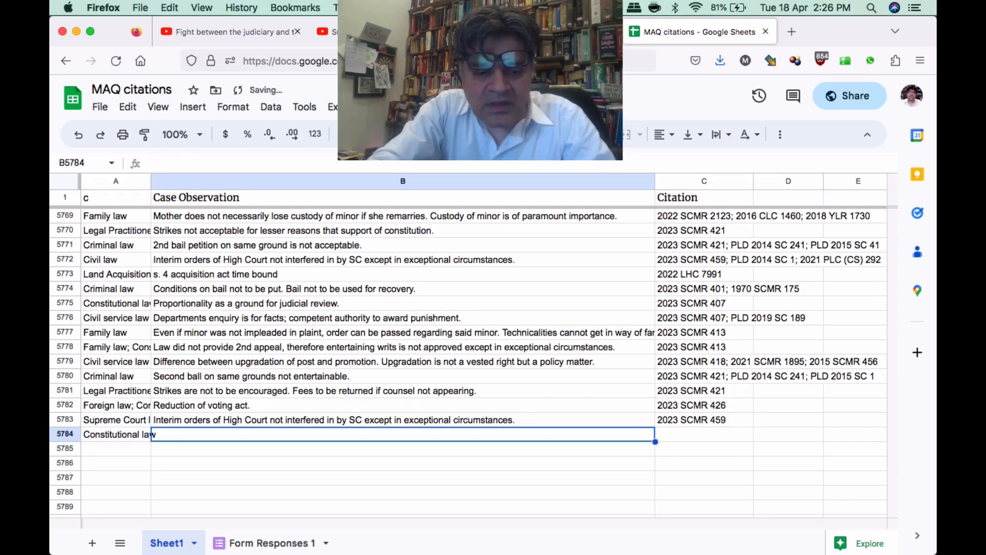
type("Statutes")
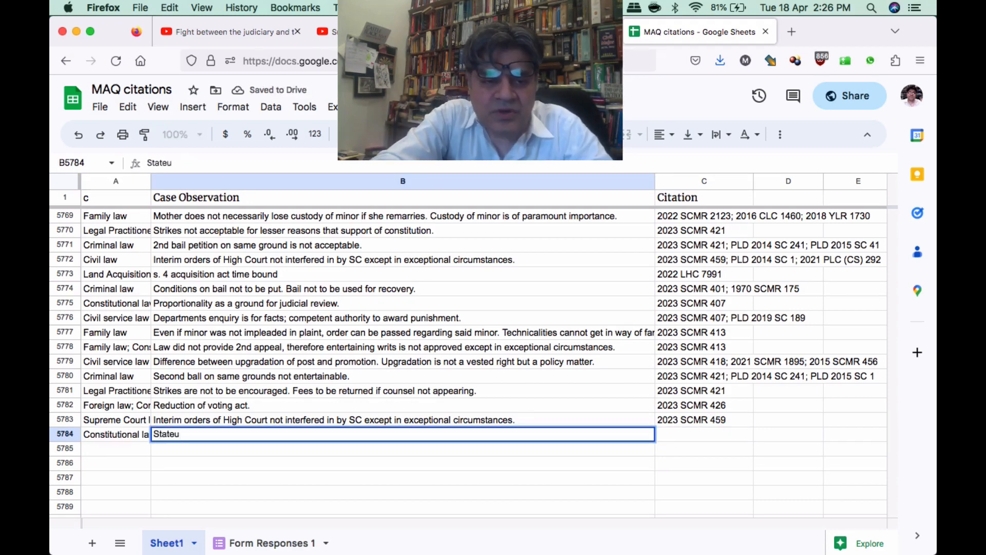
key("BackSpace")
key("BackSpace")
type("can")
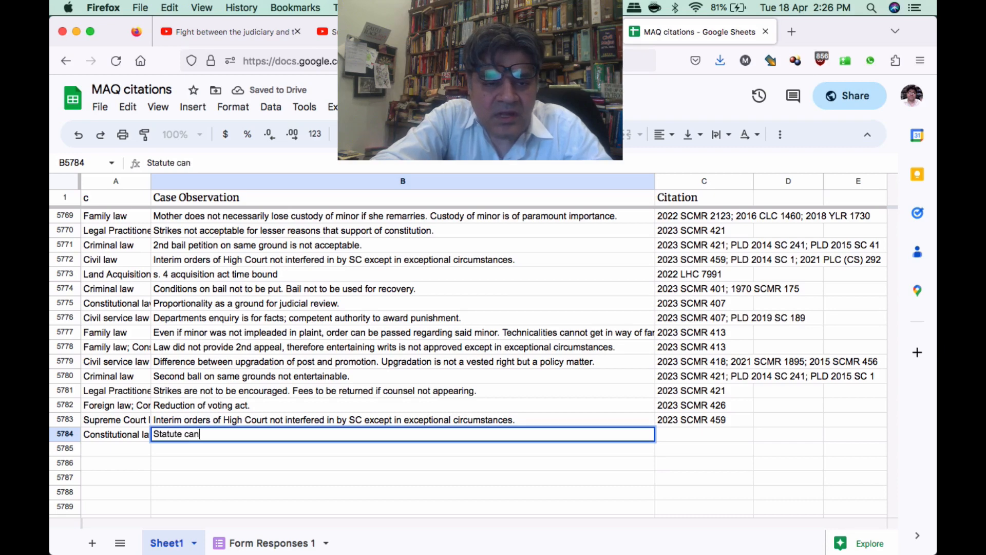
type("not grant ")
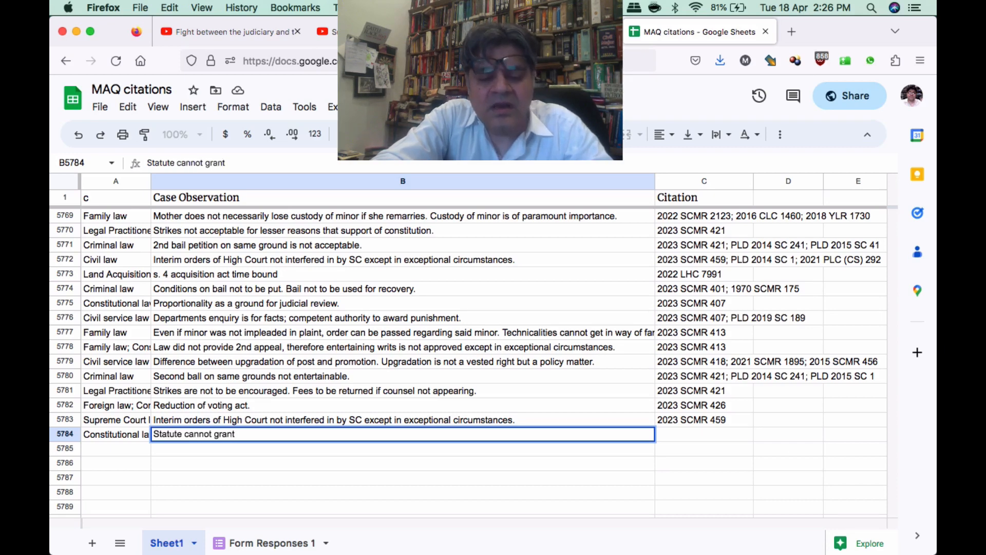
type("duties in exce")
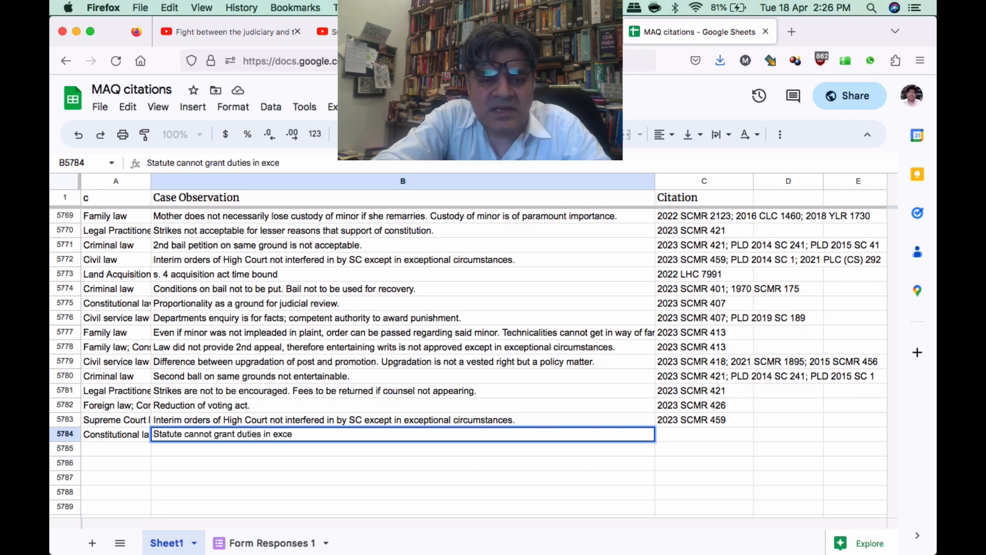
type("ctti")
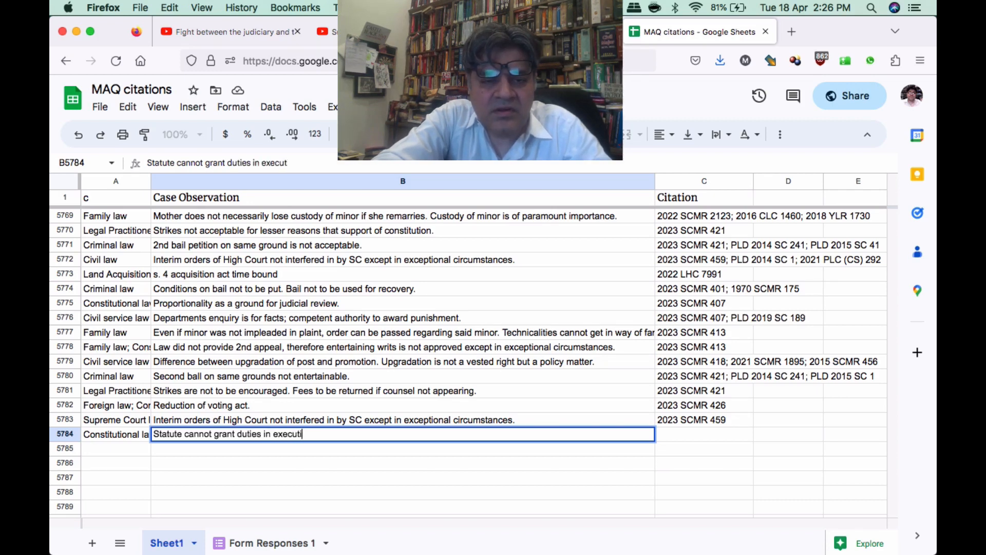
type("ve to judic")
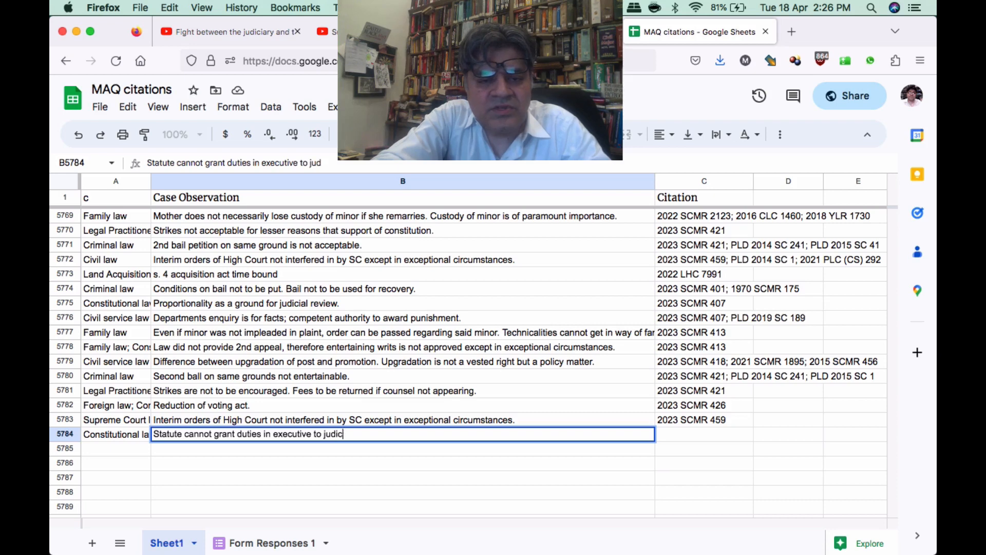
type("ial officers ")
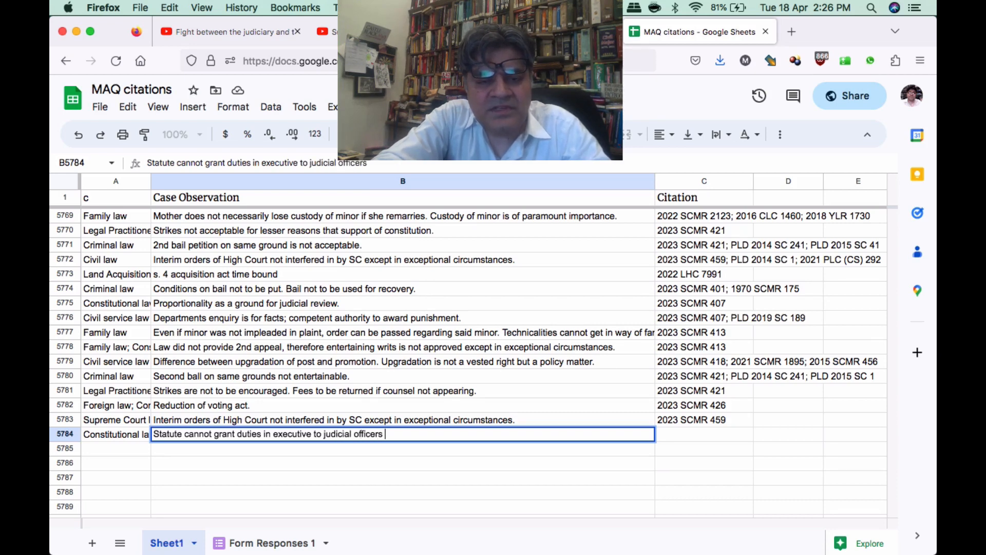
Complete row 5784's case observation with "eg. overseeing flood relief work, unconstitutional as contrary to separation of powers.".
type("eg.")
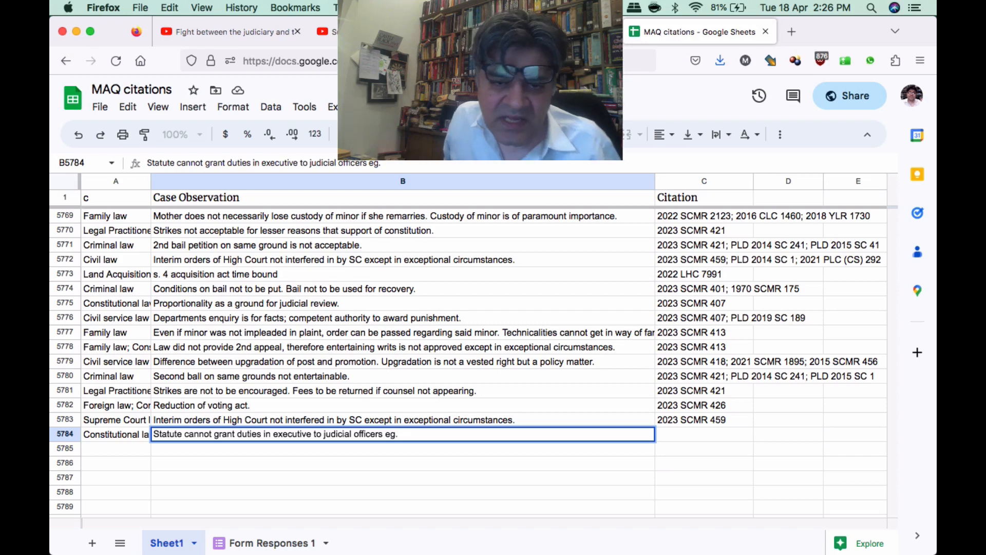
type("overse")
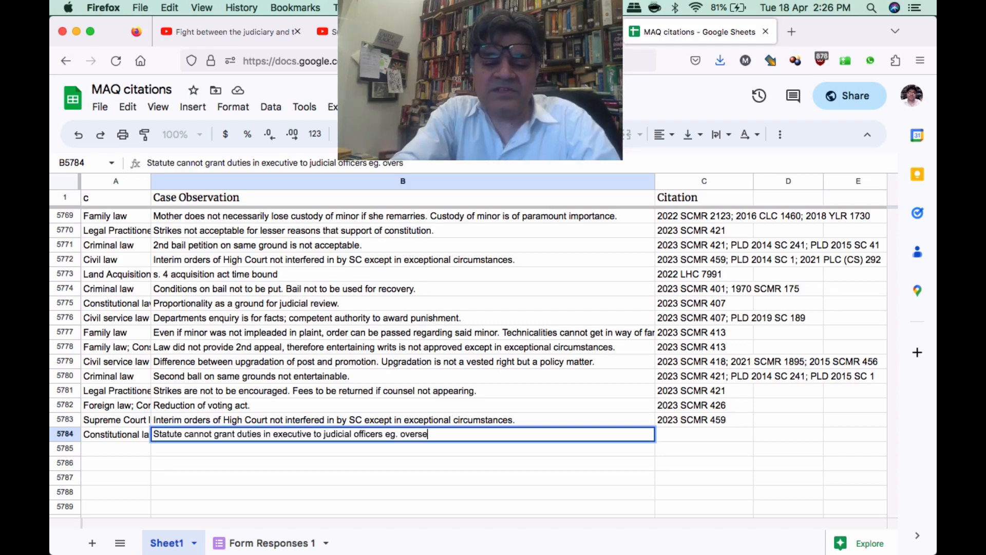
type("eing fl")
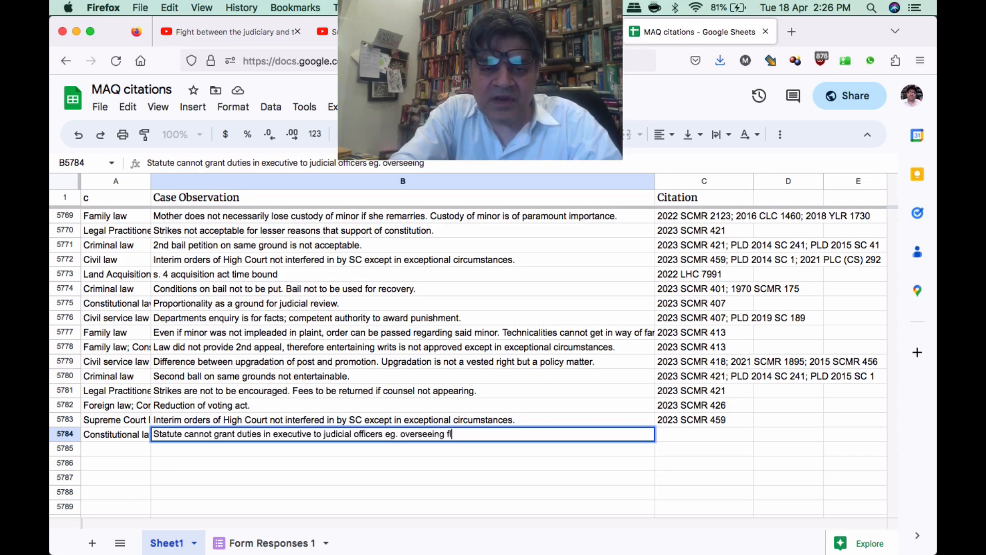
type("ood ")
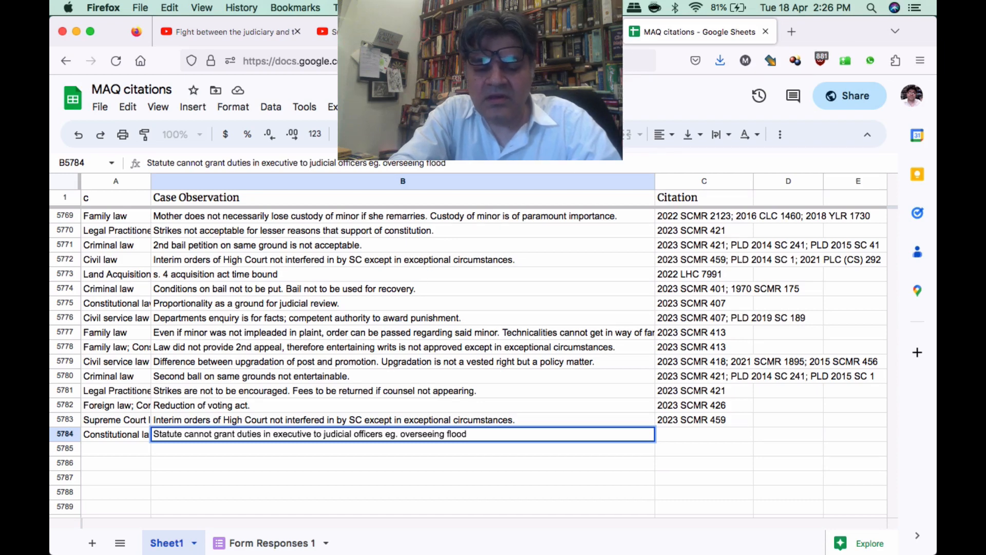
type("relief word")
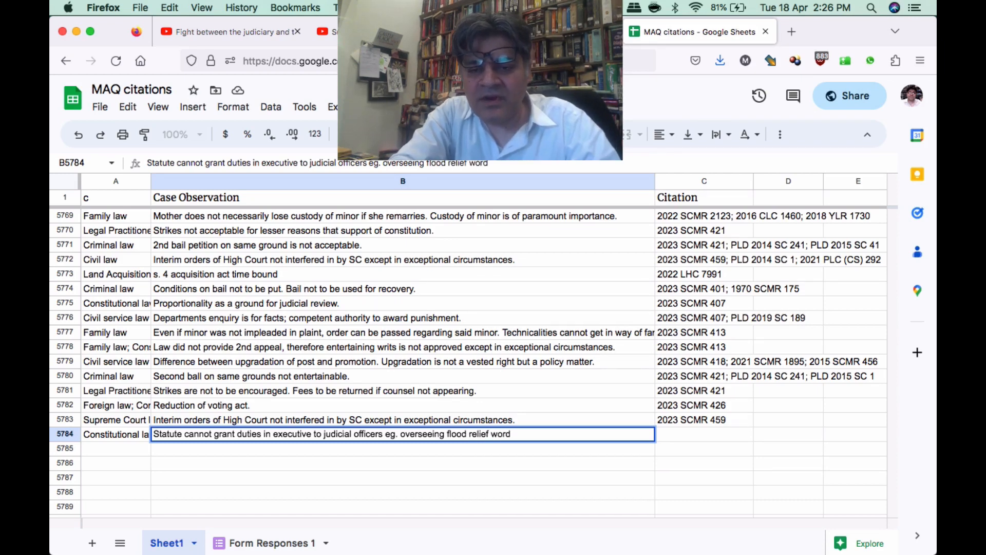
key("BackSpace")
type("k, ")
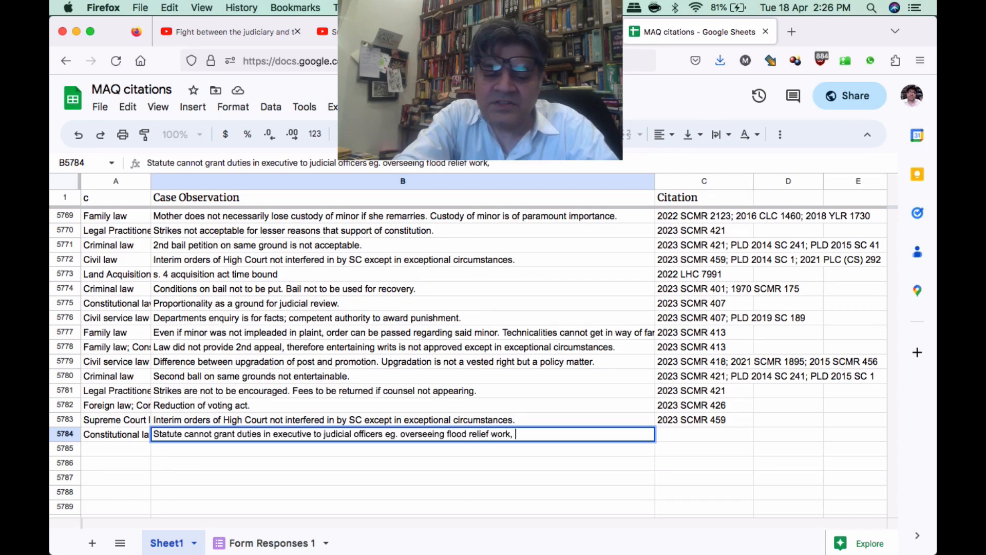
type("unconst")
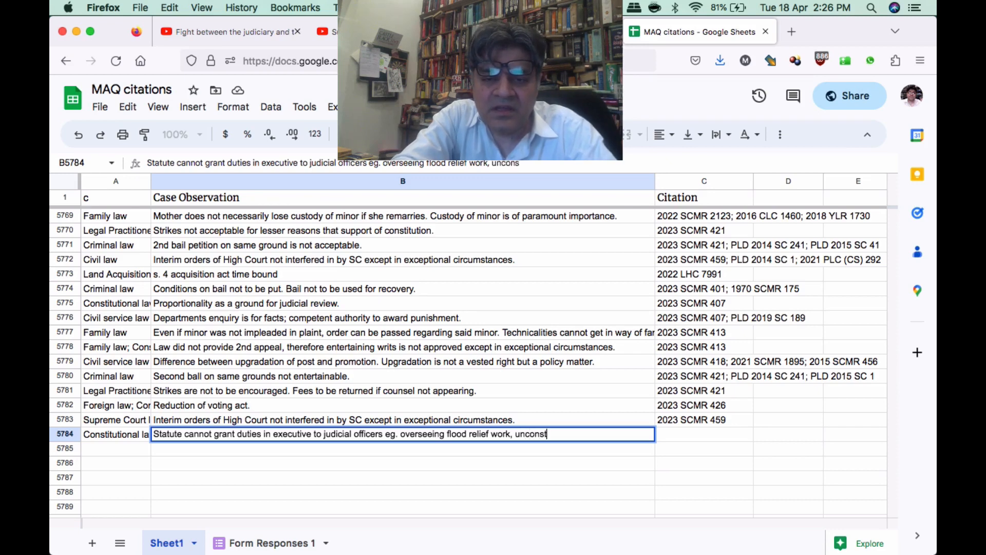
type("itutional as ")
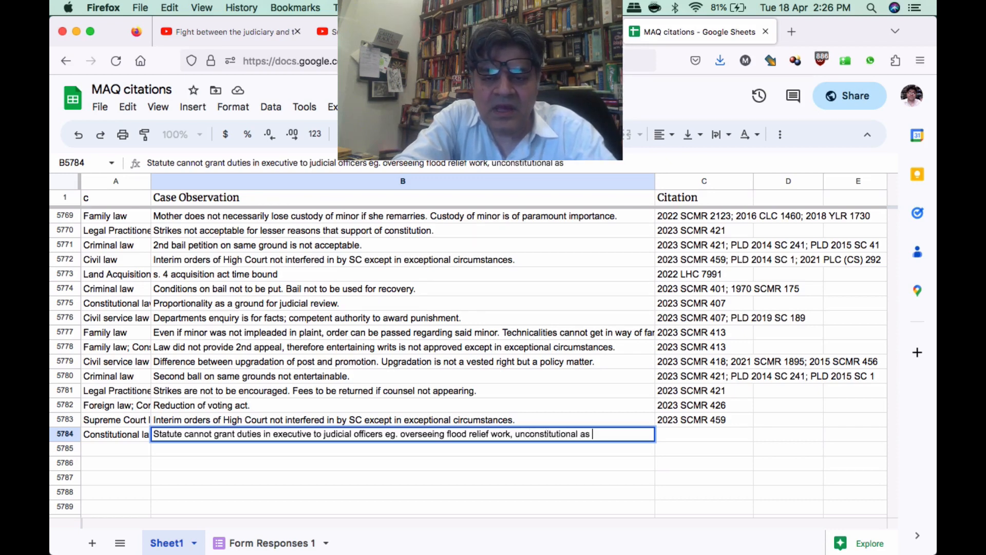
type("contrary to sepea")
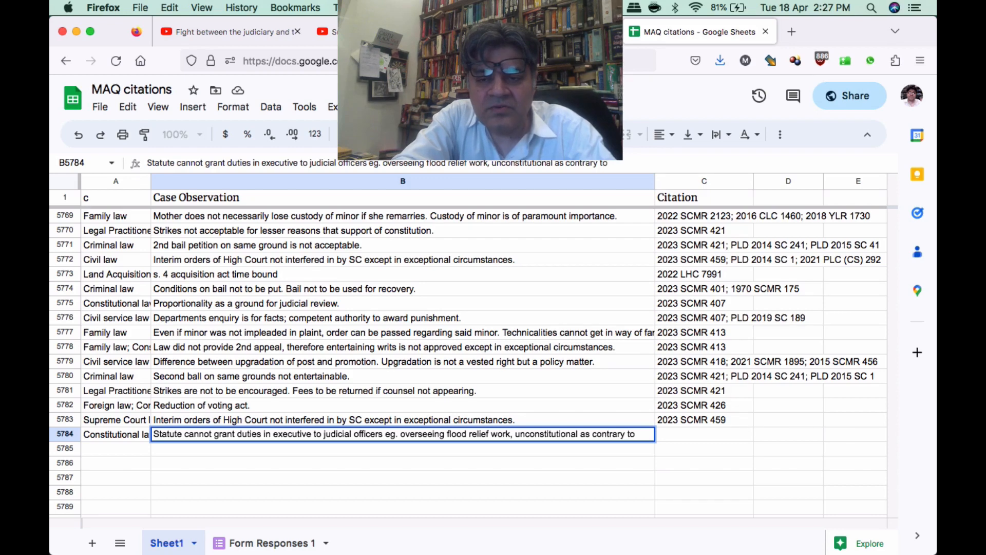
key("BackSpace")
key("BackSpace")
type("aratio")
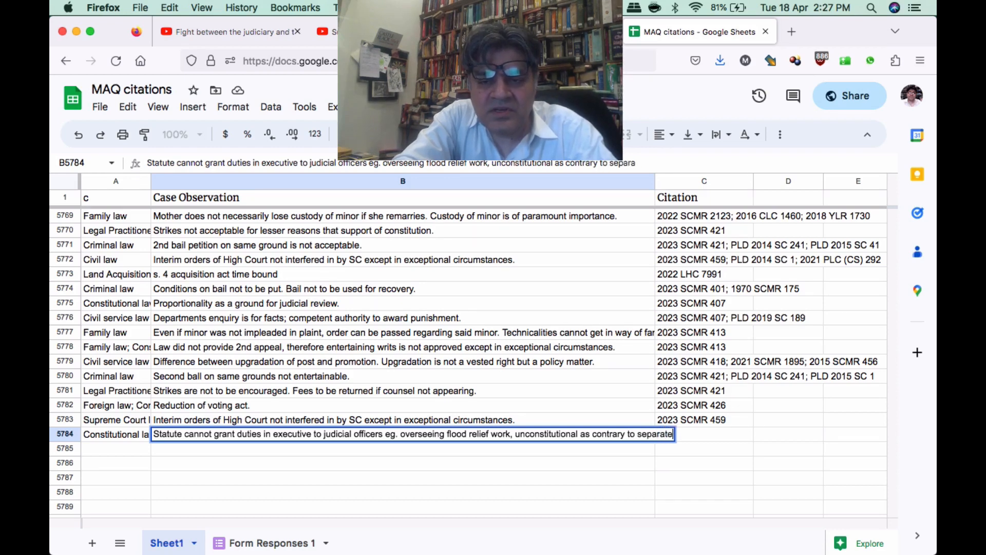
type("n of powers.")
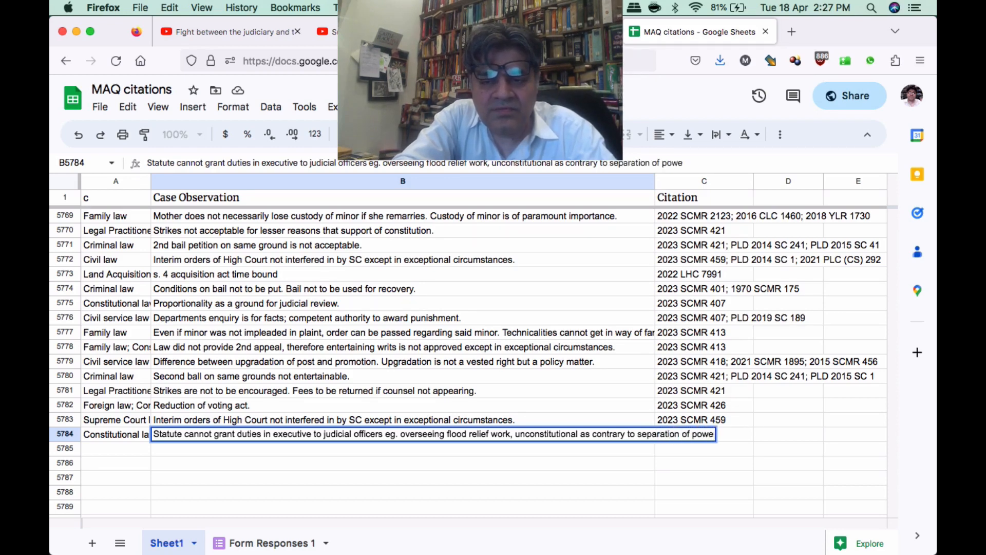
key("Tab")
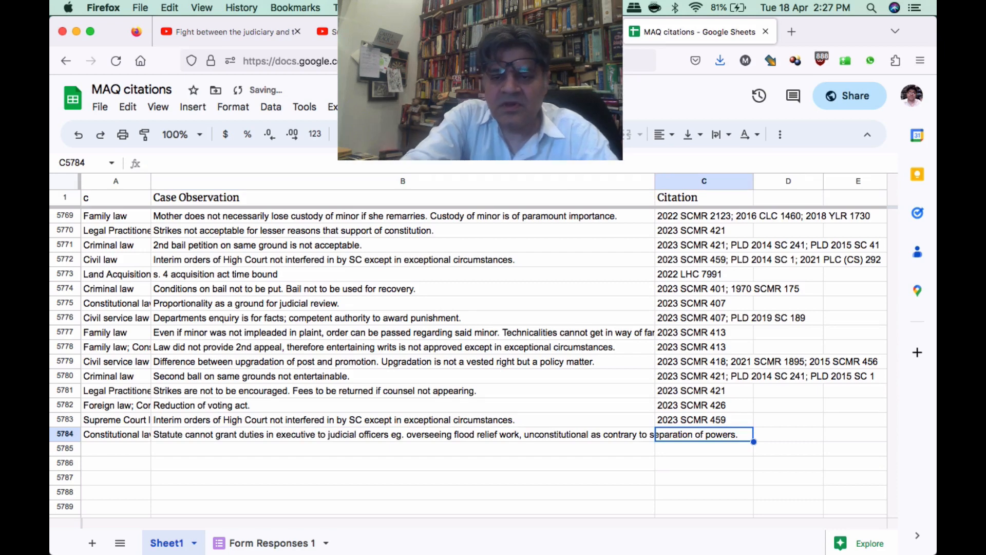
Enter the citation "2023 SCMR 459" for the separation of powers entry in row 5784.
type("2023 SCMR")
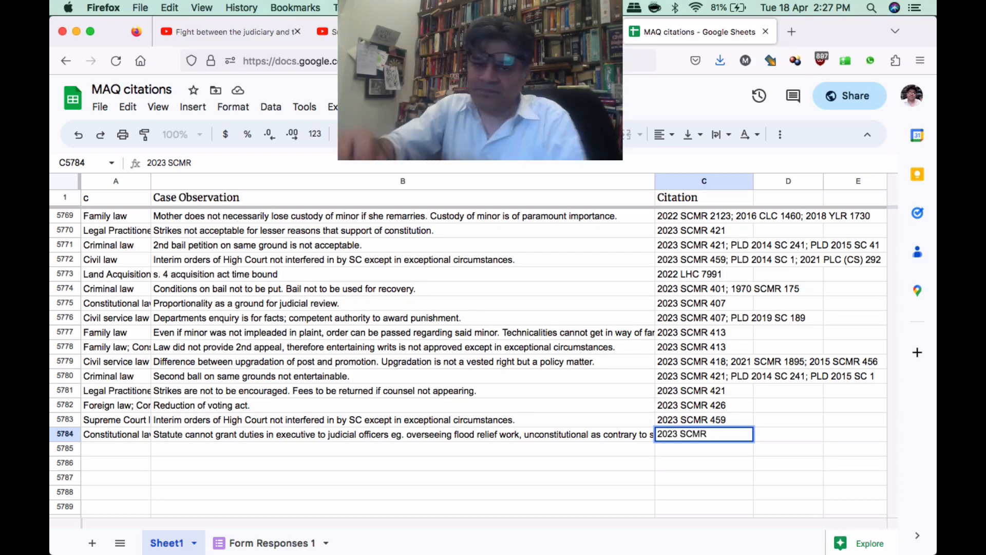
type("459")
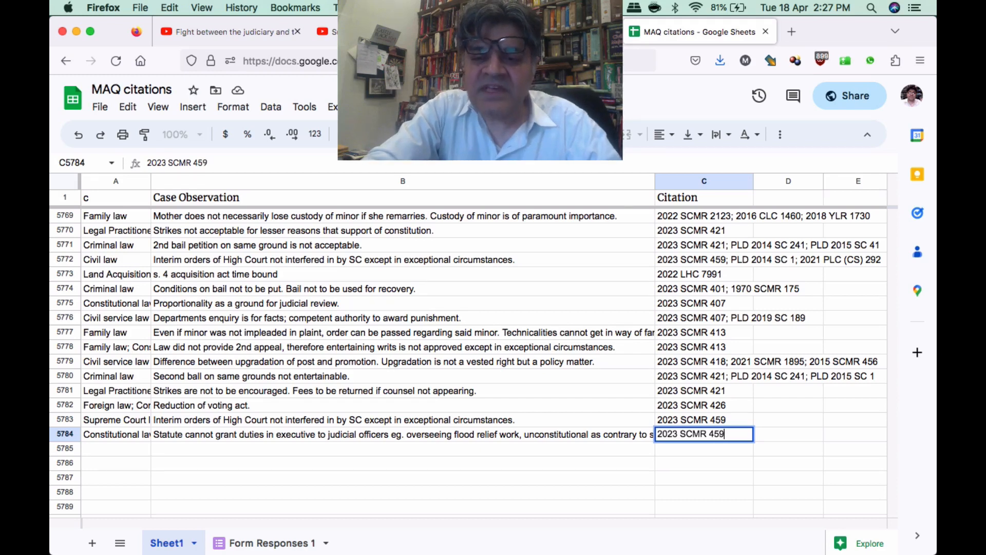
key("Return")
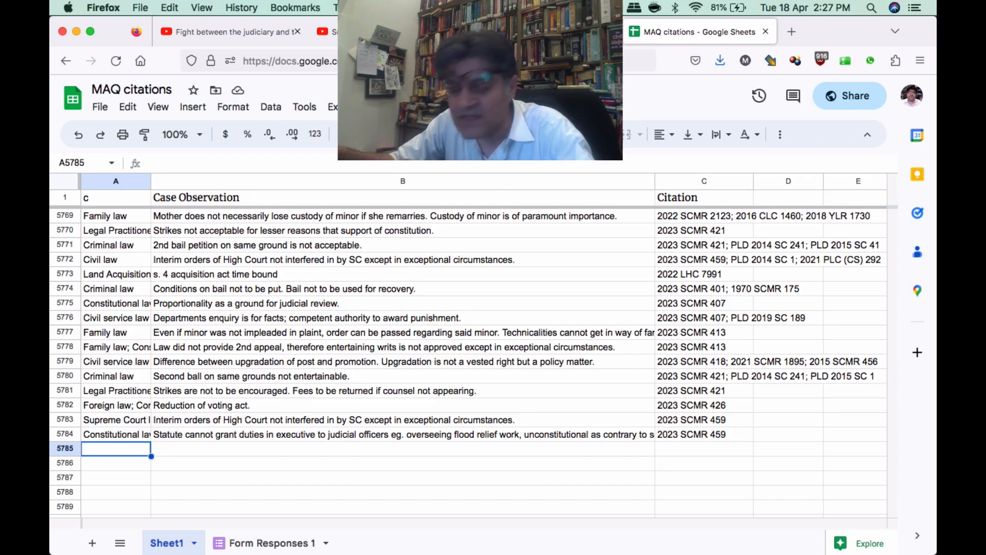
Enter "Climate change" as the case observation in row 5785.
left_click(403, 449)
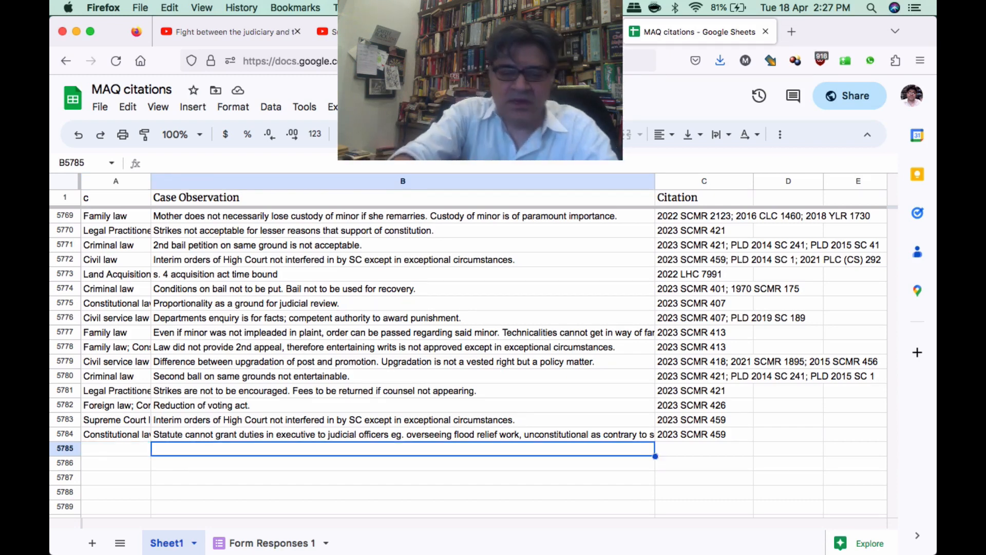
type("Climate")
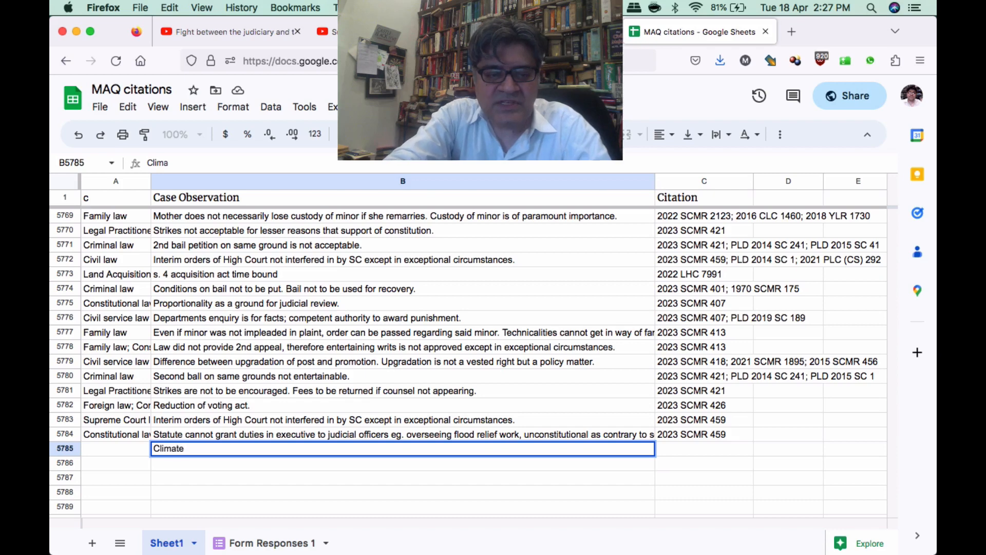
type(" change")
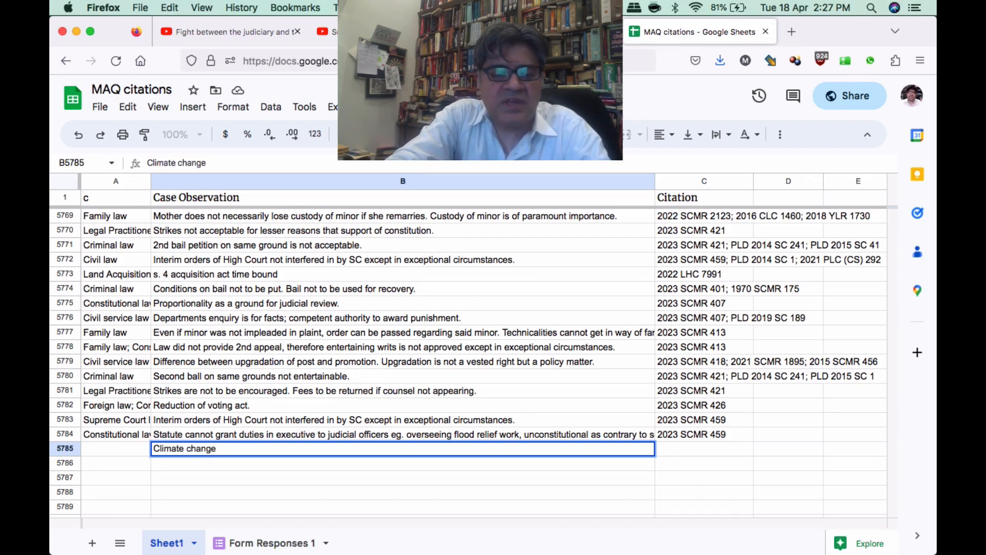
Copy the category "Constitutional law" from row 5784 into the climate change entry in row 5785.
key("Up")
key("Left")
key("ctrl+c")
key("Down")
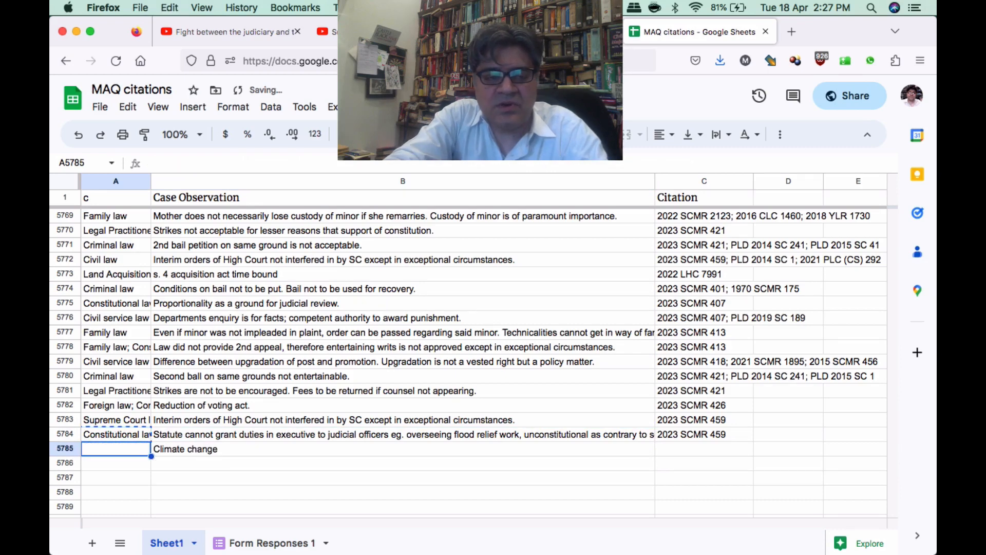
key("ctrl+v")
Copy the citation "2023 SCMR 459" from row 5784 into the climate change entry in row 5785.
key("Right")
key("Right")
key("Up")
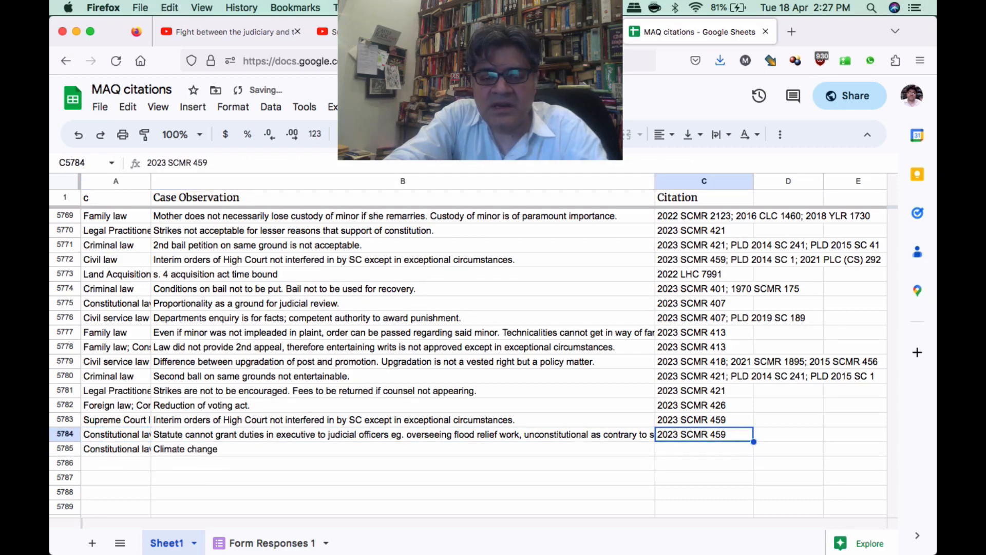
key("ctrl+c")
key("Down")
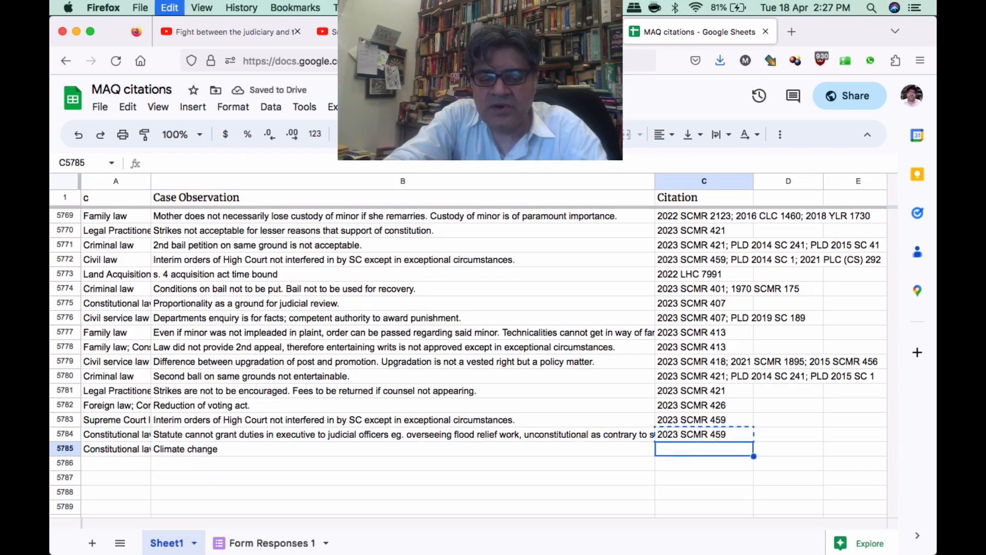
key("ctrl+v")
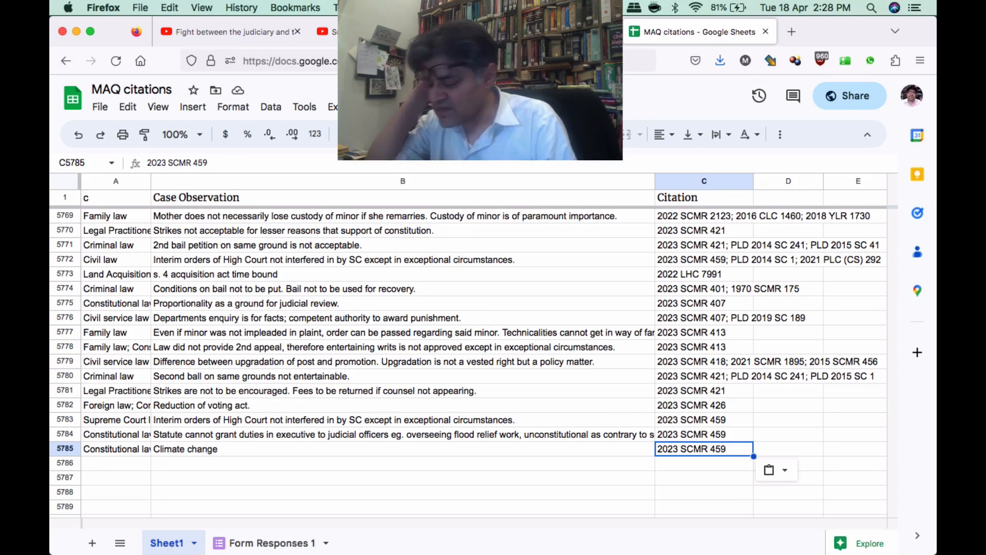
Enter the citation "2023 SCMR 476" in row 5786, leaving the row's case observation cell selected.
key("Down")
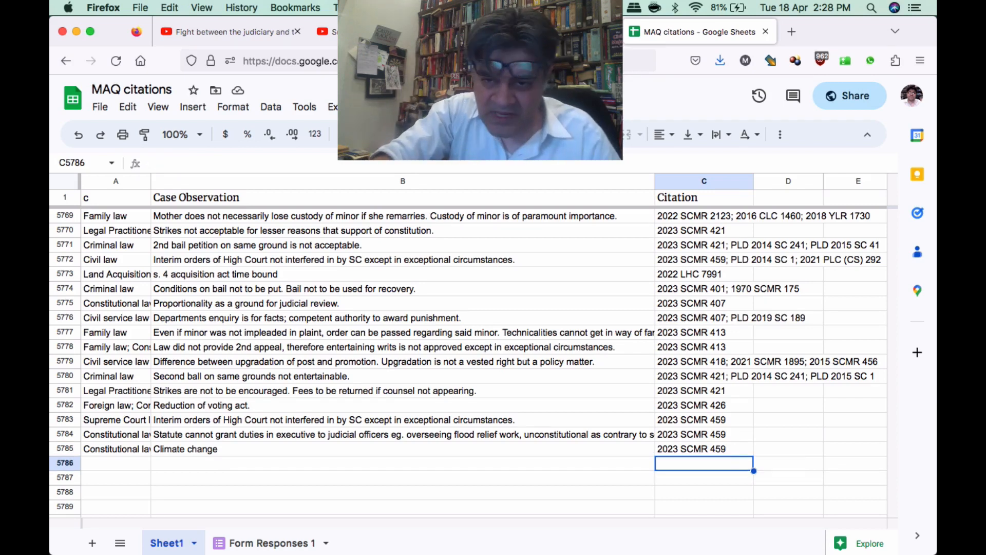
type("2023 ")
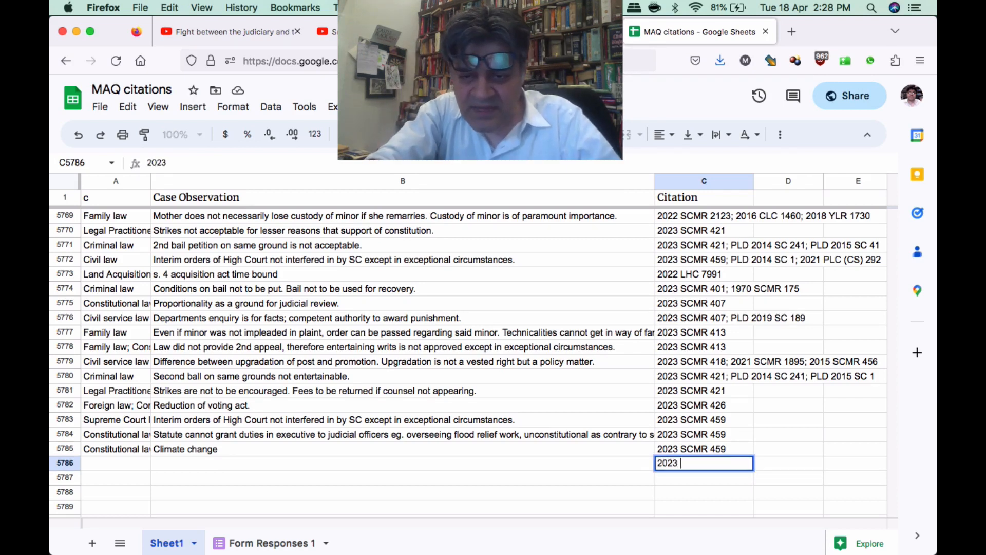
type("SCMR")
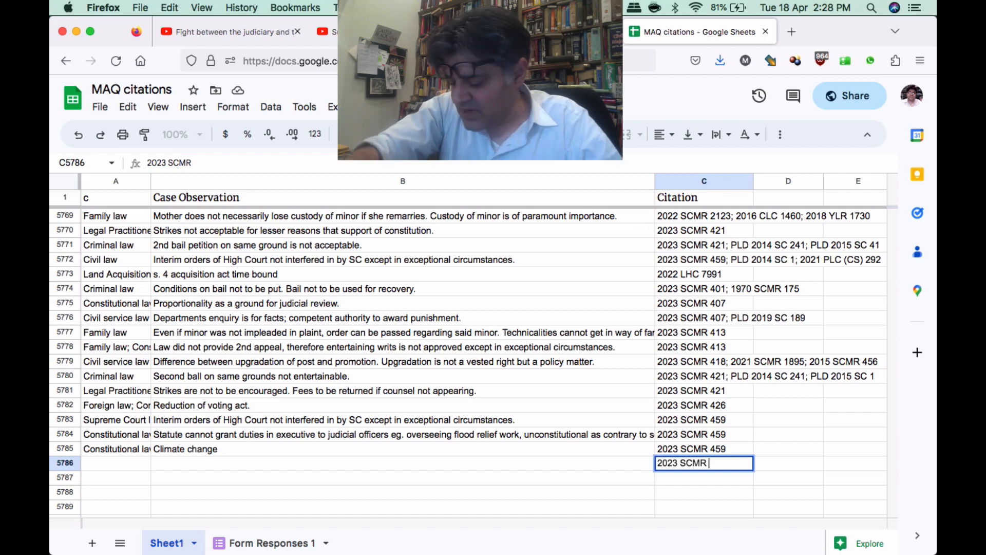
type(" 4")
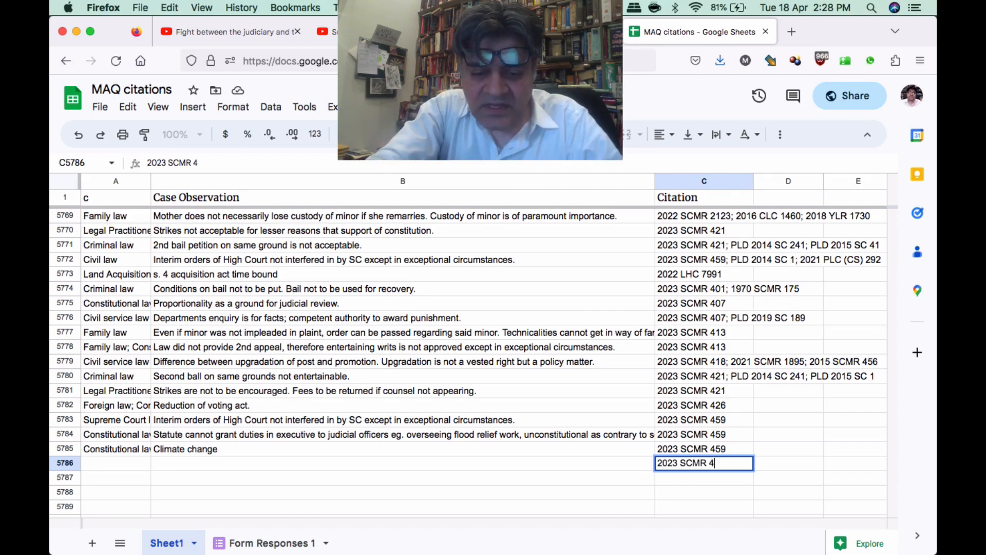
type("75")
key("BackSpace")
type("6")
key("Left")
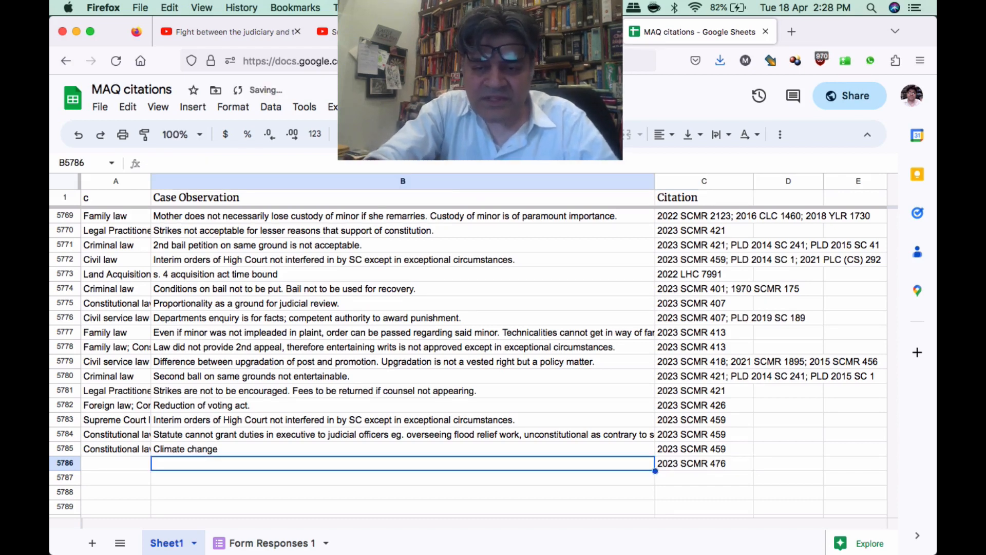
Enter "Condonation of delay should not be assumed or granted unless valid reasons given." as the case observation in row 5786.
type("Cond")
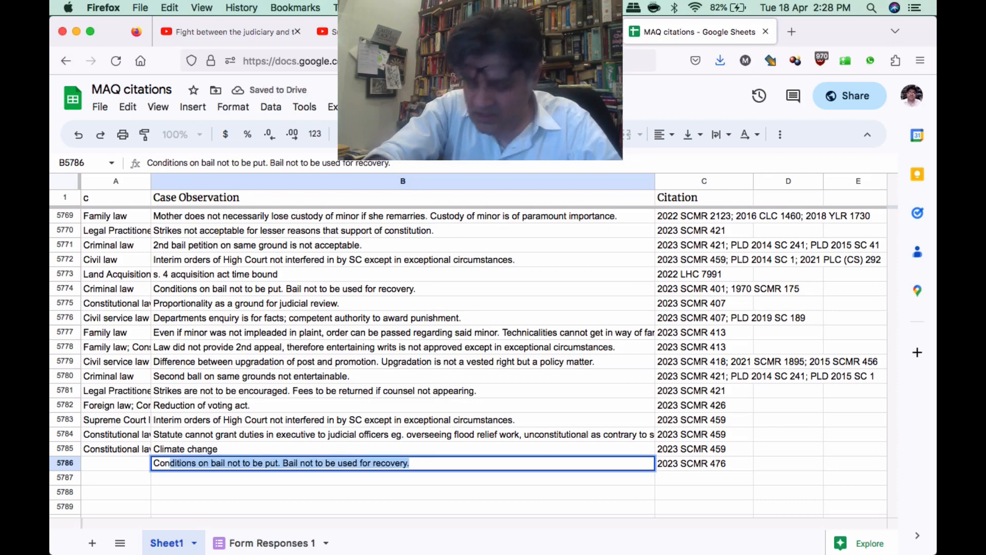
type("onatio")
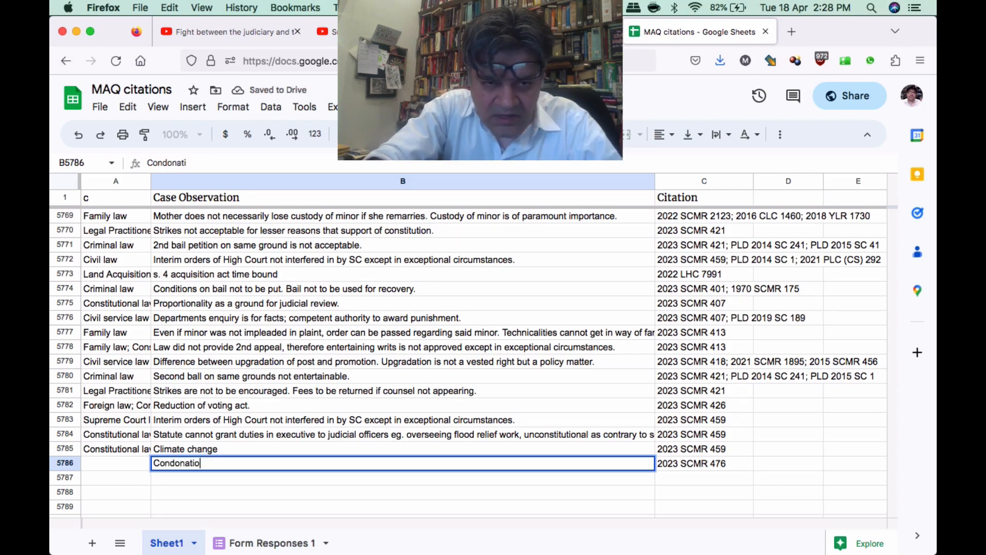
type("n of delay ")
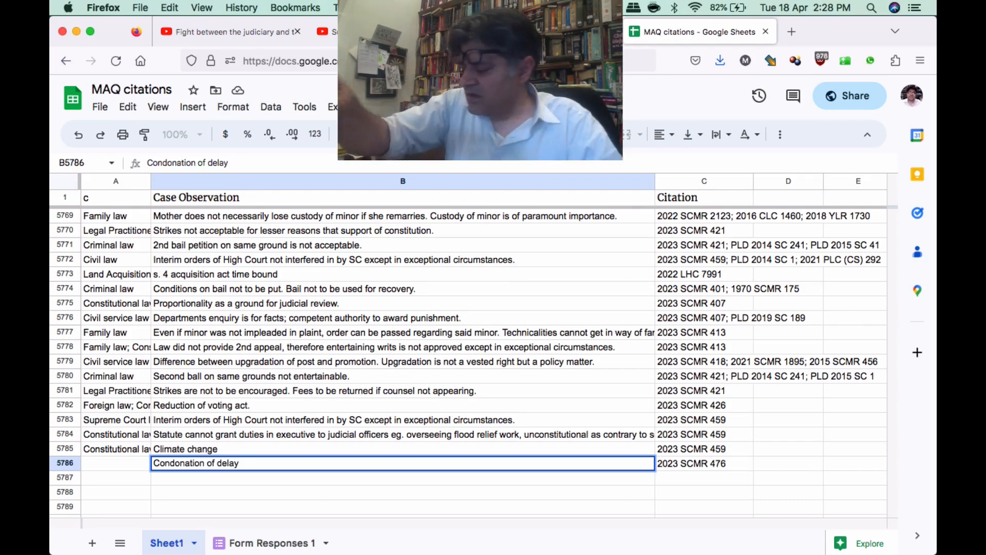
type("shou")
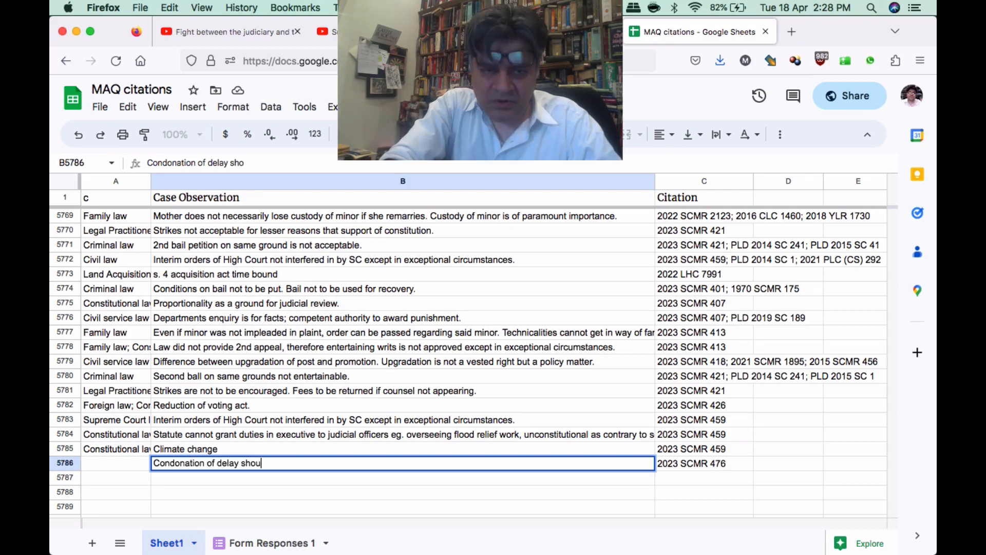
type("ld not be assumed")
key("BackSpace")
key("BackSpace")
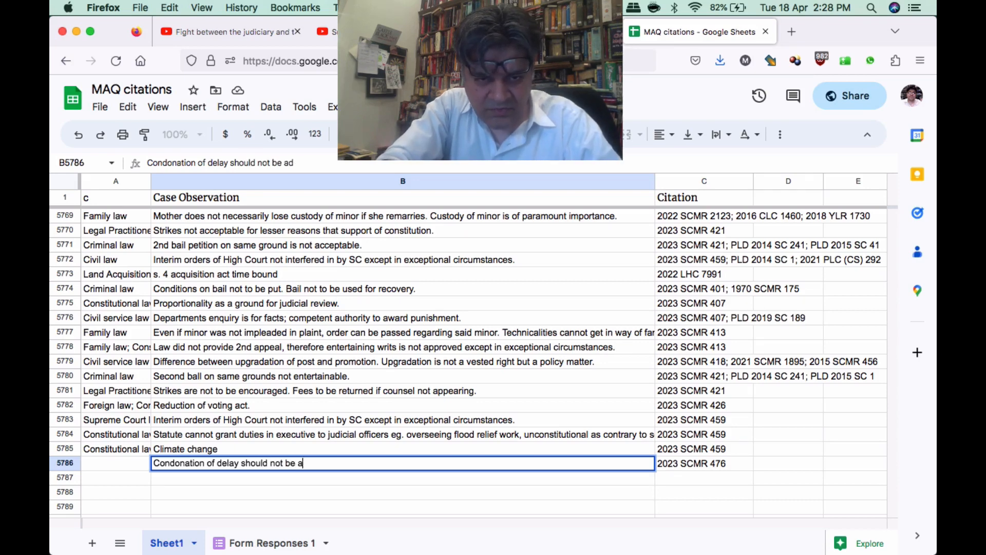
type("ssumed or granted ")
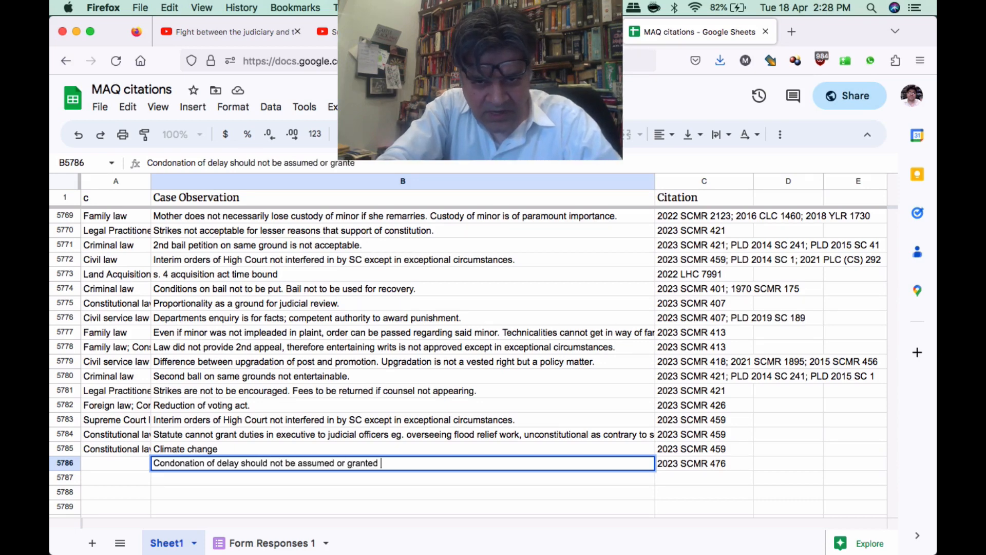
type("unless vlai")
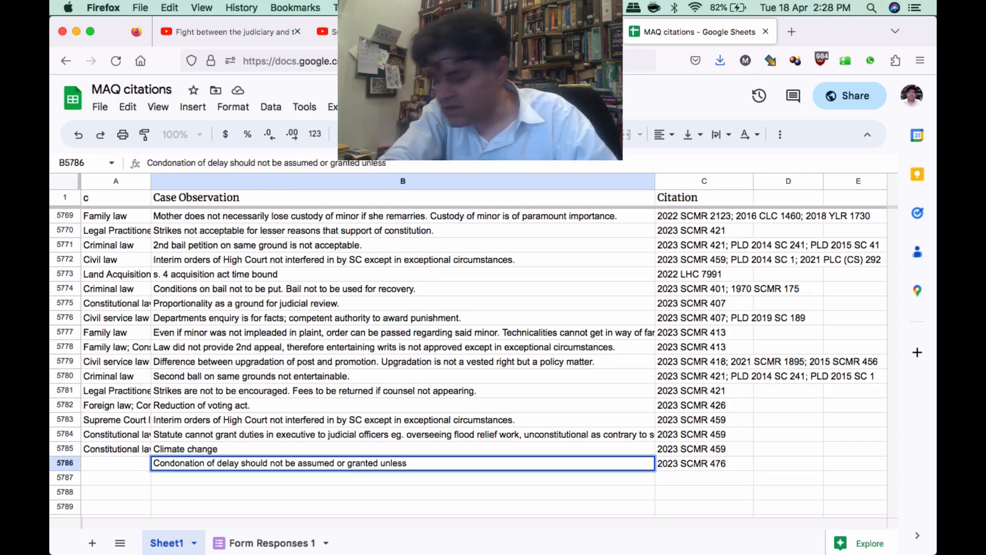
key("BackSpace")
key("BackSpace")
key("BackSpace")
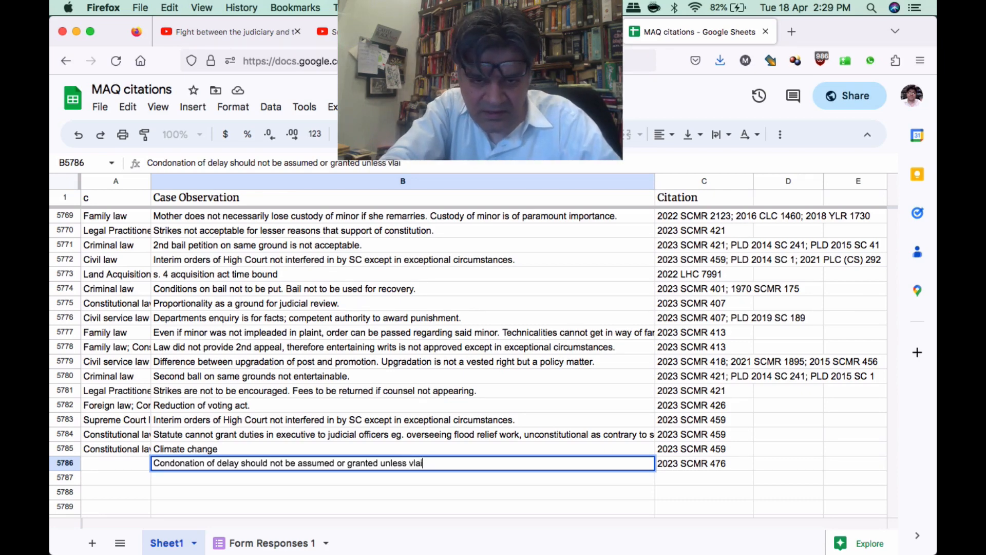
type("alid reaso")
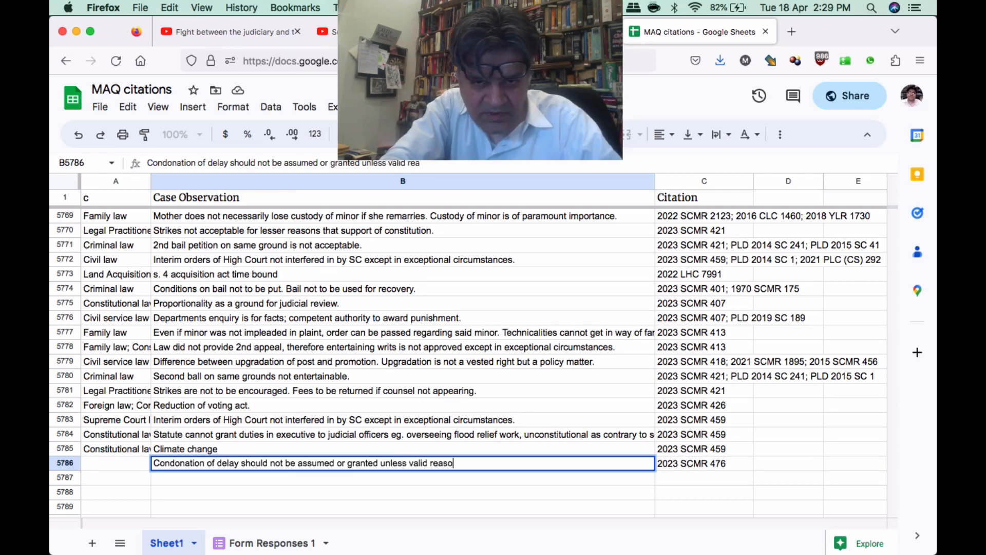
type("ns given.")
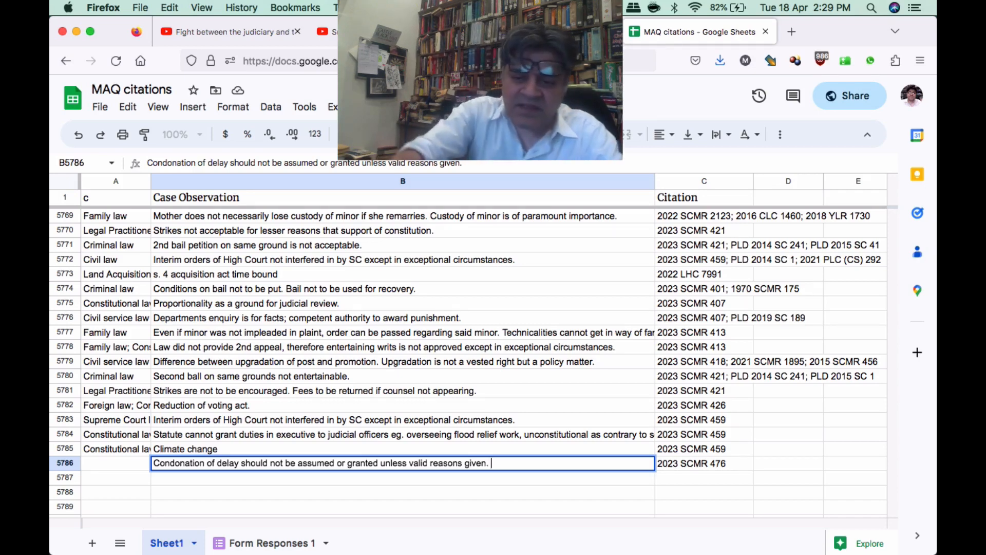
Add "State not granted condonation on ground that permission of higher ups was required." to the case observation in row 5786.
type("Ste n")
key("BackSpace")
key("BackSpace")
key("BackSpace")
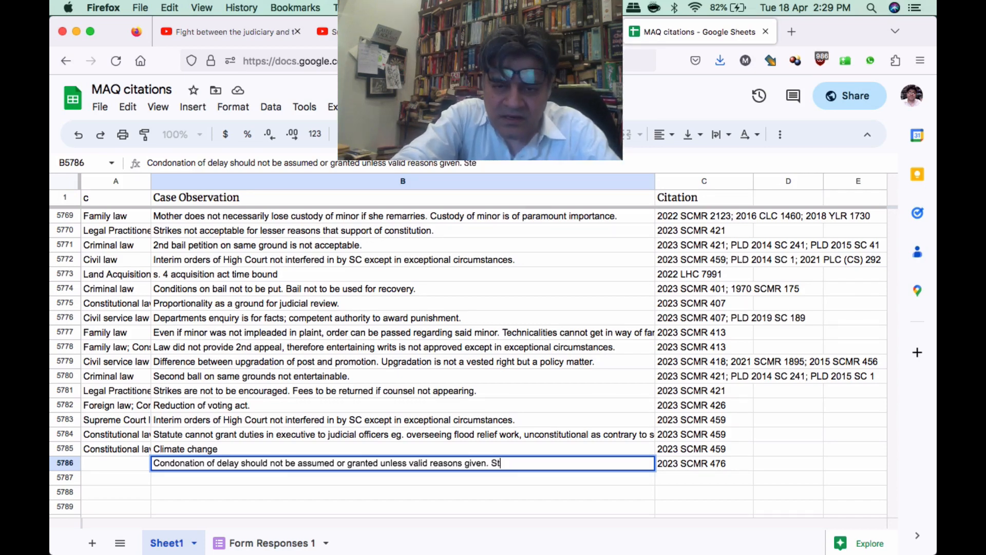
type("ate not granted")
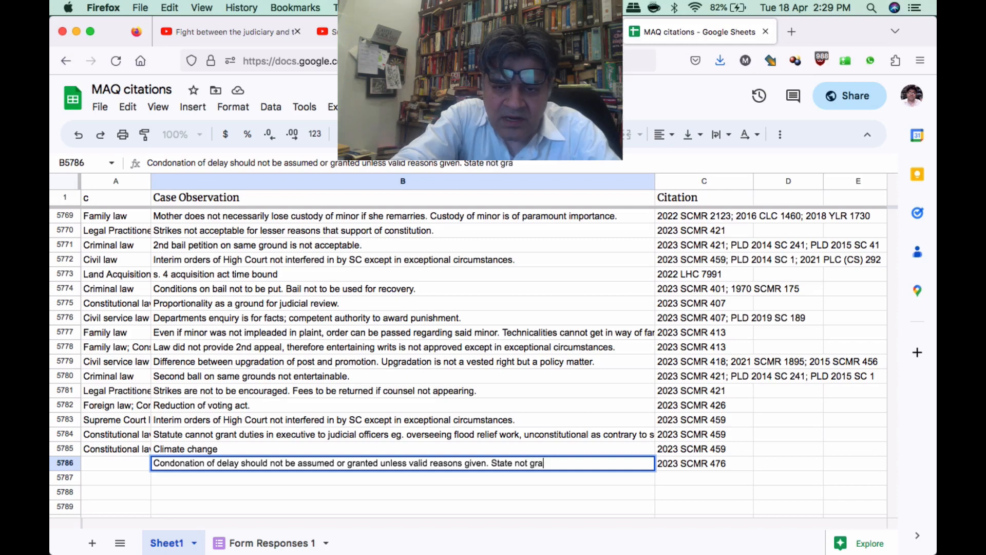
type(" time.")
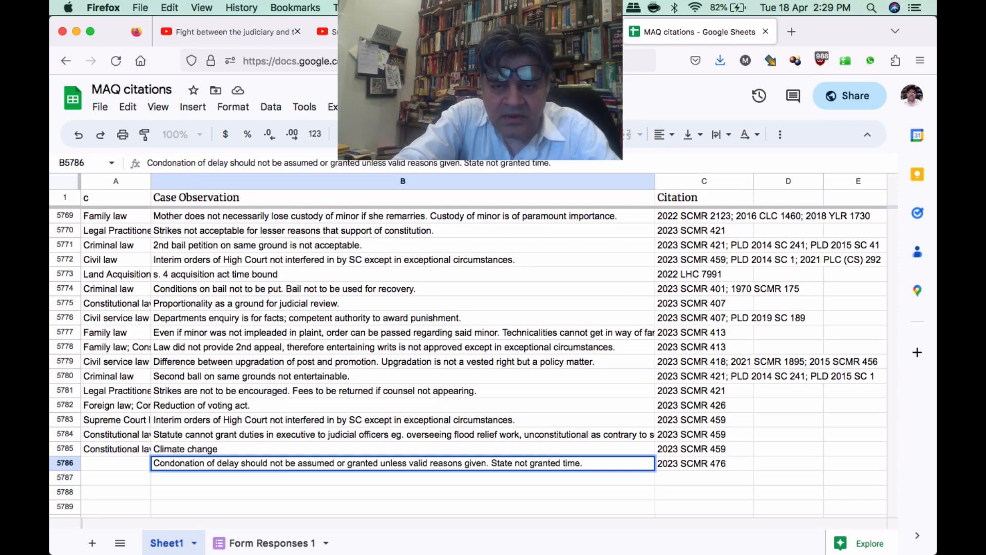
key("BackSpace")
key("BackSpace")
key("BackSpace")
key("BackSpace")
type("condo")
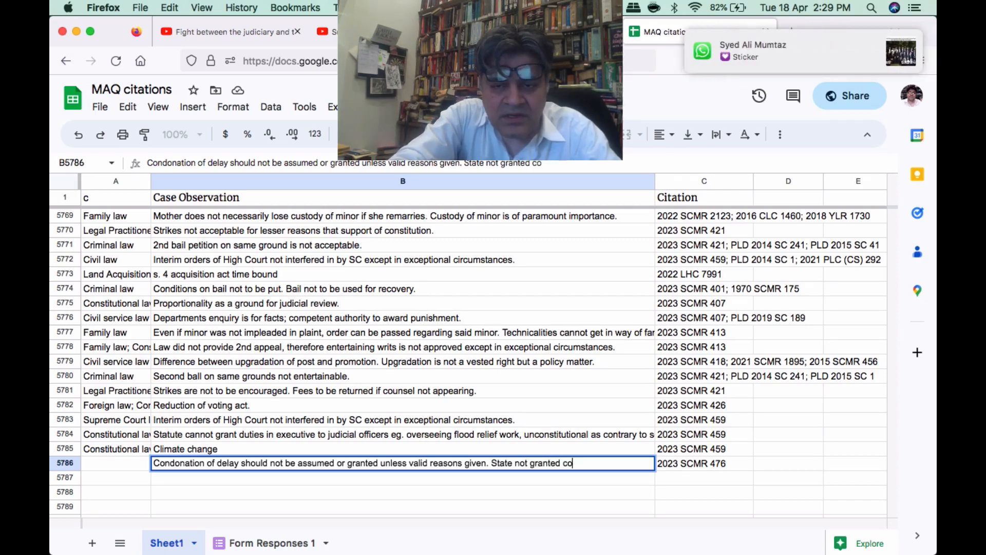
type("nation on g")
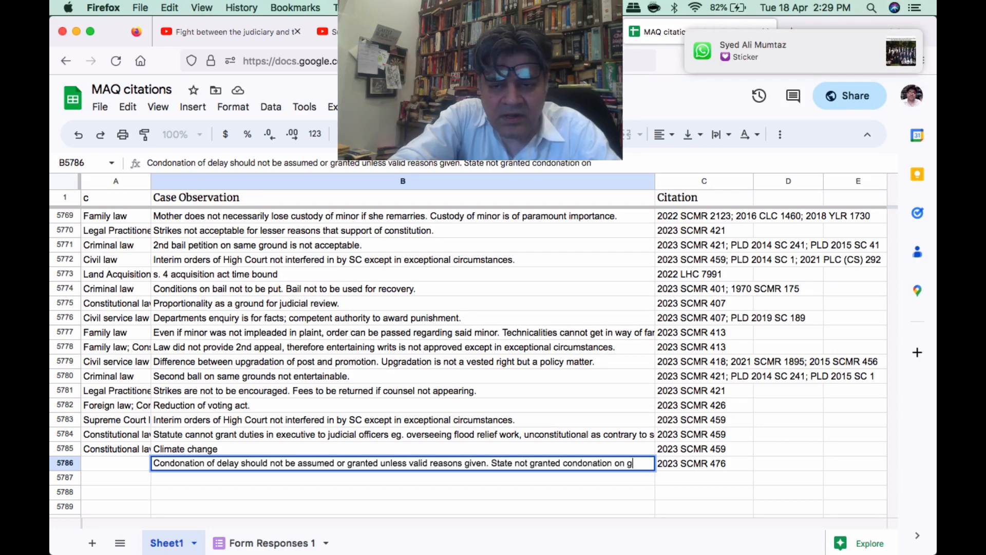
type("round that")
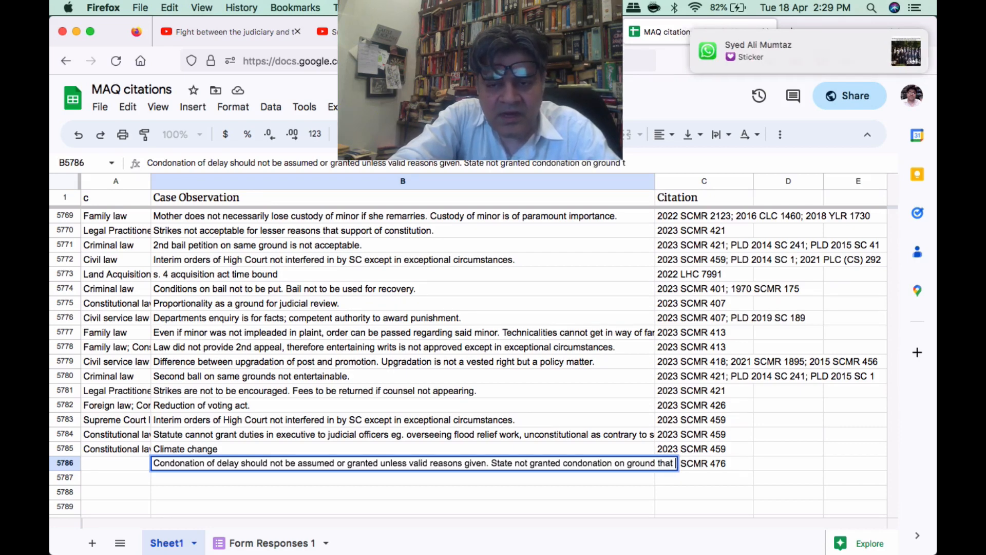
type(" permi")
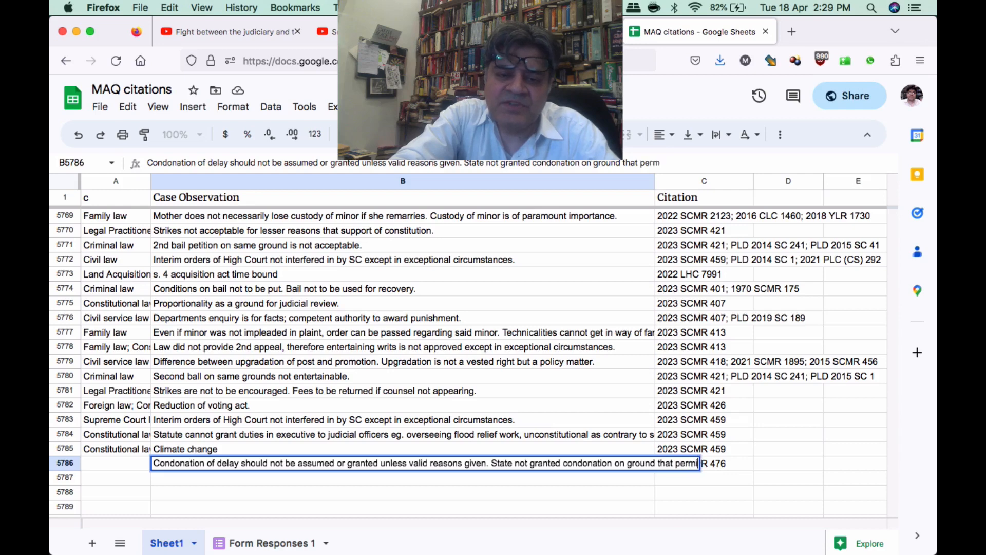
type("ssion of higher ")
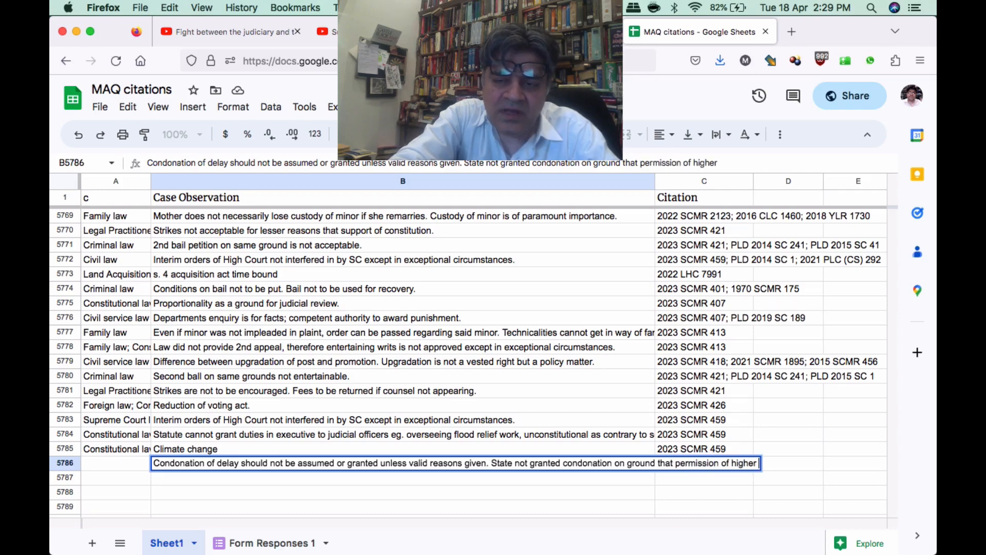
type("ups was required.")
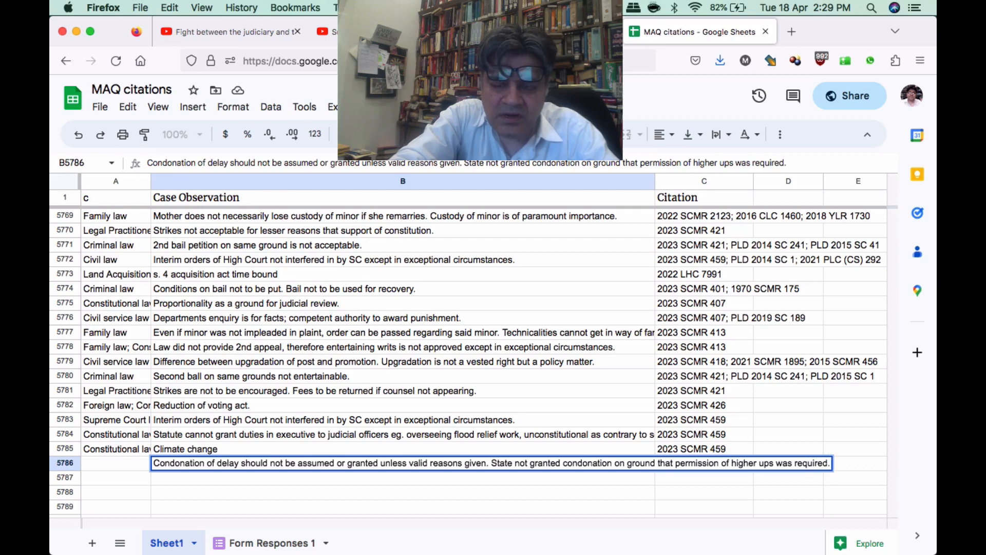
key("Return")
Enter the category "Civil law; Tax law" for the condonation of delay entry in row 5786.
key("Left")
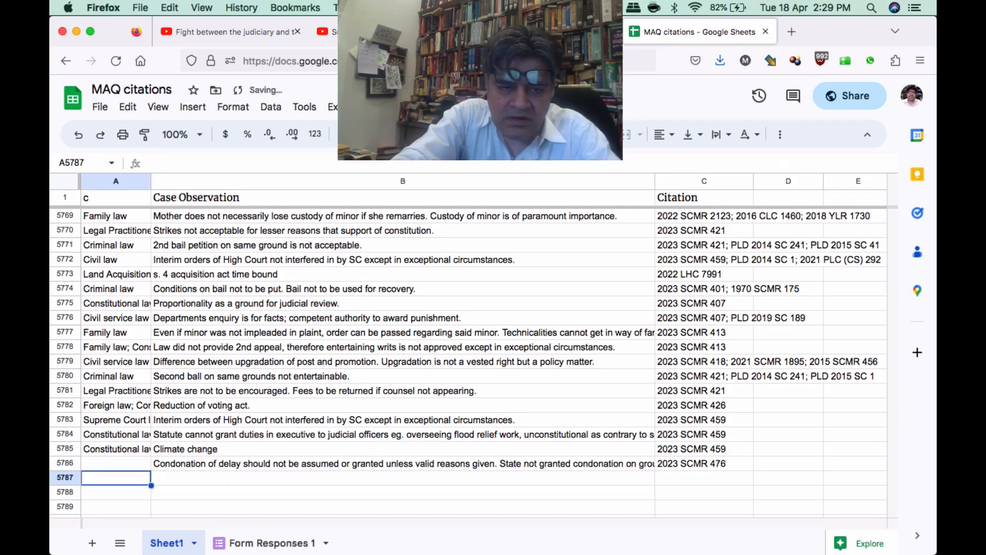
key("Up")
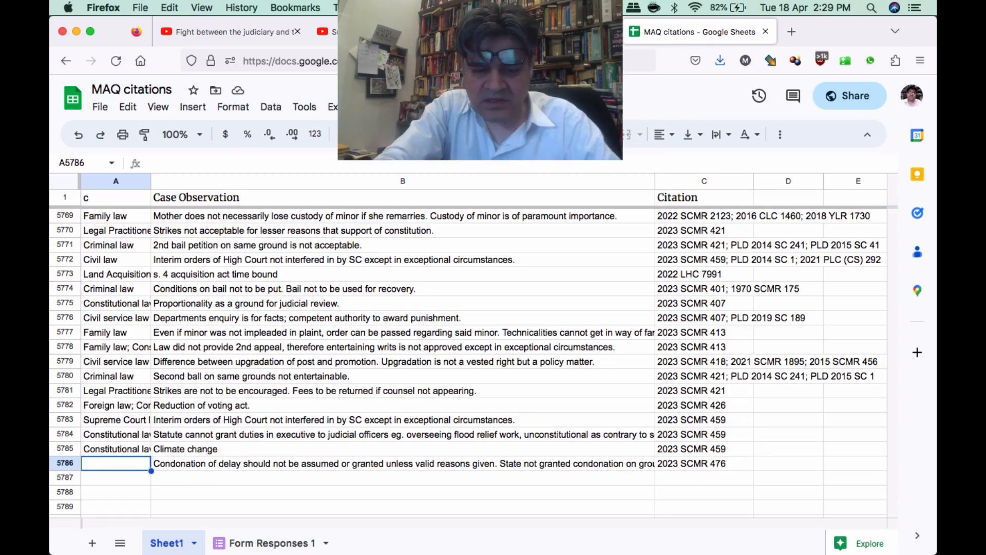
type("Supre")
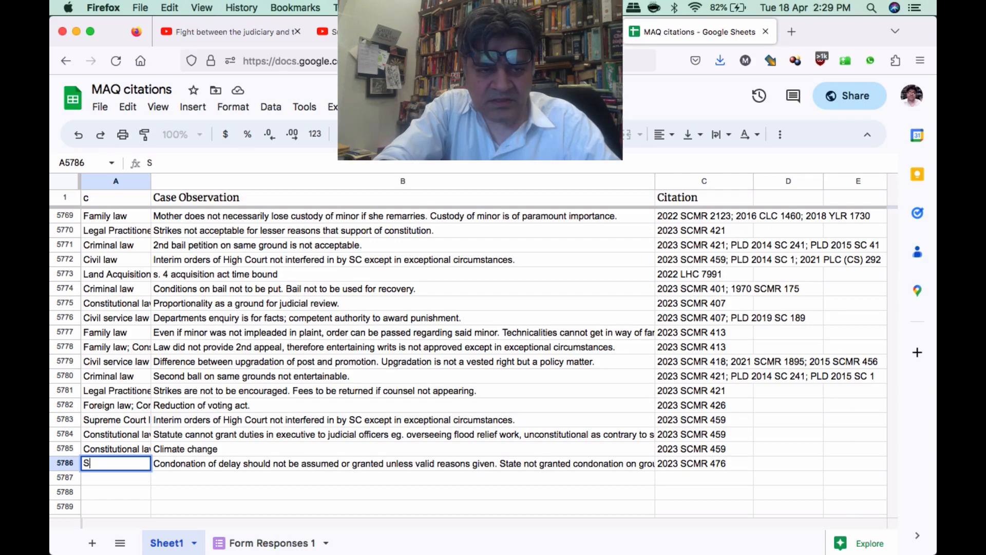
key("BackSpace")
key("BackSpace")
key("BackSpace")
key("BackSpace")
key("BackSpace")
key("BackSpace")
type("Civil law; ")
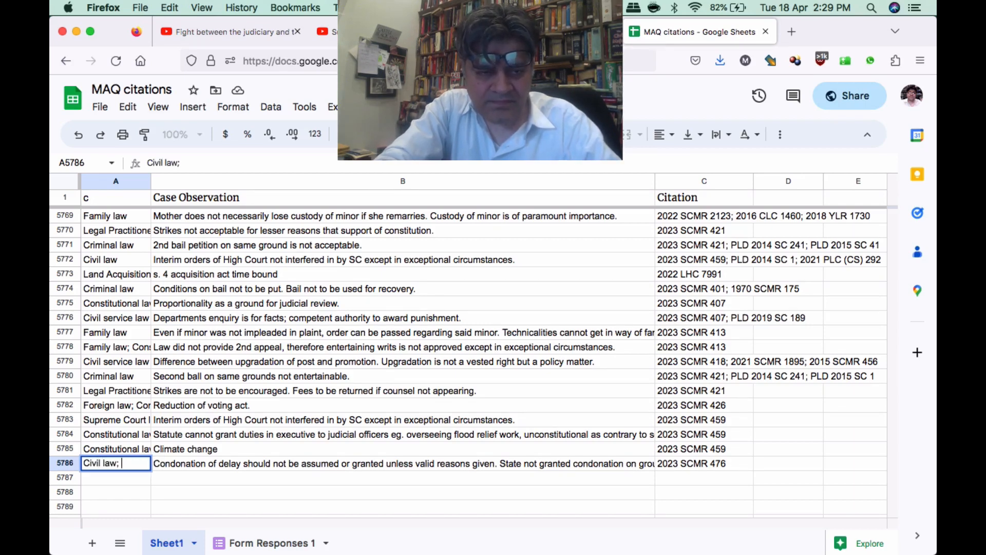
type("Tax law")
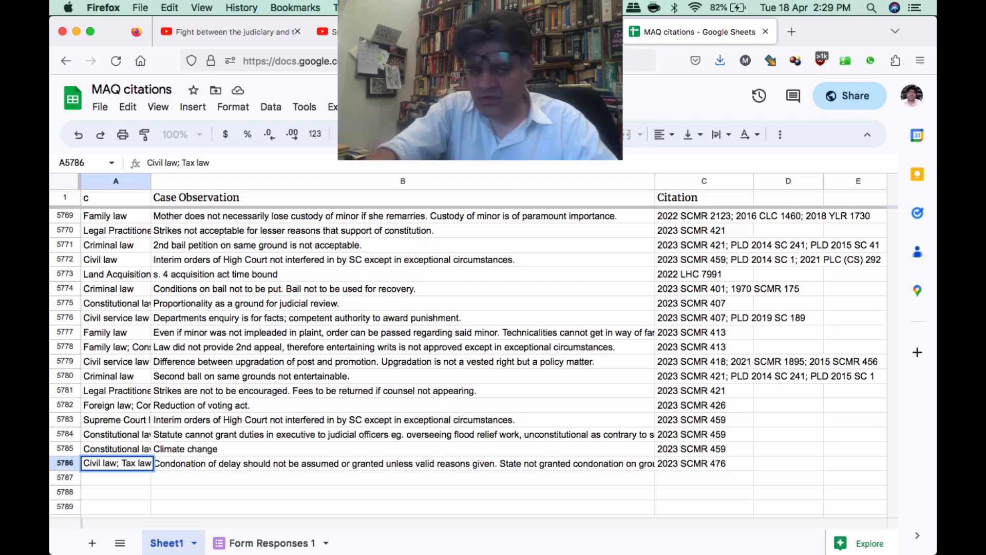
key("Return")
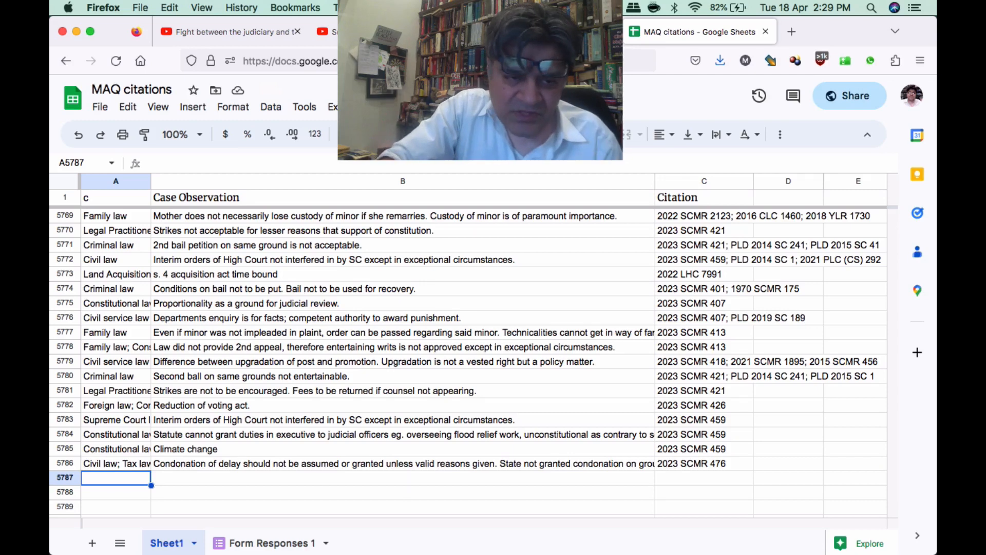
Enter the category "Criminal law" in row 5787 and begin its case observation with "Occular account once established".
type("Crimin")
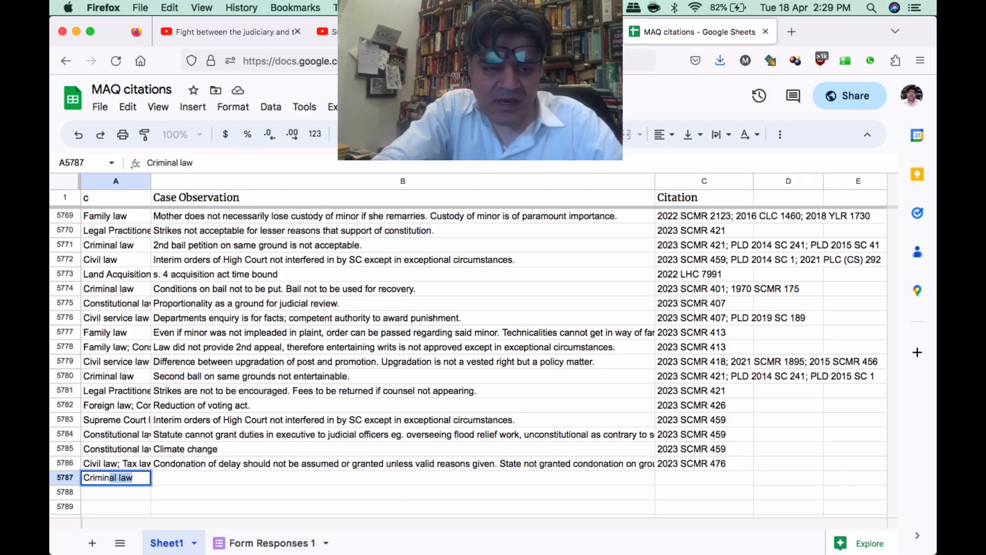
key("Tab")
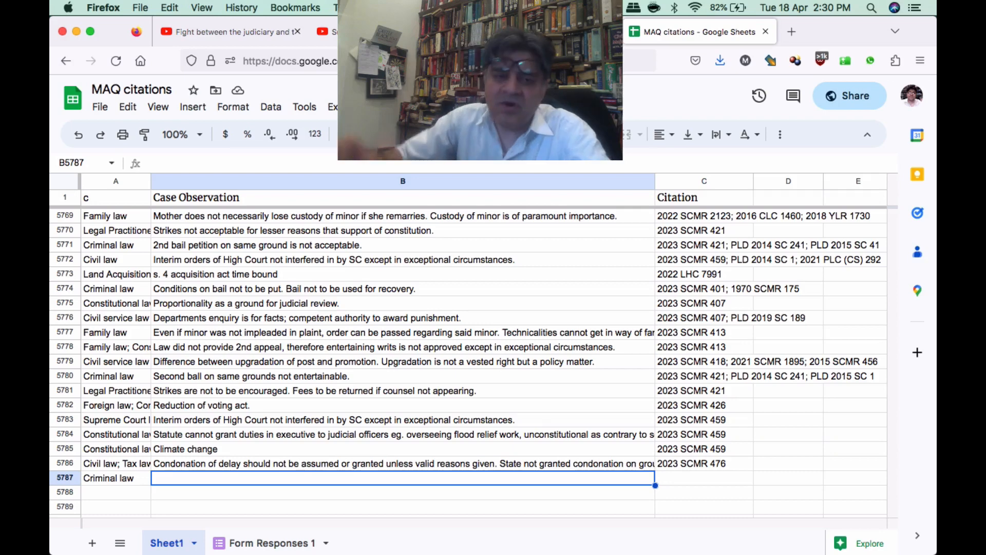
type("Occu")
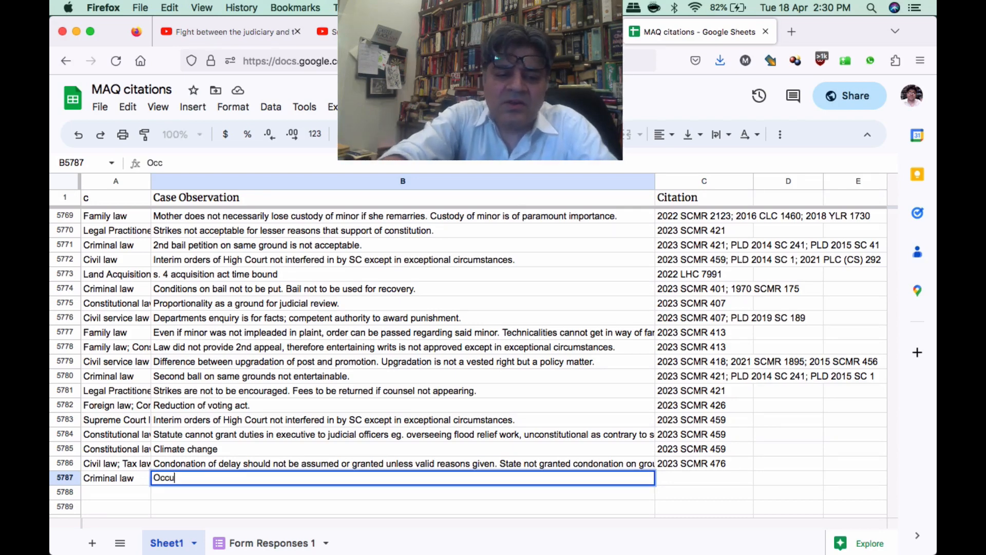
type("lar")
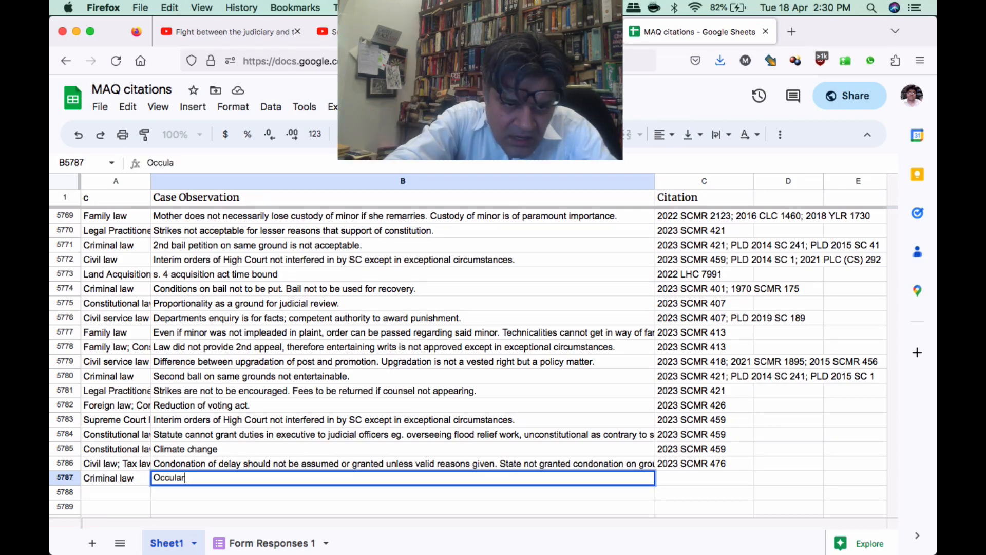
type(" account once")
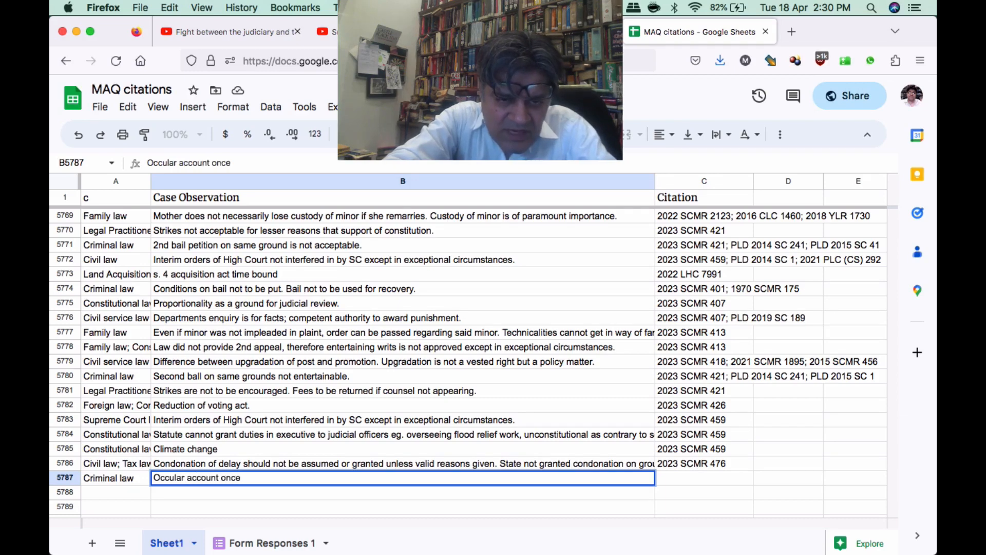
type("s  esta")
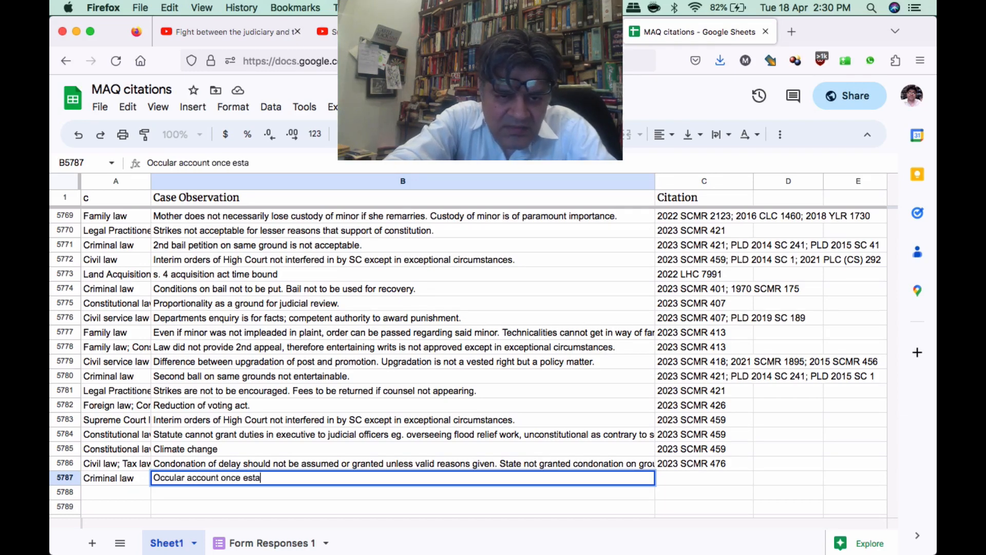
type("blished")
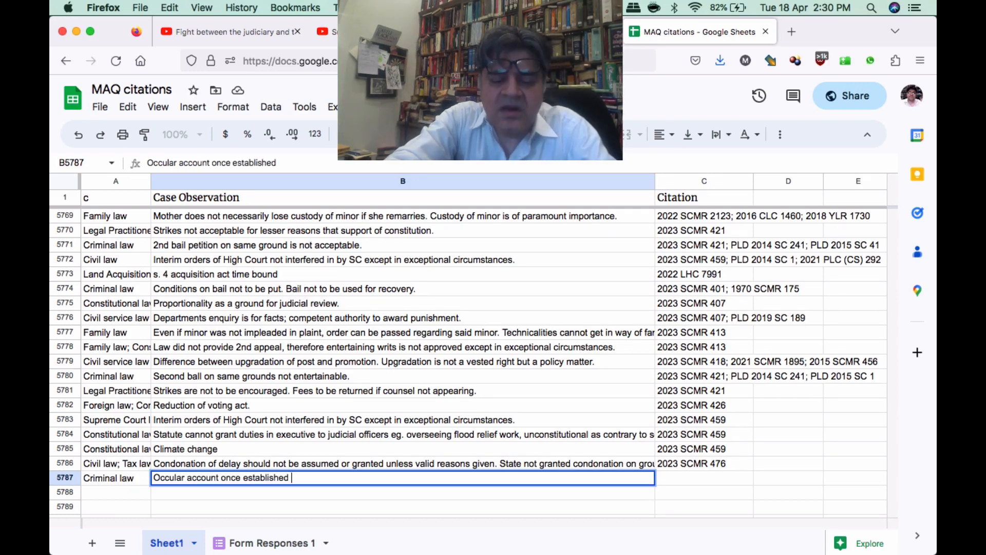
Continue the case observation in row 5787 with "is given more importance over medical evidence".
type("isgiv")
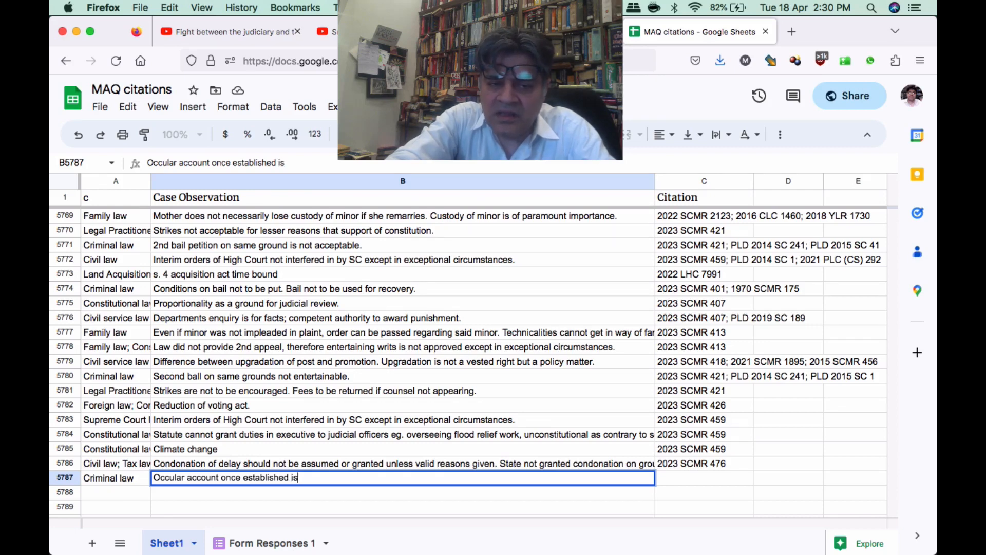
key("BackSpace")
key("BackSpace")
key("BackSpace")
type("given m")
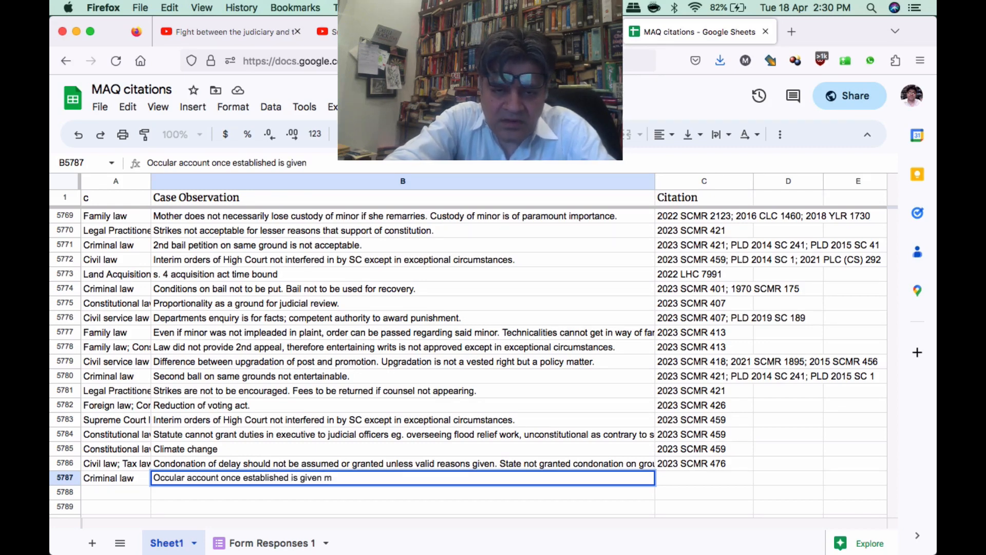
type("ore important t")
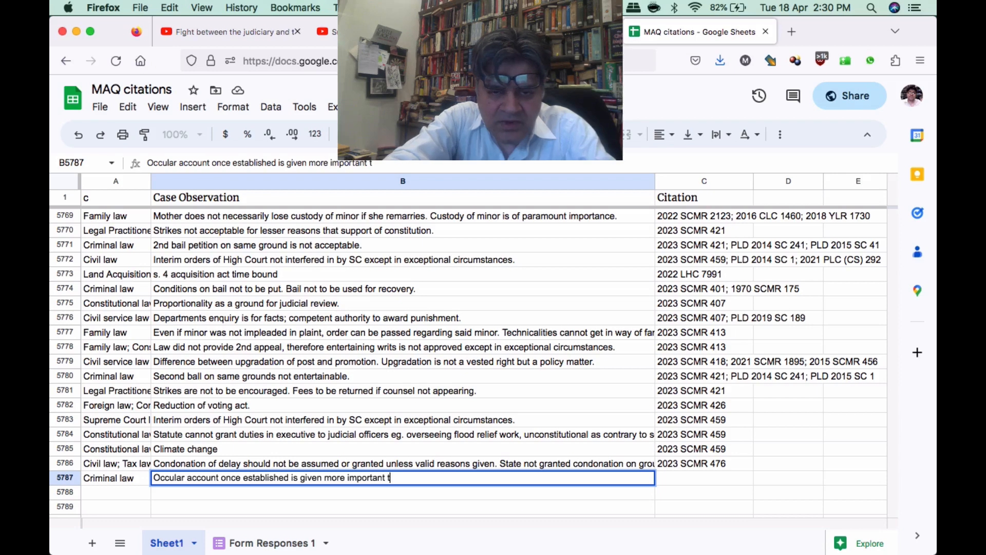
key("BackSpace")
key("BackSpace")
key("BackSpace")
type("ce")
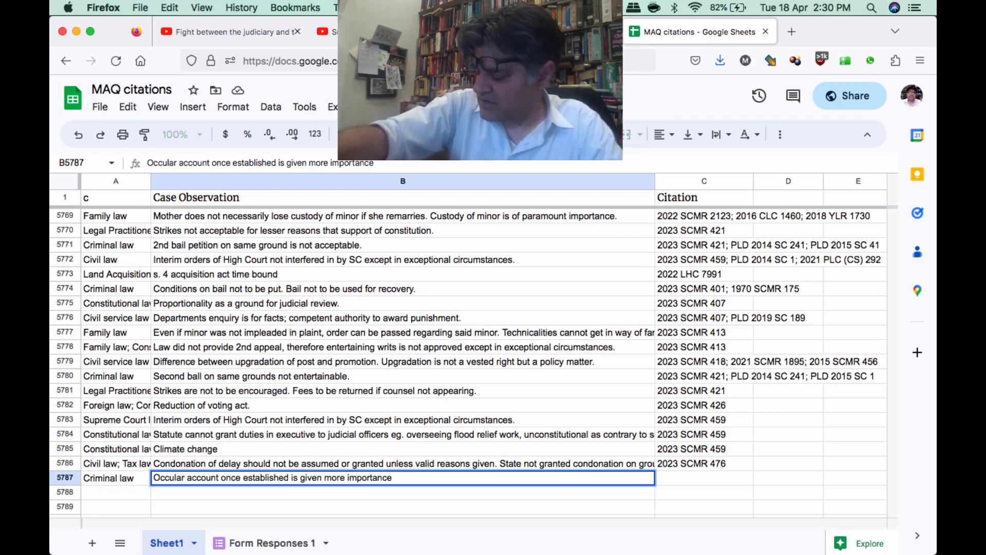
type("over me")
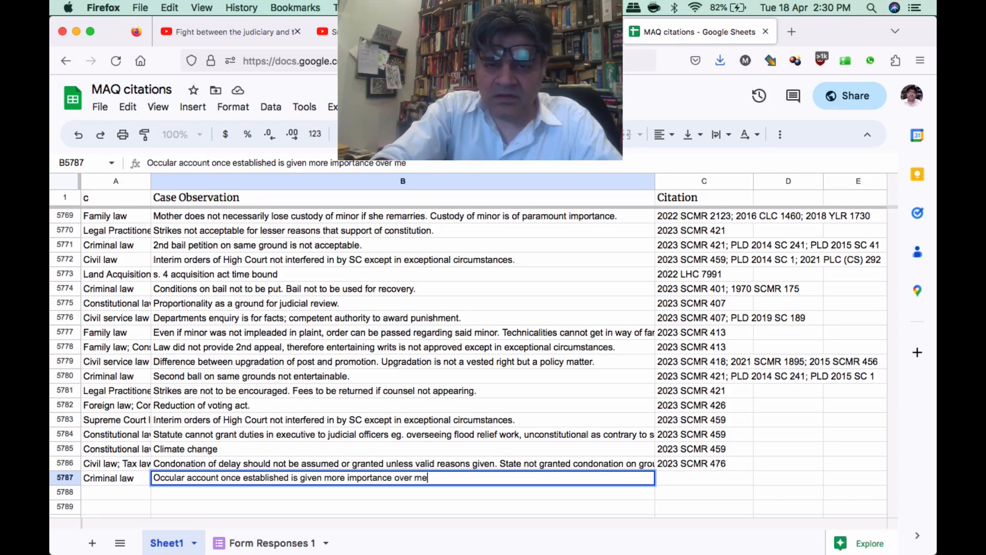
type("dical evidence")
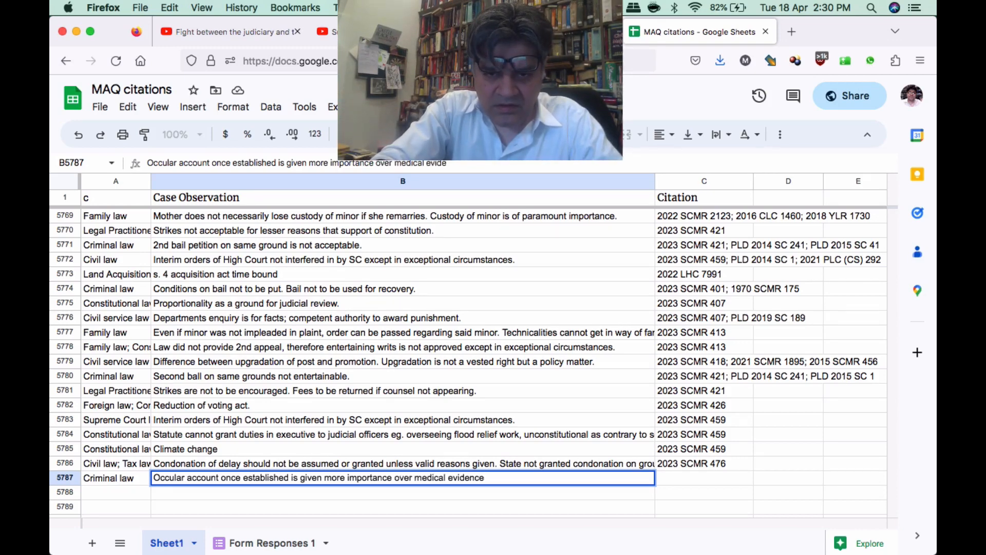
Extend the case observation in row 5787 with "and is sufficient to secure convic".
type(" and is suffic")
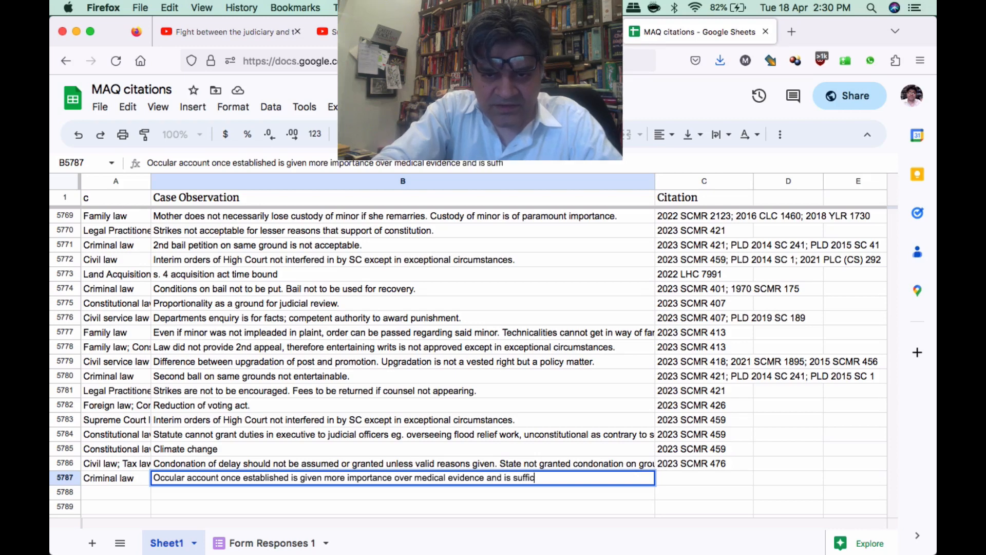
type("ient to s")
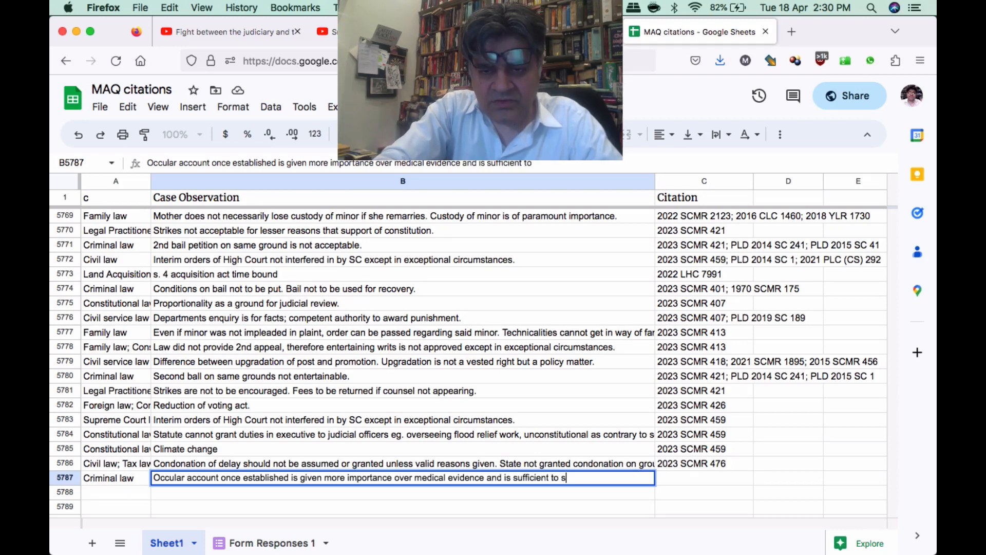
type("ecure convic")
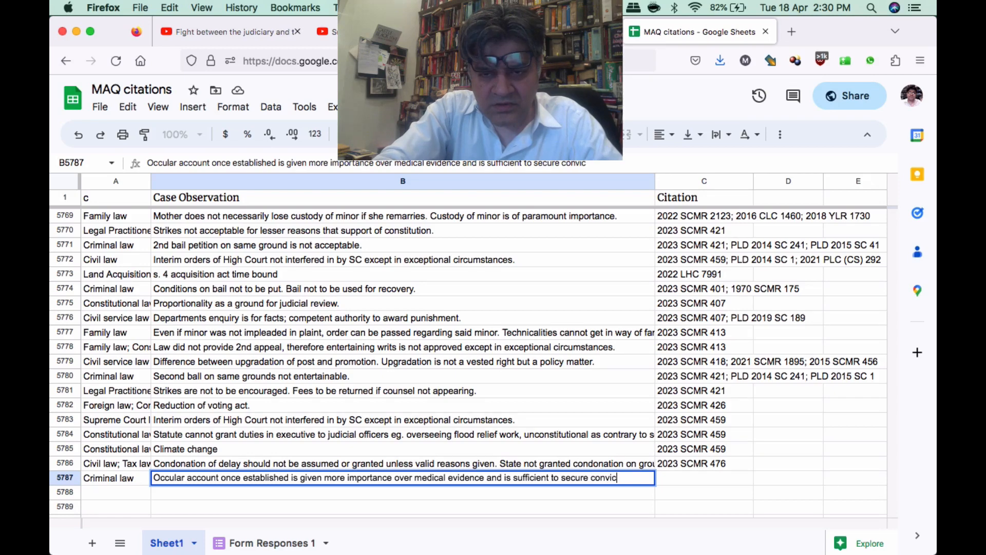
Complete the row 5787 observation with "conviction." and enter its citation as "2023 SCMR 478;".
type("tion.")
key("Tab")
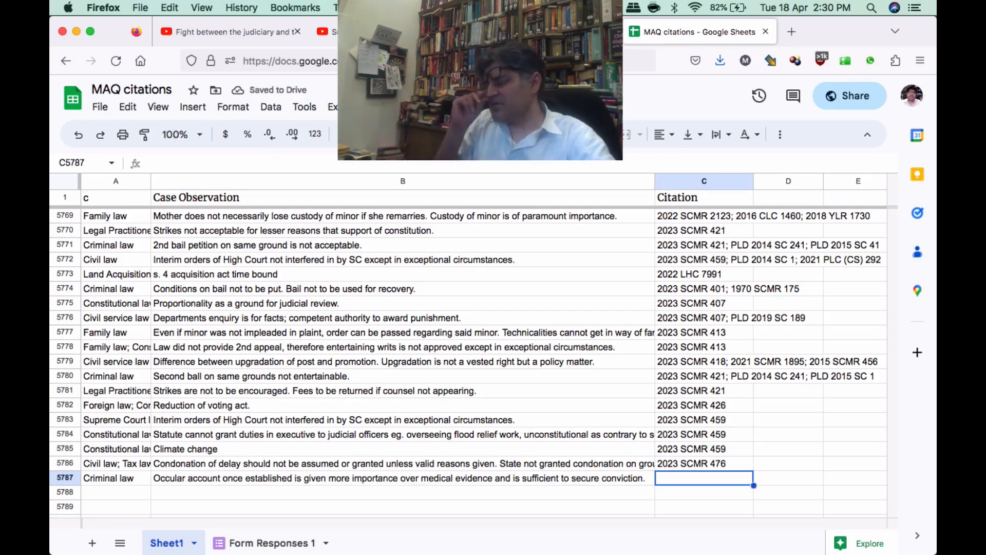
left_click(470, 271)
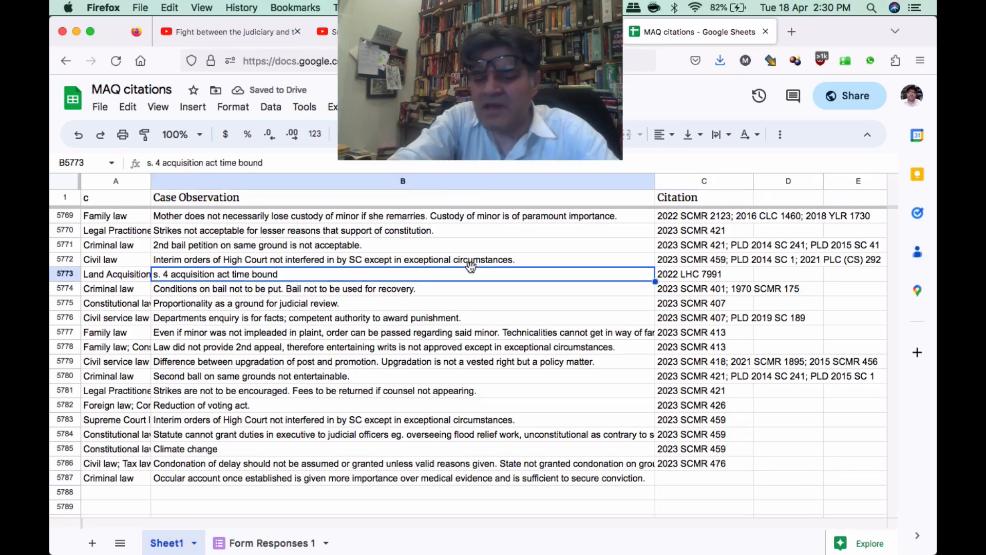
left_click(668, 478)
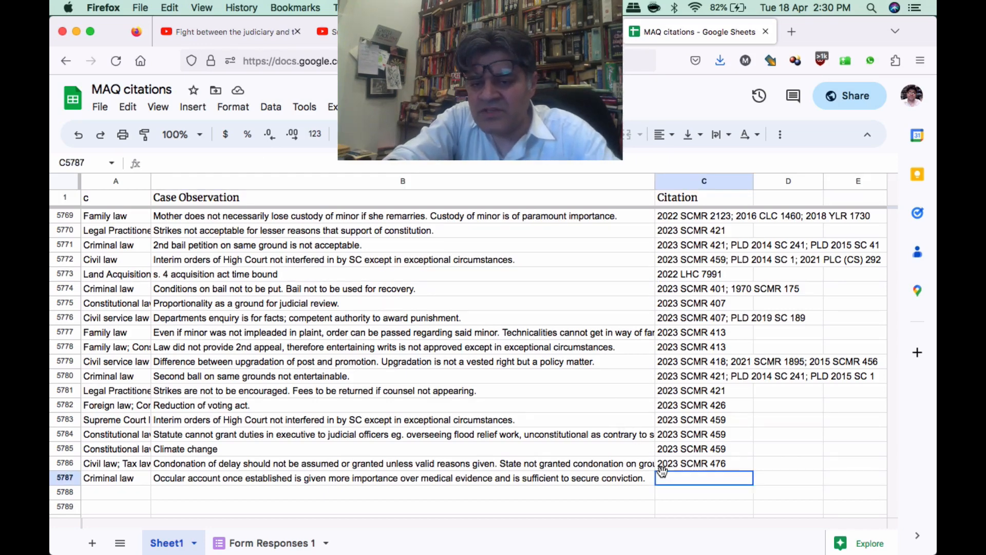
type("2023 ")
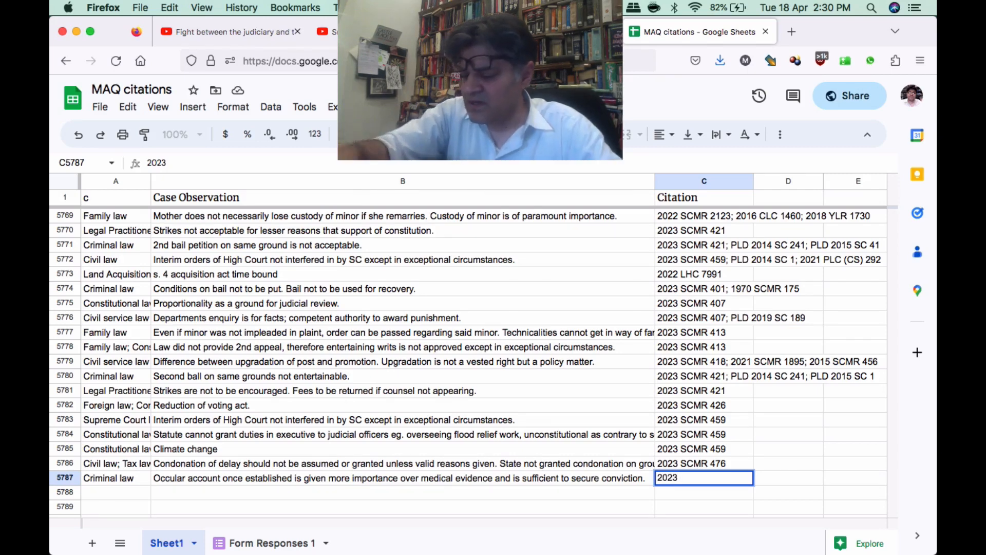
type("SCMR 479")
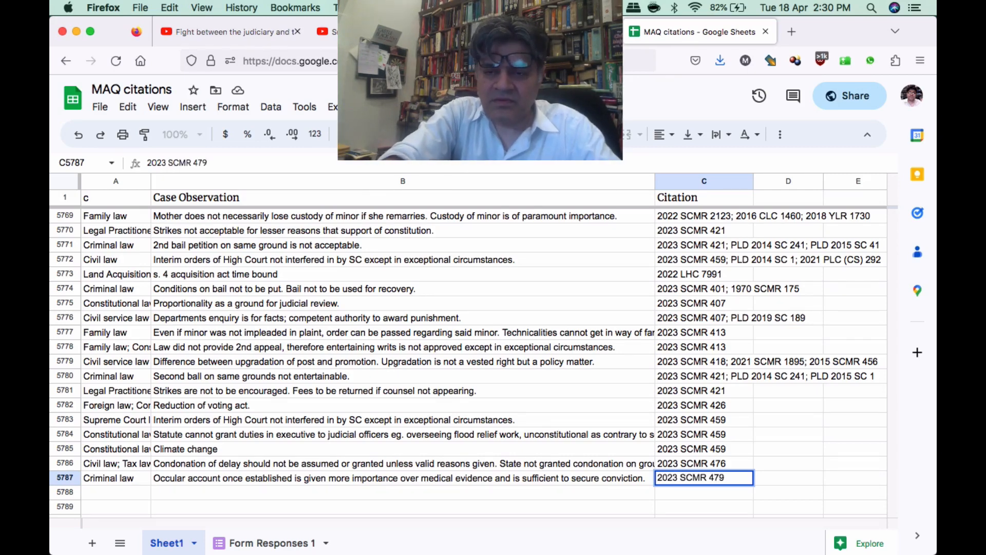
key("BackSpace")
type("8;")
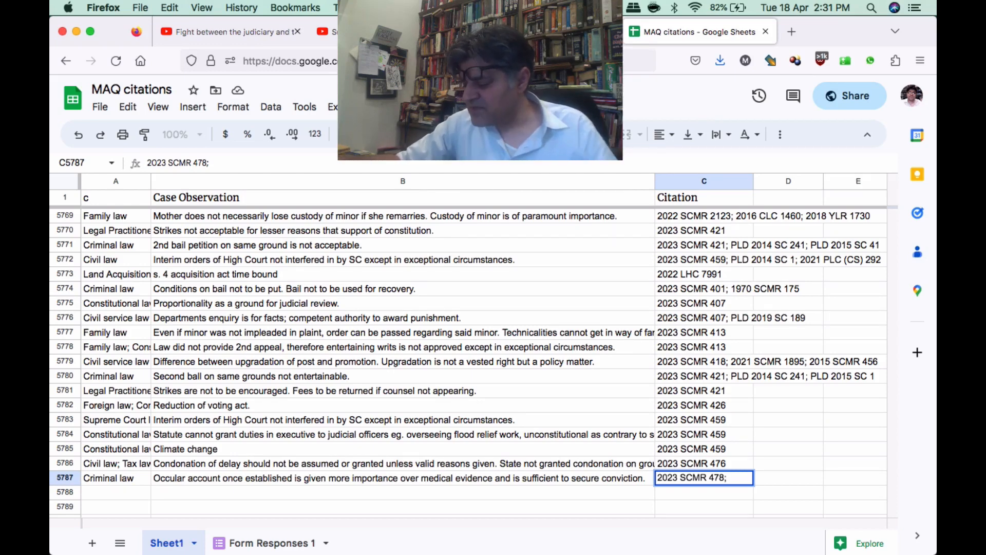
key("Return")
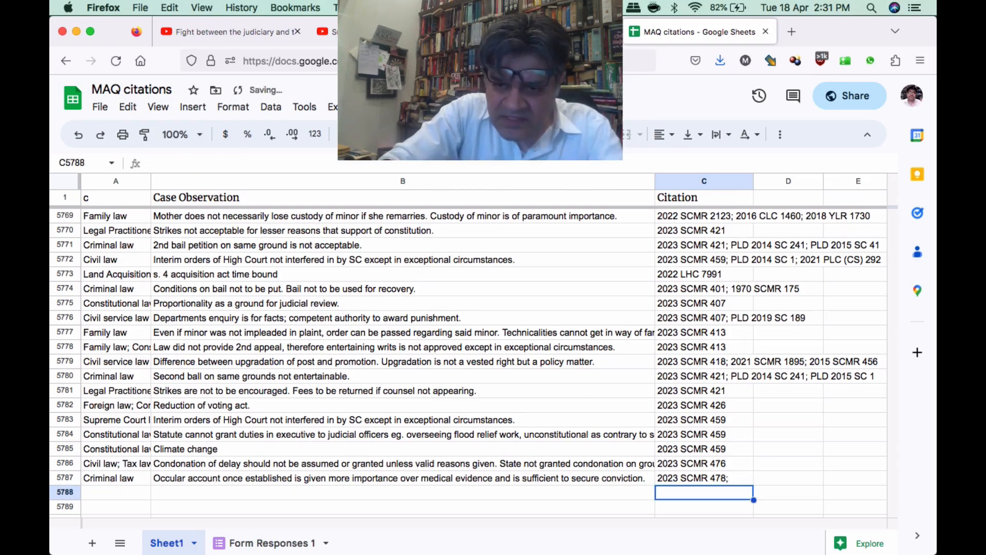
Enter "2023 SCMR 485" as the citation in row 5788.
type("2023 SCMR ")
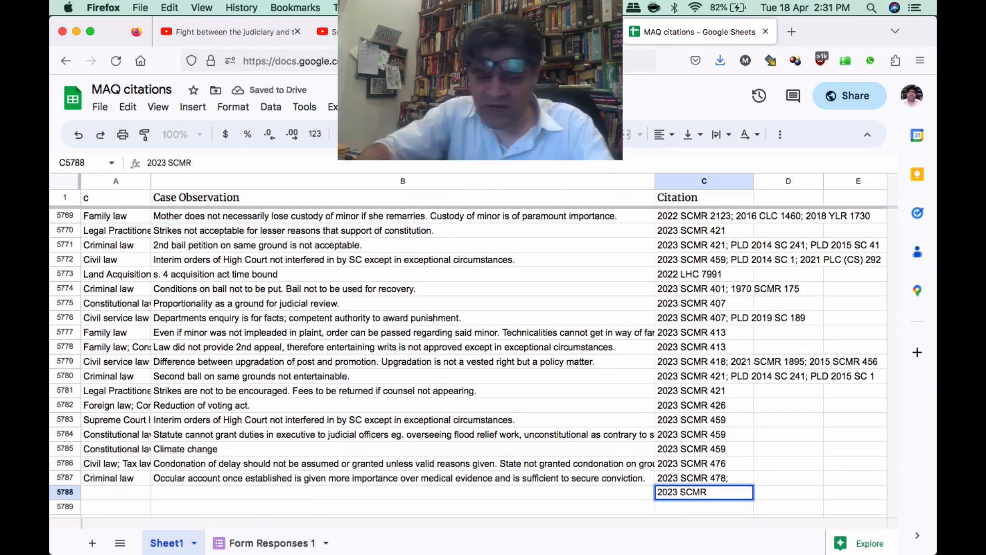
type("48")
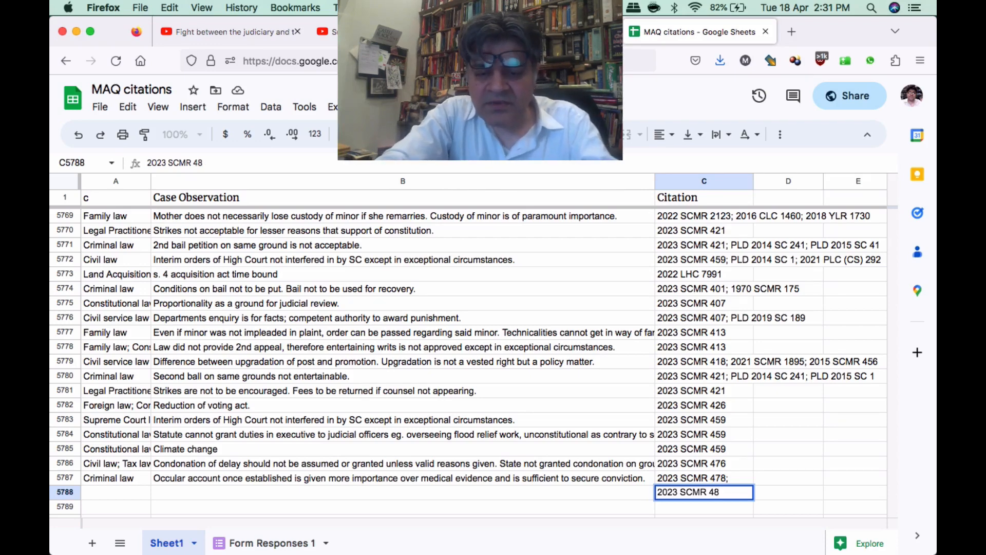
type("5")
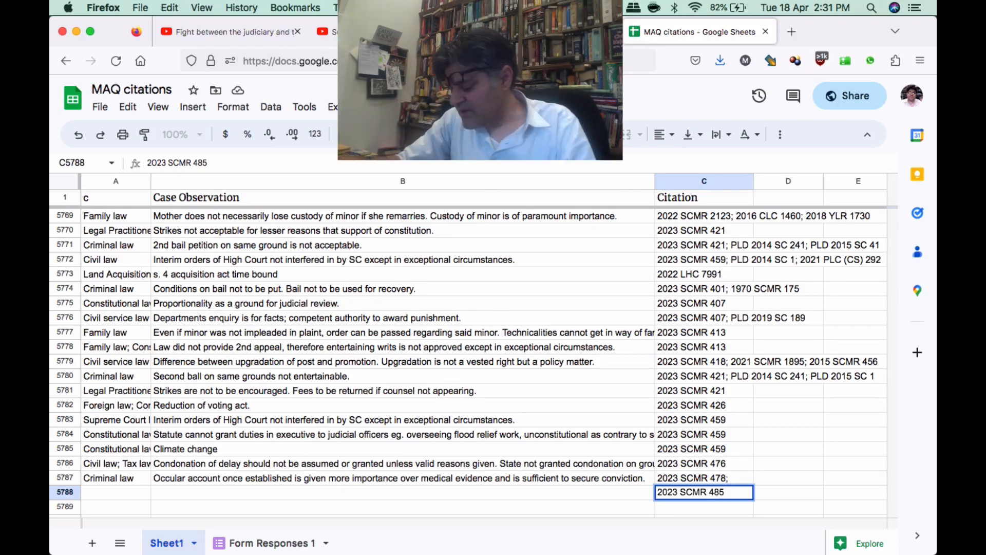
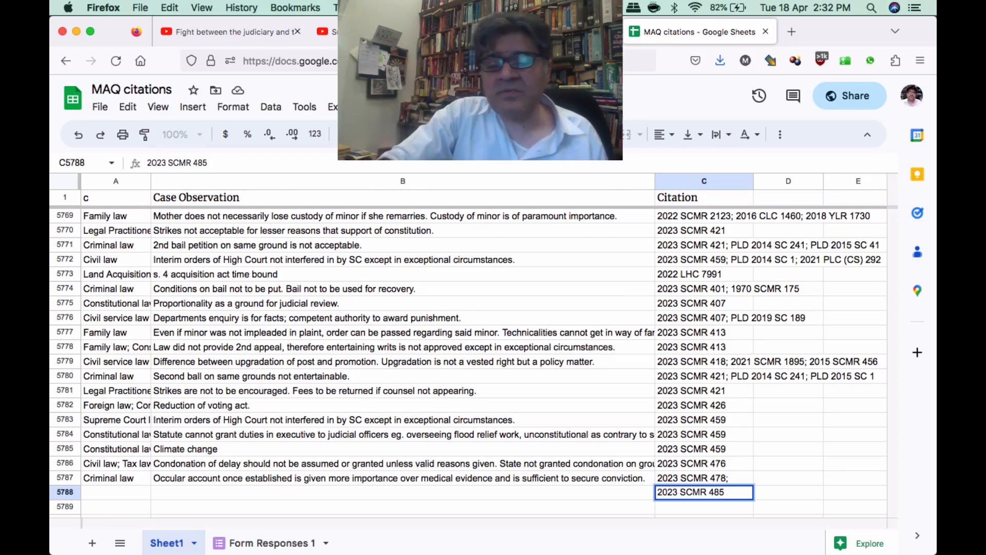
key("Return")
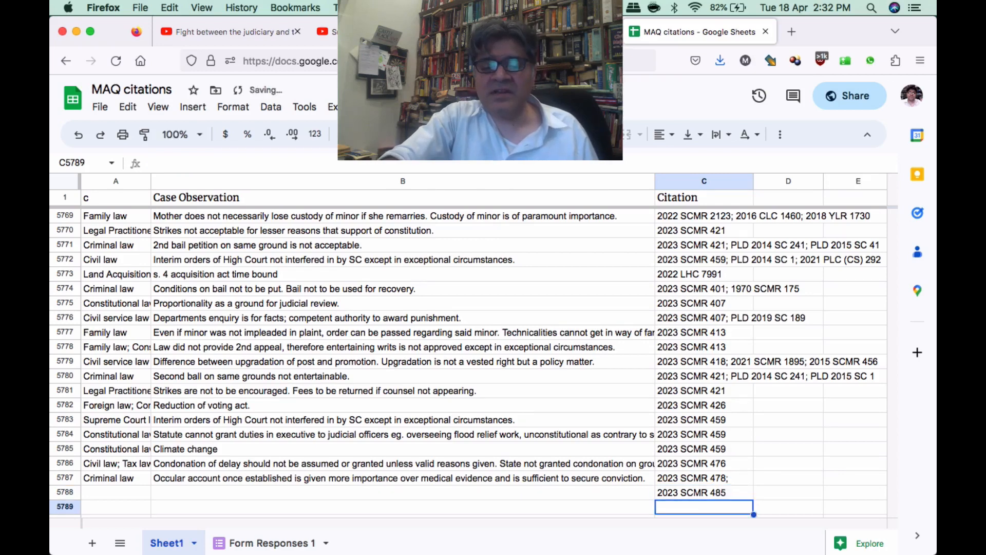
Set the law category of row 5788 to "Civil law".
key("Left")
key("Up")
key("Left")
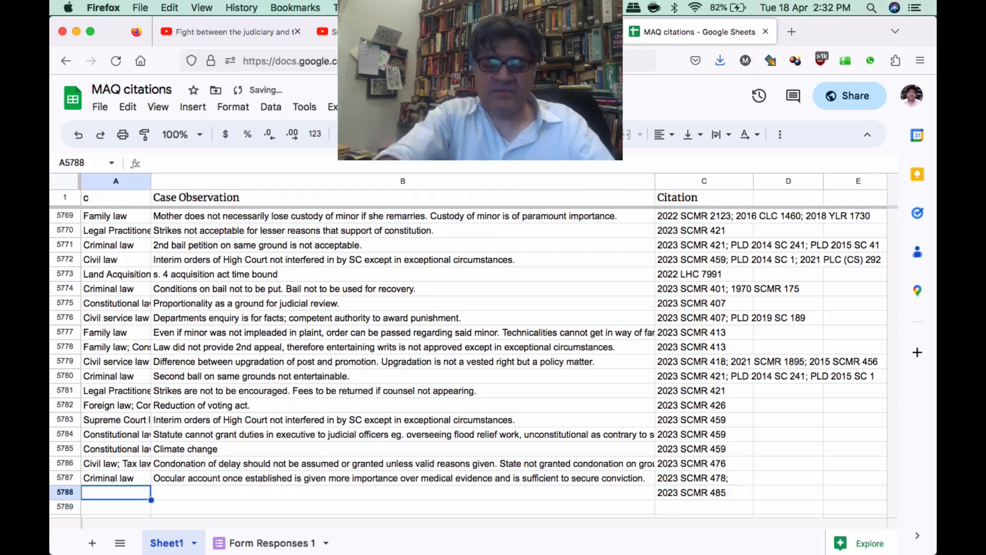
type("Civil law")
key("Tab")
type("REs")
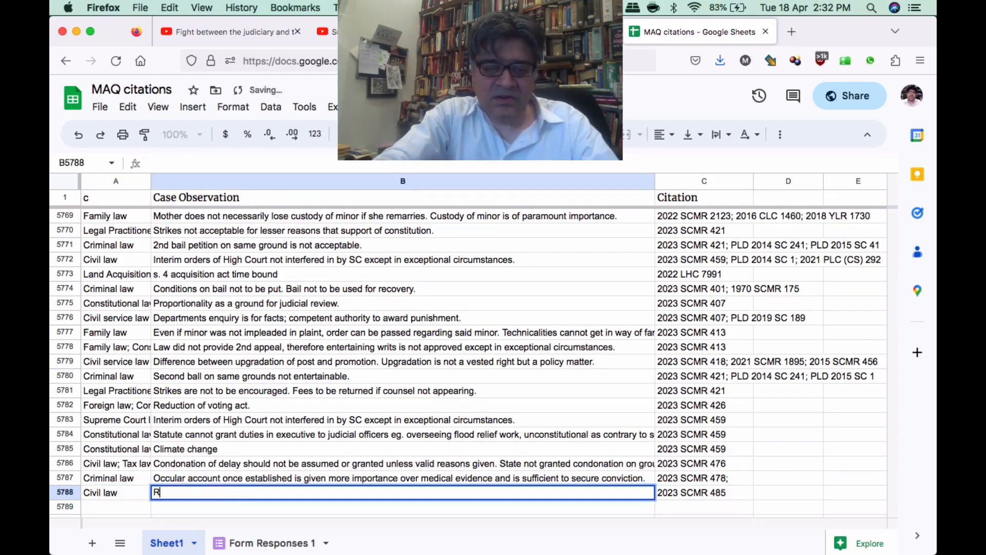
key("BackSpace")
key("BackSpace")
type("est")
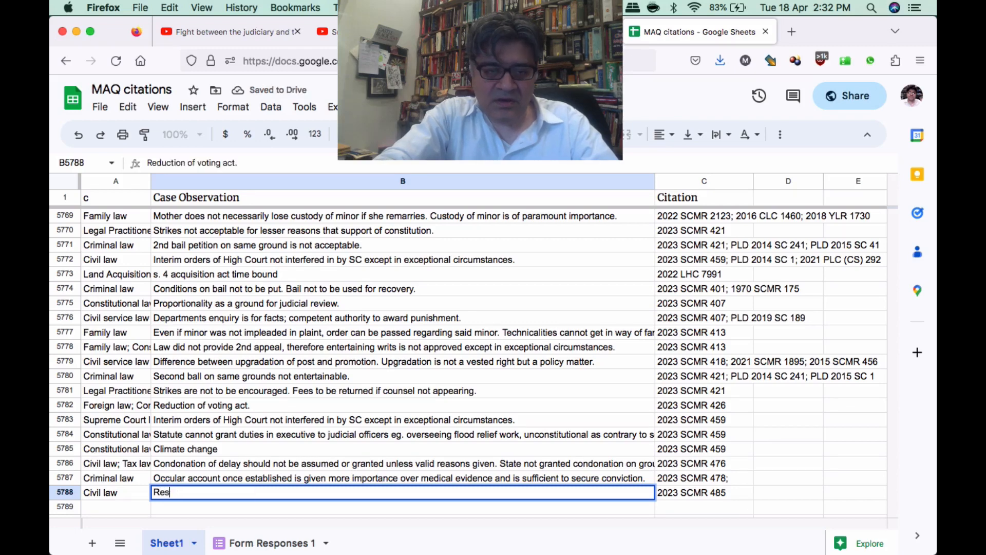
key("BackSpace")
key("BackSpace")
key("BackSpace")
key("BackSpace")
type("Ki")
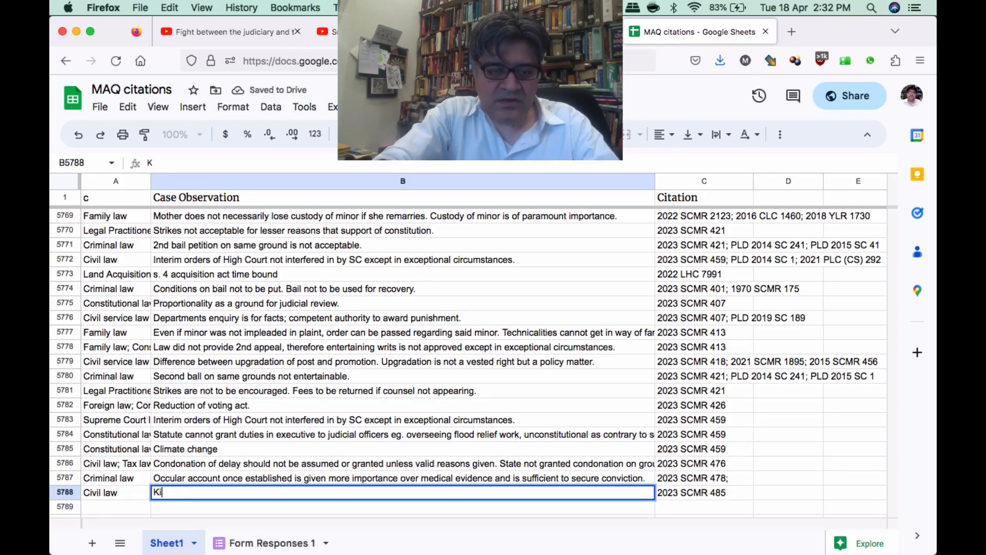
key("BackSpace")
key("BackSpace")
Write "Limitation of restoration of revision is 3 years" as the case observation in row 5788.
type("Limited")
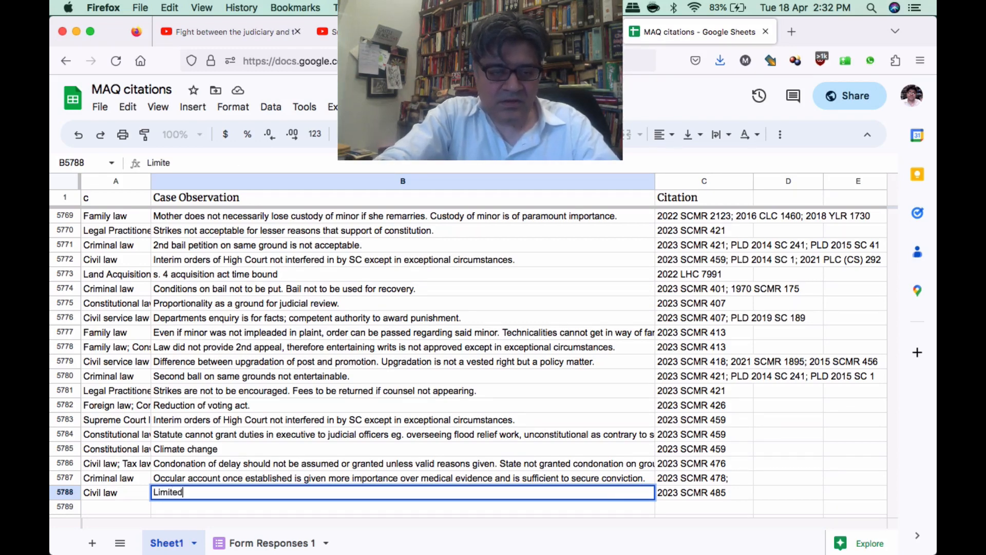
key("BackSpace")
key("BackSpace")
type("ation of re")
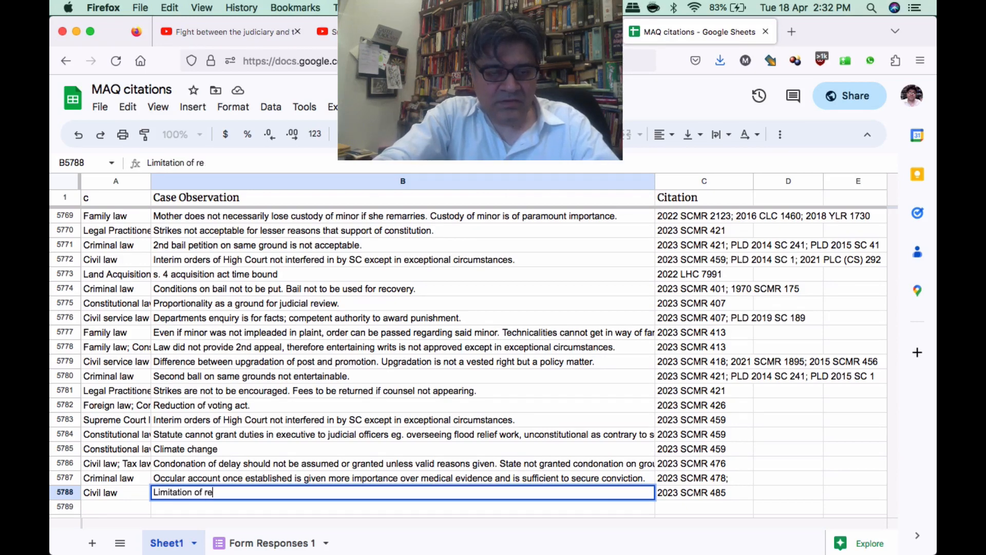
type("storation ")
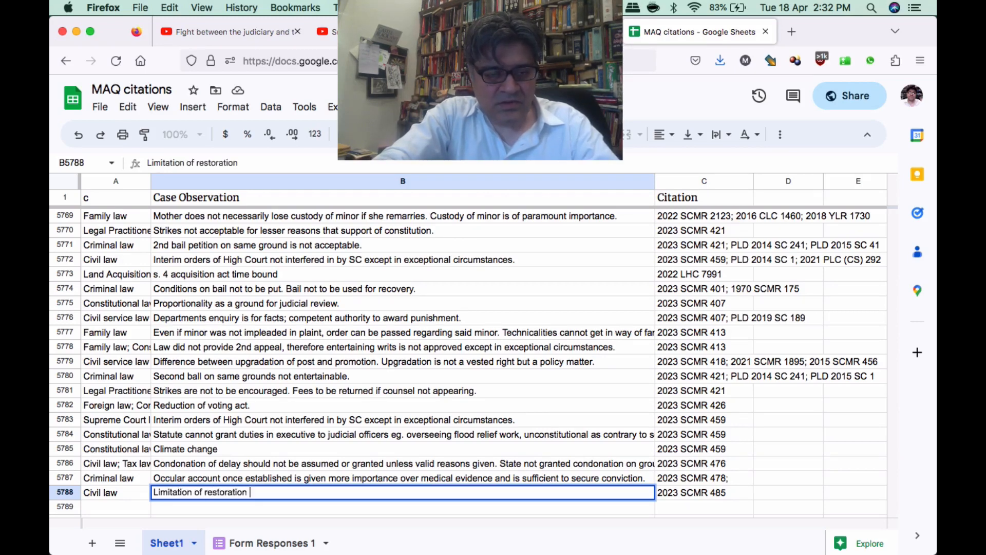
type("of revision is ")
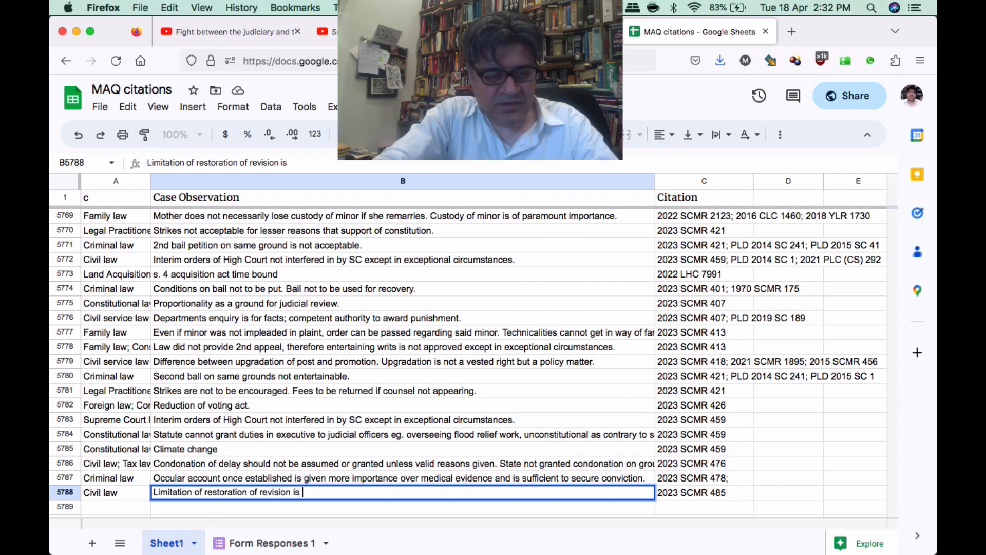
type("3 years")
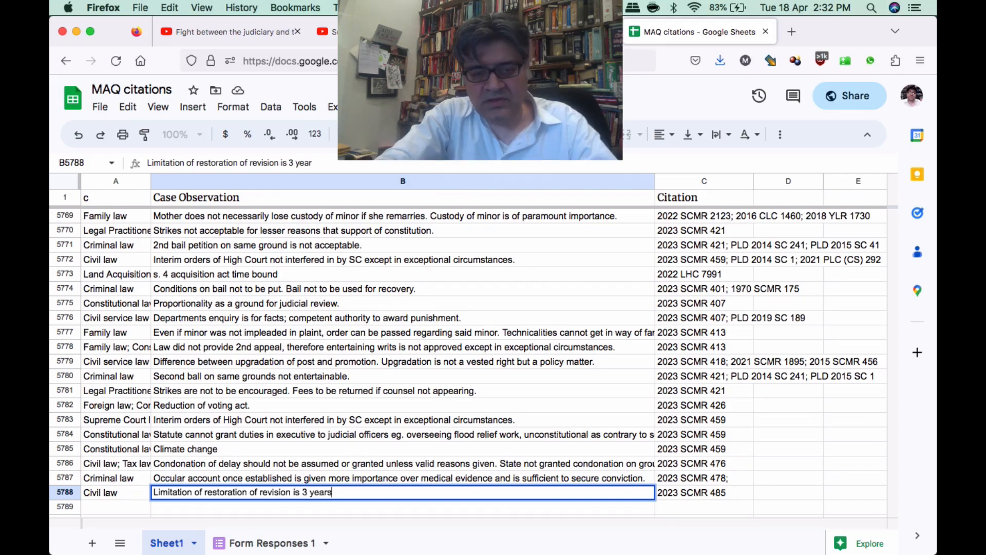
End the first sentence of the row 5788 observation with a period and add "Restoration of appeal or suit is 90 days.".
type(". Resto")
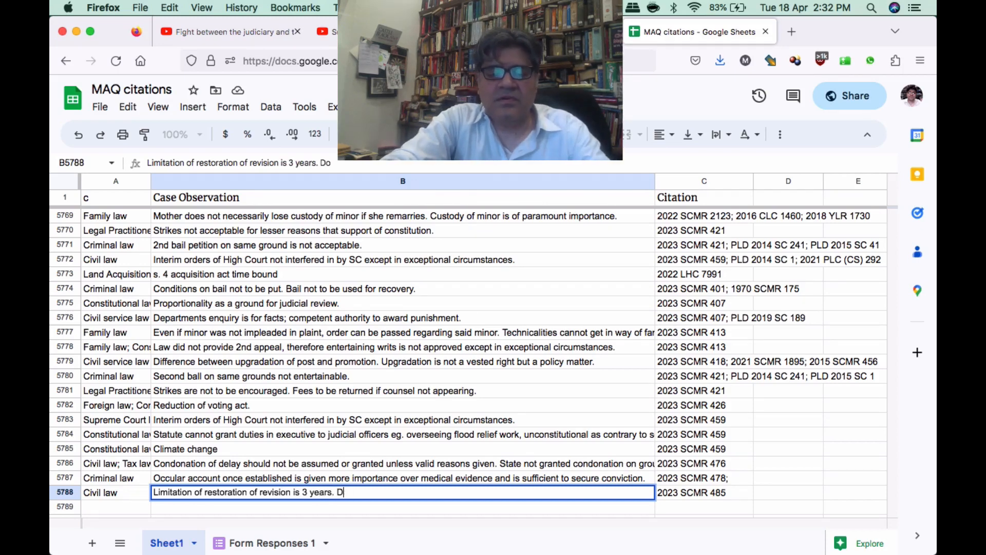
type("ration ")
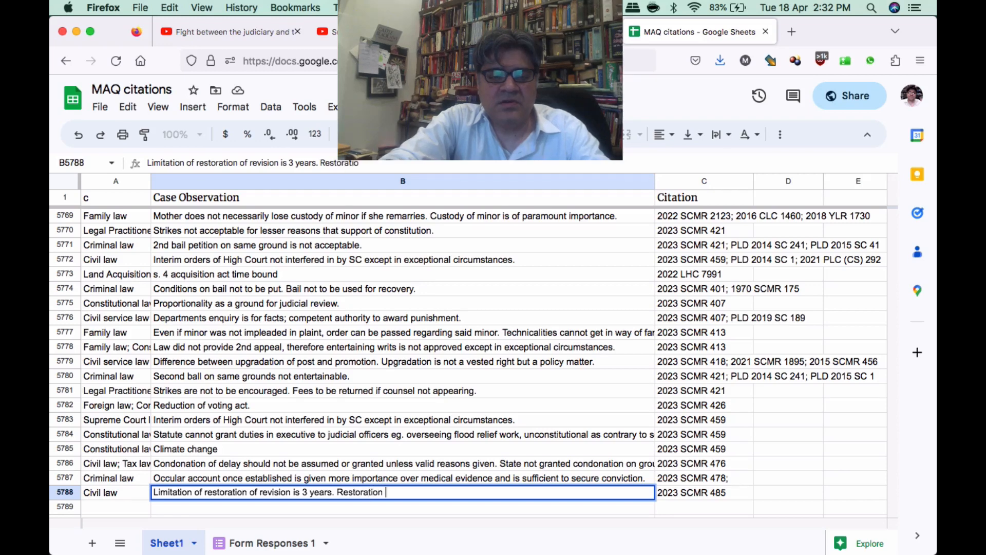
type("of appeal and sui")
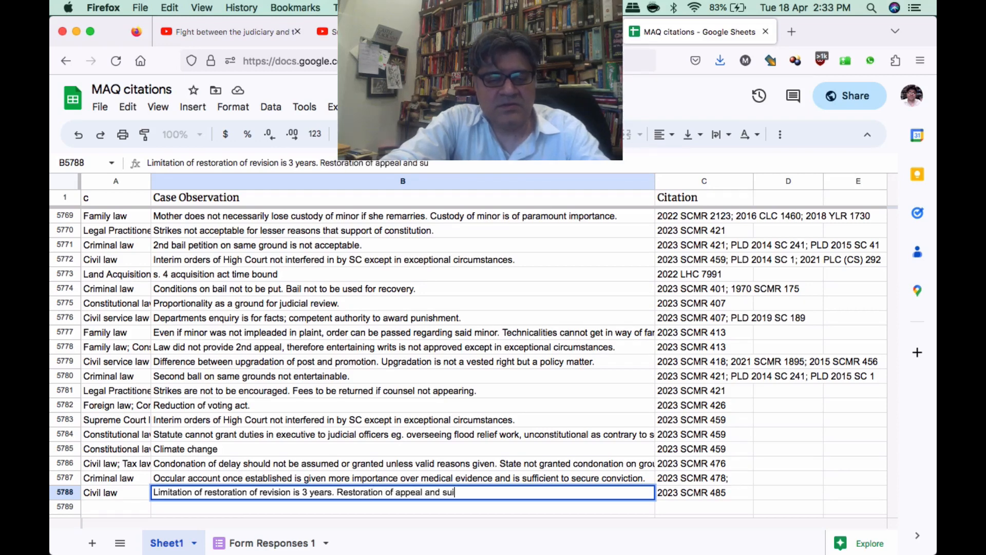
key("BackSpace")
key("BackSpace")
key("BackSpace")
key("BackSpace")
key("BackSpace")
key("BackSpace")
key("BackSpace")
type("or su")
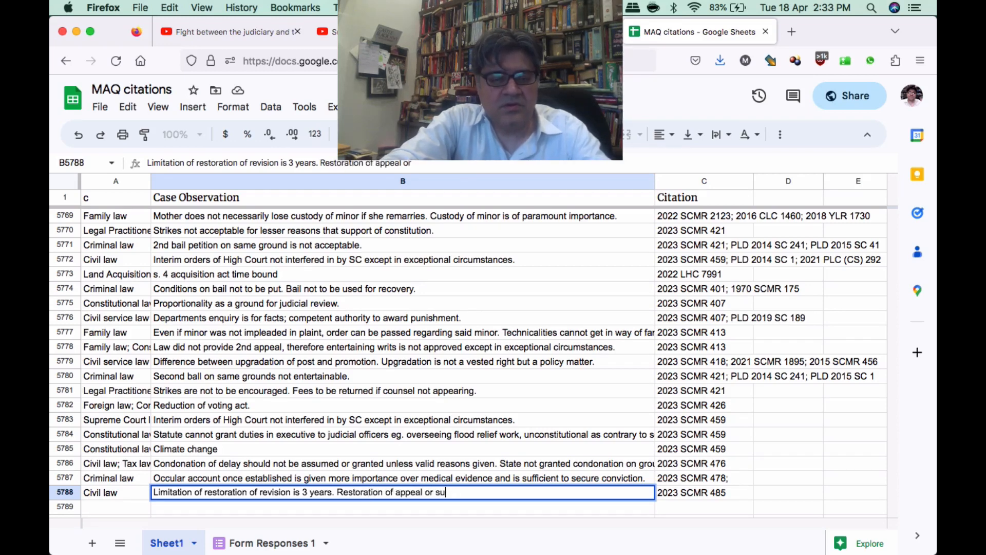
type("it is ")
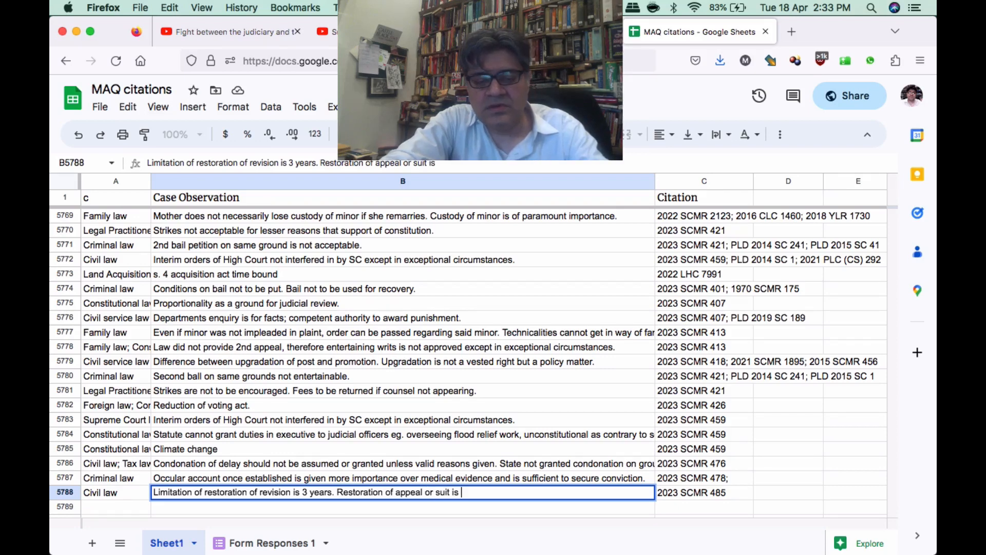
type("90 dat")
key("BackSpace")
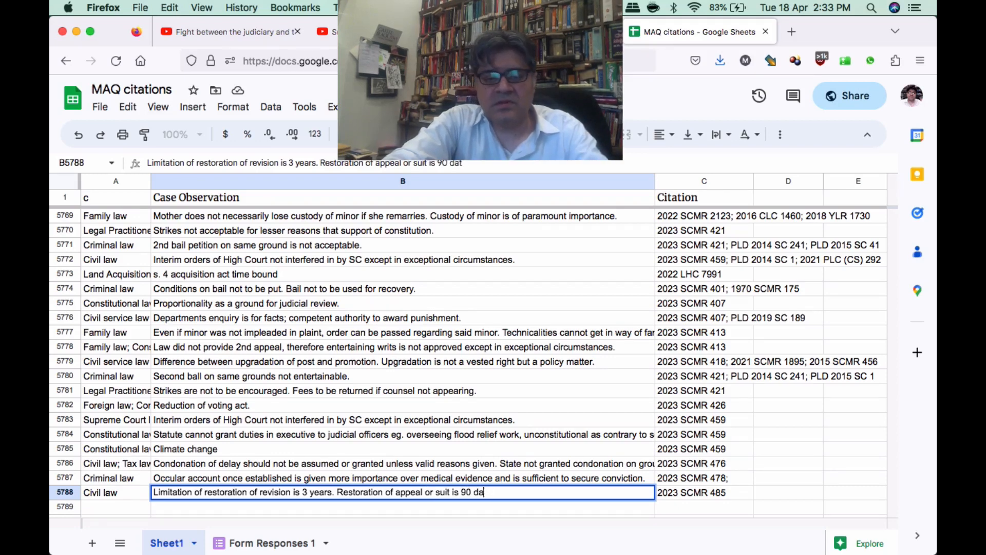
type("ys.")
key("Return")
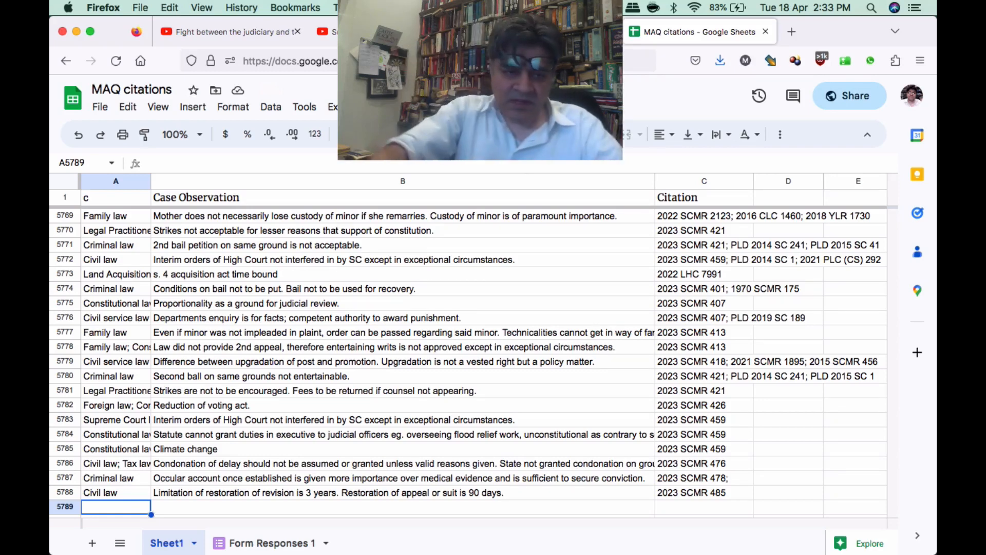
Set row 5789's category to "Criminal law" and start its case observation with "One knife blow, on the spot occurance.".
type("Crim")
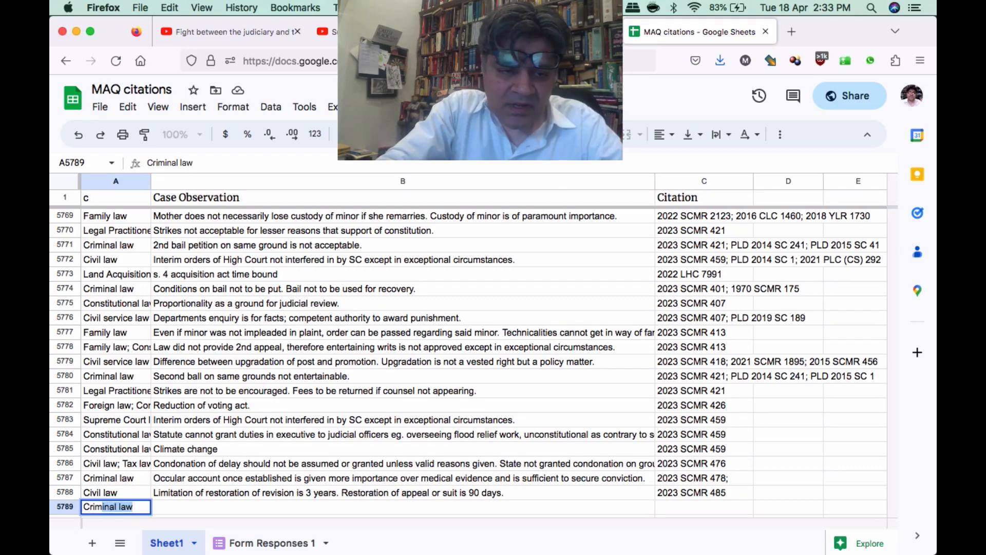
key("Tab")
type("One knife bl")
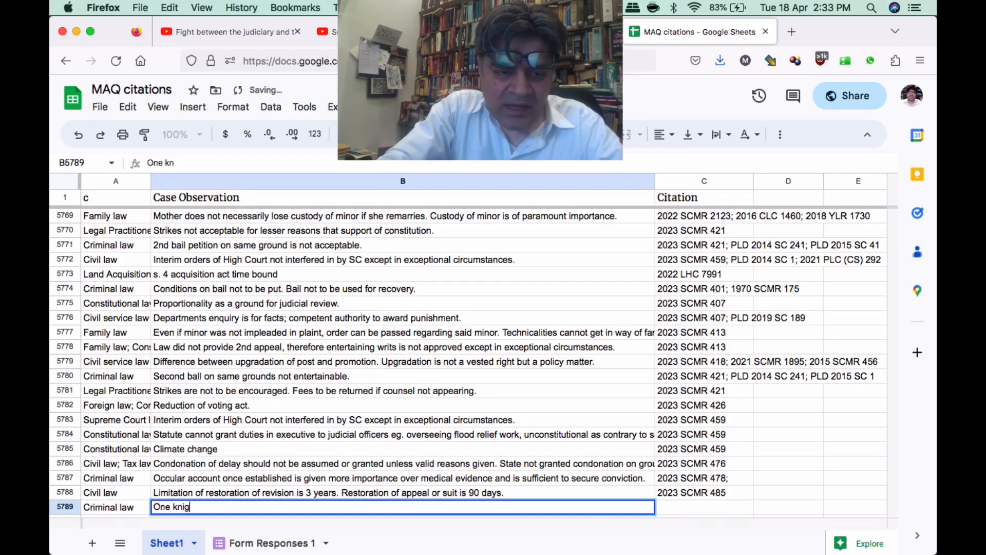
type("ow")
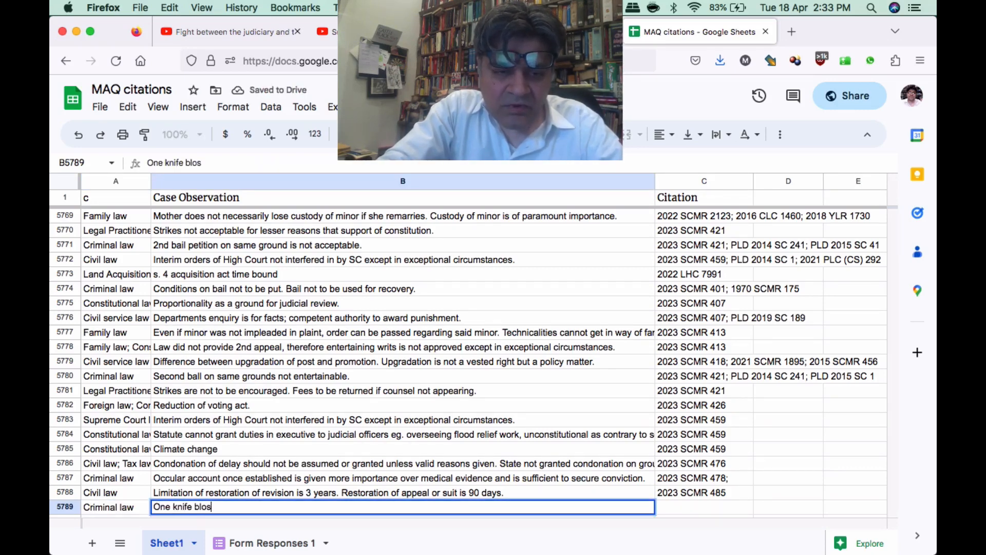
type(", on teh stop")
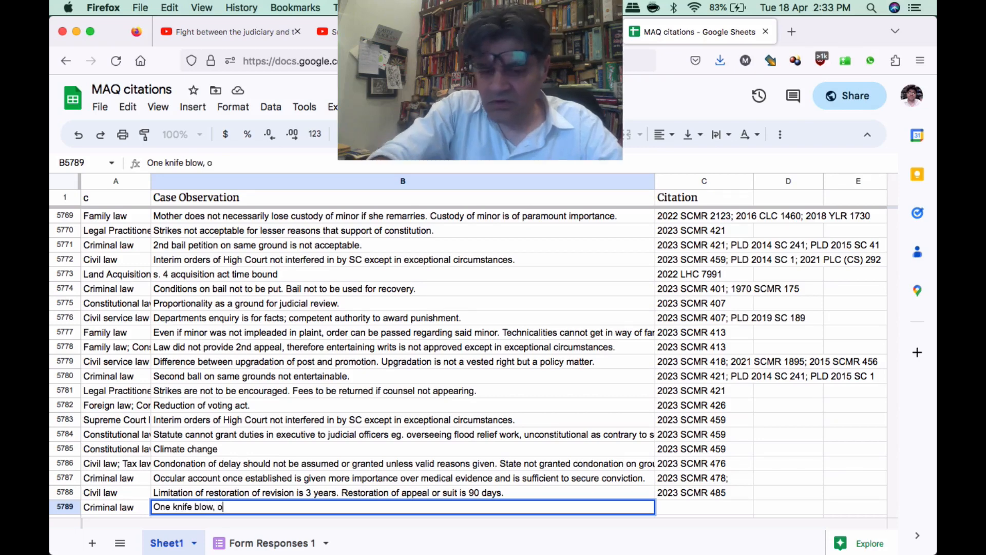
key("BackSpace")
key("BackSpace")
key("BackSpace")
key("BackSpace")
key("BackSpace")
key("BackSpace")
key("BackSpace")
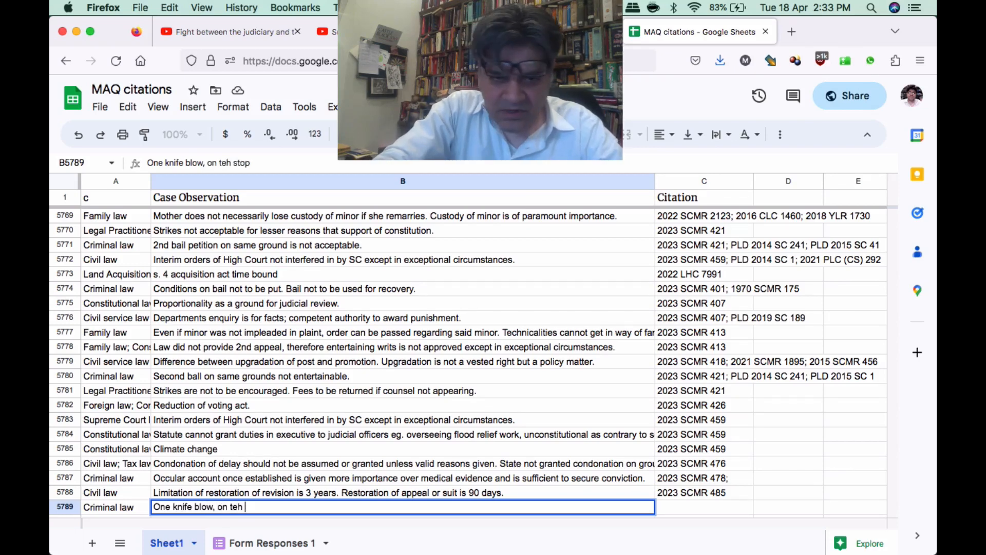
type("he spo")
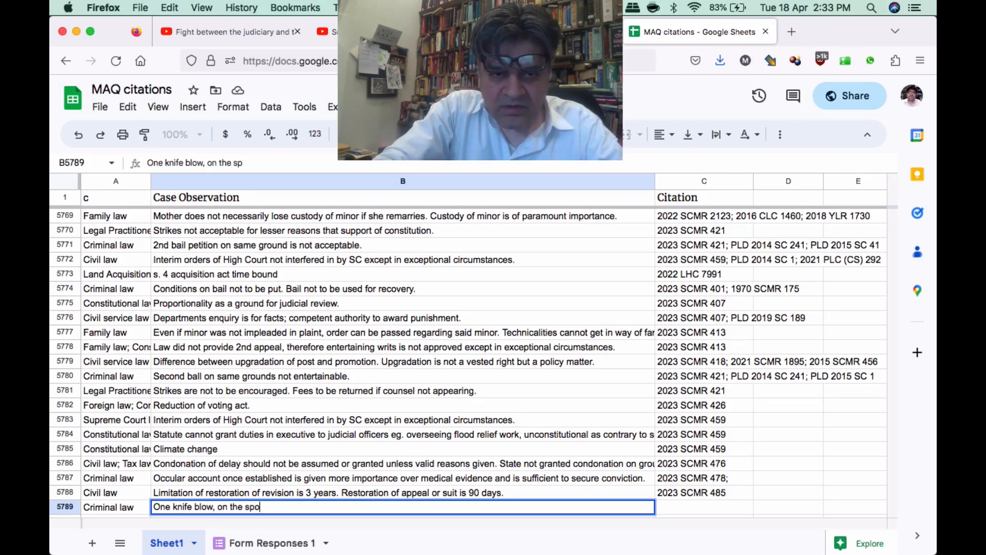
type("t occurance. ")
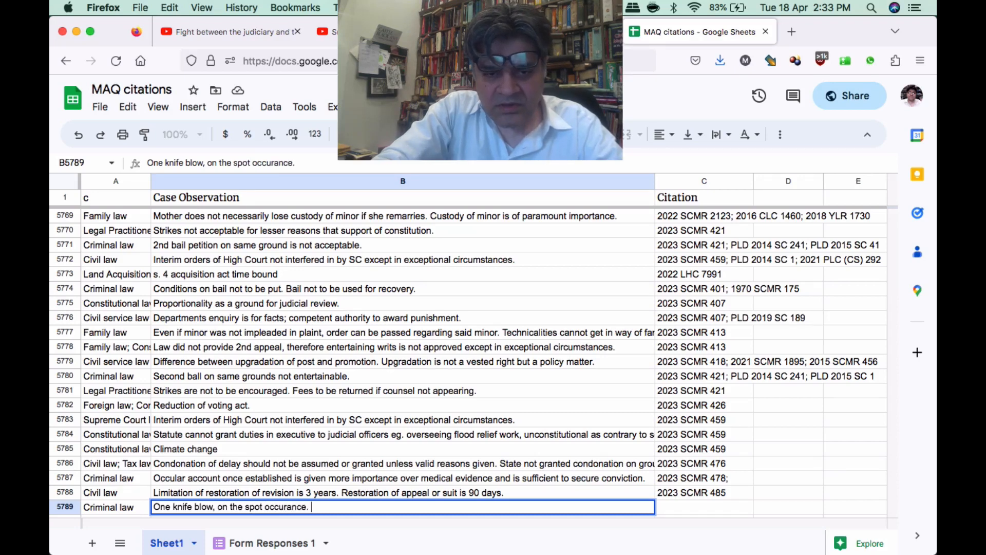
Complete the case observation in row 5789 with the sentence "Grounds for leniency.".
type("Grounds for")
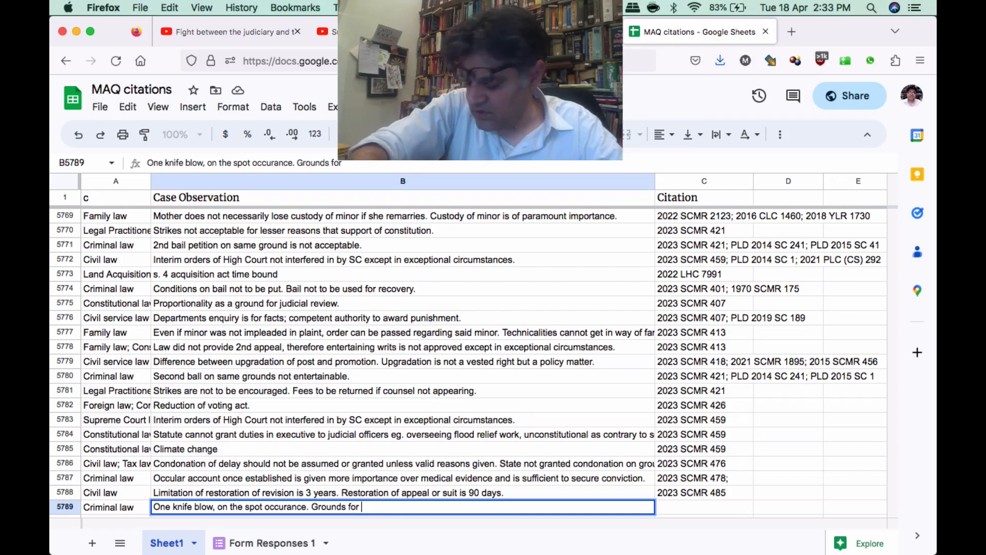
type(" leniency.")
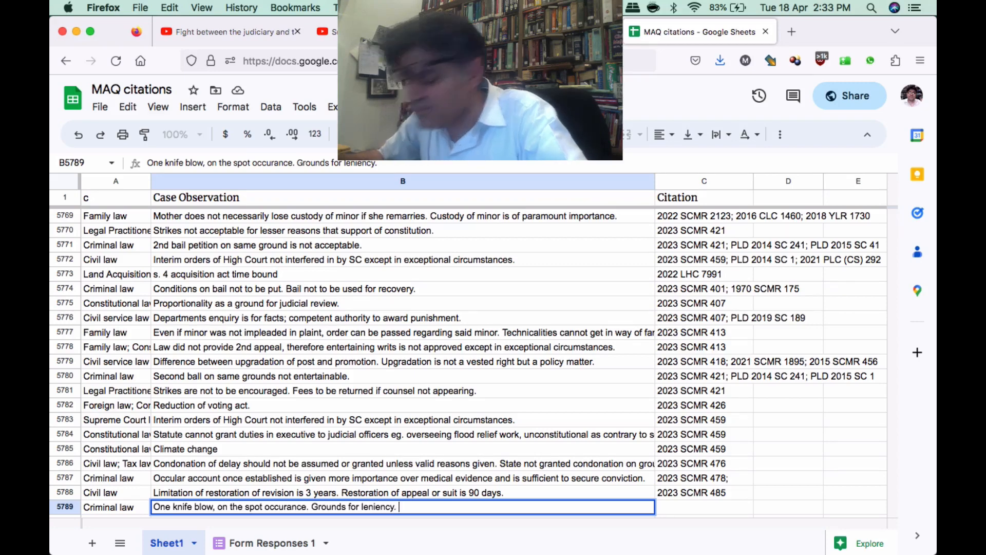
key("Tab")
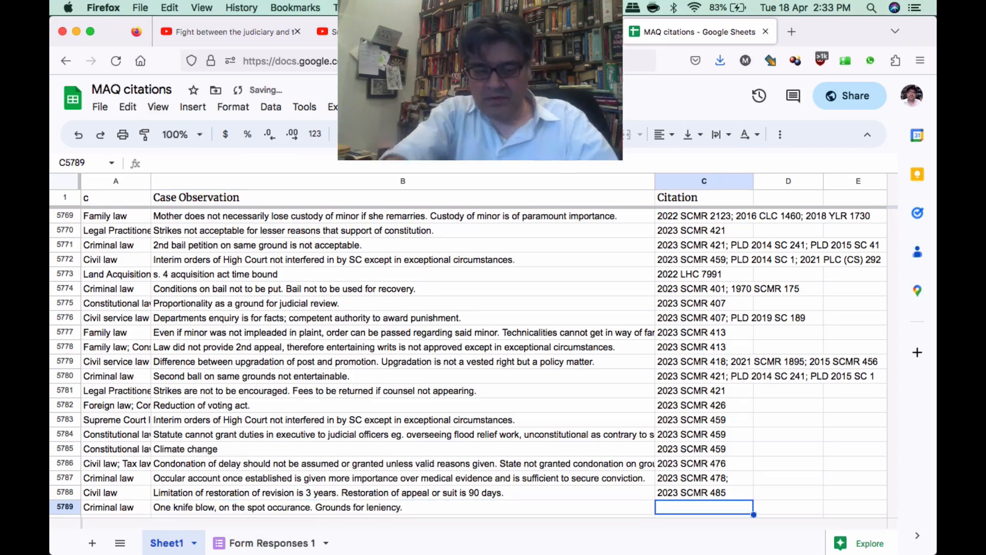
Enter "2023 SCMR 487" as the citation in row 5789.
type("2023 SCMR")
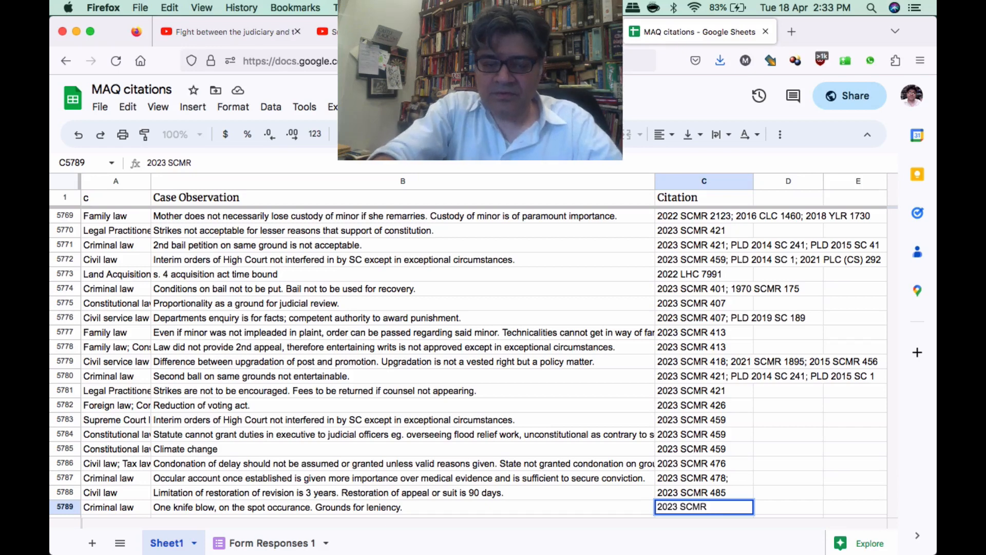
type(" 487")
key("Return")
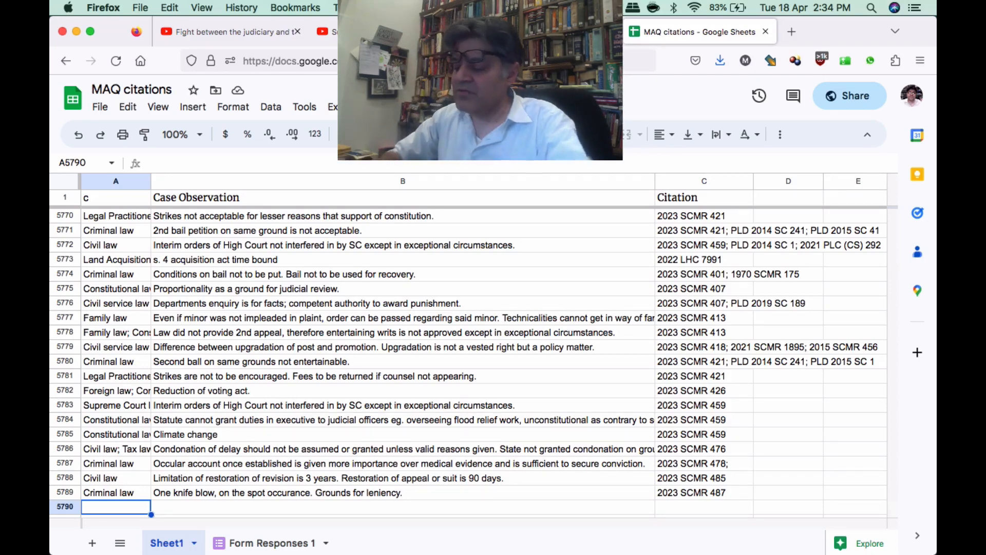
Set the law category of row 5790 to "Land Acquisition law".
type("L")
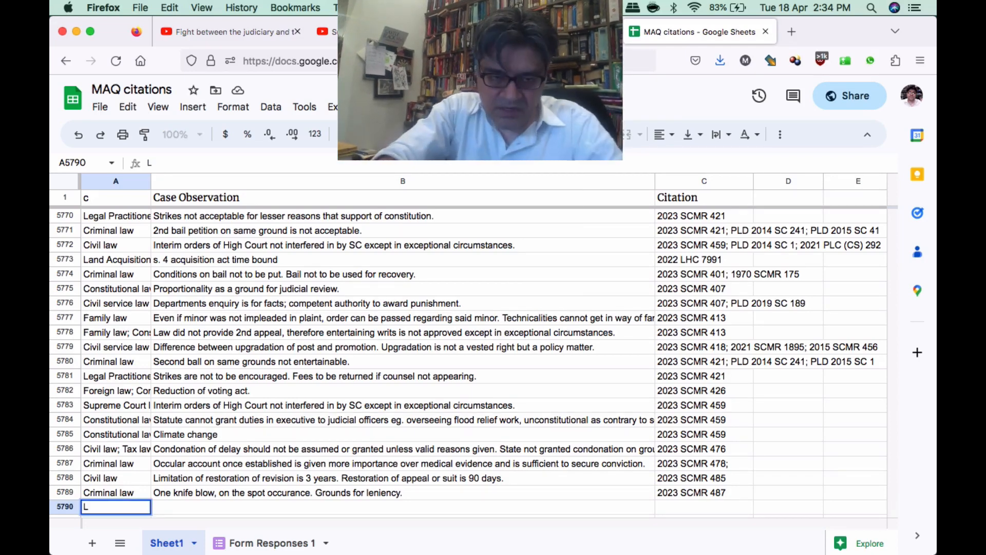
type("and Acq")
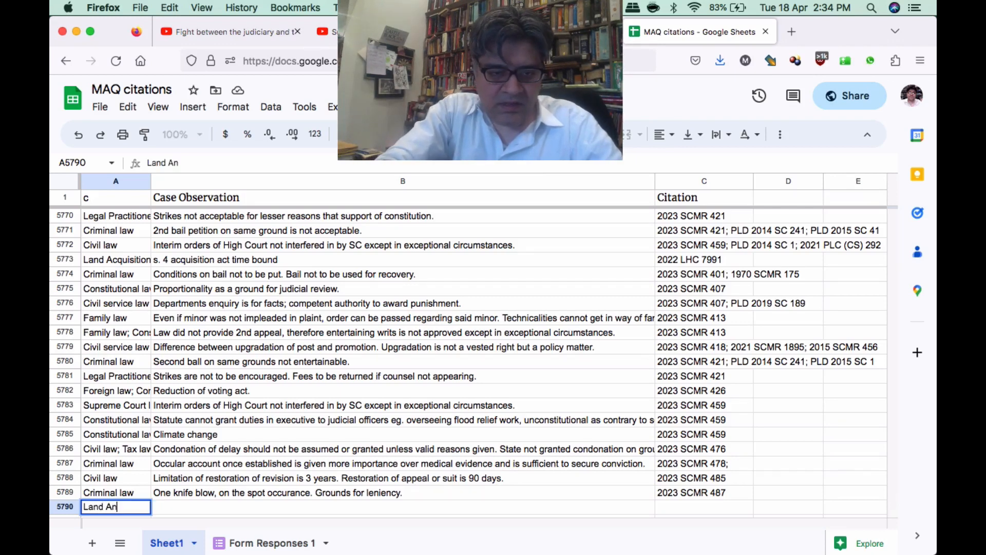
key("BackSpace")
type("cquisition law")
key("Tab")
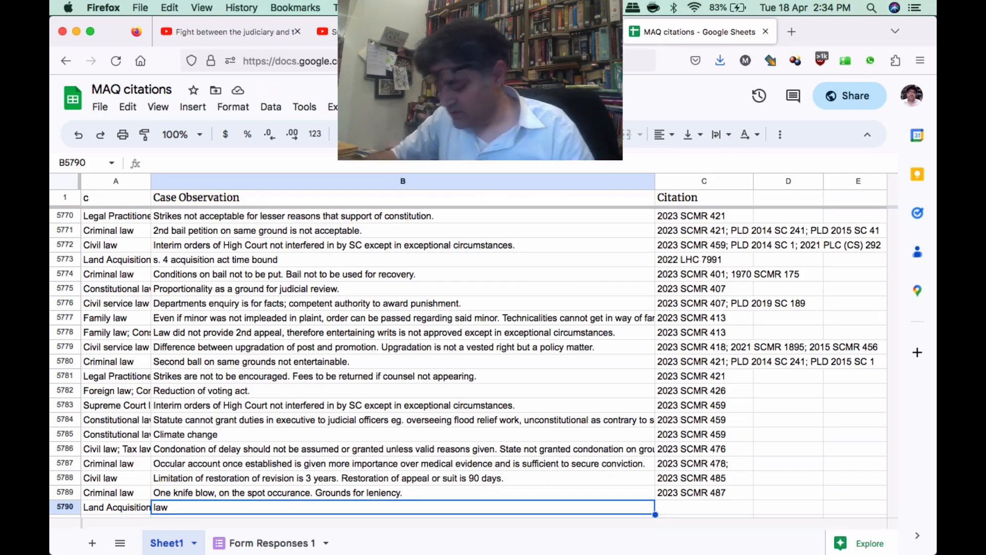
Start the case observation in row 5790 with "Compensation mechanism provided in Act.".
type("X")
type("Mo")
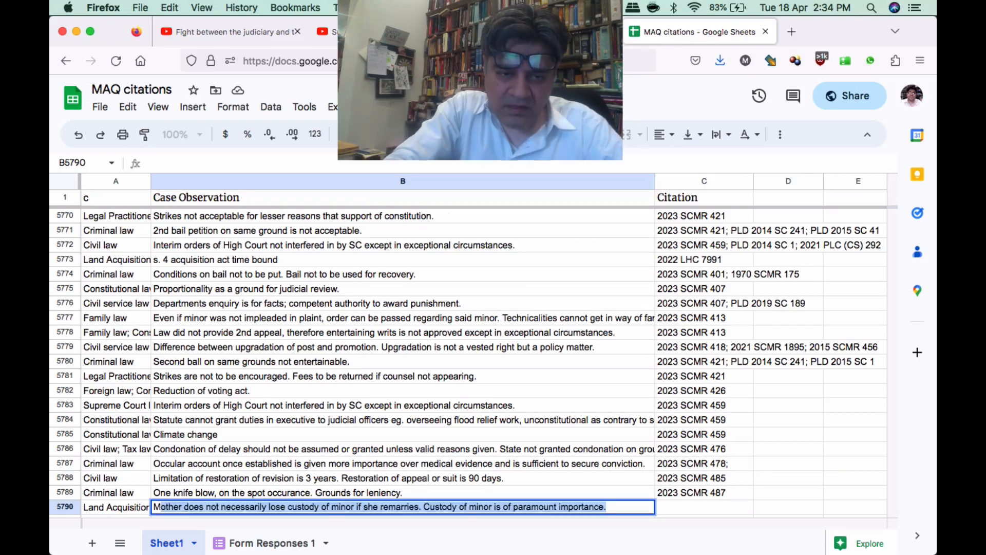
key("BackSpace")
key("BackSpace")
type("Compensation me")
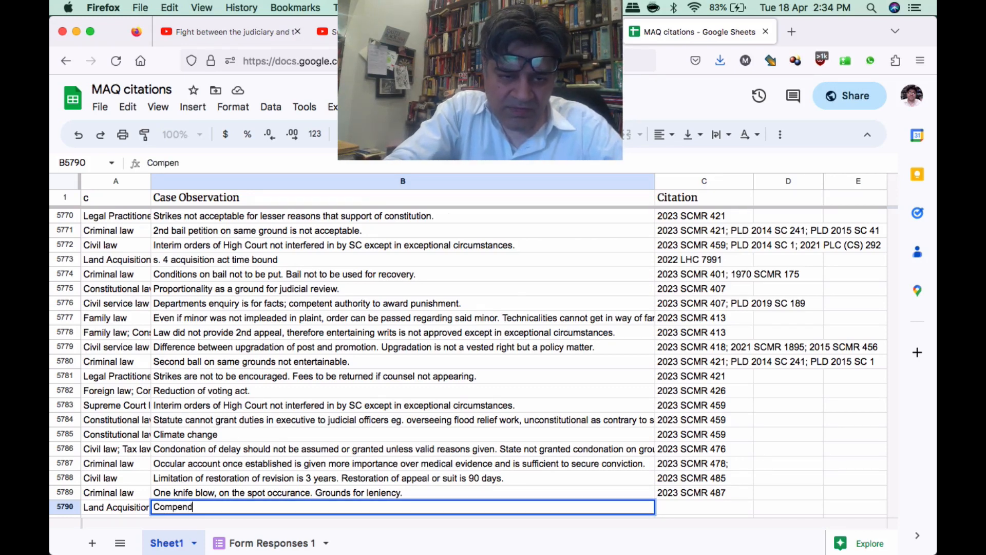
type("cha")
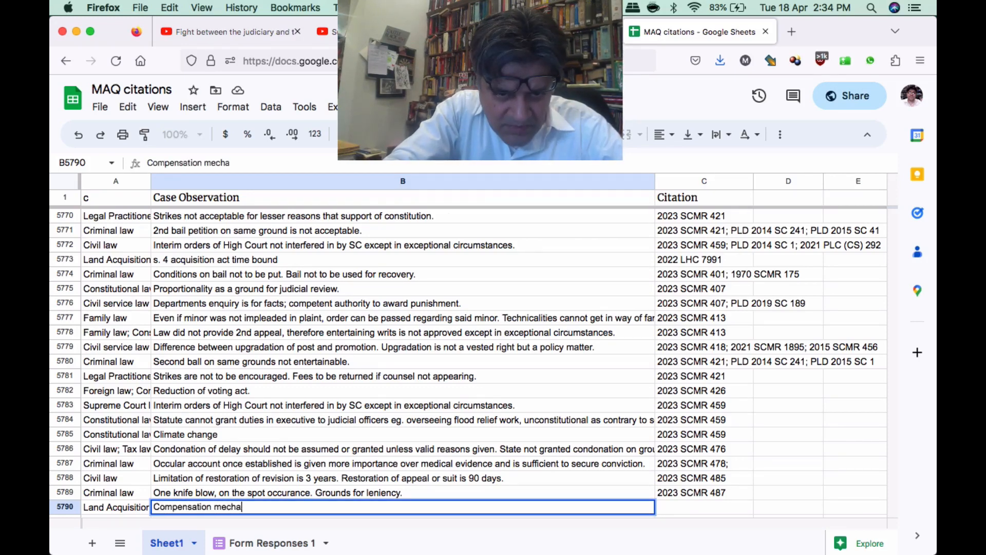
type("nism provide")
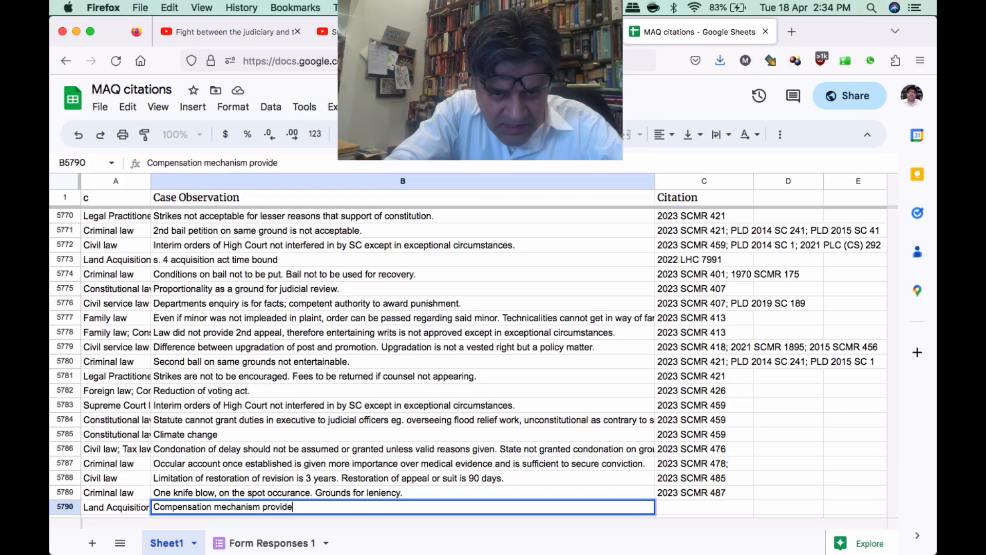
type("d in Act. ")
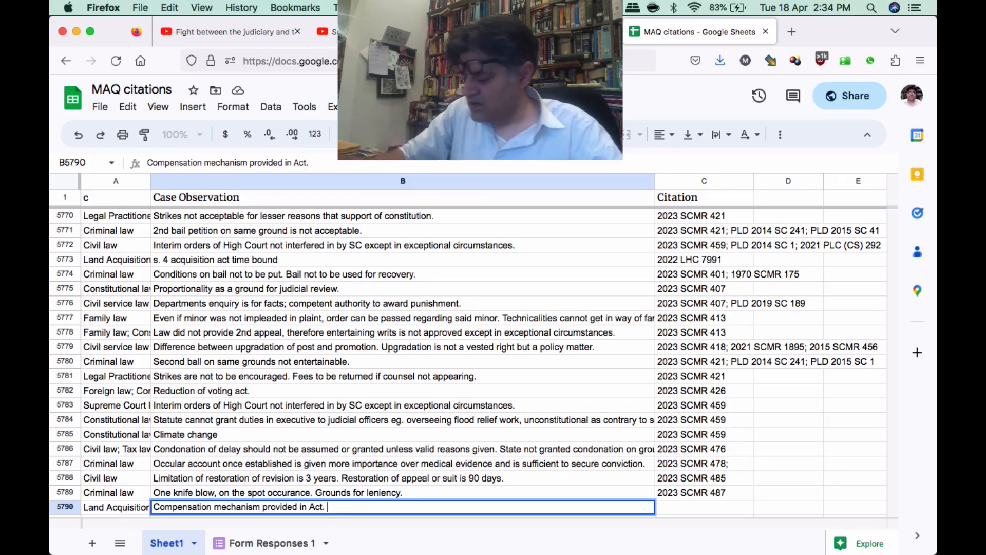
Add the sentence "Should normally not be interfered with in 199." to the row 5790 case observation.
type("Should normally n")
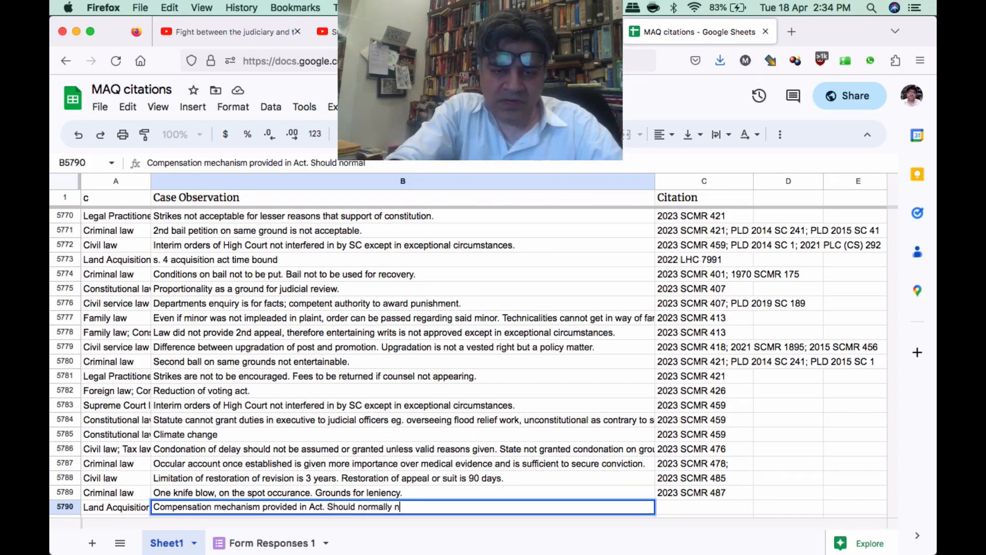
type("ot be interfered")
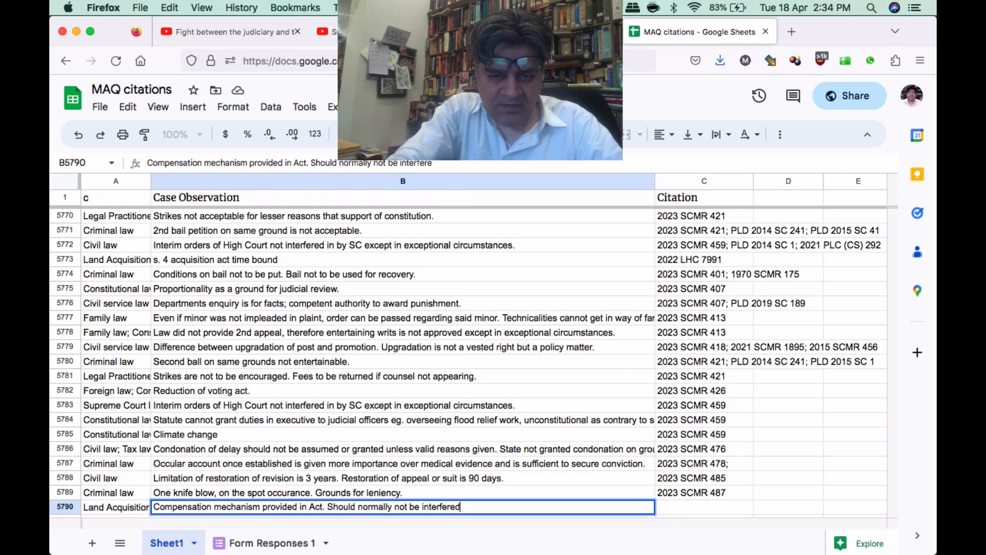
type(" with in 199.")
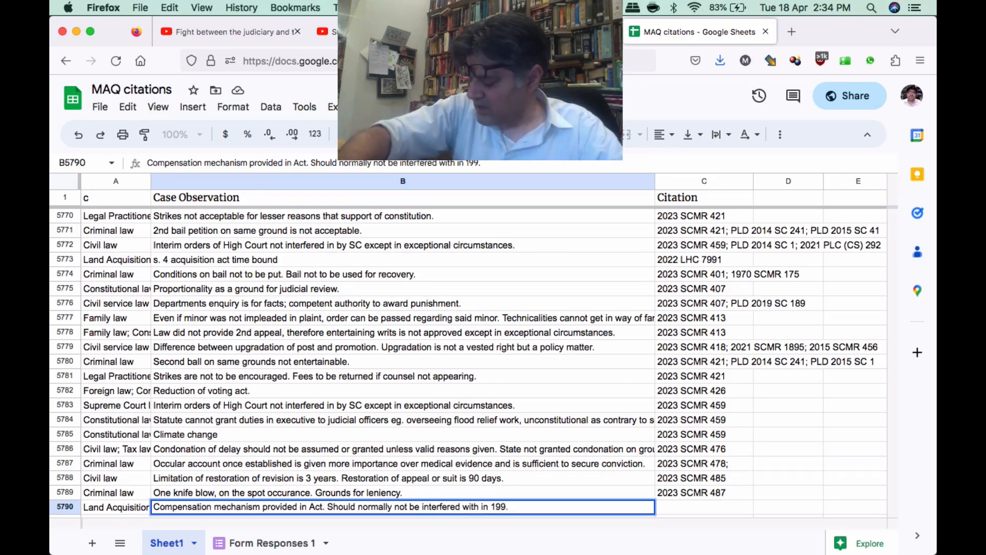
Finish the row 5790 case observation with "Compound interest payable from date of taking of possession till full payment.".
type(" Cmp")
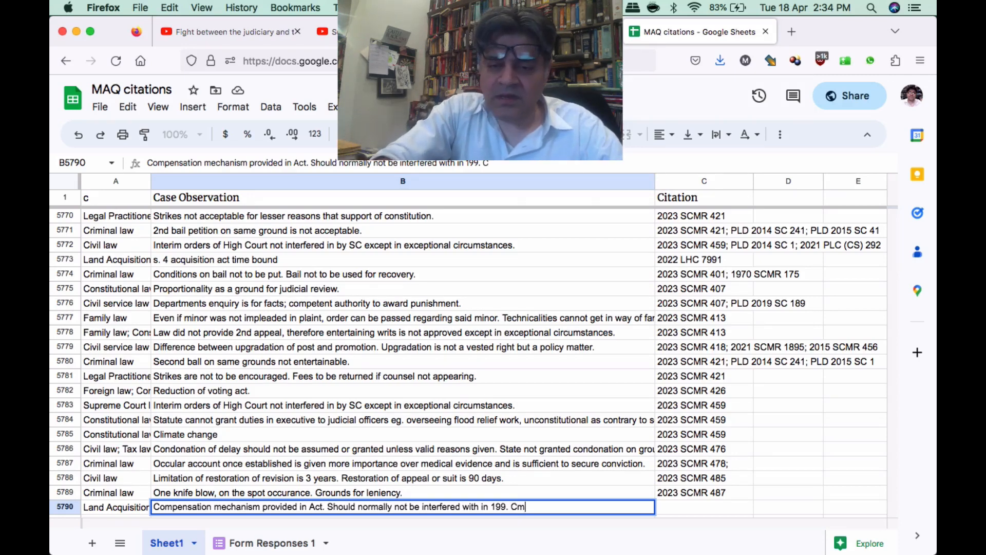
key("BackSpace")
key("BackSpace")
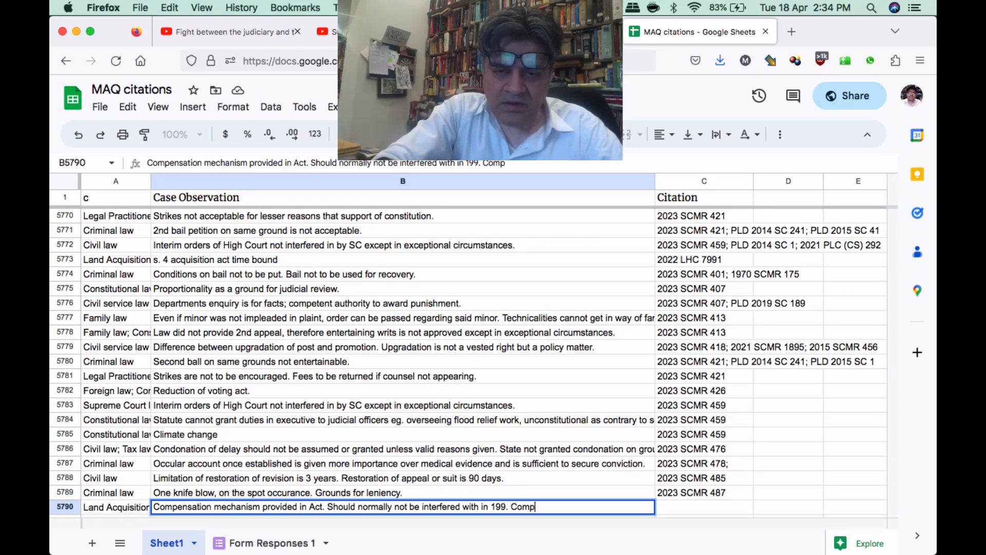
type("ompound inter")
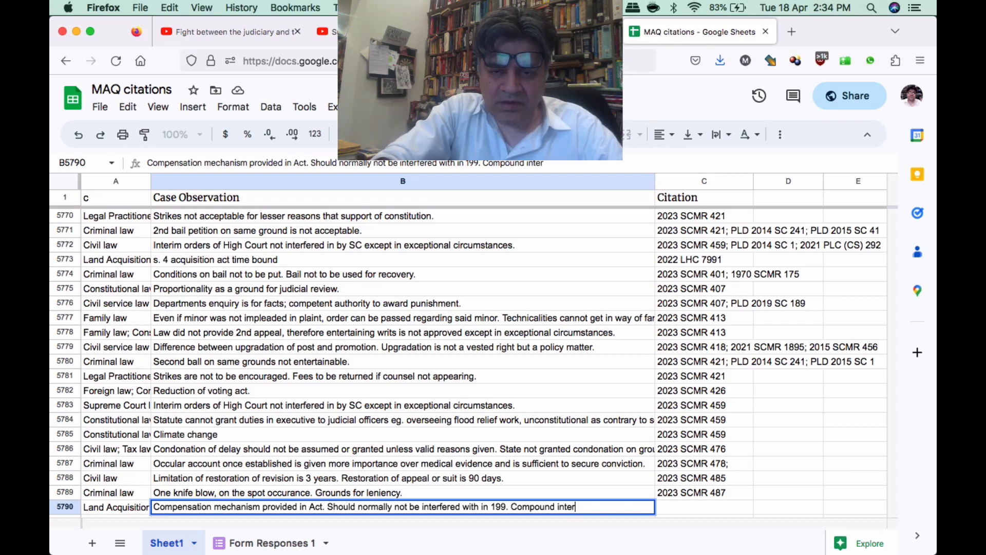
type("est payab")
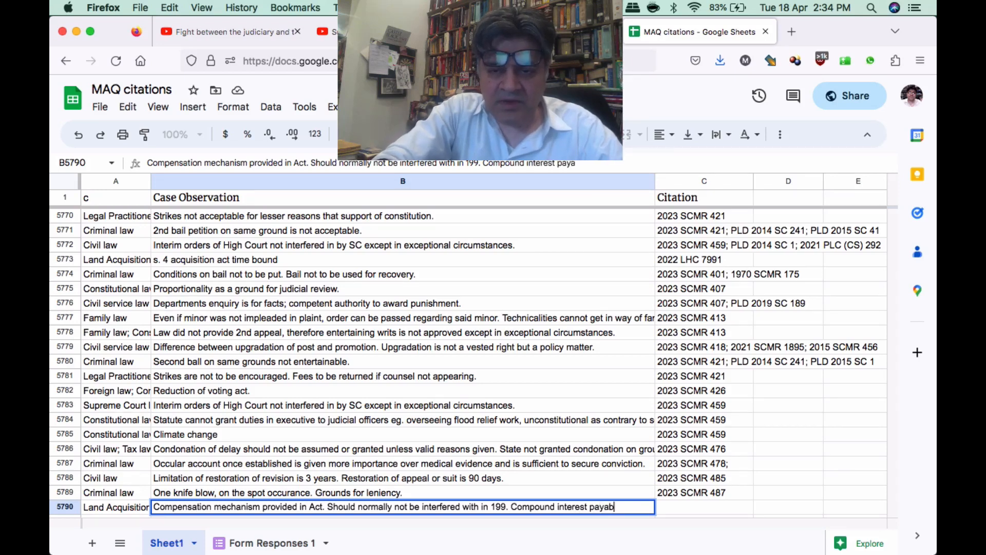
type("le from date of")
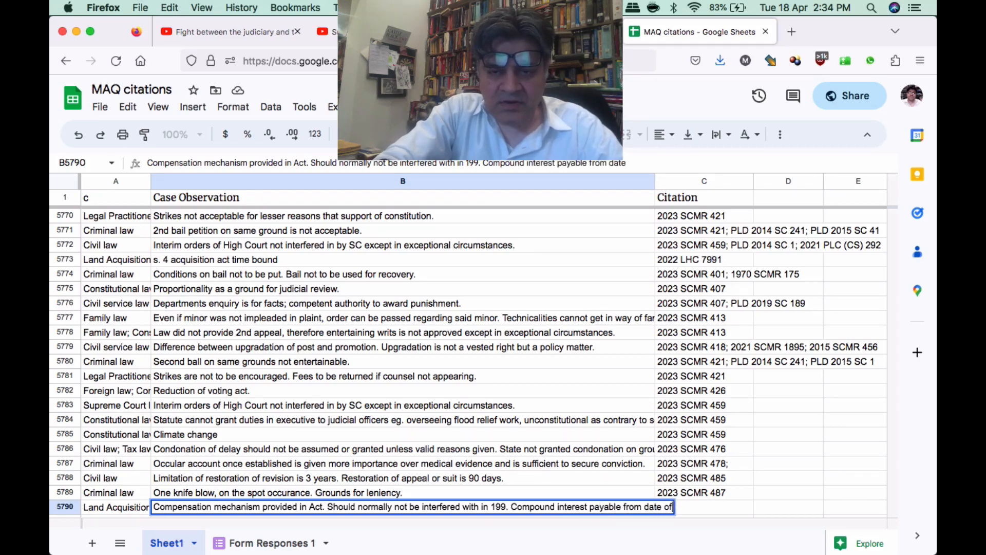
type(" tak")
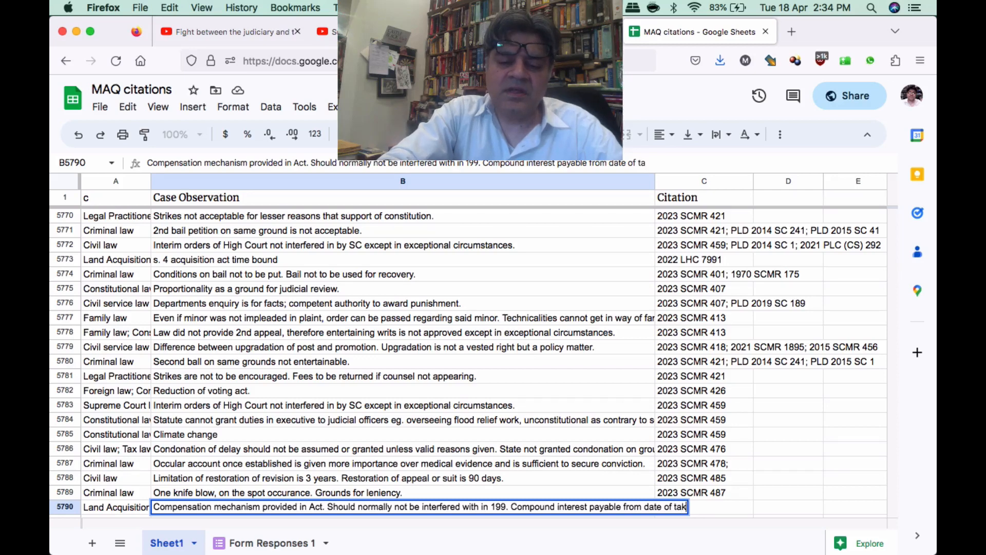
type("ing of possessio")
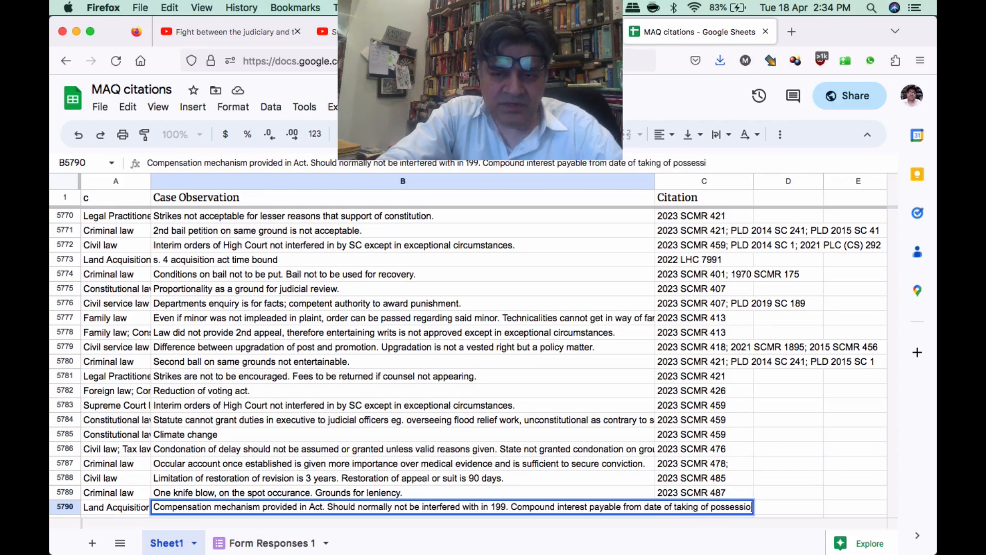
type("n till")
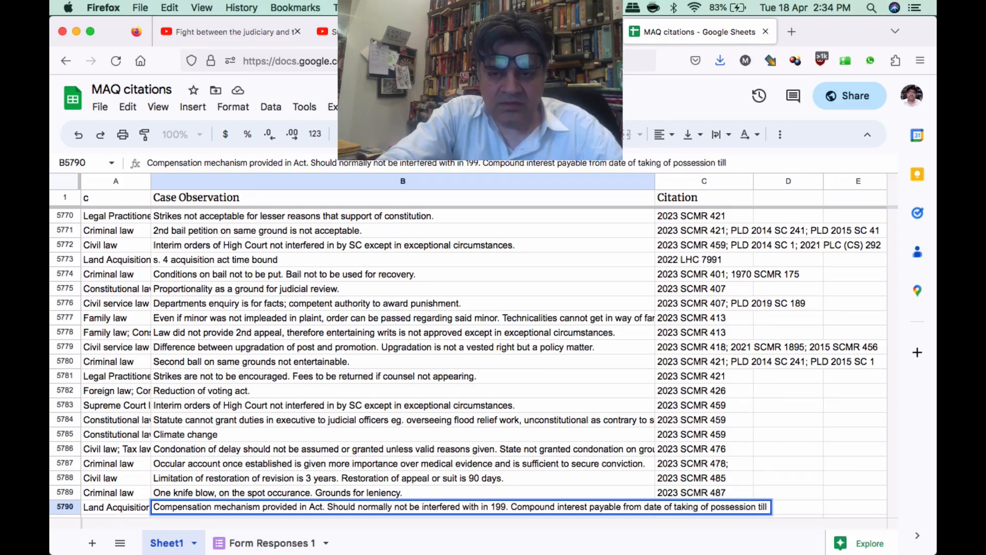
type(" full payment.")
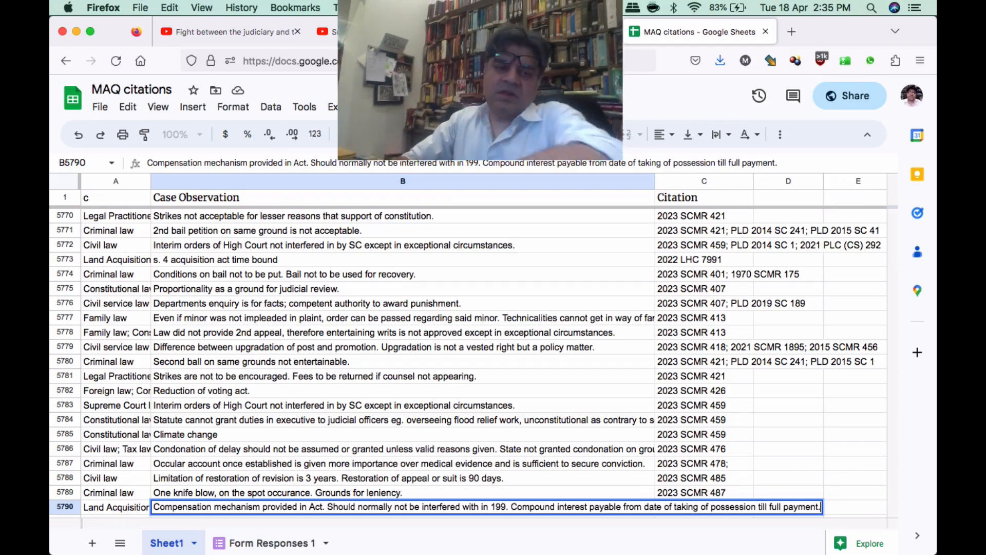
key("Tab")
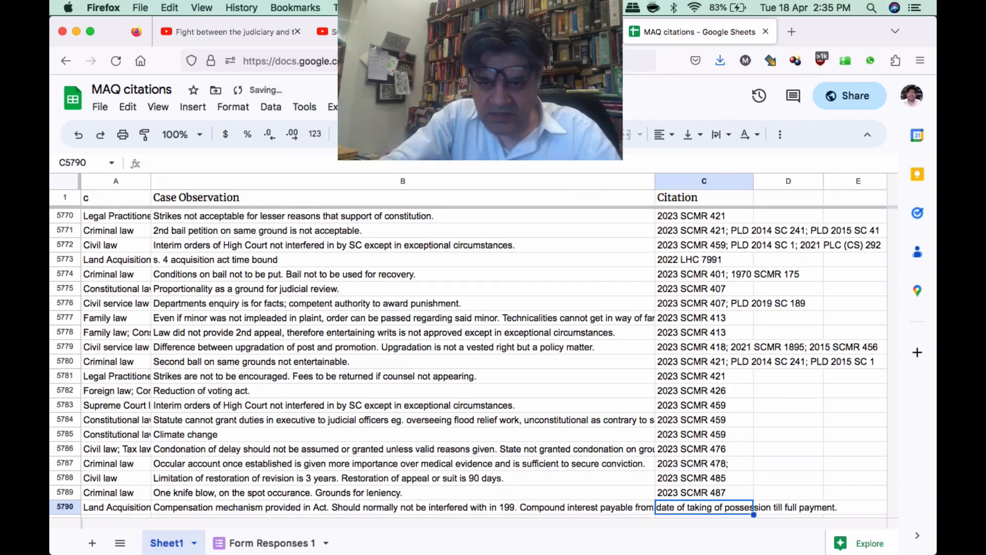
Enter "2023 SCMR 493" as the citation in row 5790.
type("2023 SCMR")
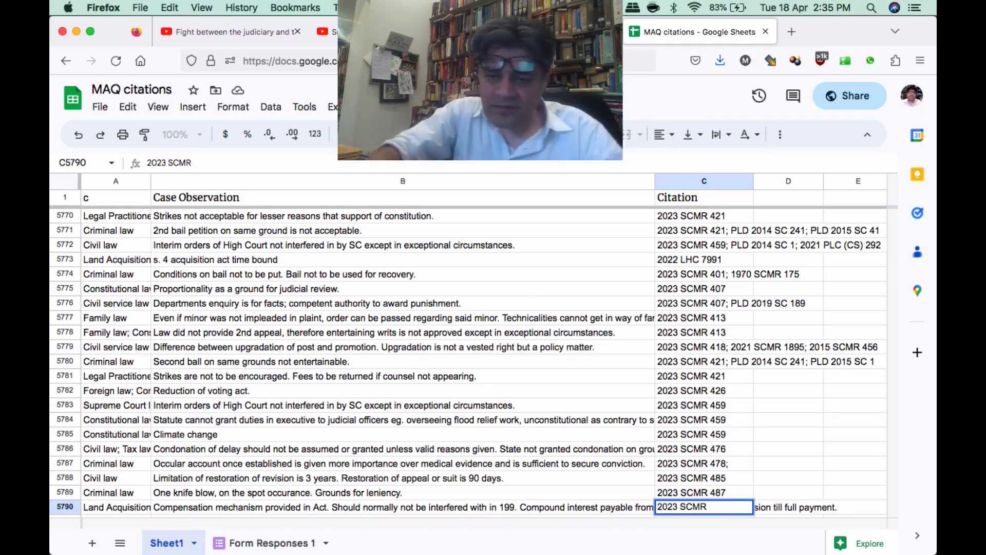
type("93")
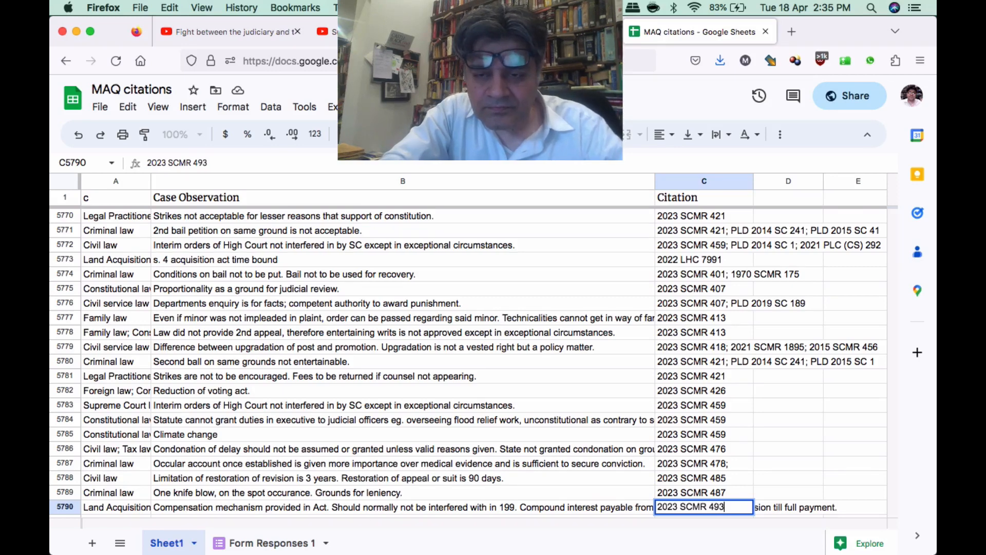
Enter "Contempt of Court law" as the category in row 5791.
key("Return")
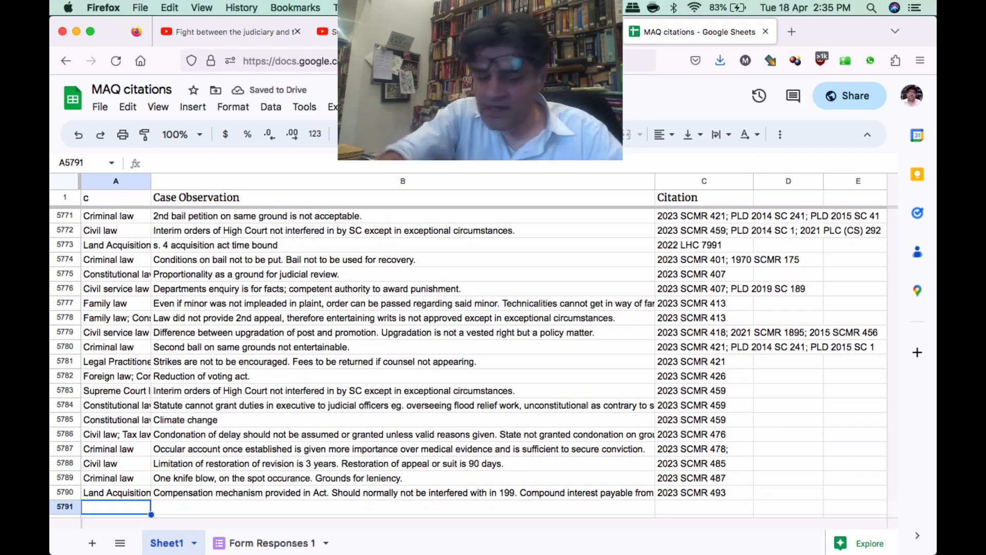
type("Contemp")
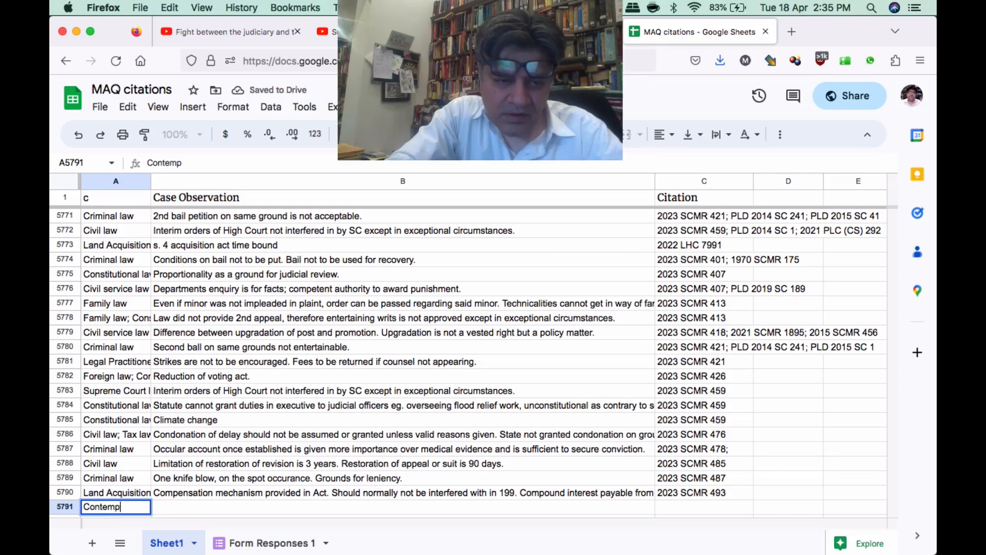
type("t of Court law")
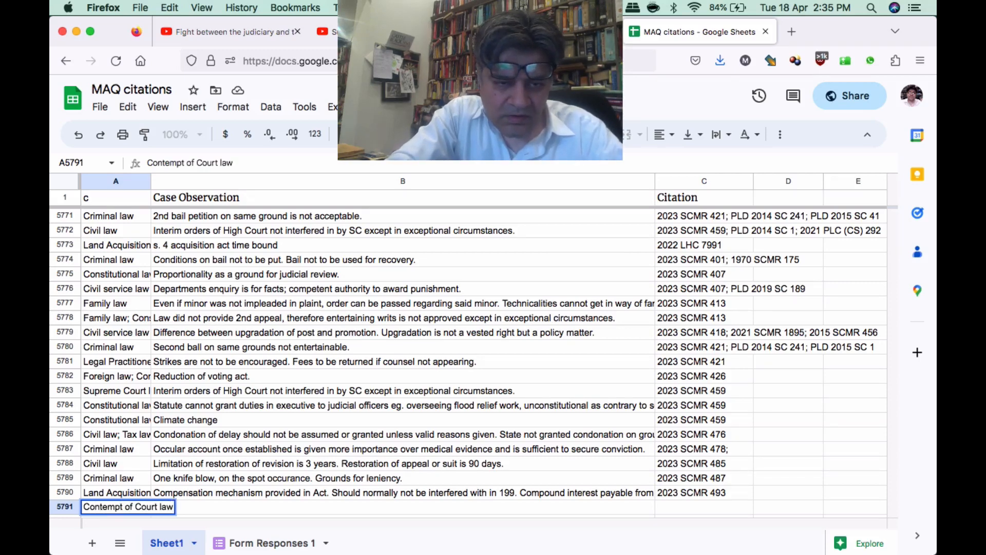
key("Tab")
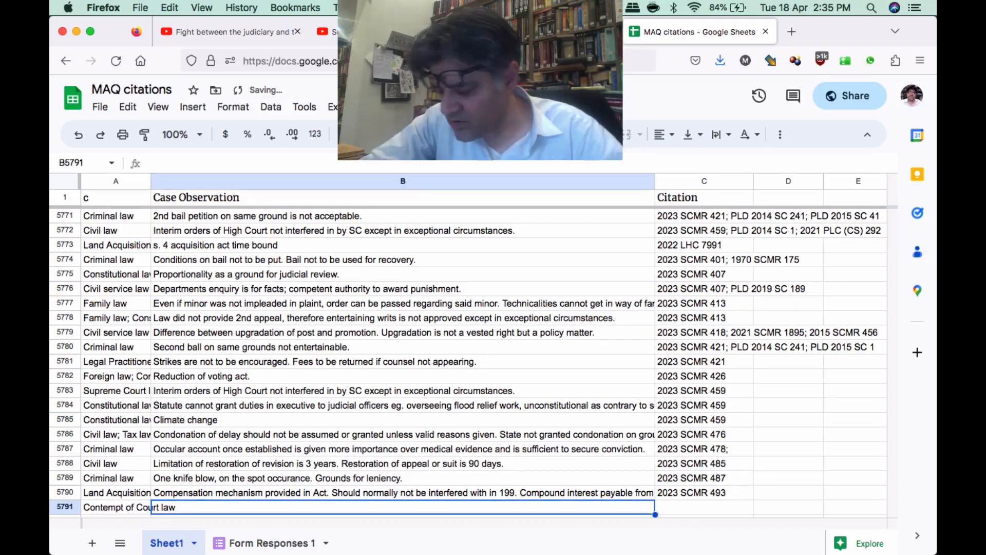
Enter the row 5791 case observation "Contempt jurisdiction should not be used as an alternative to execution proceedings.".
type("Contem")
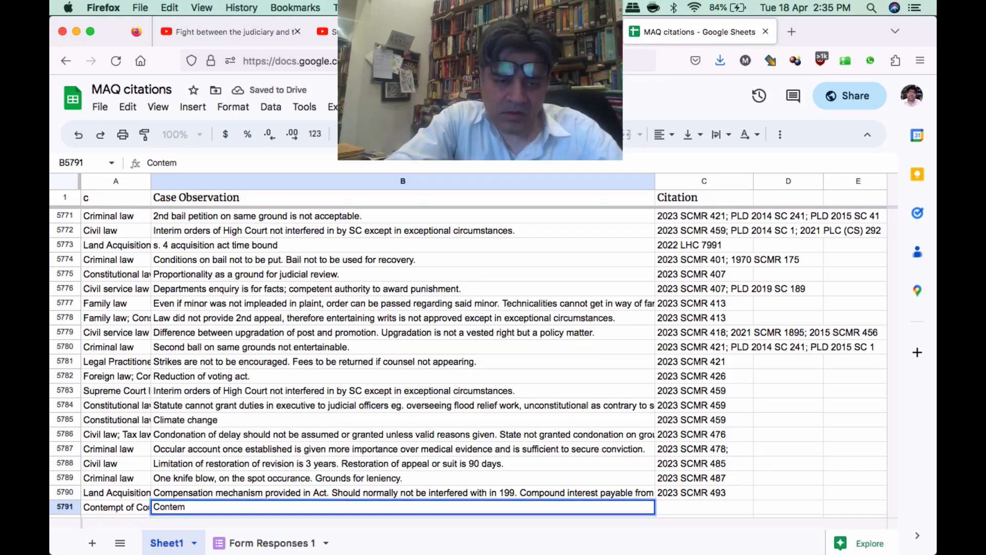
type("pt jurisd")
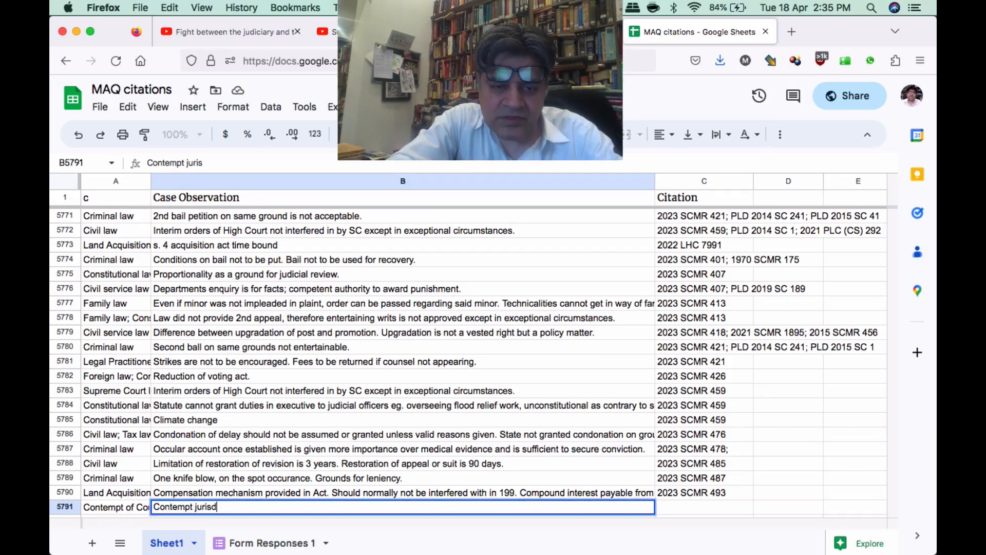
type("iction should n")
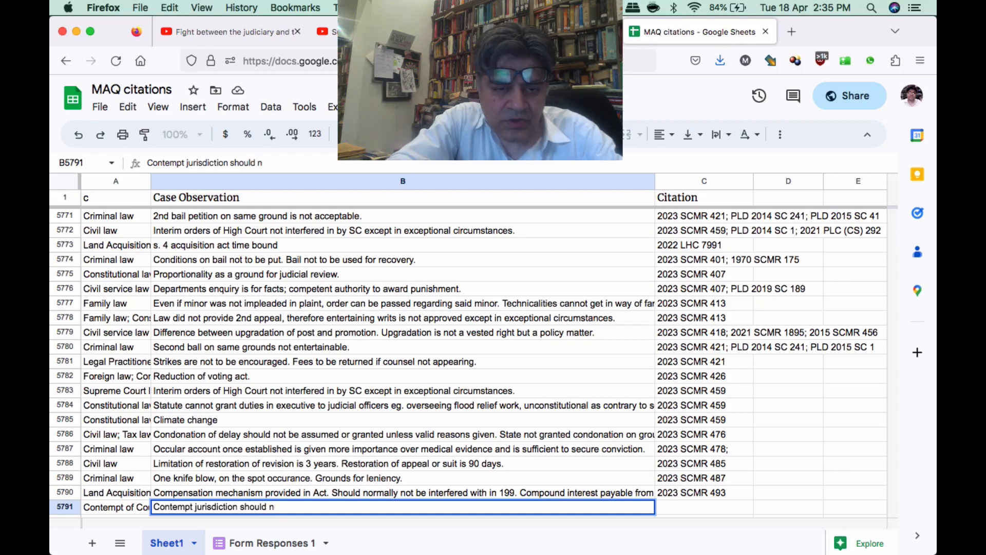
type("ot be used as ")
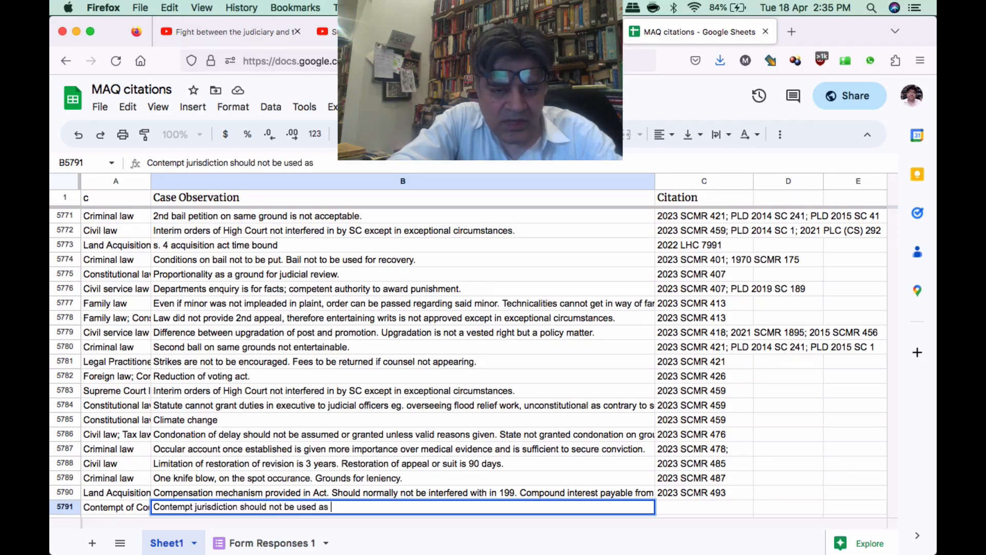
type("an alternative to")
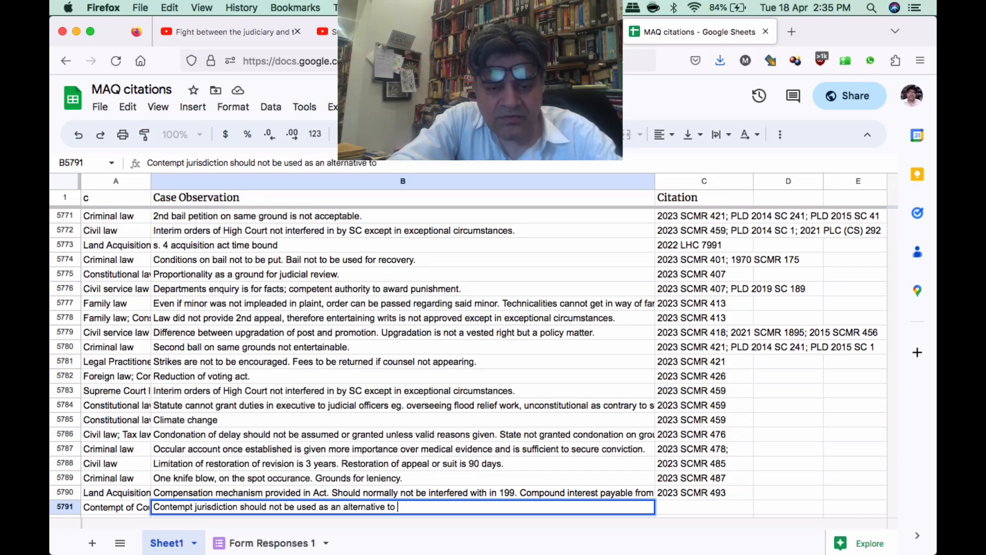
type(" executio")
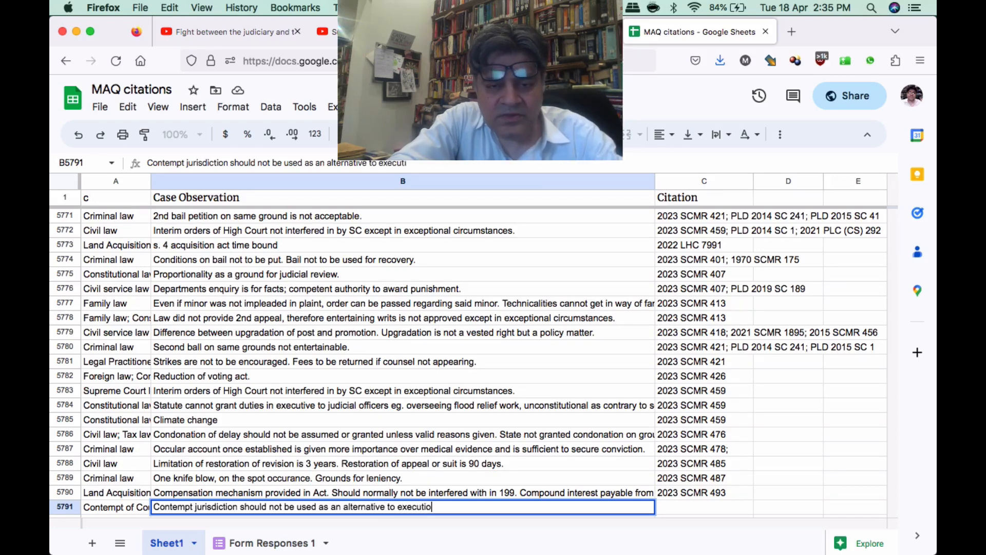
type("n proceedings.")
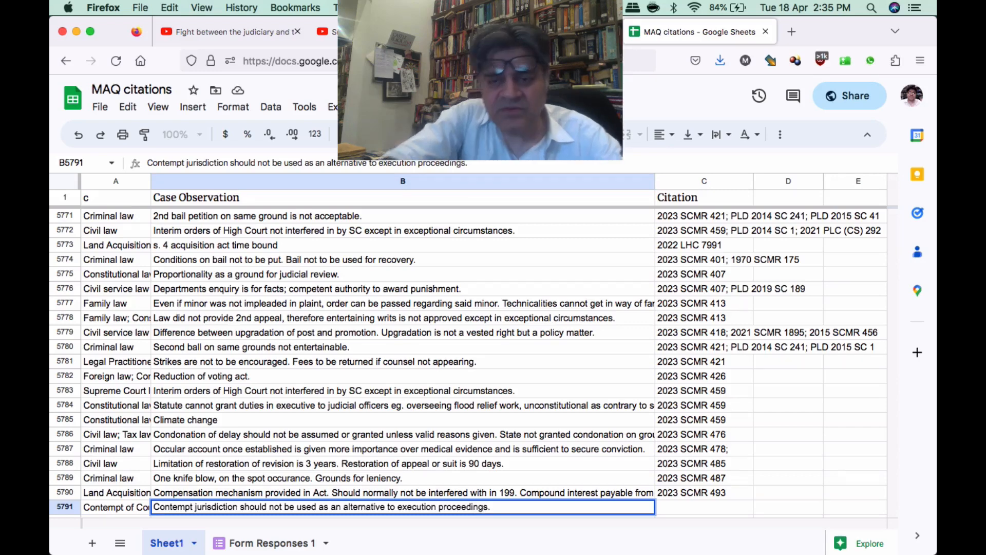
Copy the citation "2023 SCMR 493" from row 5790 into the citation cell of row 5791.
key("Up")
key("Right")
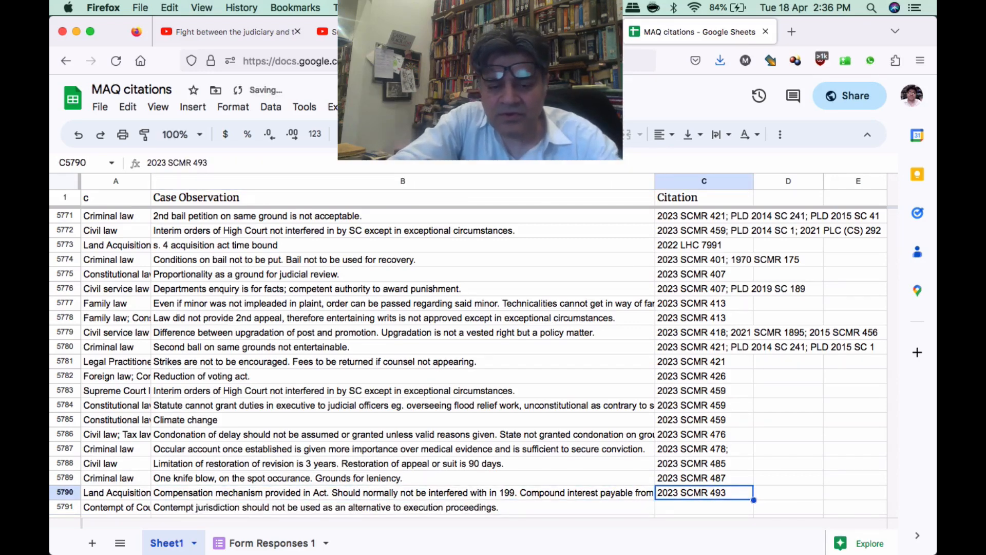
key("super+c")
key("Down")
key("super+v")
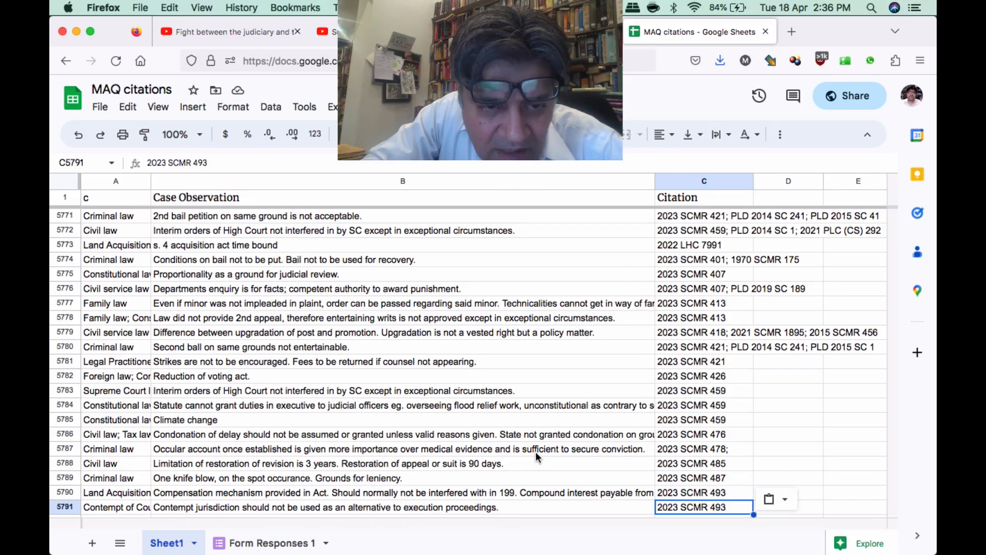
Append "2023 SCMR 501" to the citation in row 5783, separated by semicolons.
left_click(703, 390)
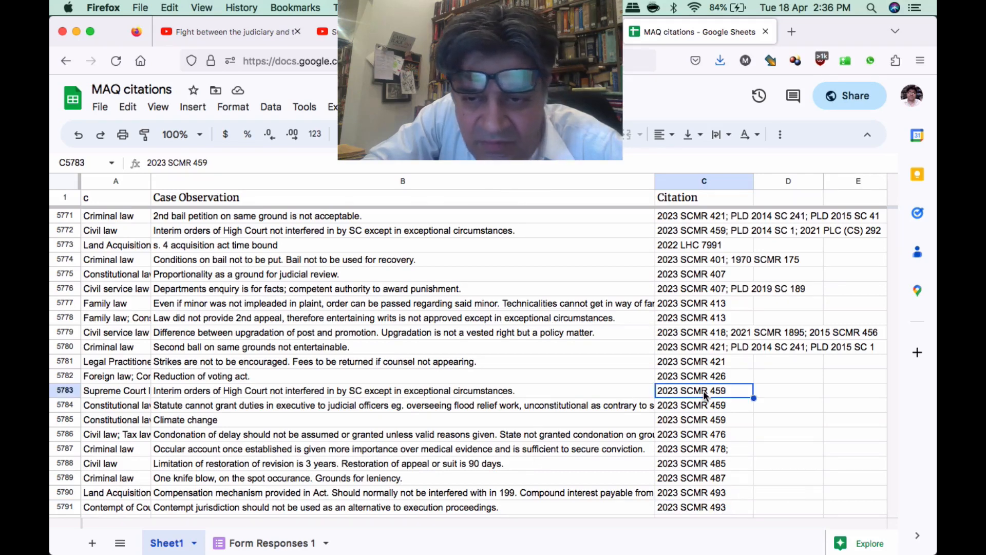
key("Return")
type(";")
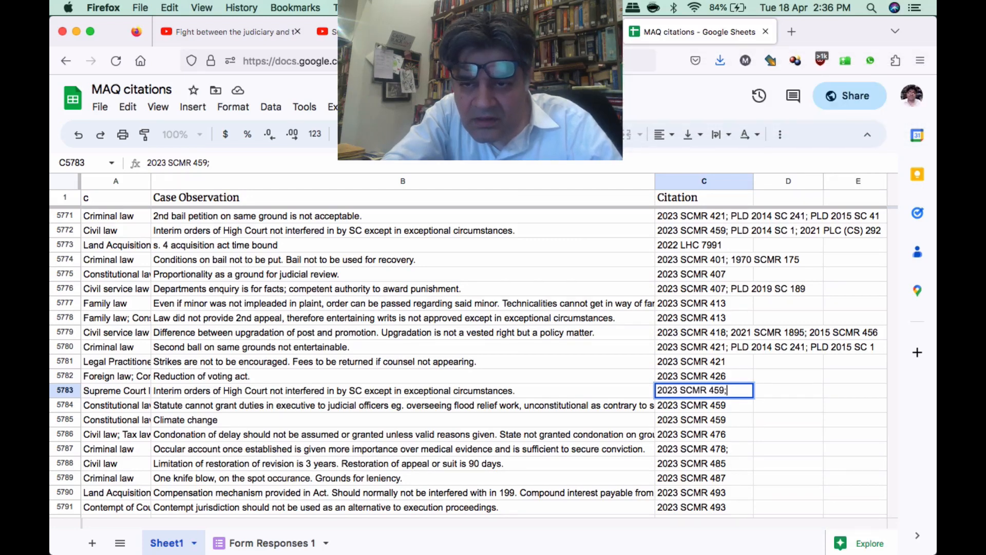
type("2023 S")
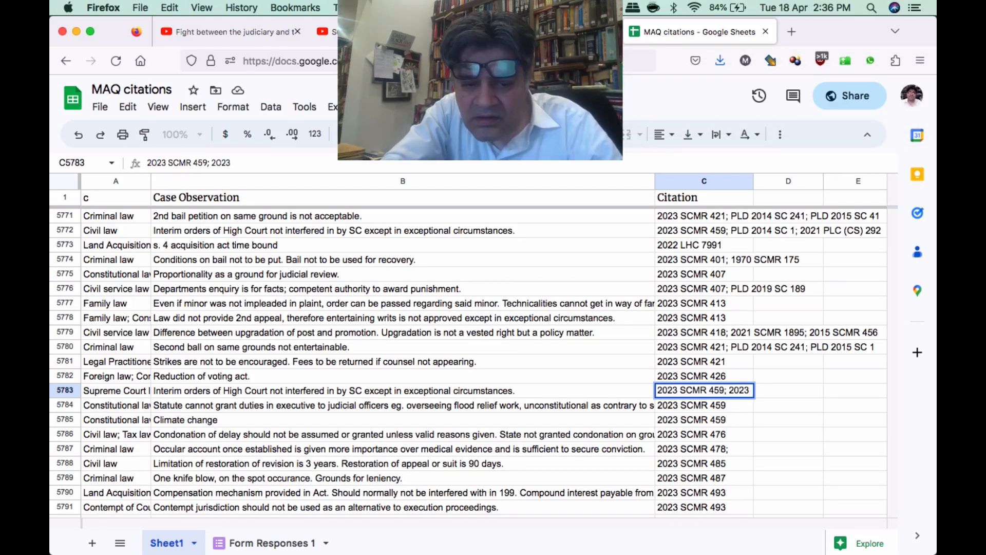
type("CMR")
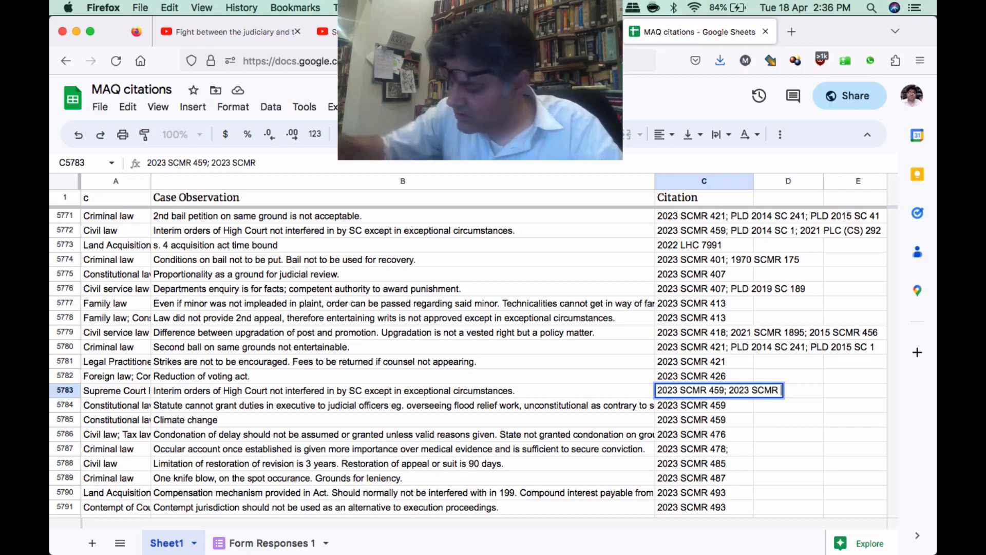
type(" 501;")
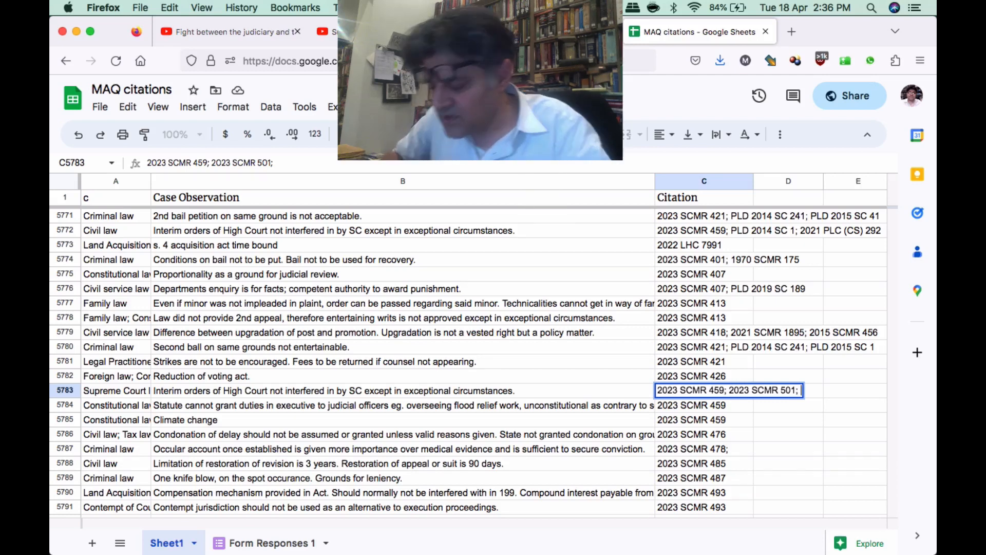
Add "PLD 1966 SC 717; PLD 1989 SC 629;" to the row 5783 citation.
type(" PLD ")
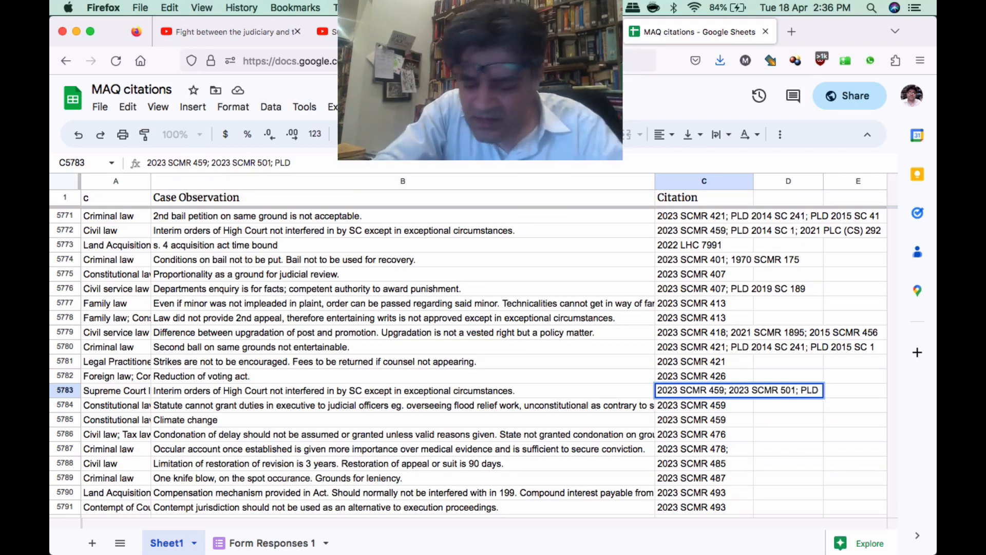
type("19")
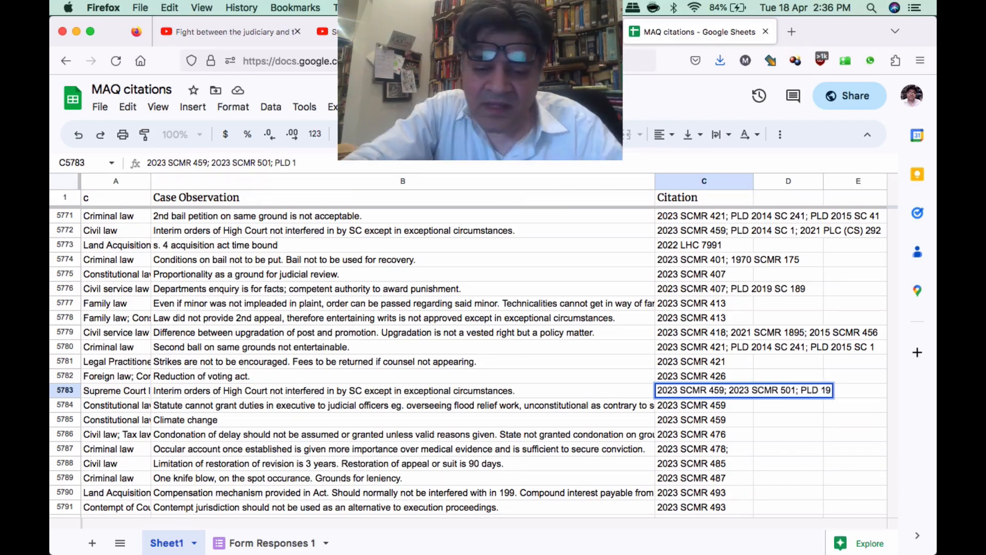
type("66 SC")
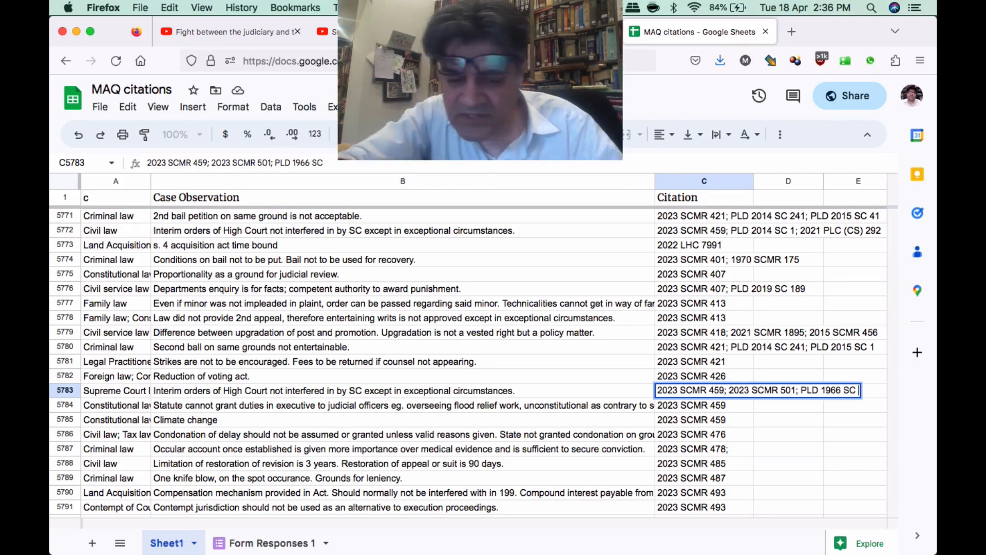
type(" 717;")
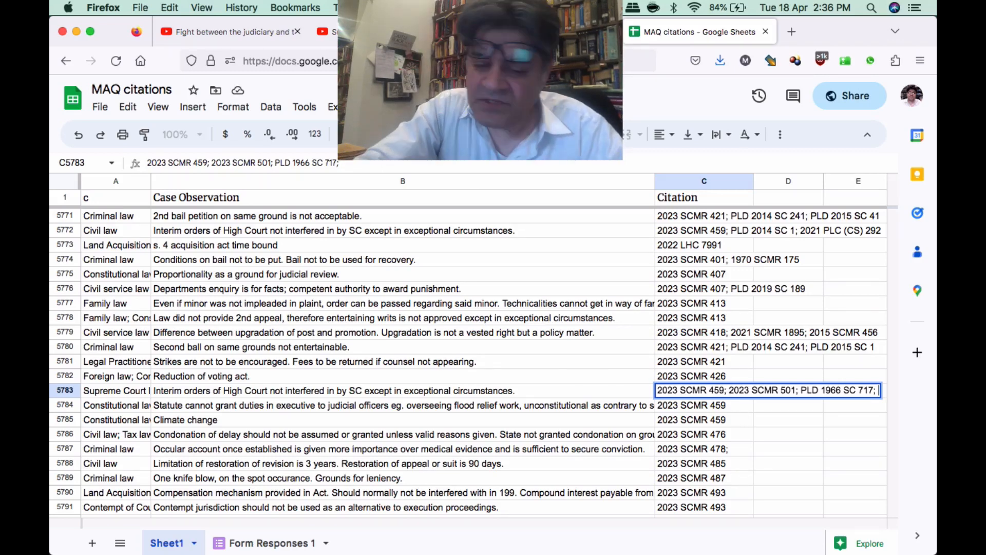
type("PLD 198")
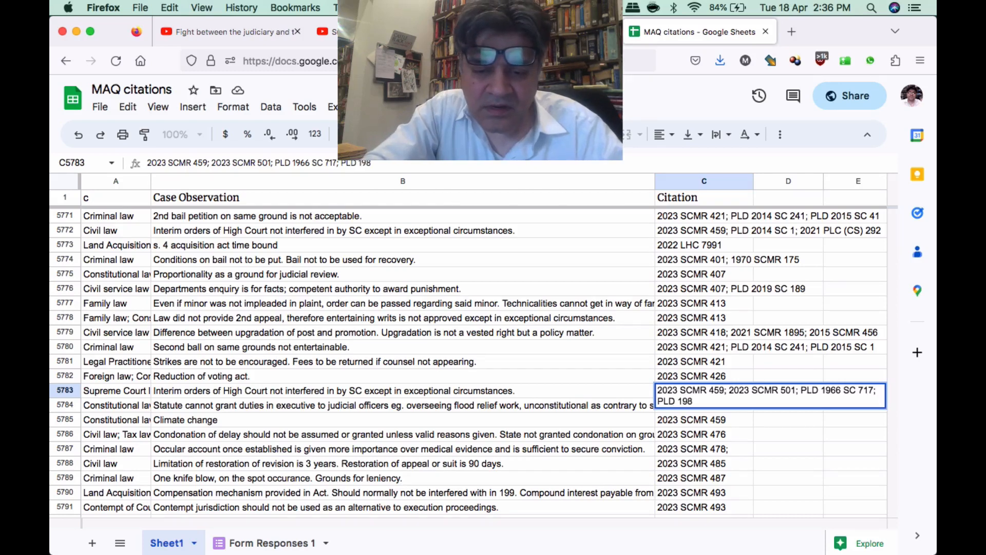
type("9 SC")
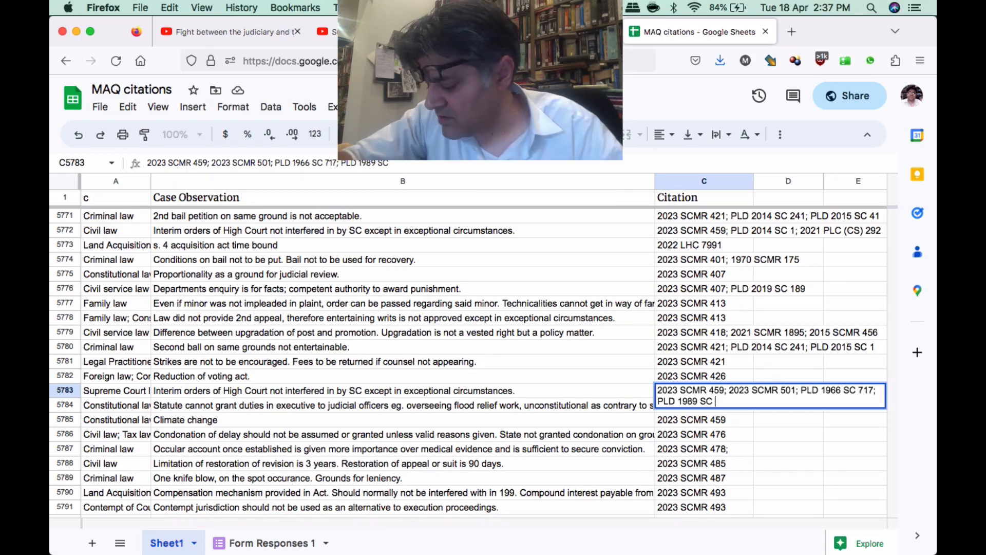
type(" 629;")
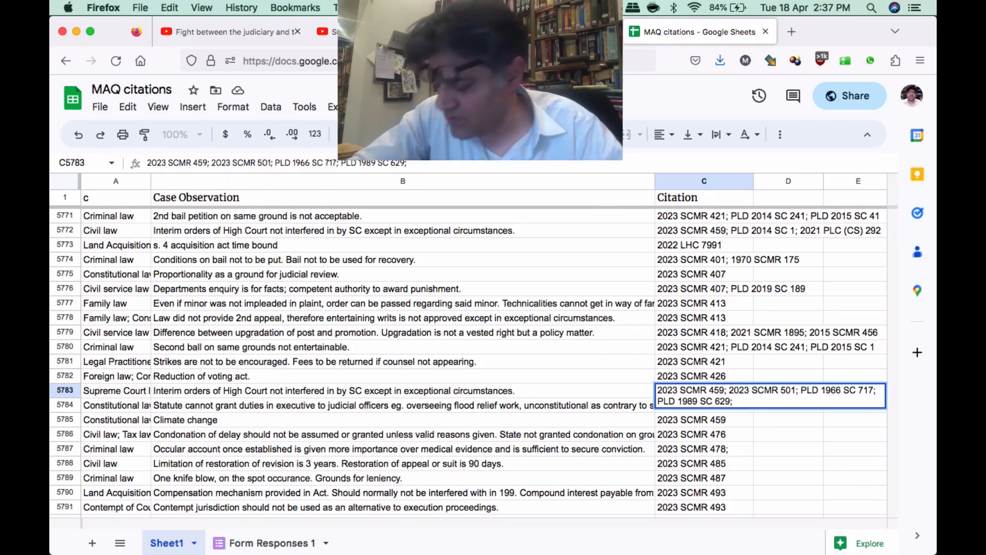
Finish the row 5783 citation with "1996 SCMR 1528; 2020 SCMR 2119".
type("199")
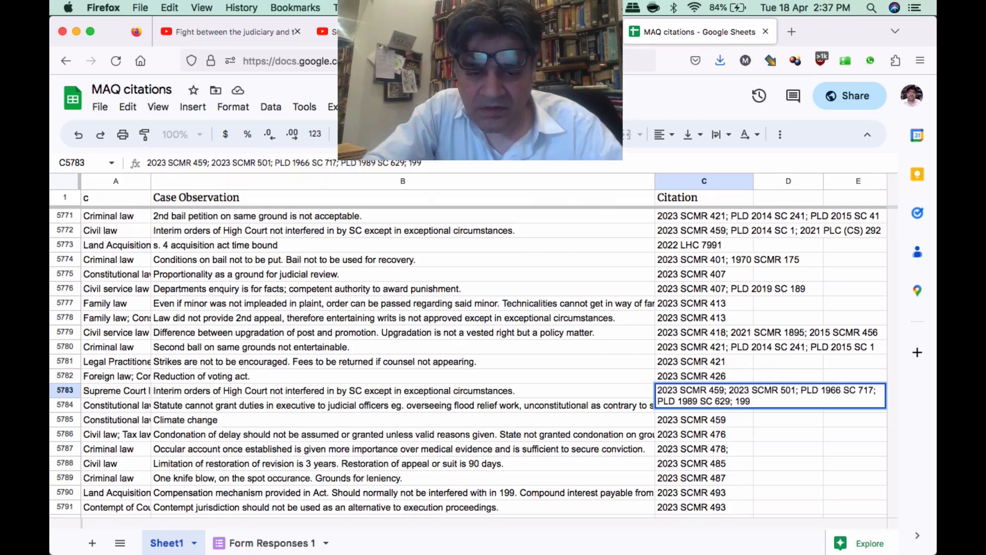
type("6 SCMR")
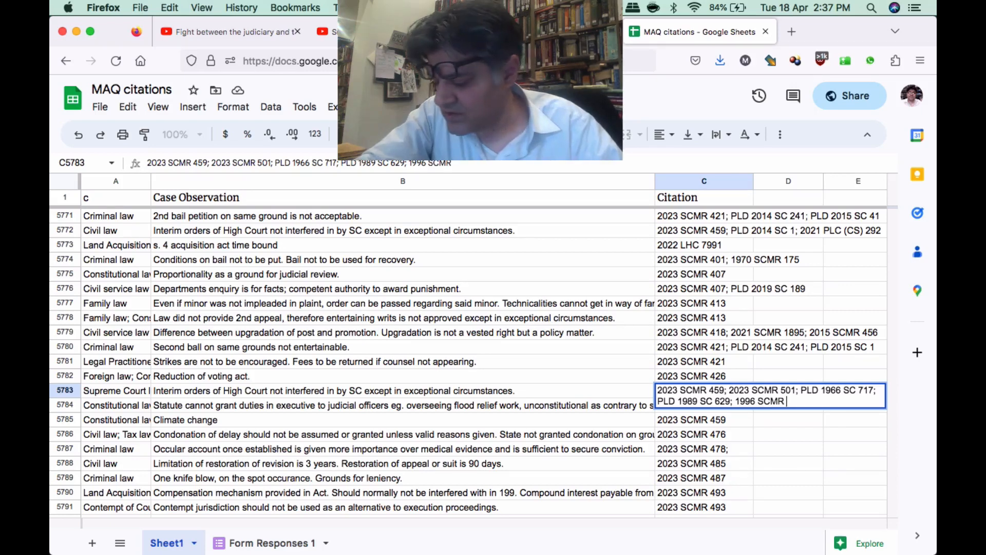
type(" 1")
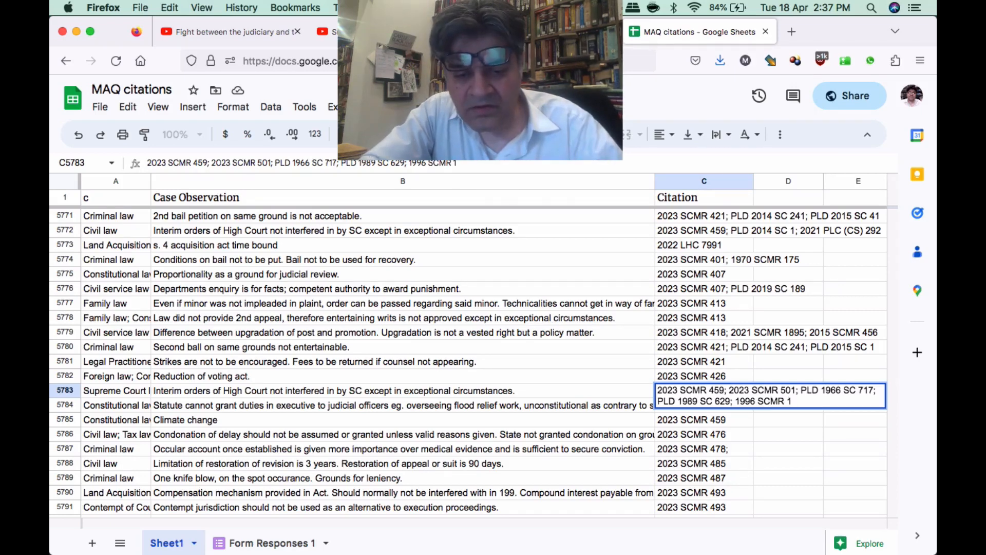
type("528;")
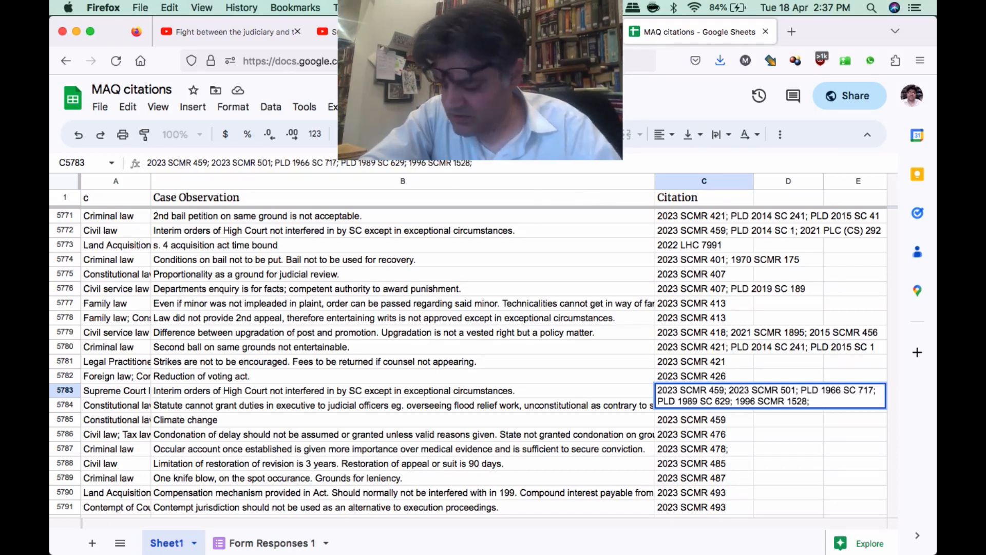
type(" 2020 SCMR ")
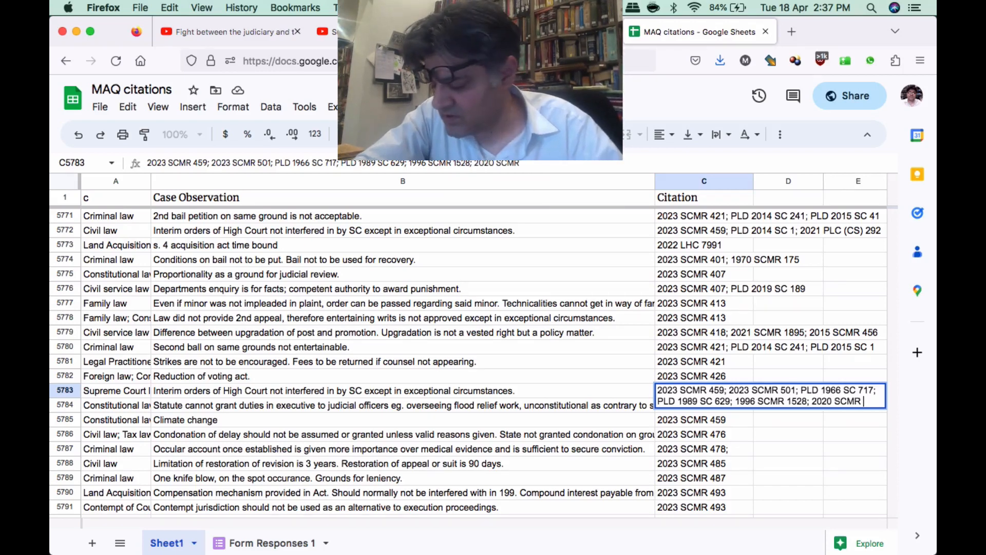
type("2119")
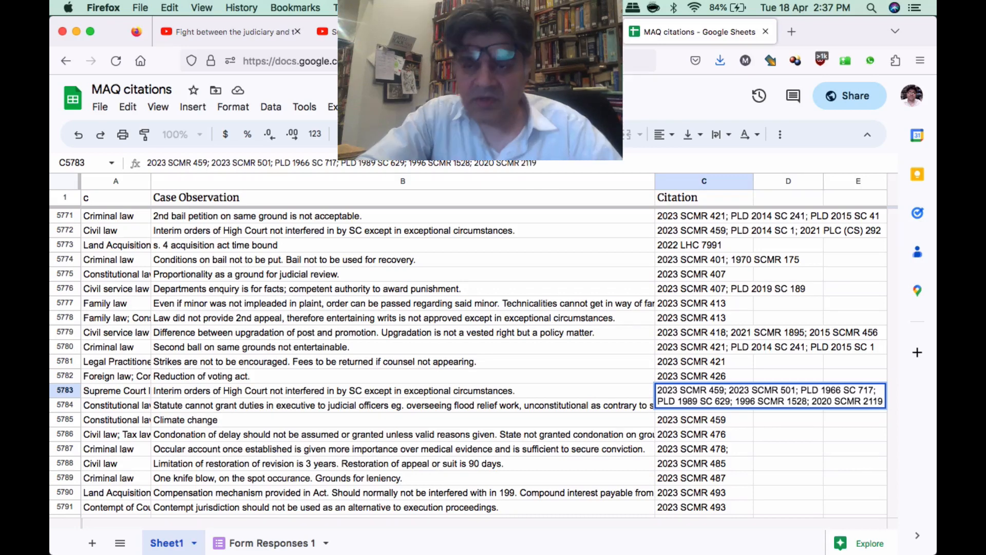
key("Return")
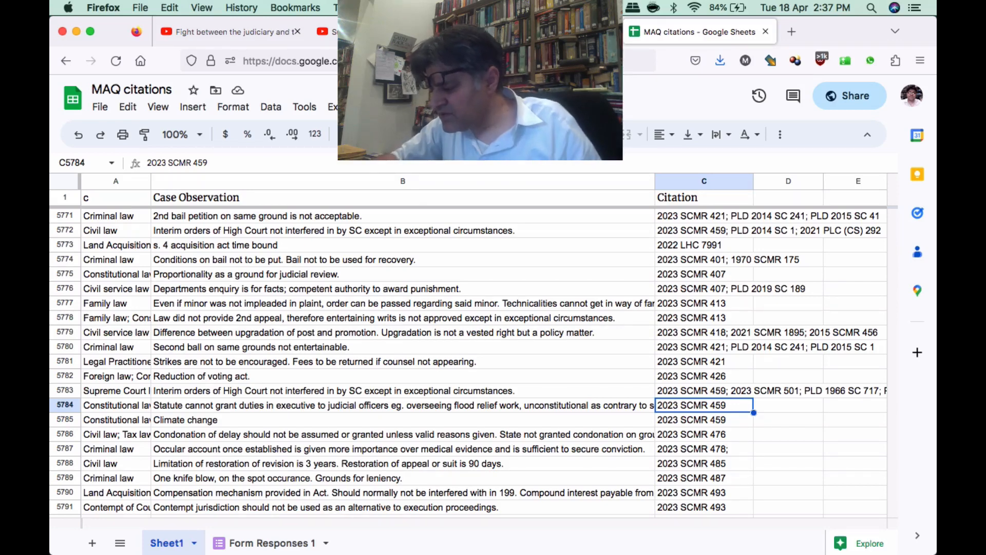
Enter the citation "2023 SCMR 503" in the first empty row, 5792.
key("Down")
key("Down")
key("Down")
key("Down")
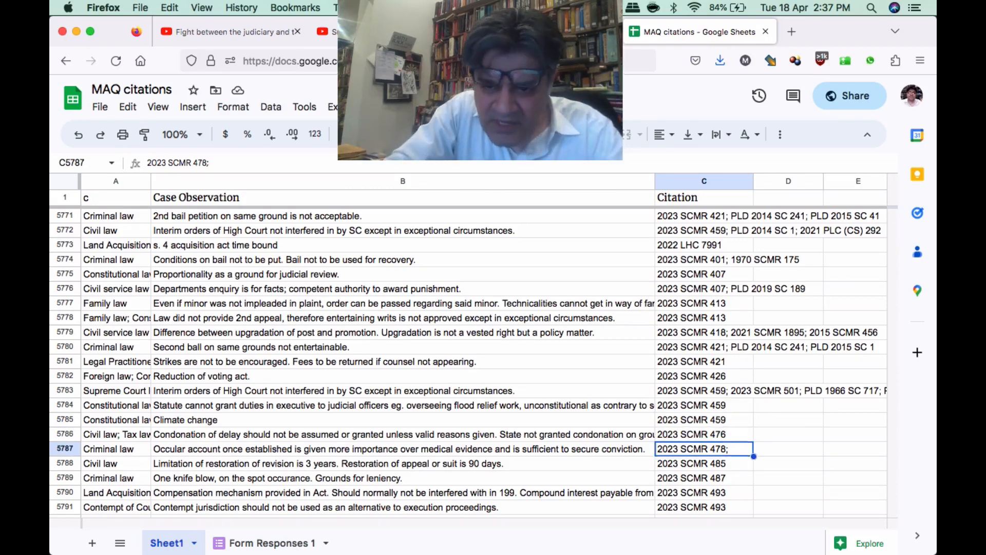
key("Down")
key("Down")
key("Down")
key("Down")
key("Down")
key("Down")
key("Down")
key("Down")
key("Up")
key("Up")
key("Up")
key("Up")
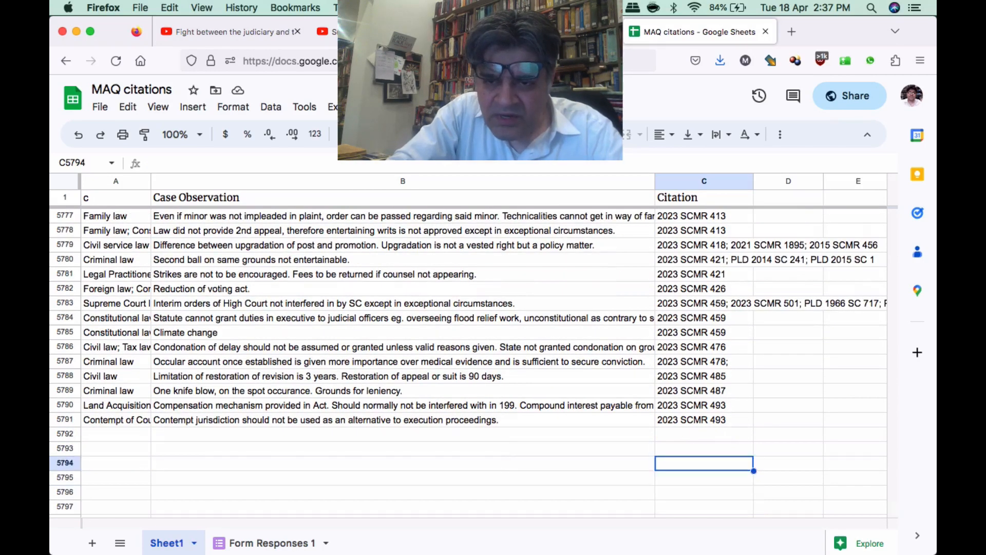
type("2023 ")
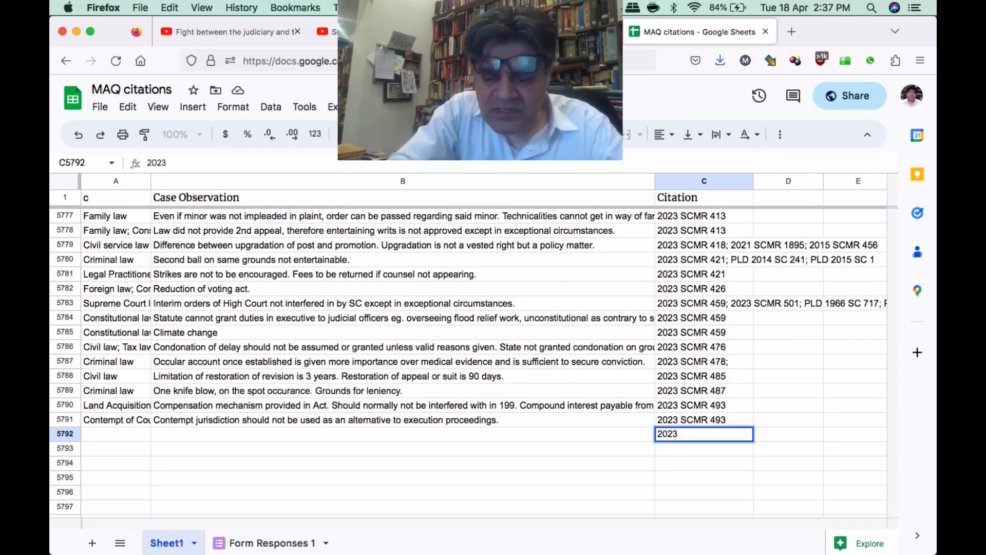
type("SCMR")
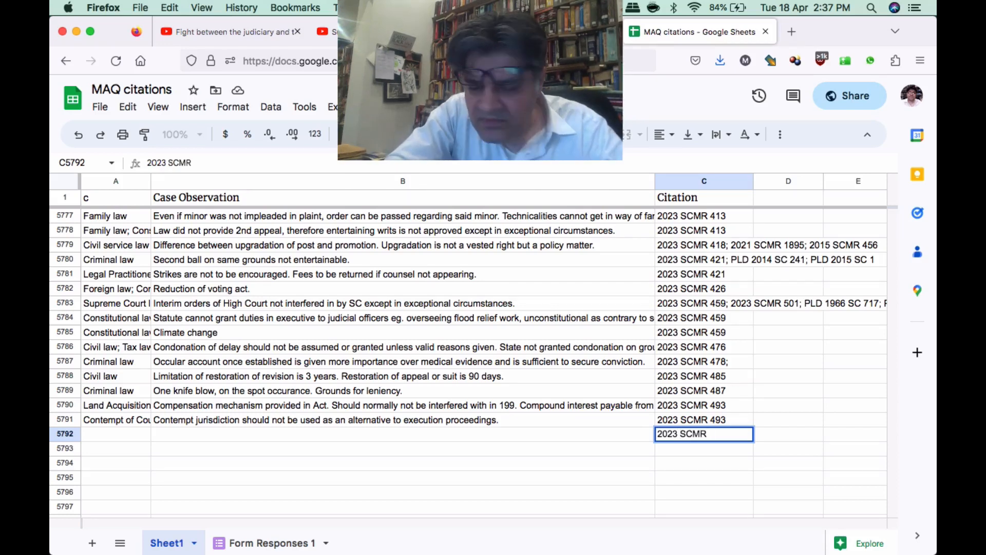
type(" 503")
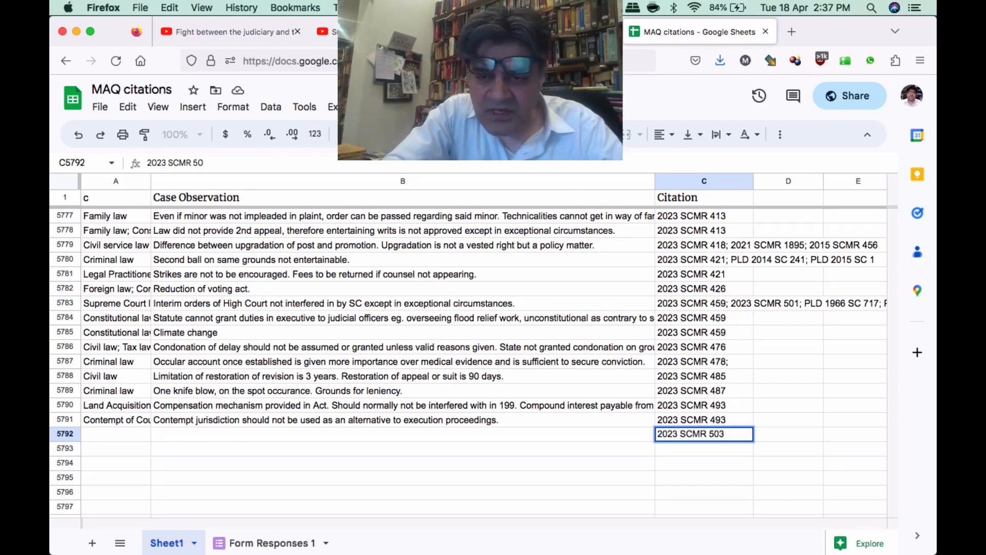
key("Left")
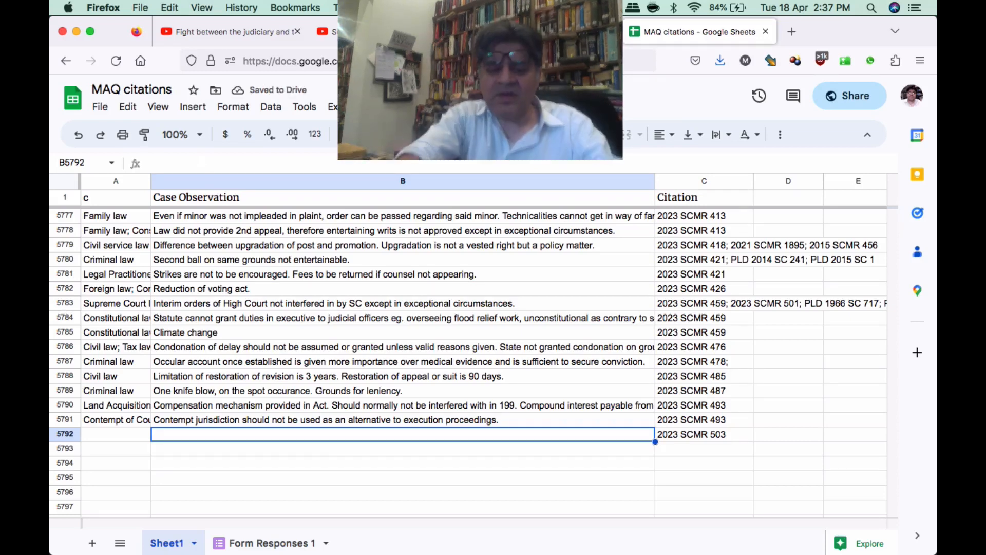
key("Up")
type("s")
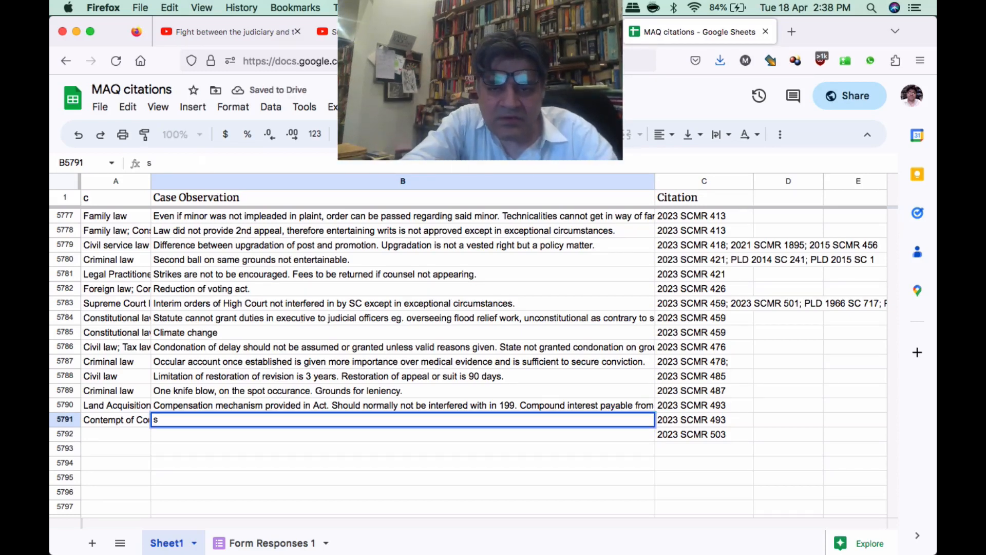
key("Return")
key("super+z")
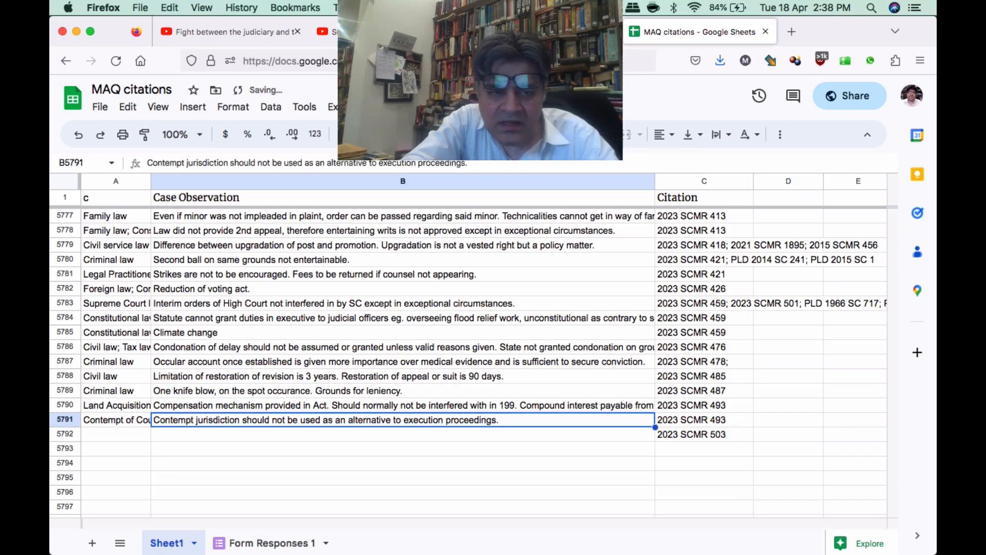
Begin the row 5792 case observation with "SRO cannot be overriden by Circular by officer".
key("Down")
type("SR")
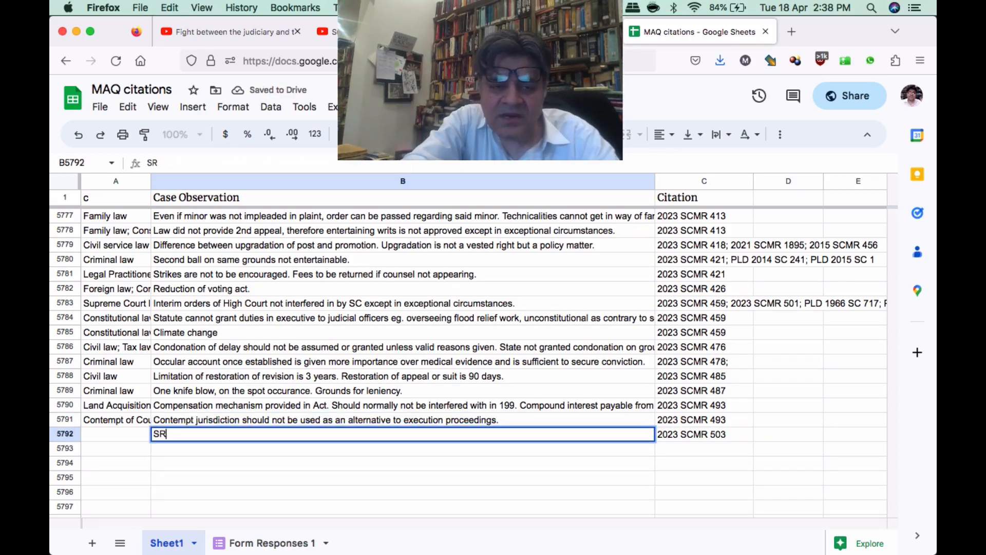
type("O cannot be over")
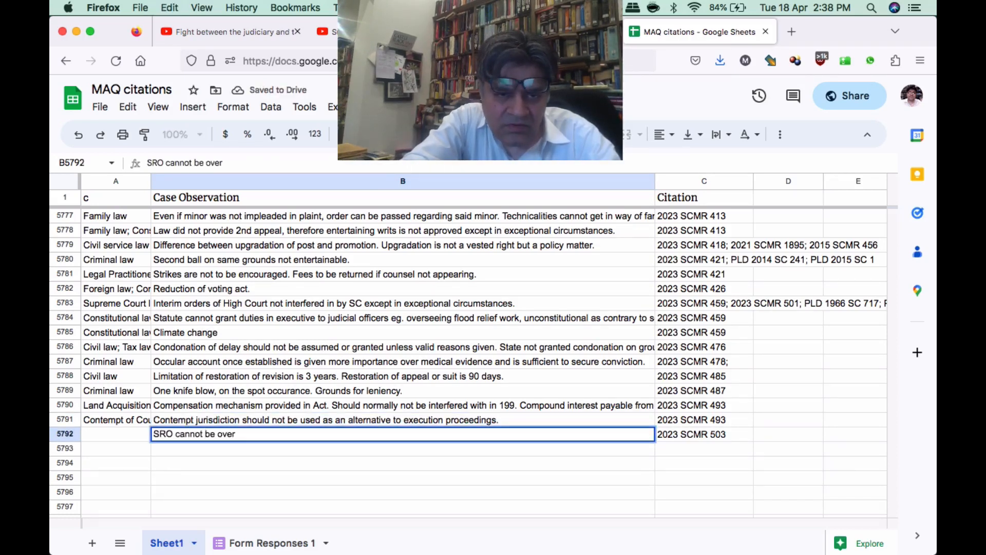
type("riden by")
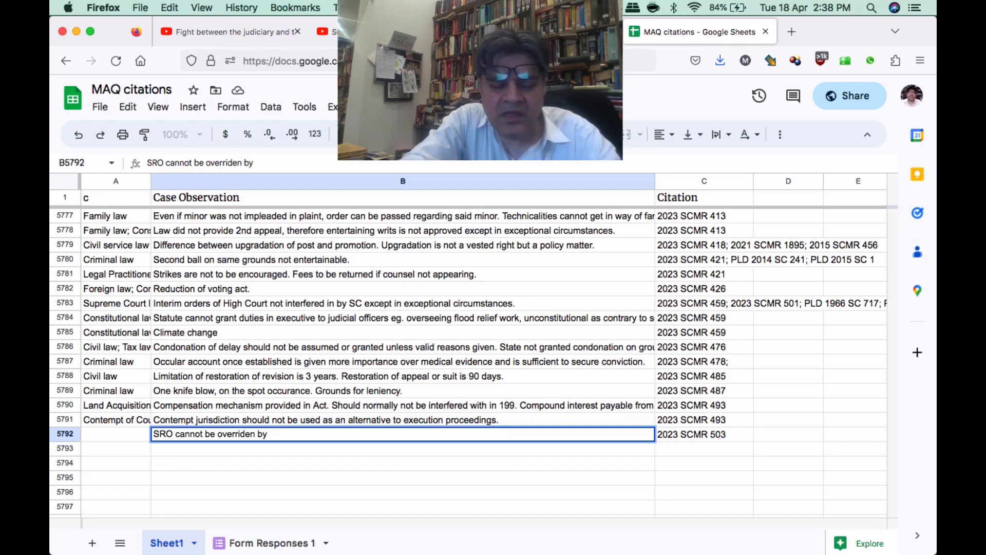
type(" Circular by")
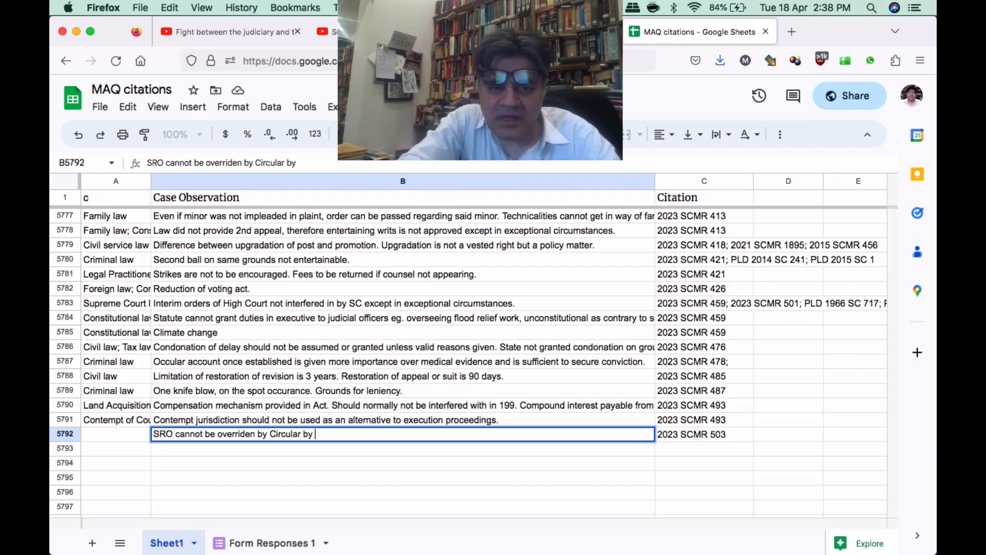
type(" off")
key("BackSpace")
type("fi")
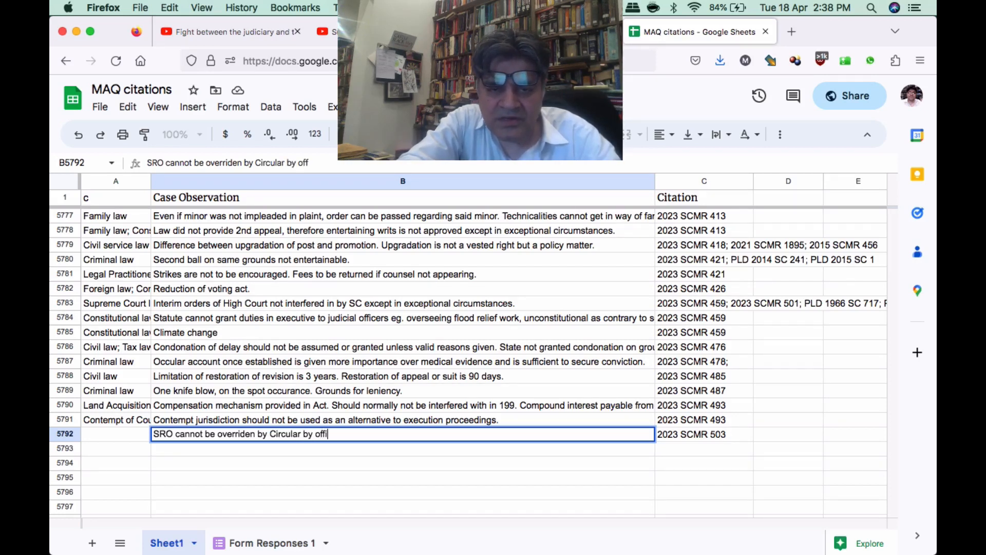
type("cer")
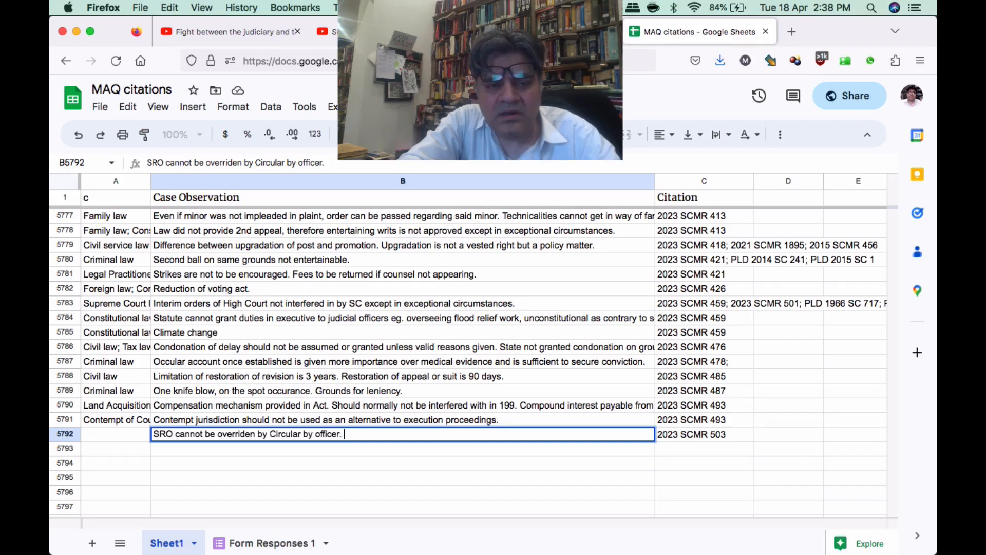
type(".")
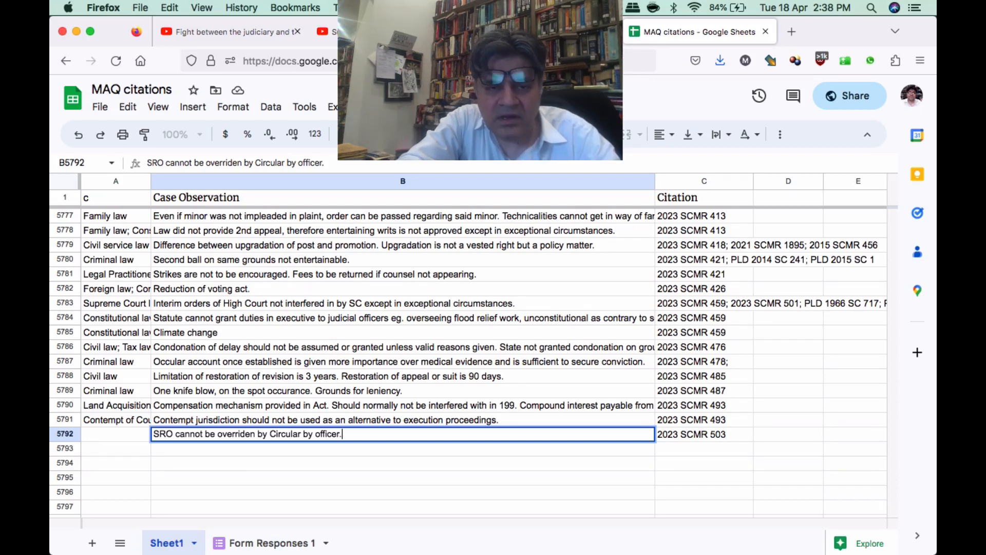
Continue the row 5792 case observation with "to disentitle tax payer of relief under SRO", without a full stop after "officer".
key("BackSpace")
type("to disent")
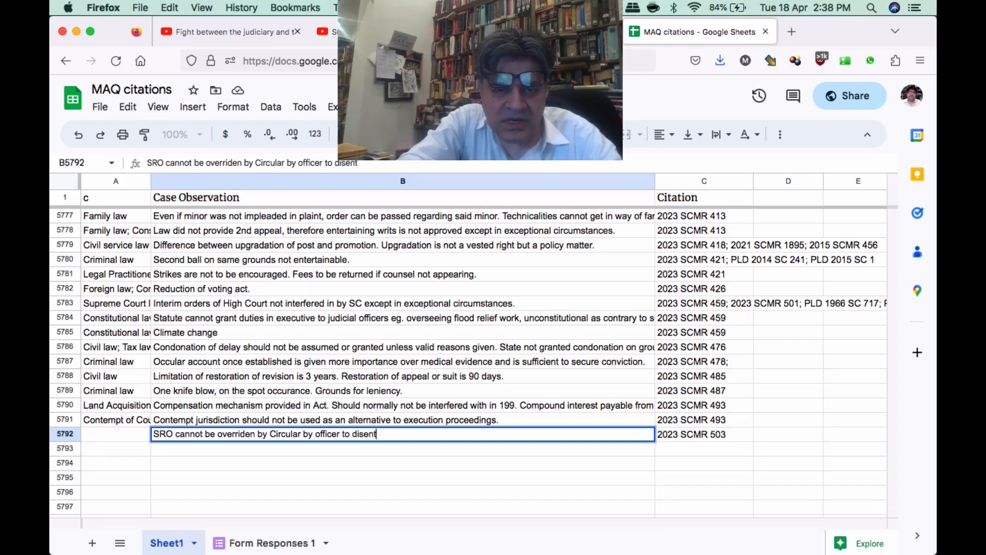
type("itle tax paper")
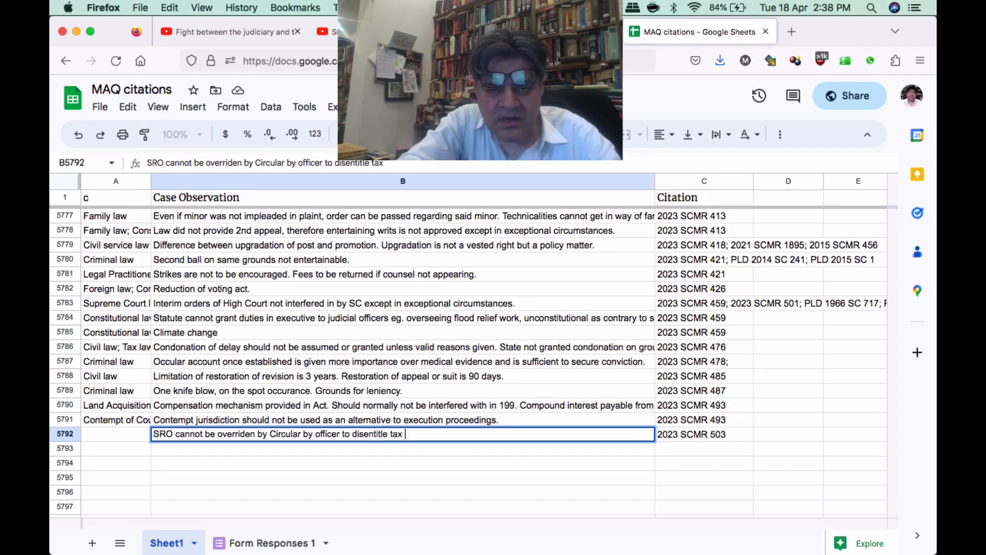
key("BackSpace")
key("BackSpace")
type("y")
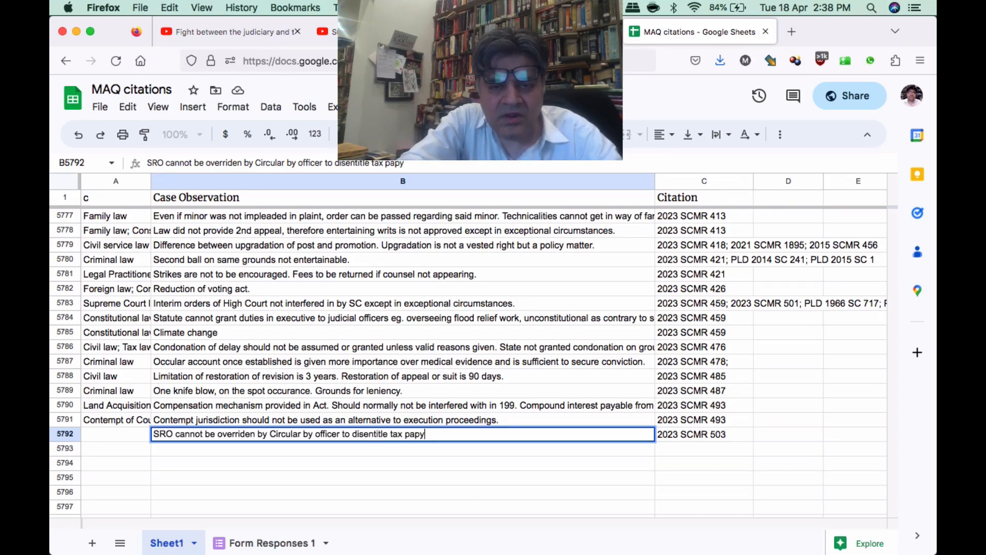
key("BackSpace")
key("BackSpace")
type("rof")
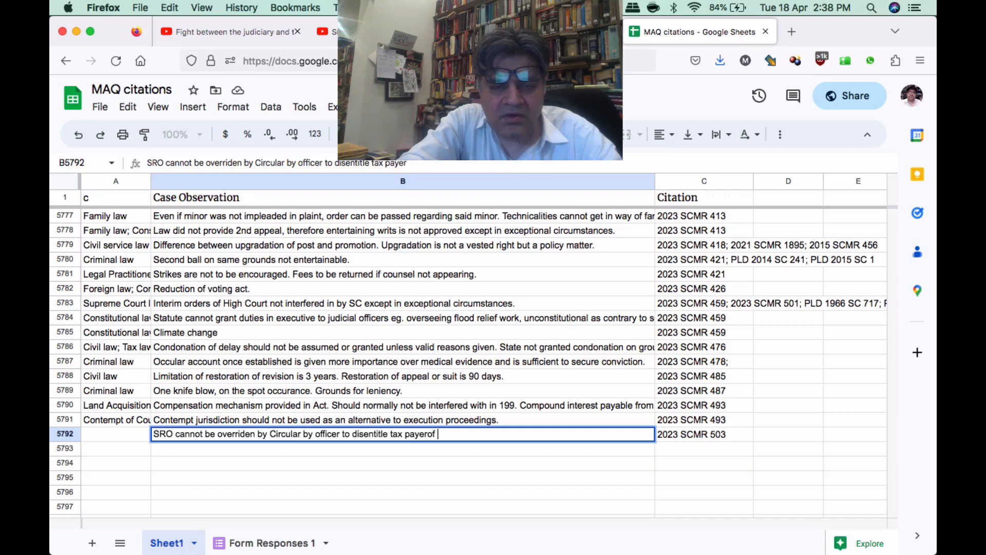
key("BackSpace")
type("of re")
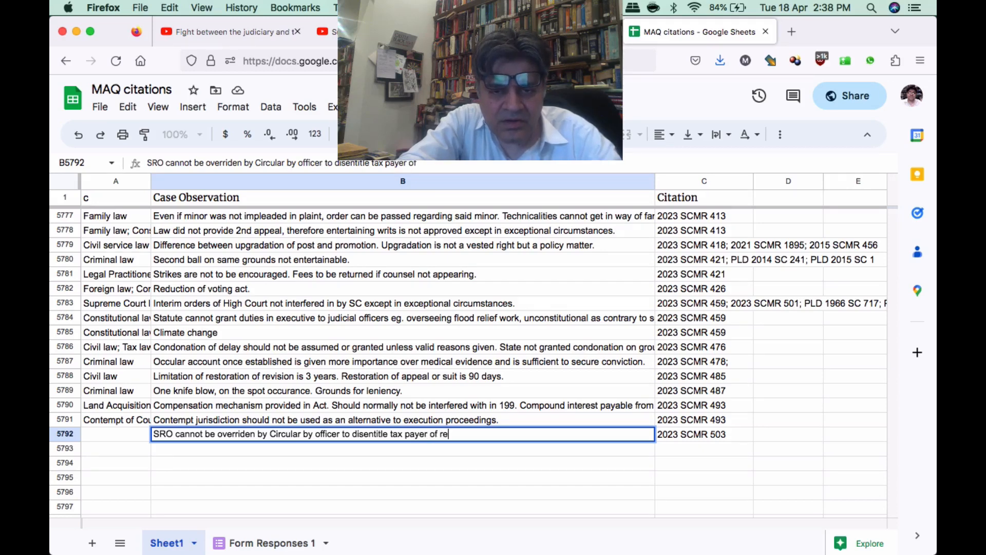
type("lief under ")
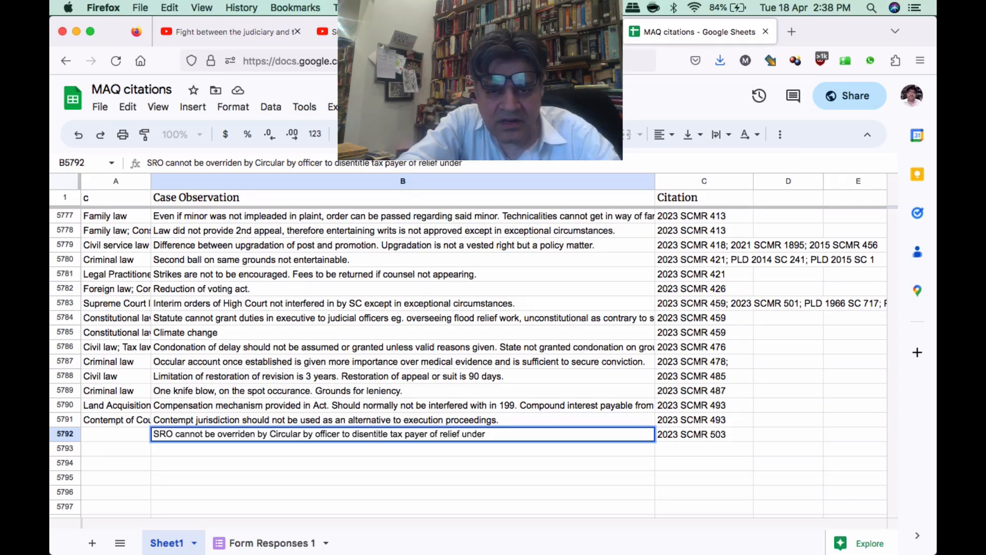
type("SRO")
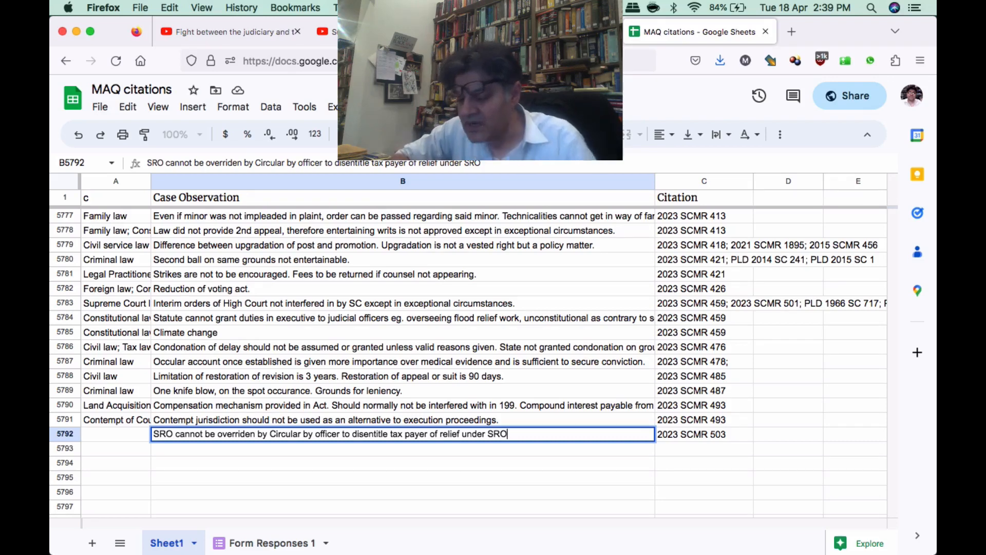
Set the category of row 5792 to "Tax law".
left_click(115, 434)
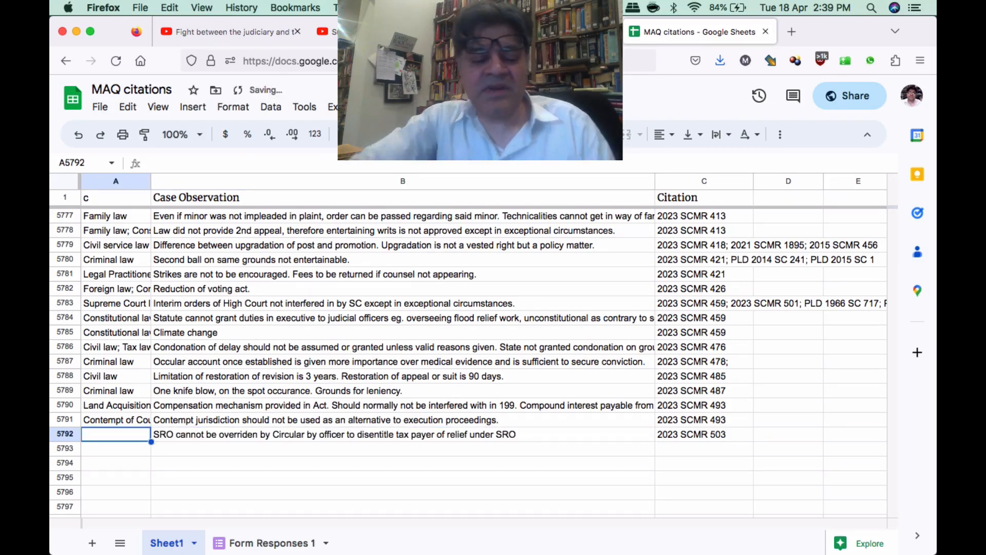
type("Tax law")
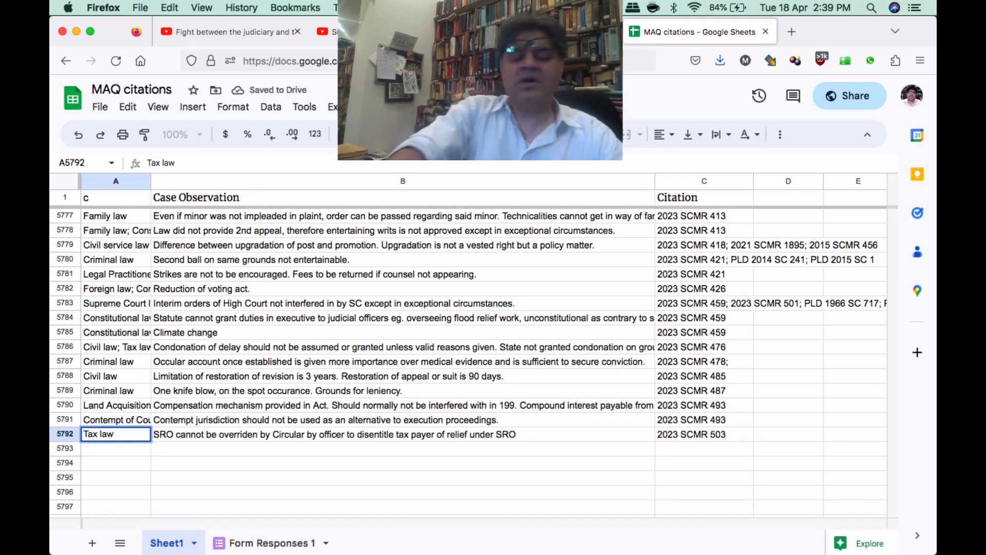
key("Return")
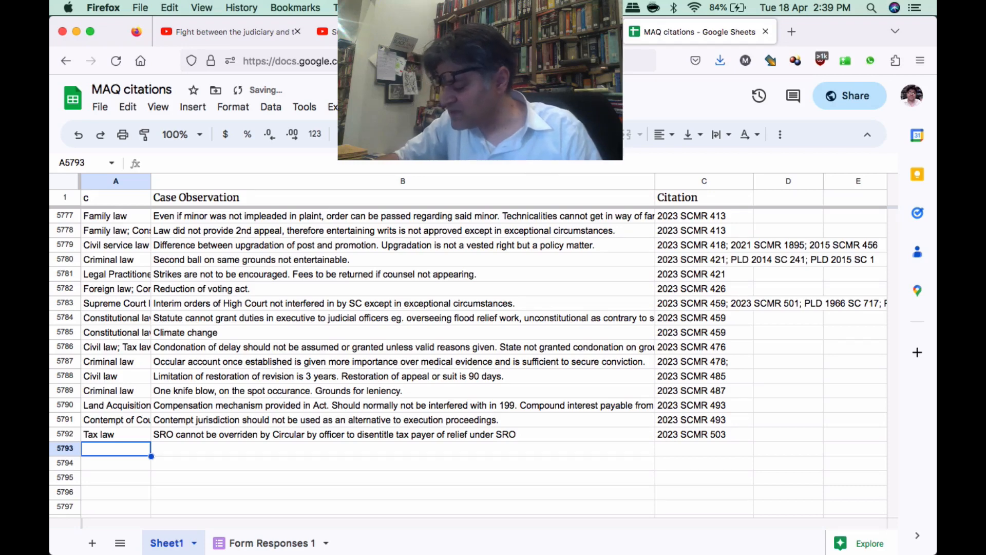
Append "; Substantial compliance doctrine." to the case observation in row 5792.
left_click(538, 433)
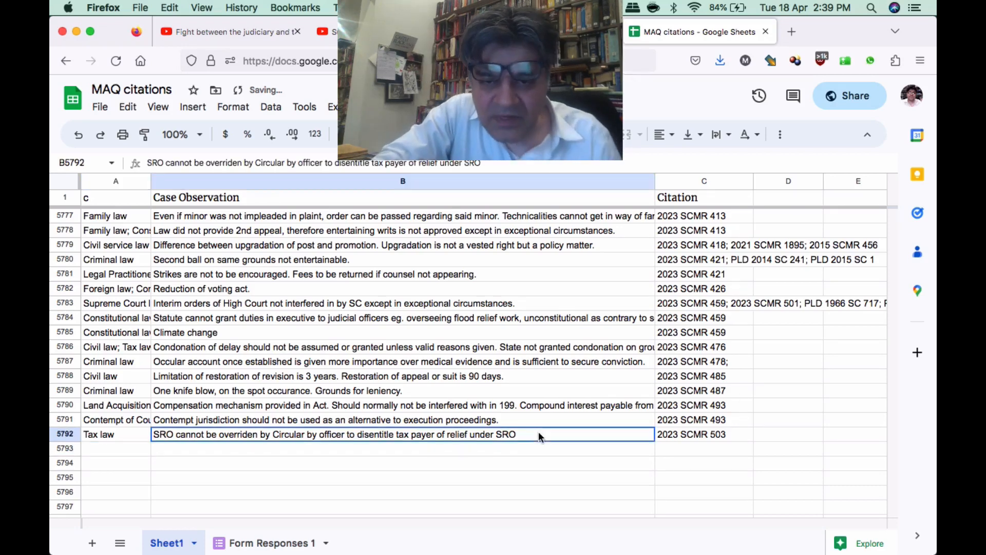
key("Return")
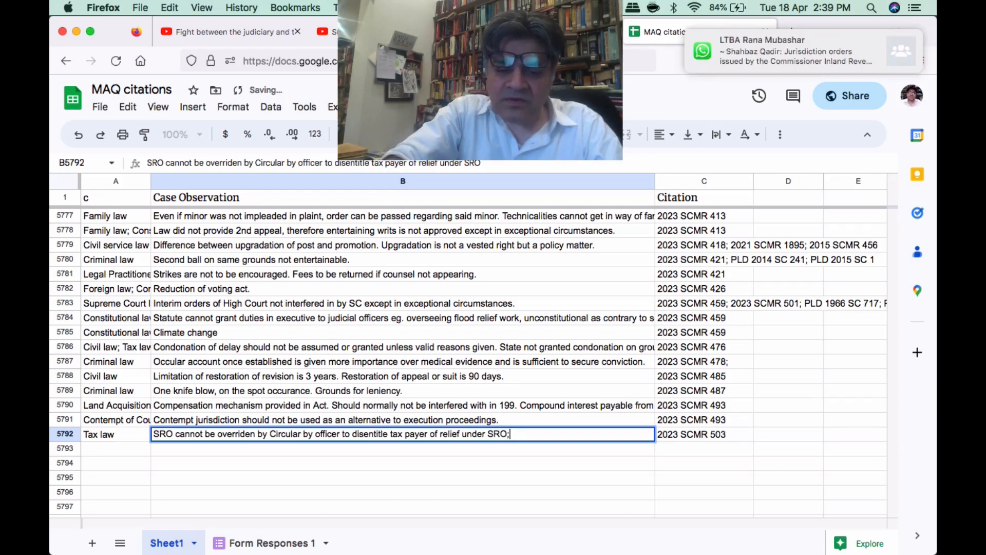
type("; Substant")
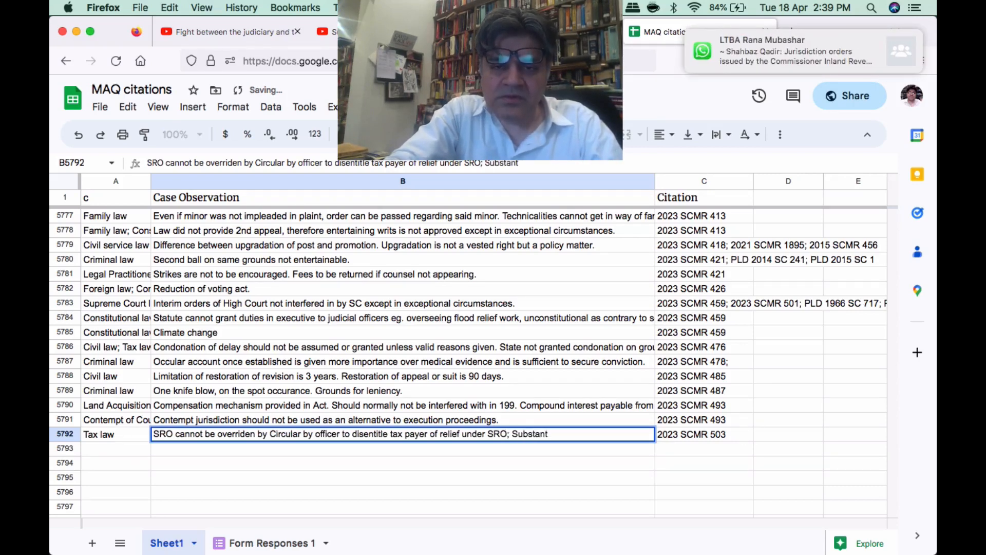
type("ial compliance ")
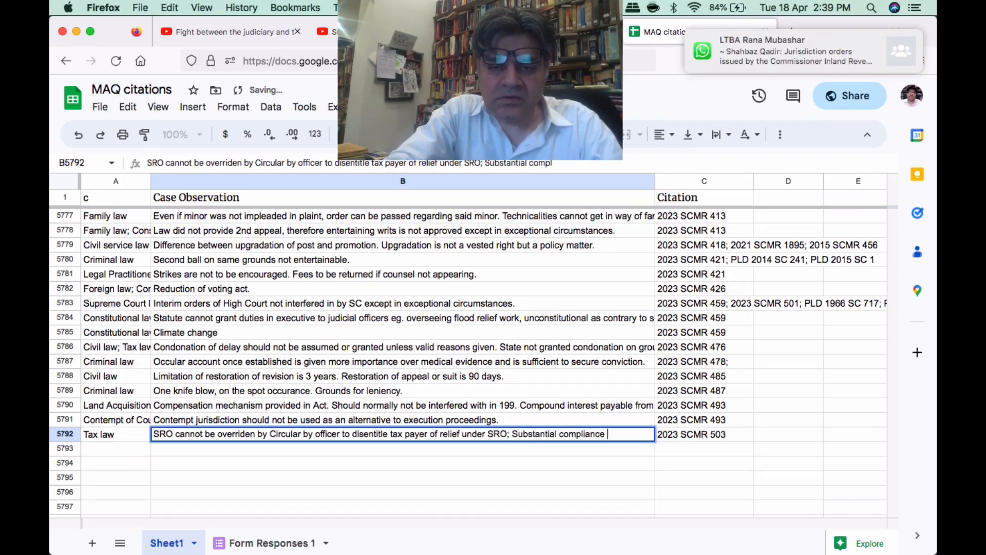
type("doctrine.")
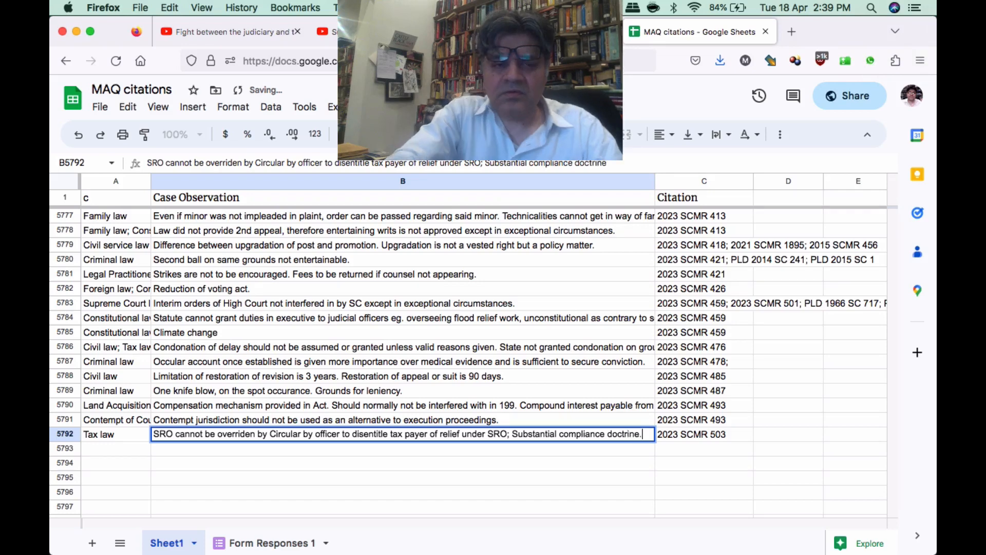
key("Return")
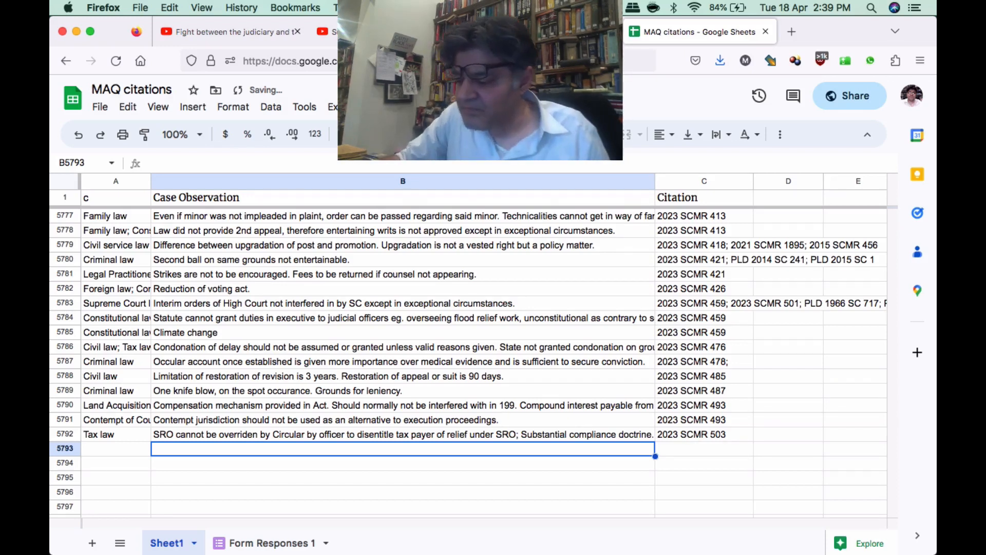
Set the category of row 5793 to "Constitutional law".
left_click(116, 449)
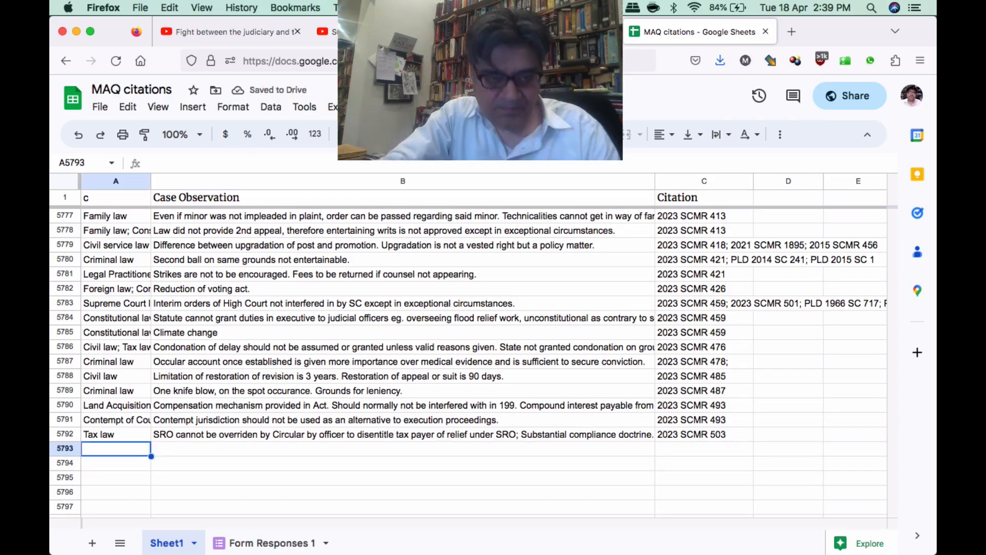
type("Constitutional law")
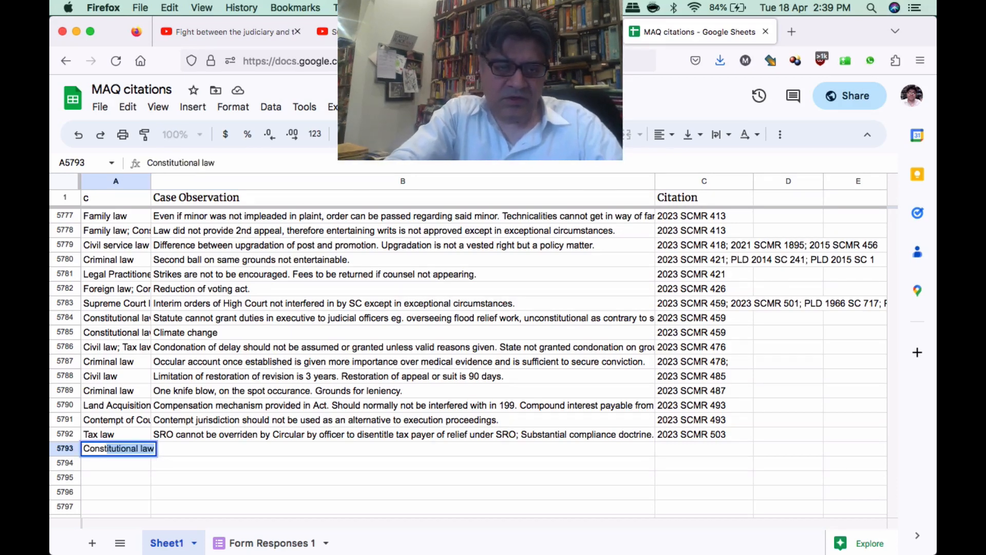
key("Tab")
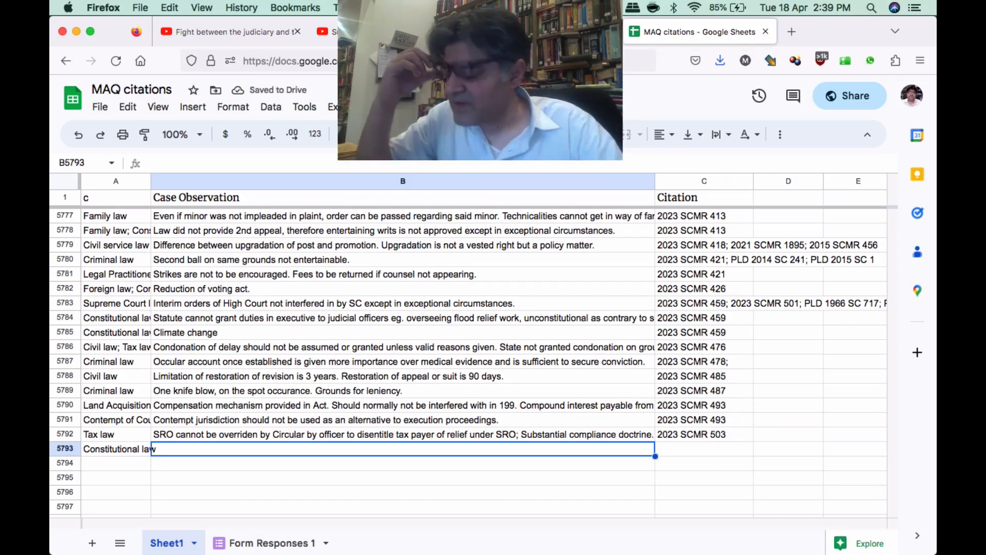
Begin the row 5793 case observation with "Minority rights and quotas to".
type("Proportionality as a ground for judicial review.")
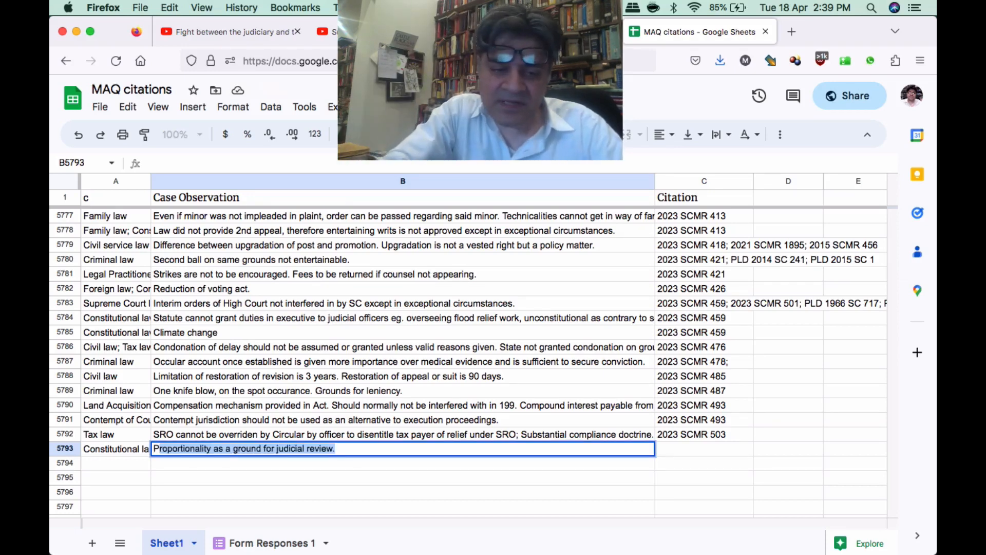
key("BackSpace")
key("BackSpace")
type("Min")
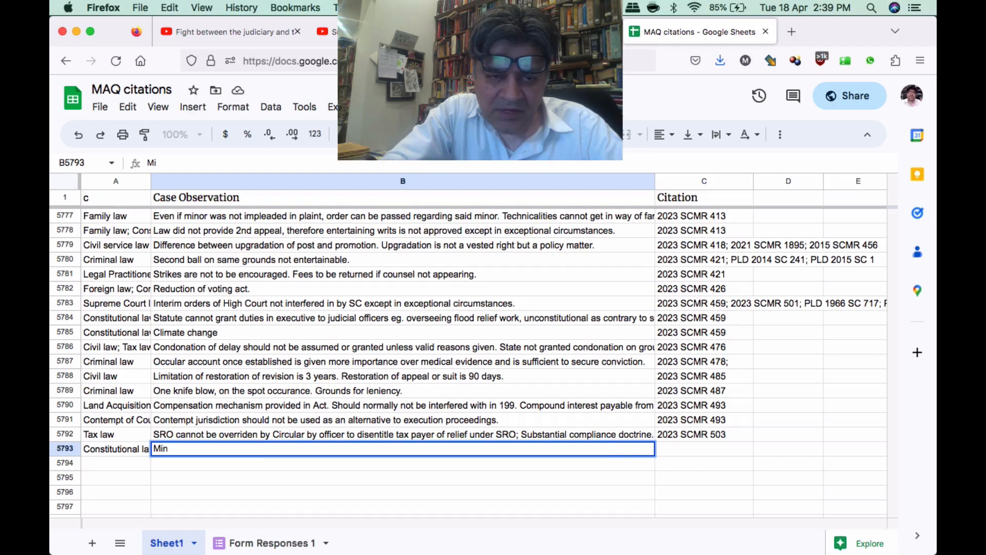
type("oti")
key("BackSpace")
type("rit")
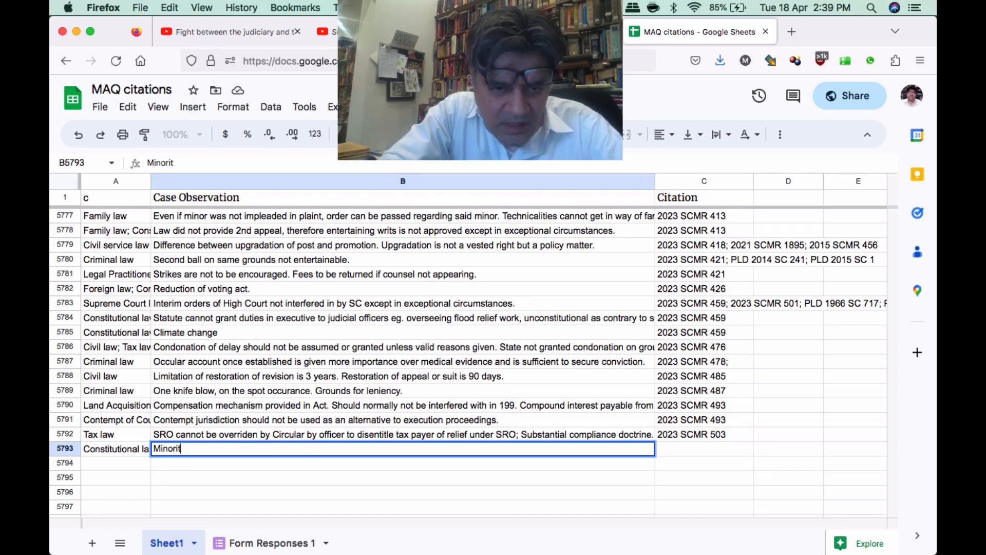
type("y rights and qu")
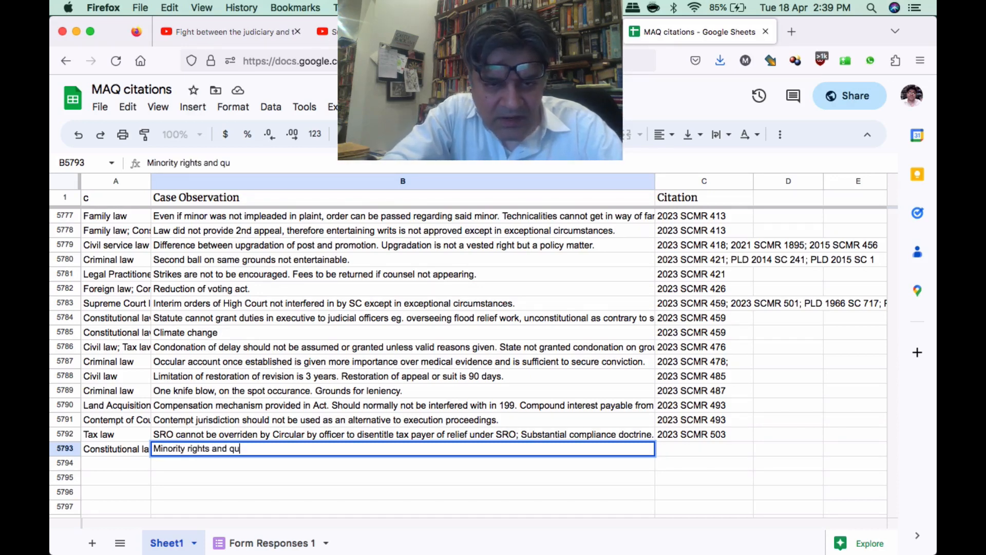
type("otas to ")
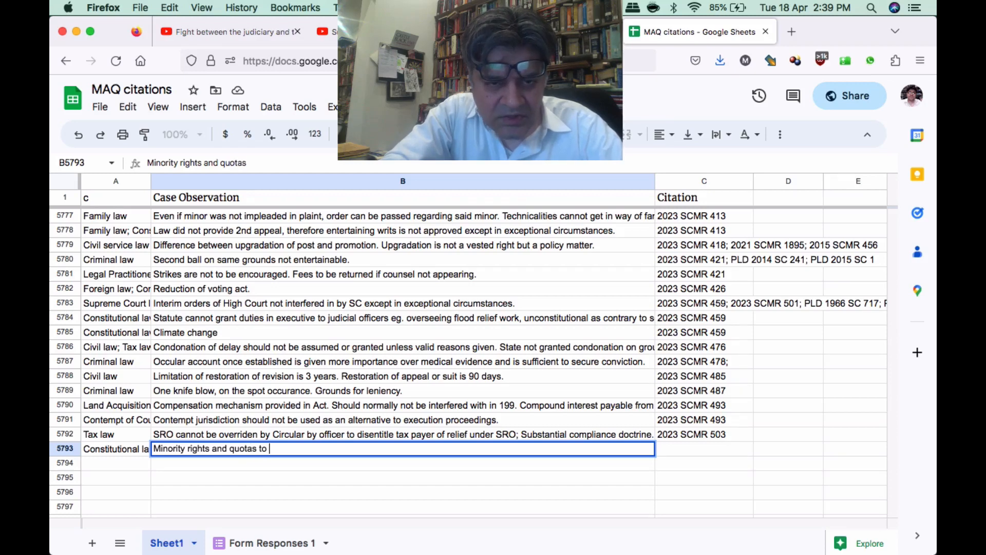
Continue the row 5793 case observation with "be protected and carried over".
type("be presen")
key("BackSpace")
key("BackSpace")
key("BackSpace")
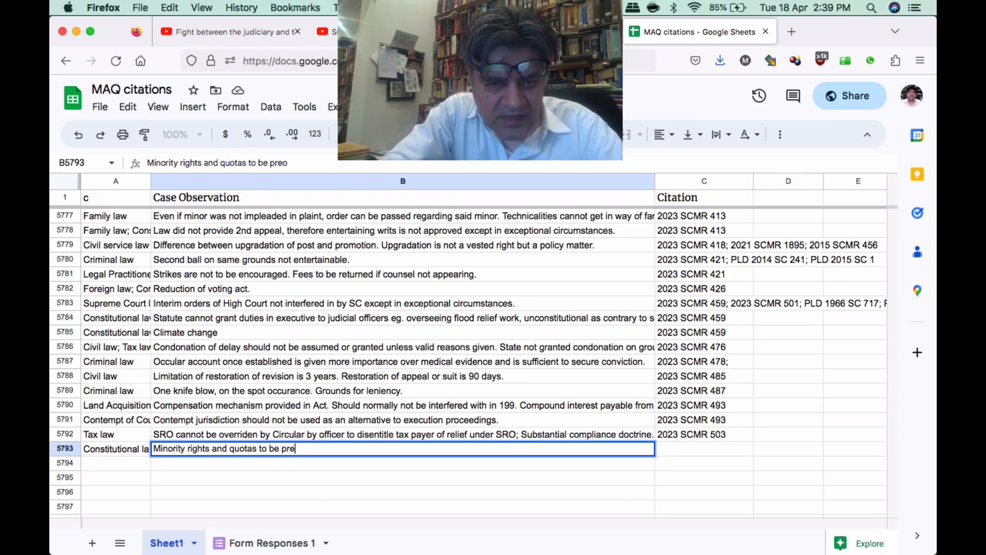
type("te")
key("BackSpace")
key("BackSpace")
key("BackSpace")
type("otext")
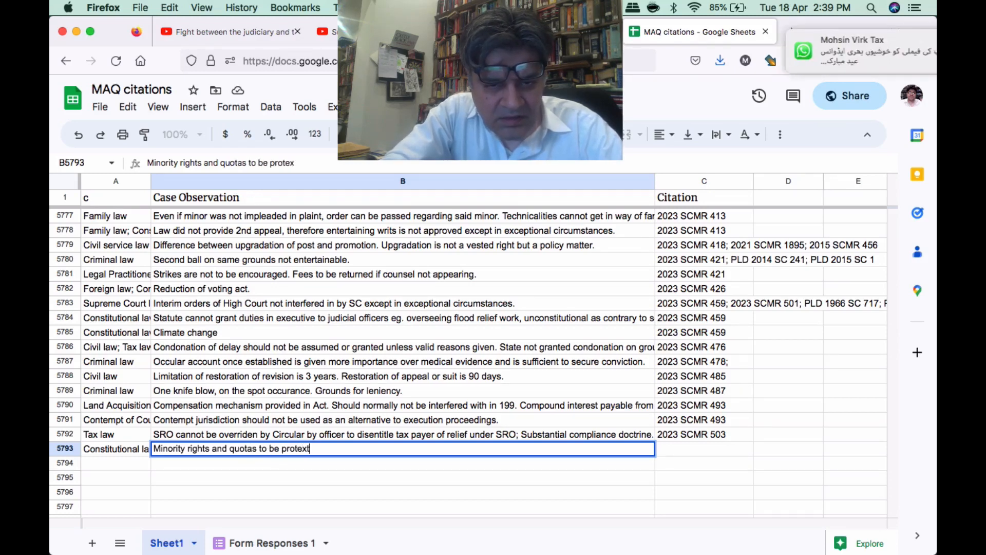
key("BackSpace")
key("BackSpace")
type("cted and c")
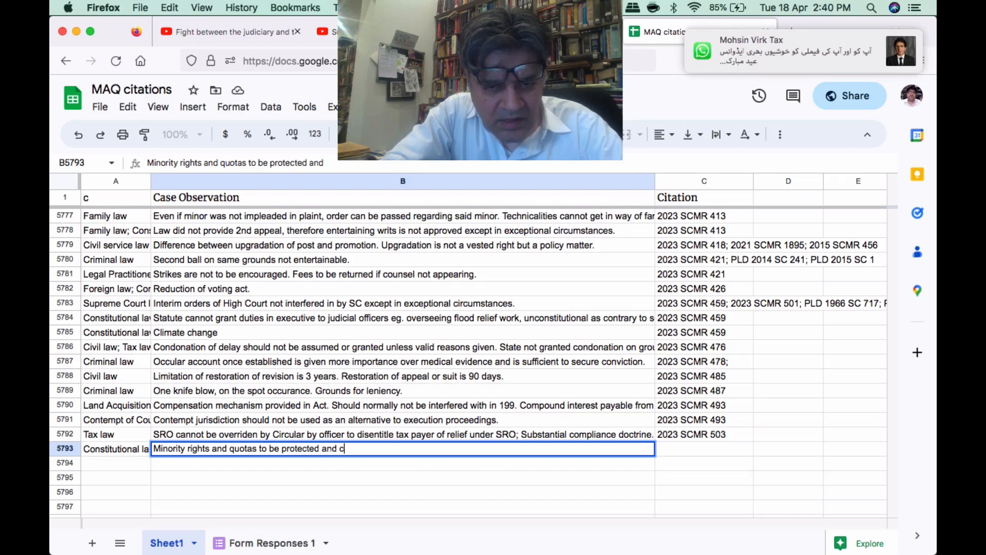
type("arried over")
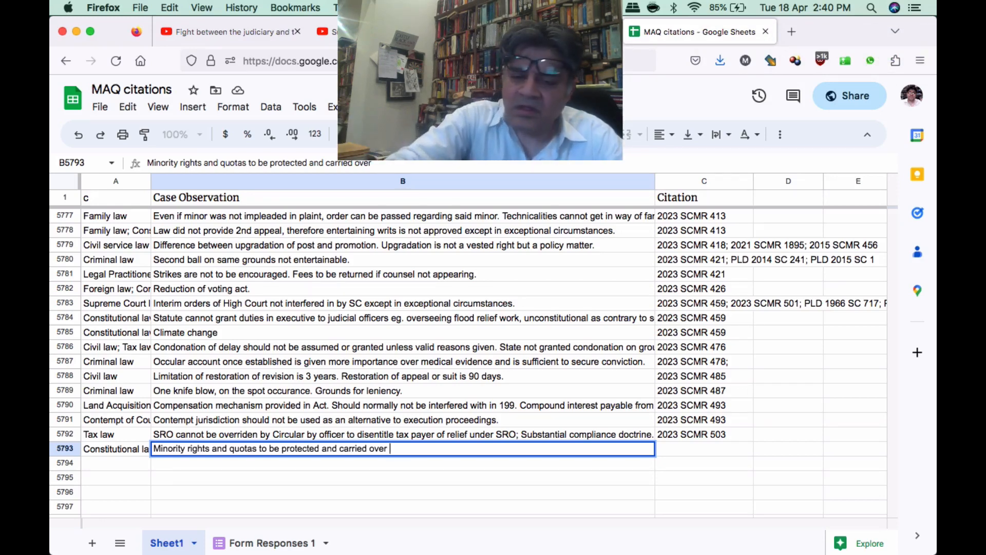
Finish the row 5793 case observation with "in public service appointments.".
type("in ")
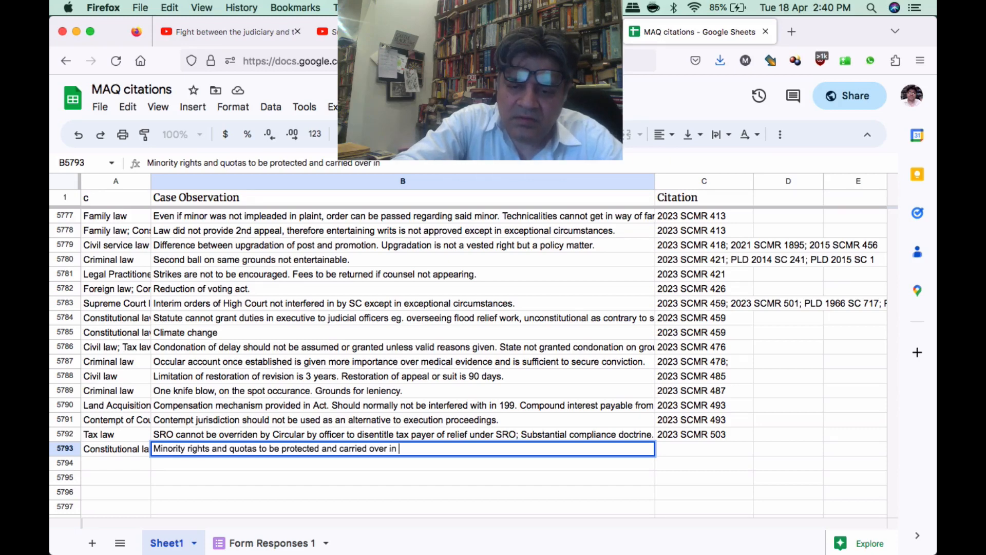
type("public serv")
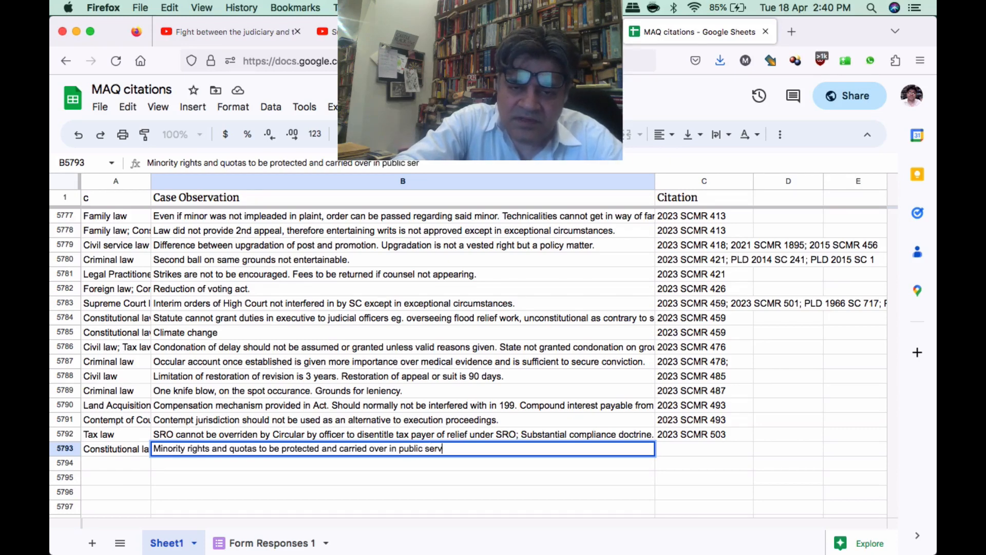
type("ice appoint")
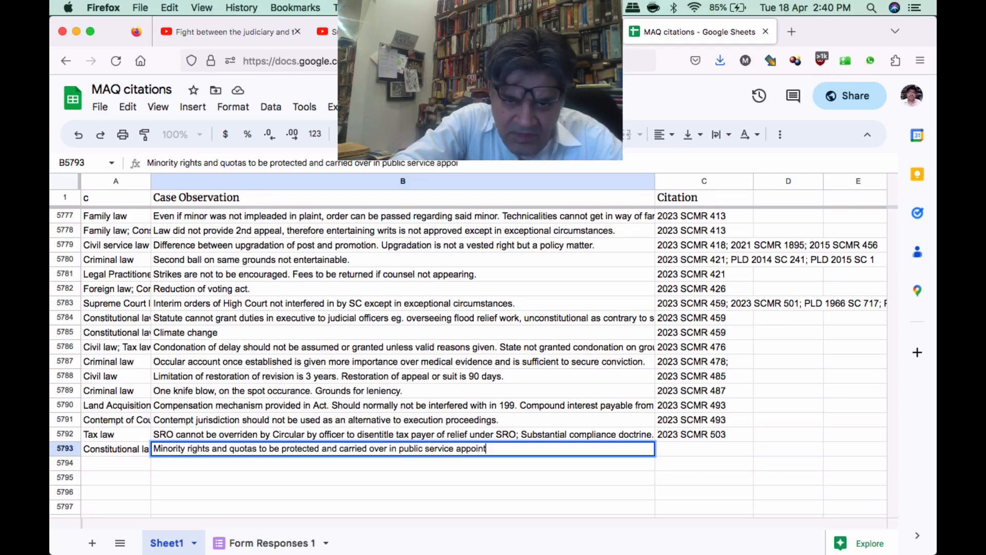
type("ments.")
key("Tab")
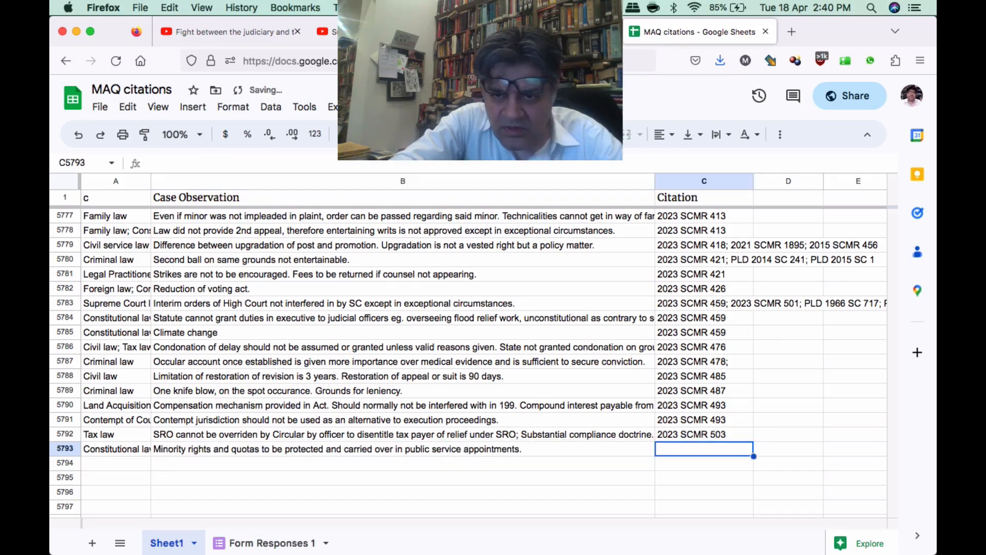
Enter "2023 SCMR" as the citation in row 5793, without a page number.
type("2023")
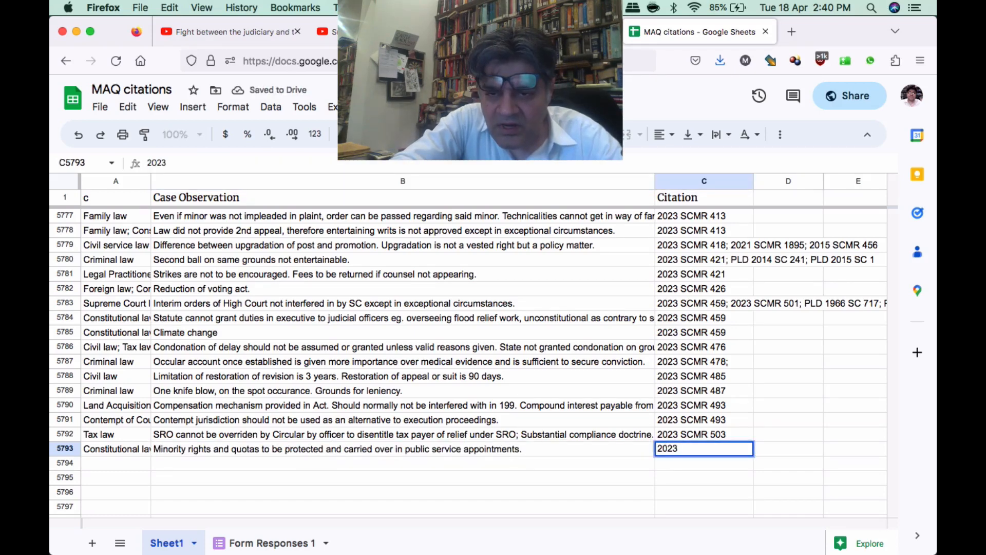
type(" SCMR")
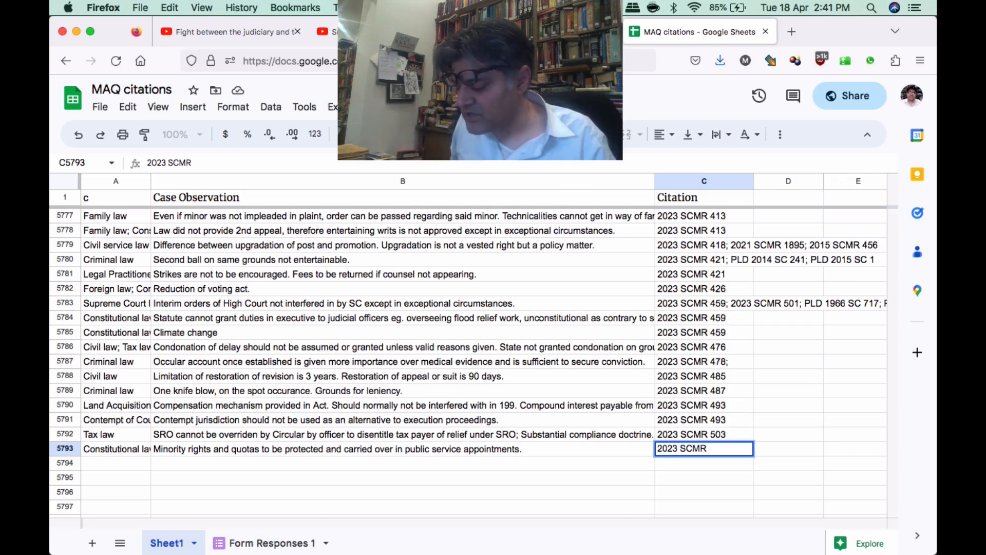
key("Left")
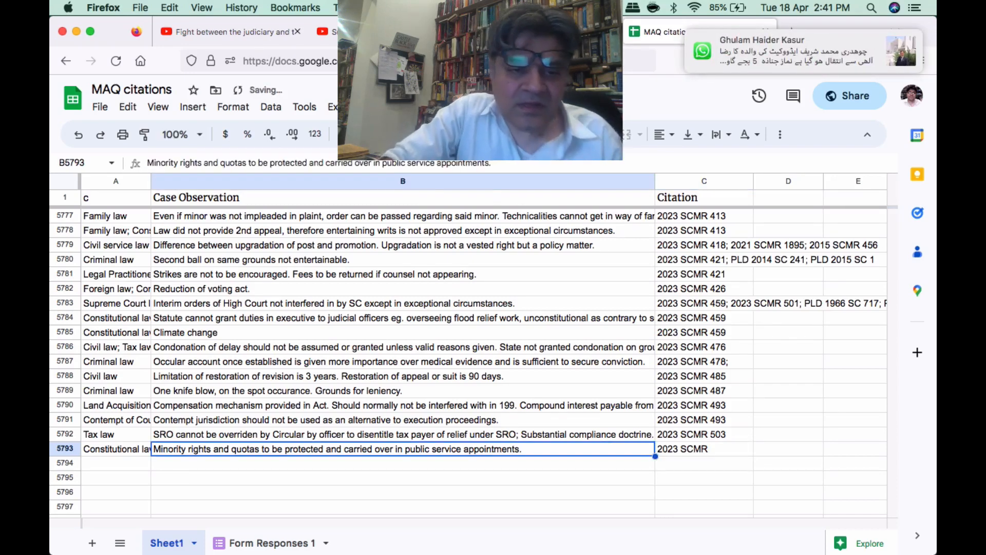
Enter "Differently abled; used this word." as the case observation in row 5794.
key("Down")
type("Diferen")
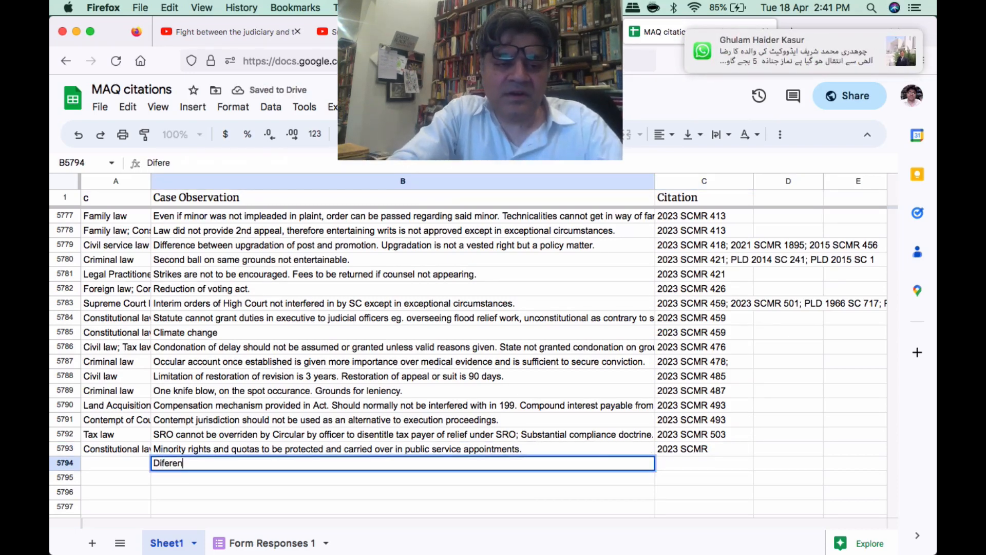
key("BackSpace")
key("BackSpace")
key("BackSpace")
key("BackSpace")
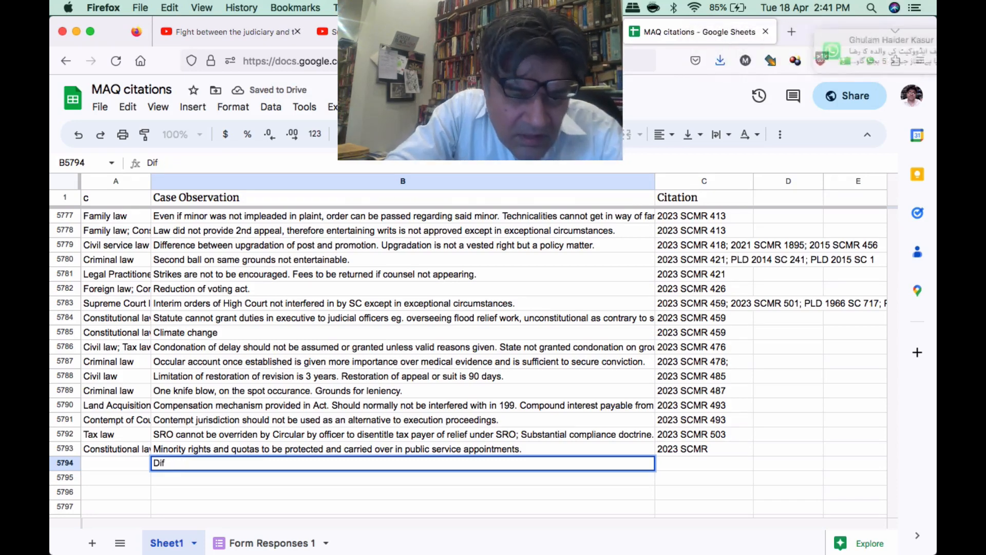
type("ferently abled")
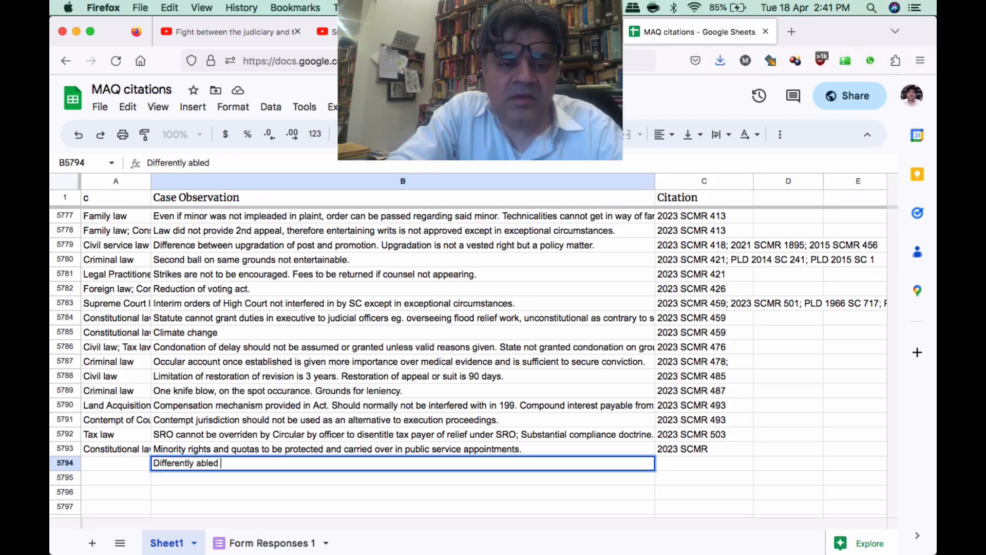
key("BackSpace")
type("; used ")
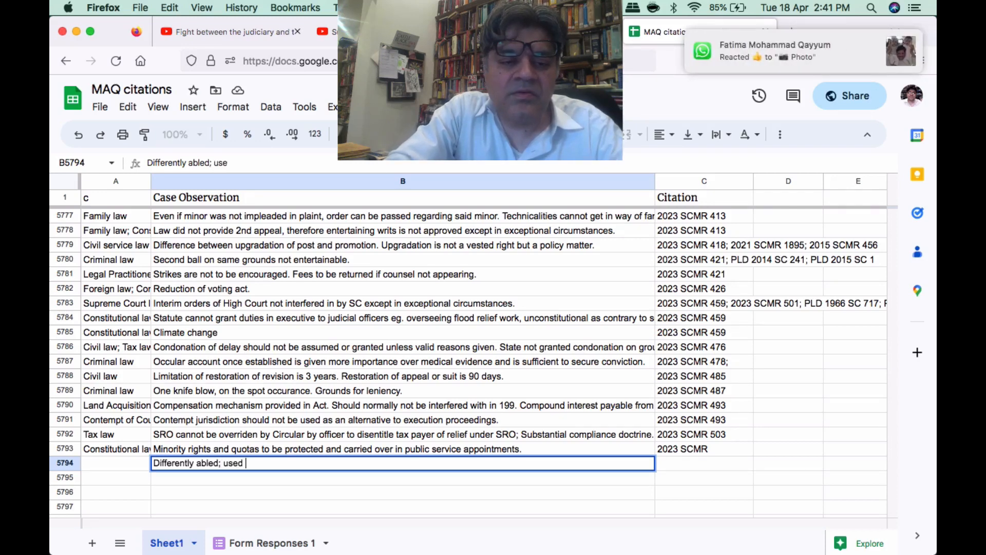
type("this word.")
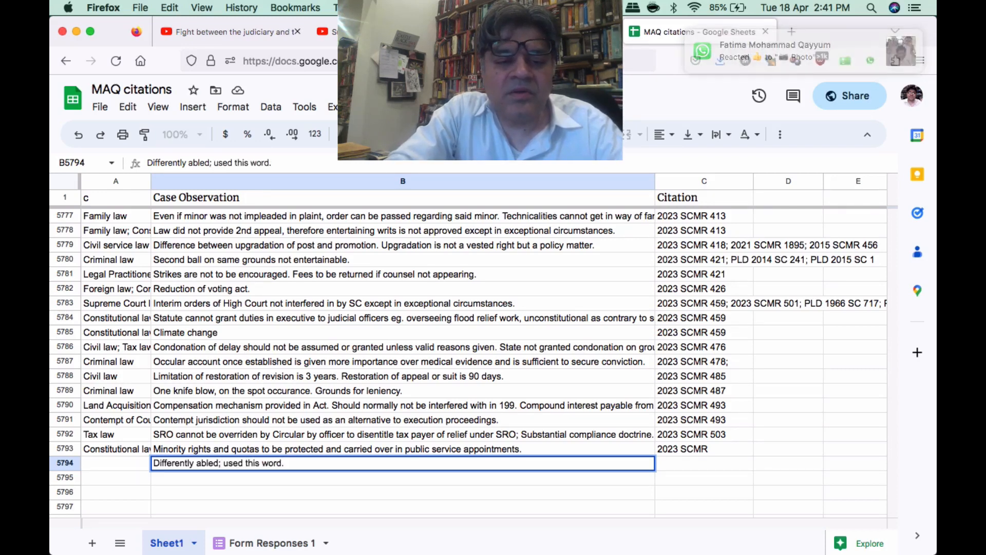
Fill the category of row 5794 with "Constitutional law", matching the row above.
key("shift+Tab")
key("Up")
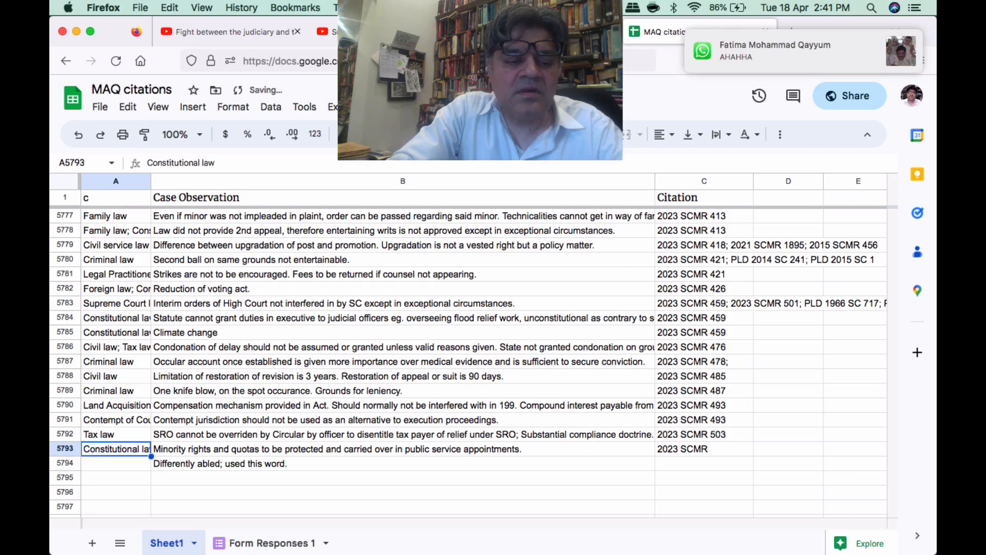
key("Down")
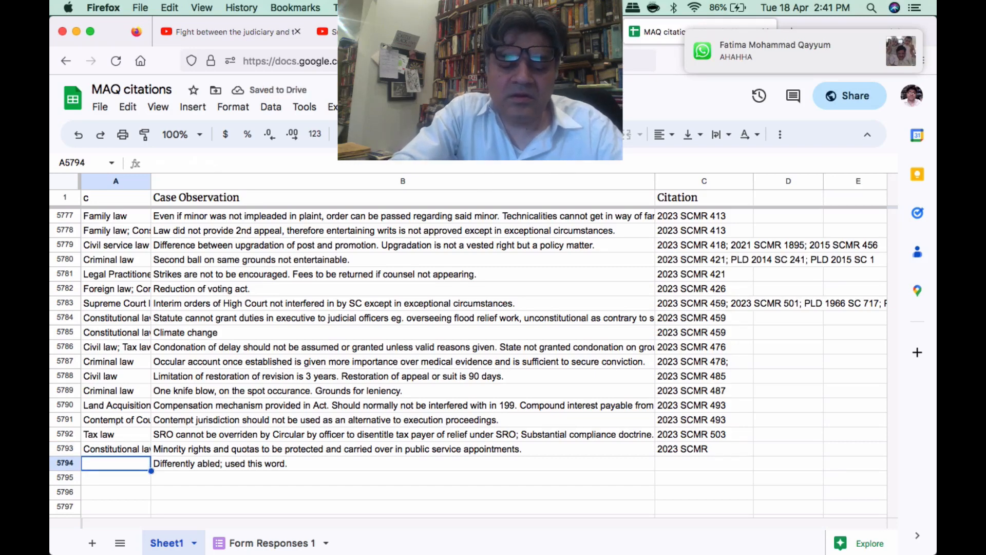
key("Up")
key("Down")
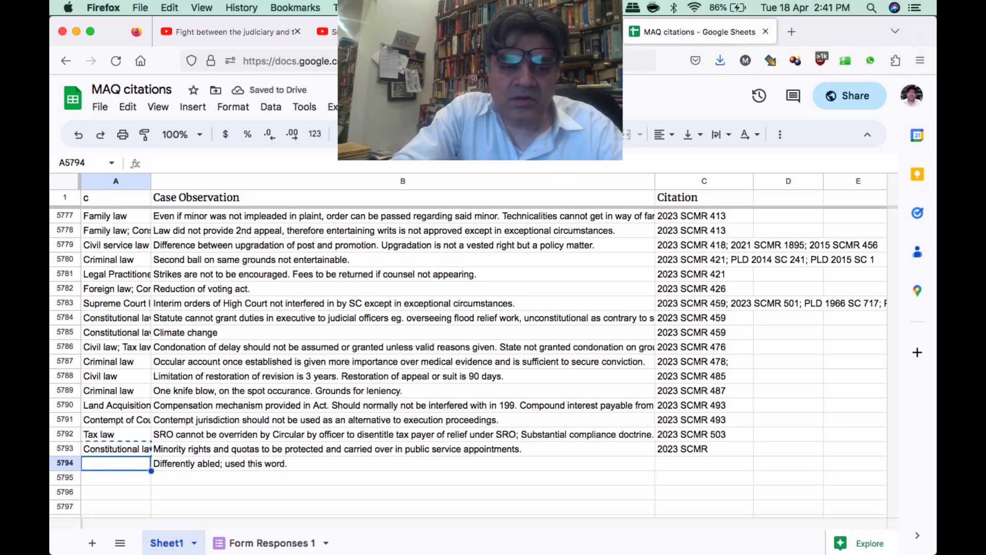
type("Constitutional law")
key("Tab")
key("Tab")
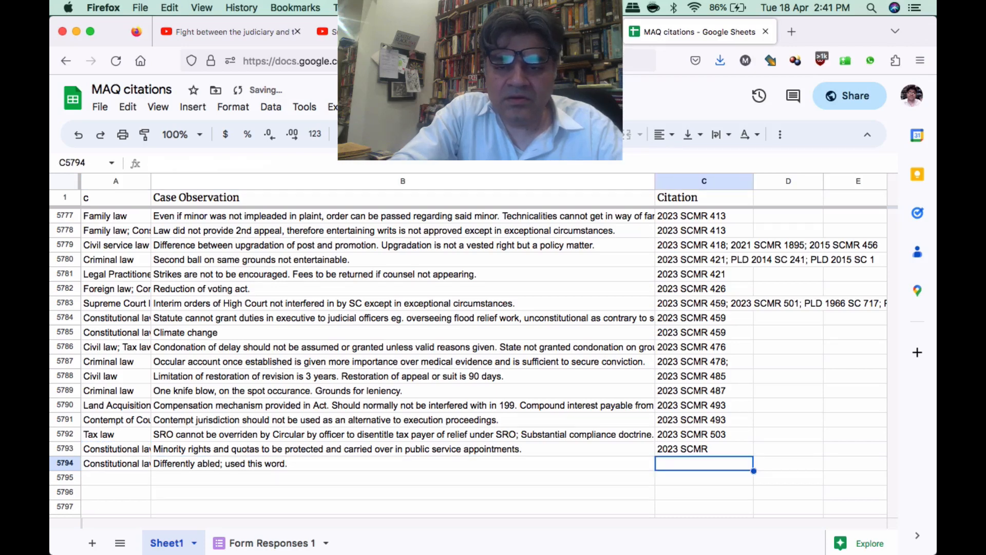
Enter "2023 SCMR 518" as the citation in row 5794.
type("202")
type("3 SCMR")
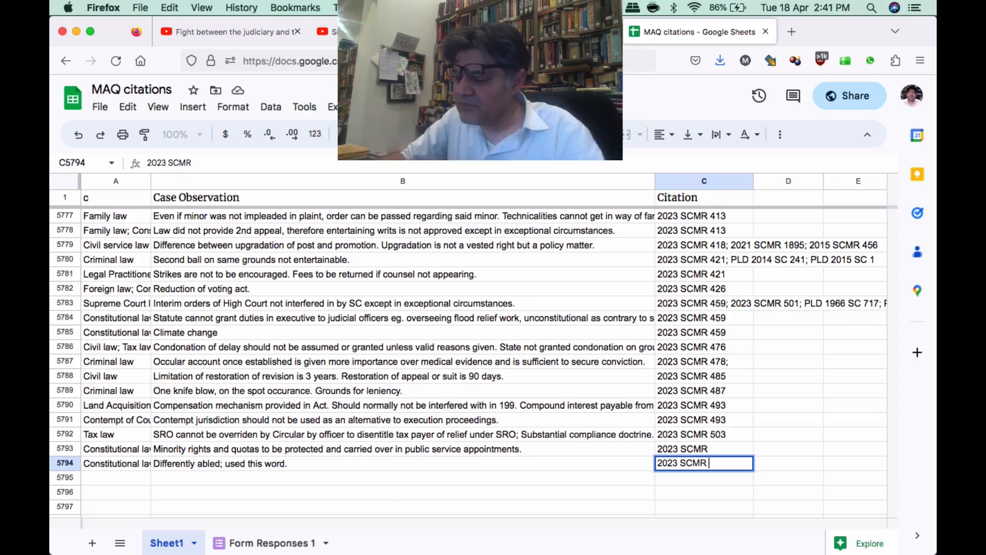
type("5")
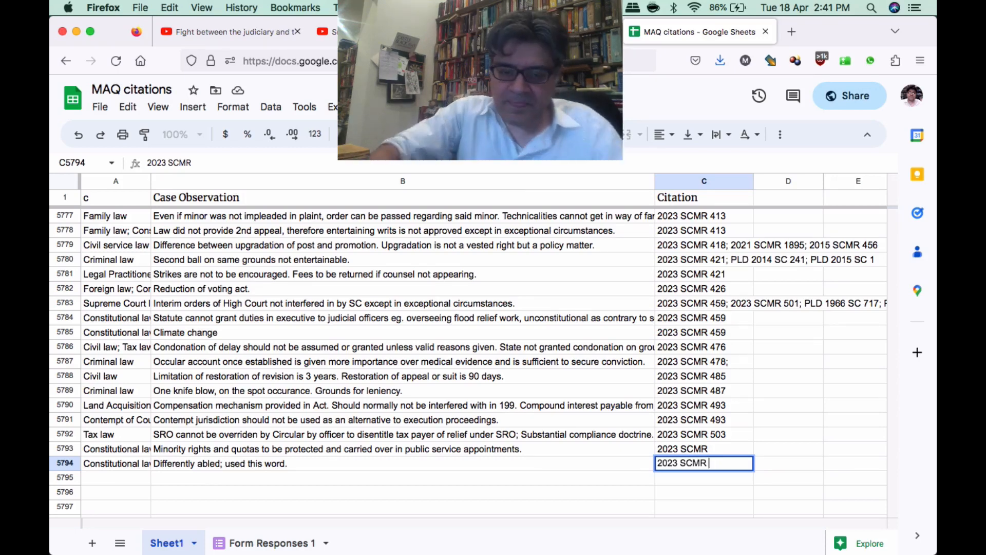
type("18")
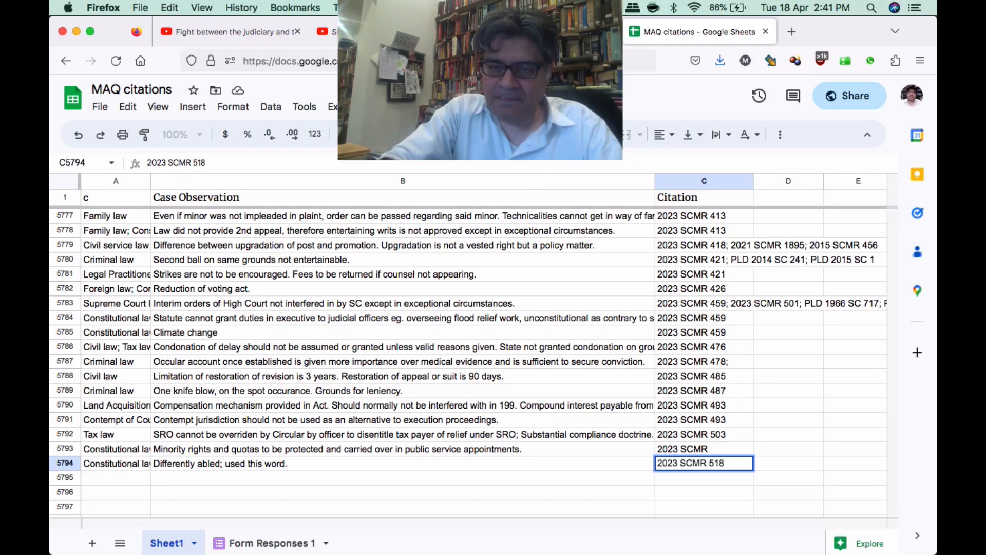
key("Return")
Complete the row 5793 citation with page number 518 so it reads "2023 SCMR 518".
double_click(704, 449)
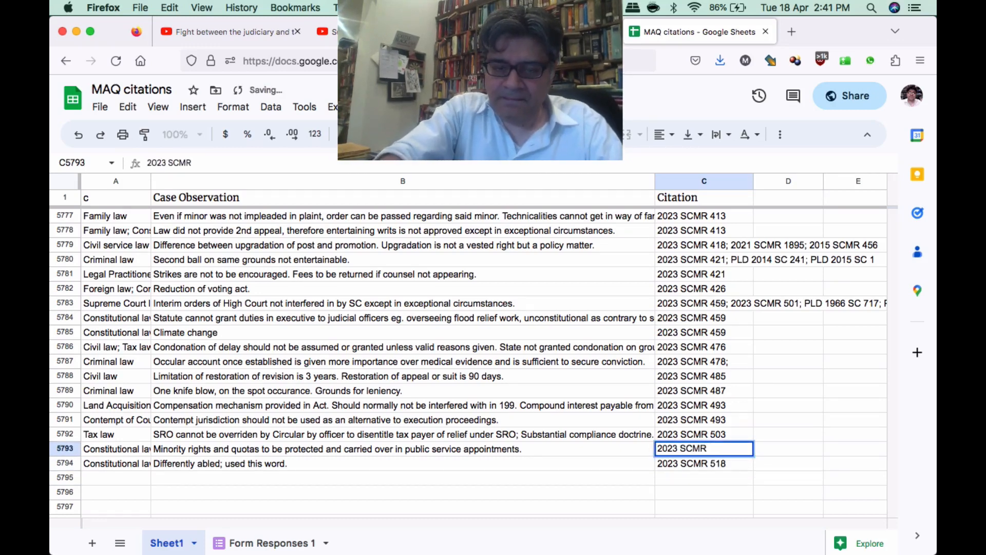
type("518")
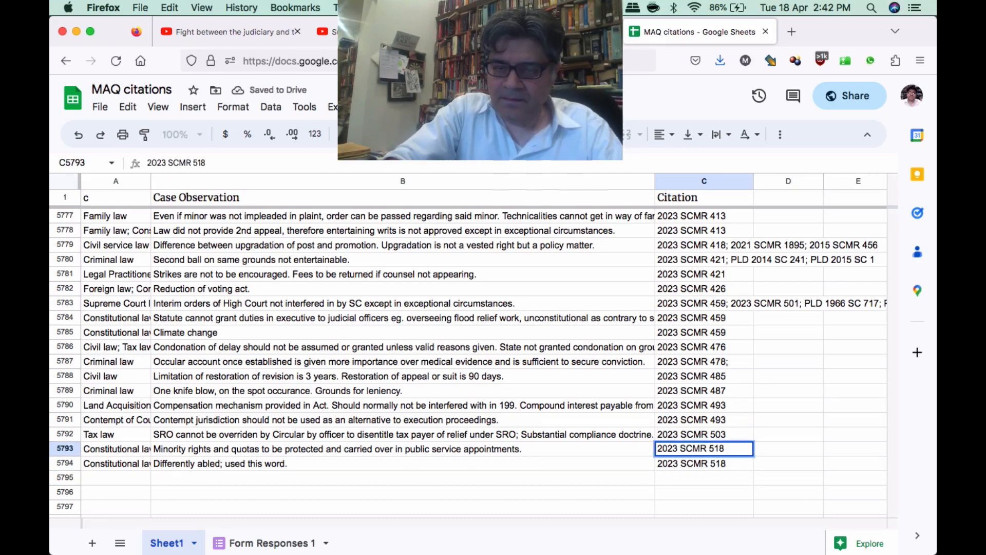
key("Return")
Extend the citation in row 5794 with a further reference so it reads "2023 SCMR 518; PLD 2020 SC 599".
type(";")
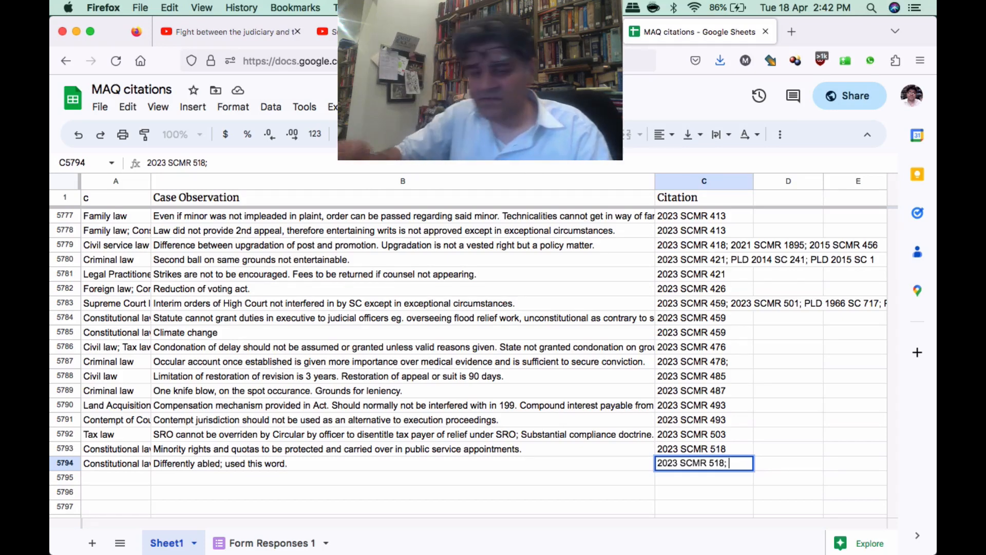
type("PL")
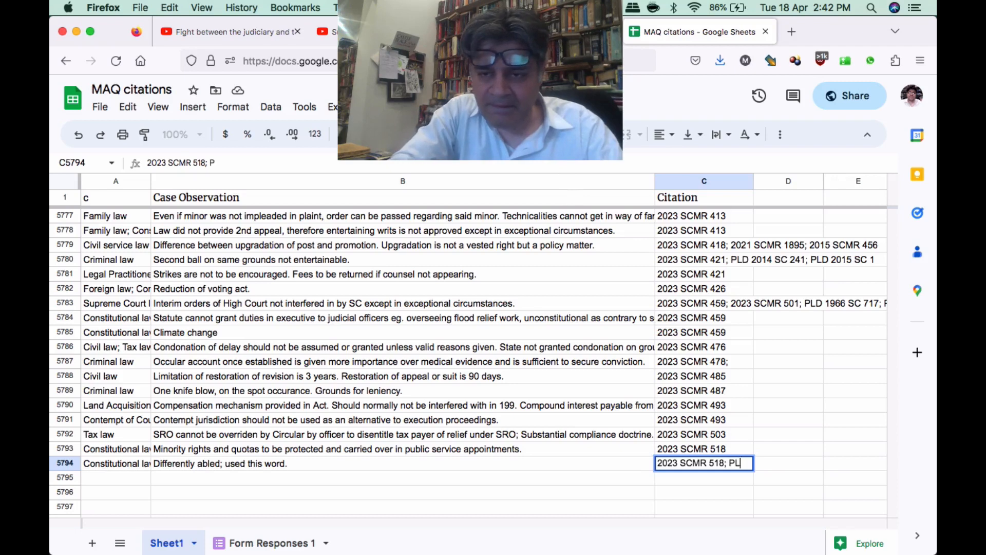
type("D 2020 SC 599")
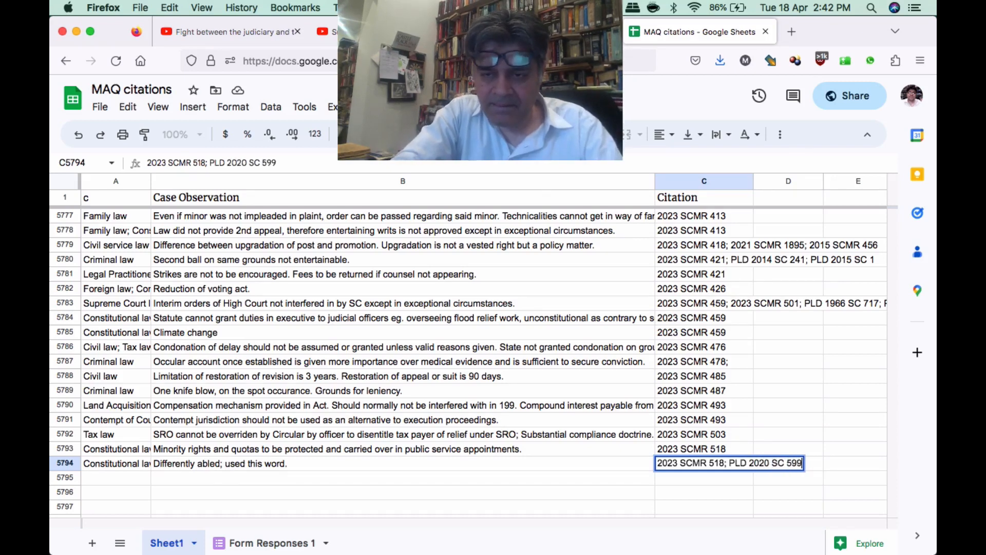
key("Return")
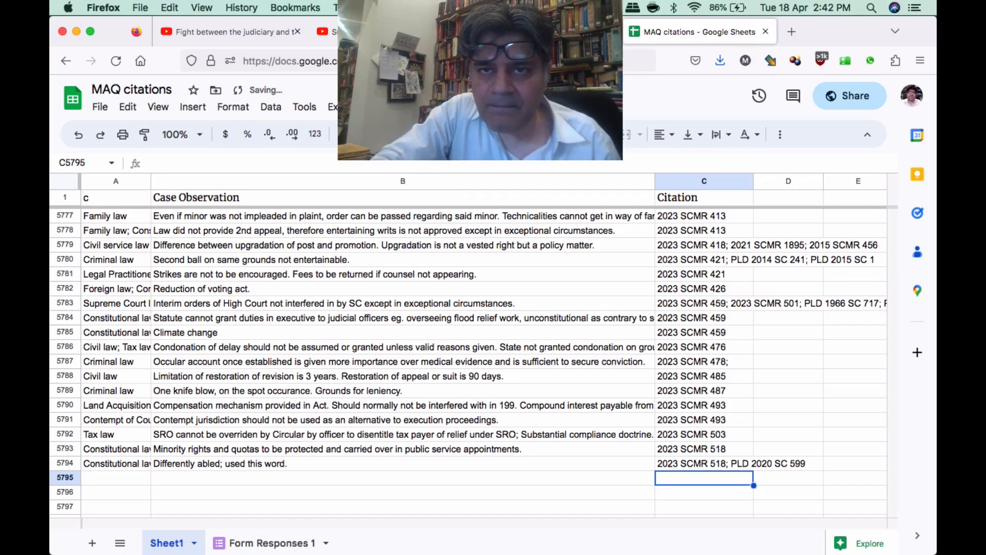
left_click(604, 8)
left_click(614, 37)
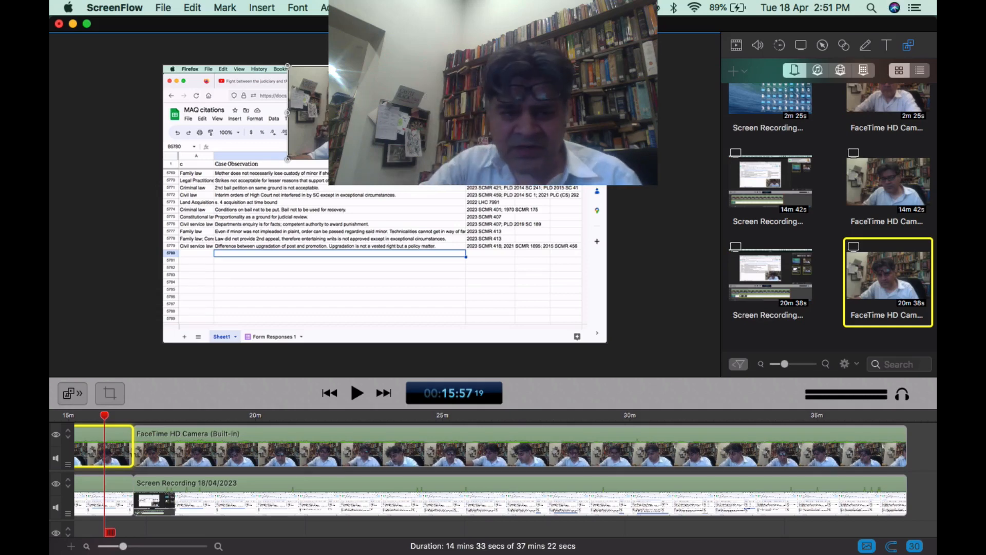
Switch from ScreenFlow back to the spreadsheet in Firefox and enter "2023 SCMR 527" as the citation in row 5795.
key("super+Tab")
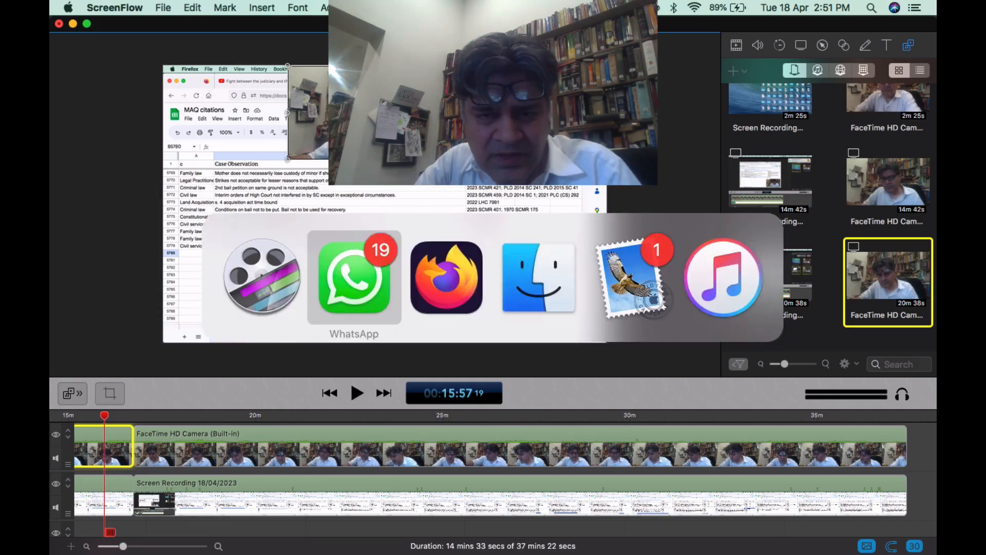
key("super+Tab")
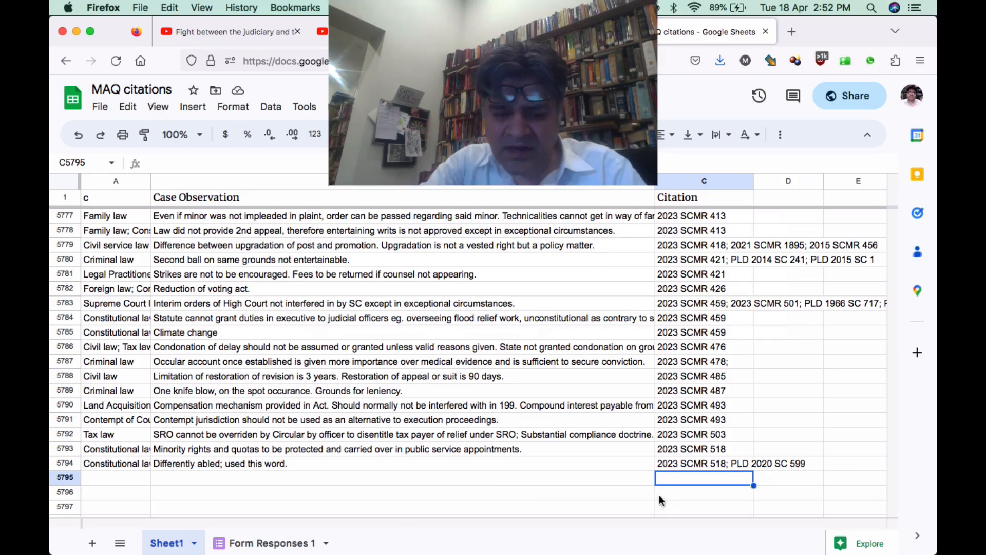
type("2023")
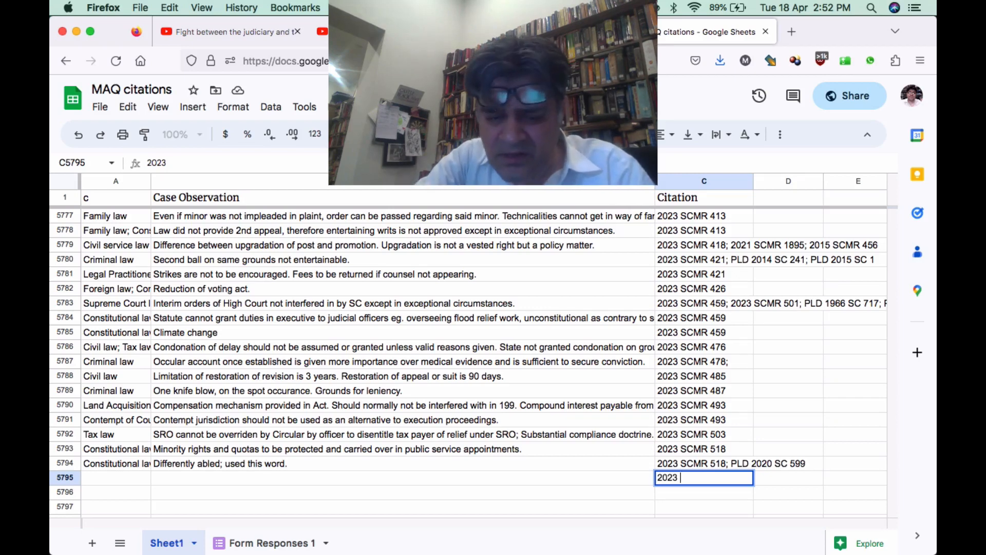
type("SCMR")
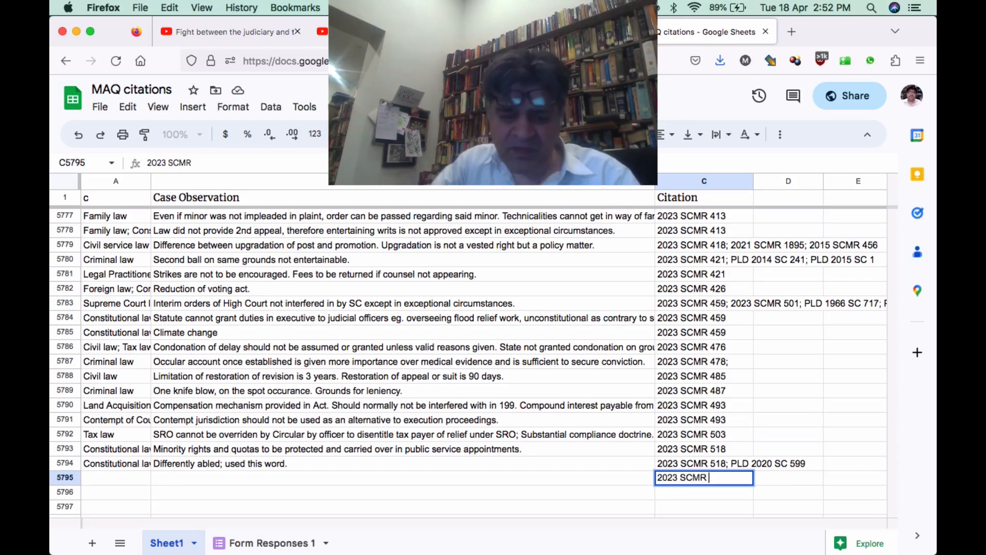
type(" 527")
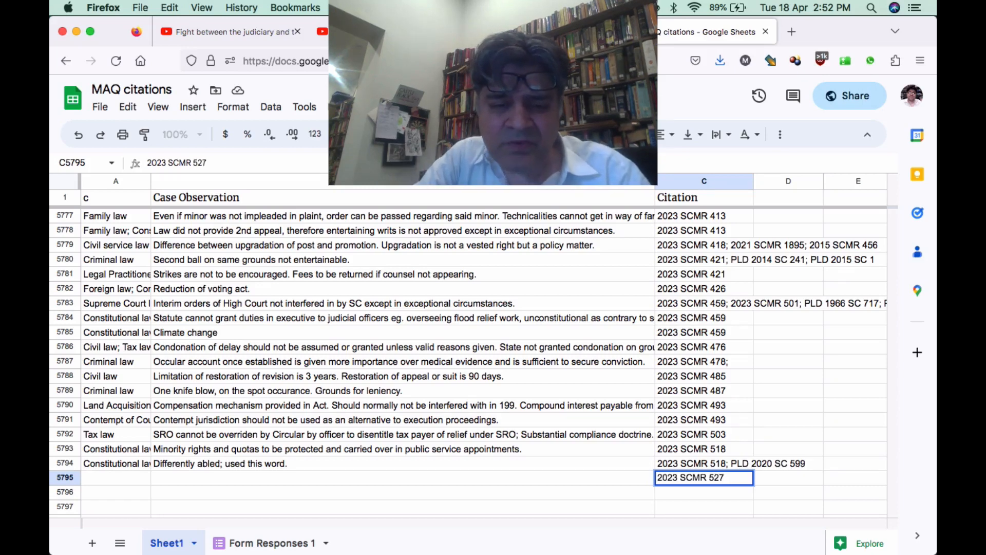
key("Return")
Fill the category of row 5795 with "Criminal law".
key("Left")
key("Left")
key("Up")
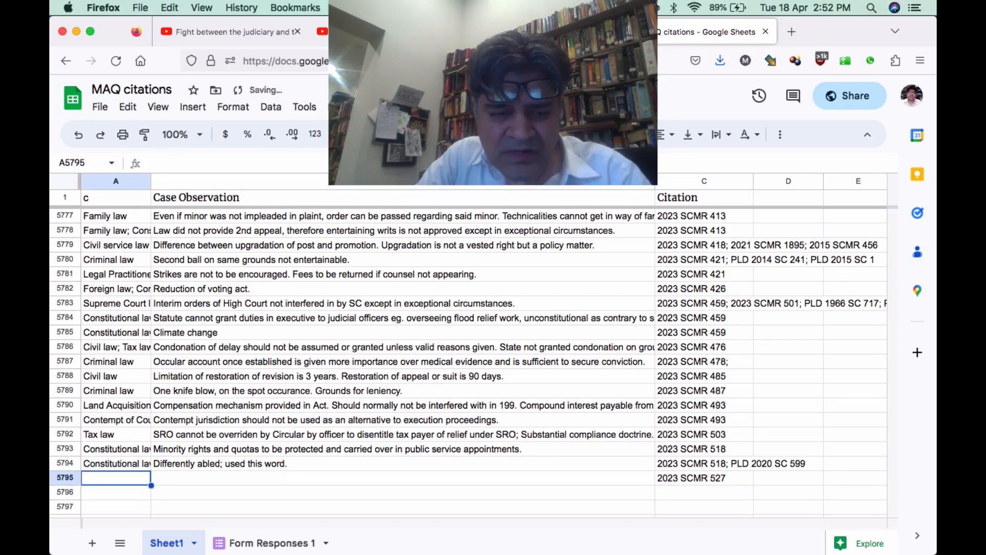
type("Criminal law")
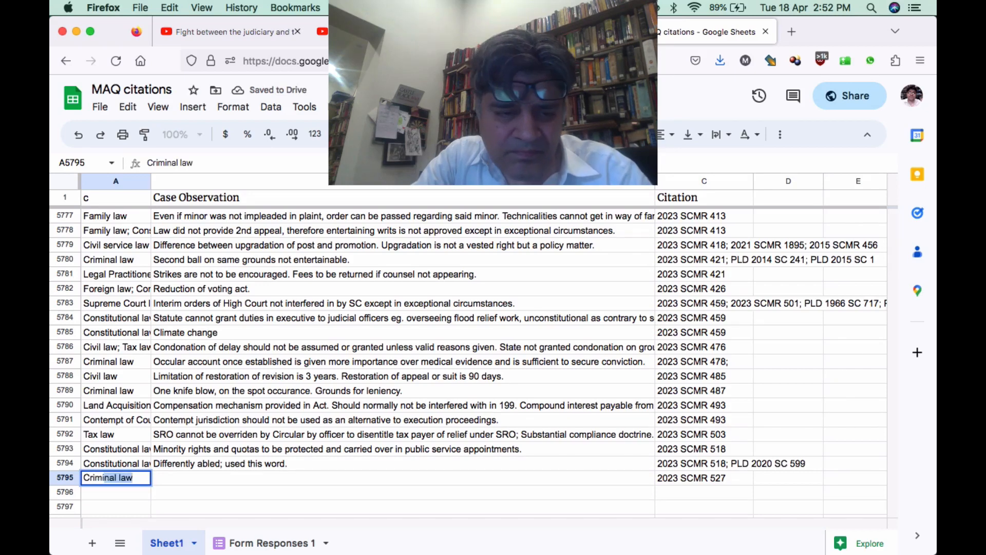
key("Tab")
Enter "Mere relationship of prosecution witnesses cannot be ground to discard testimony." as the case observation in row 5795.
type("Mere")
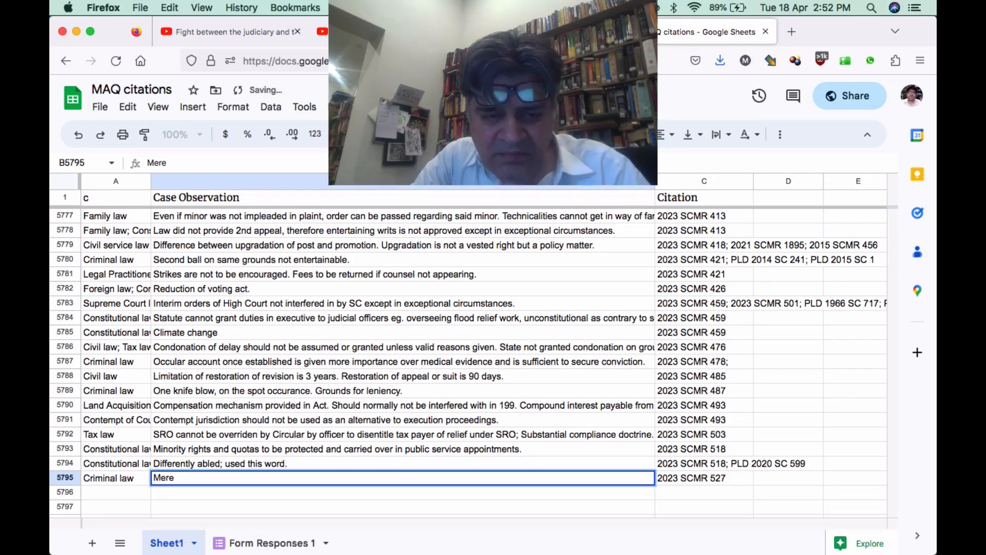
type(" relatio")
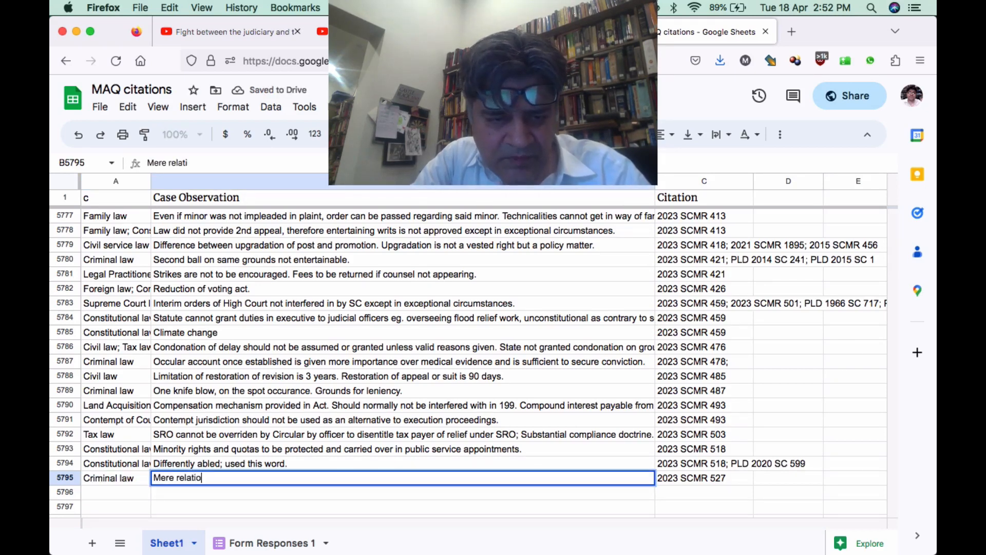
type("nship of")
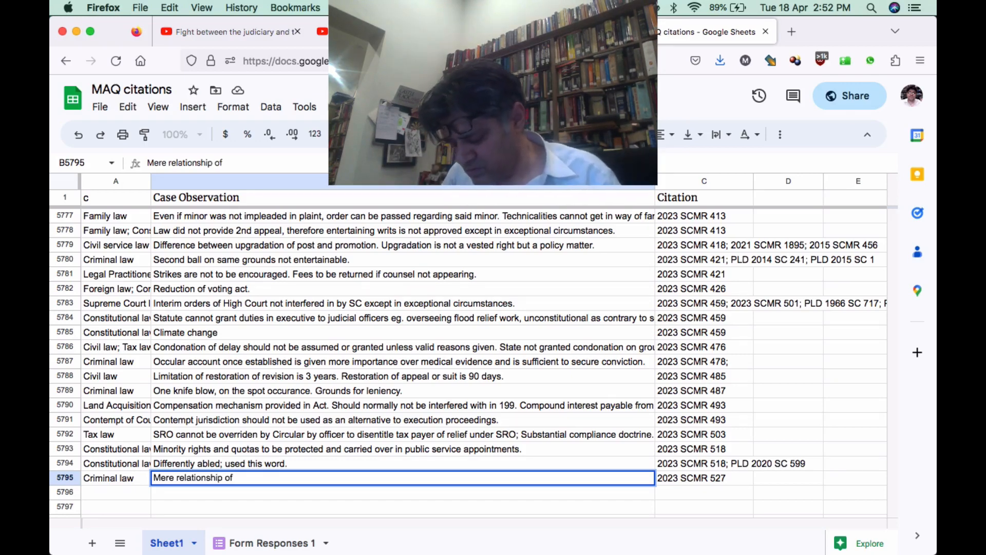
type("prosecutii")
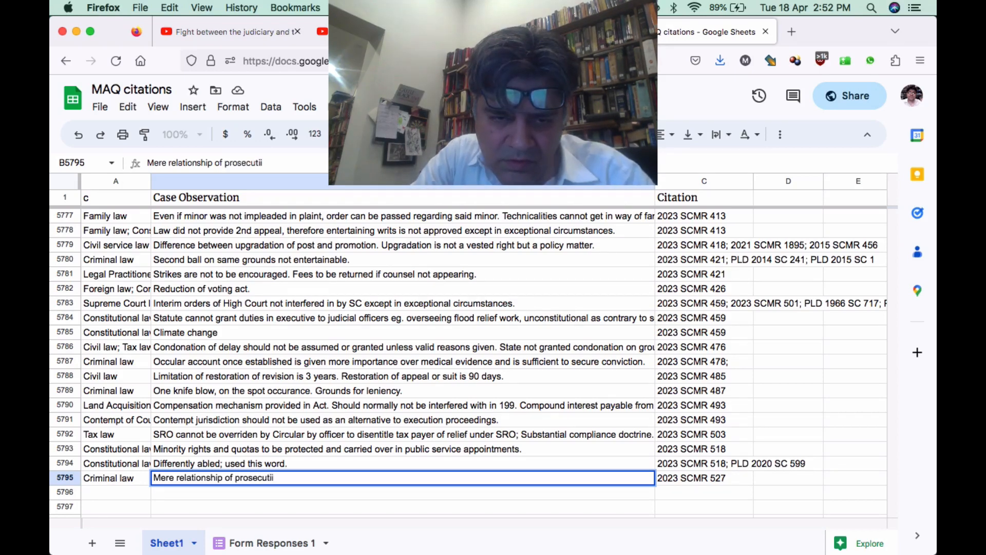
key("BackSpace")
type("on witnes")
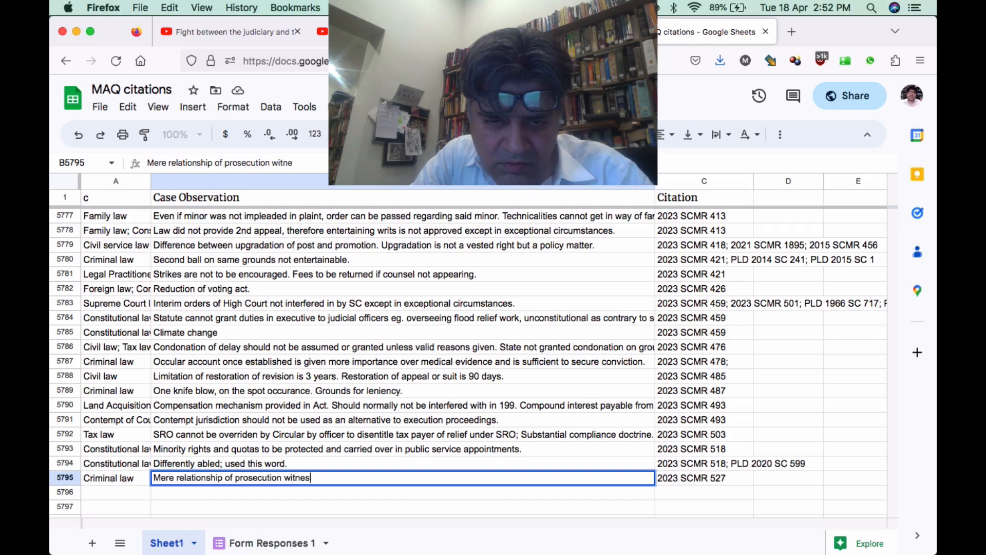
type("ses")
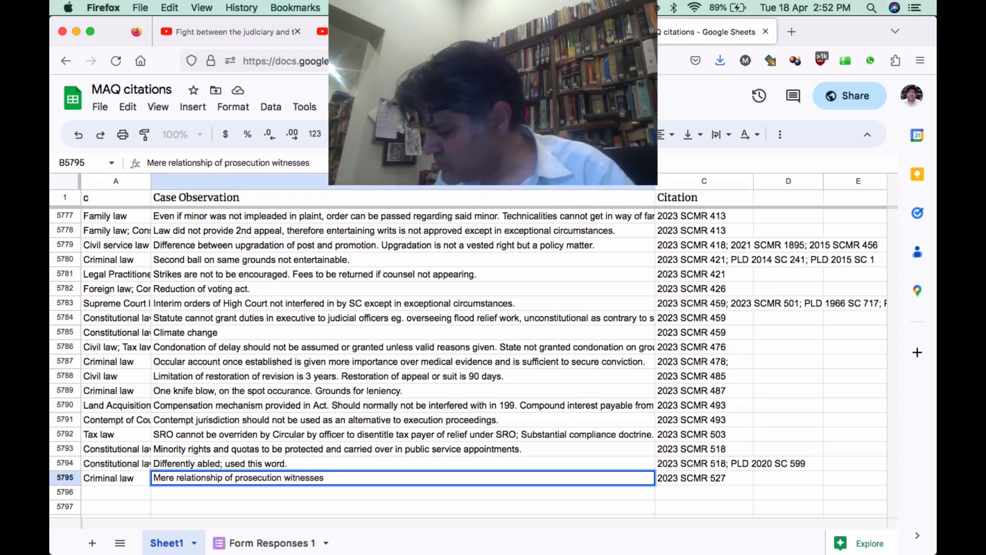
type(" canot be")
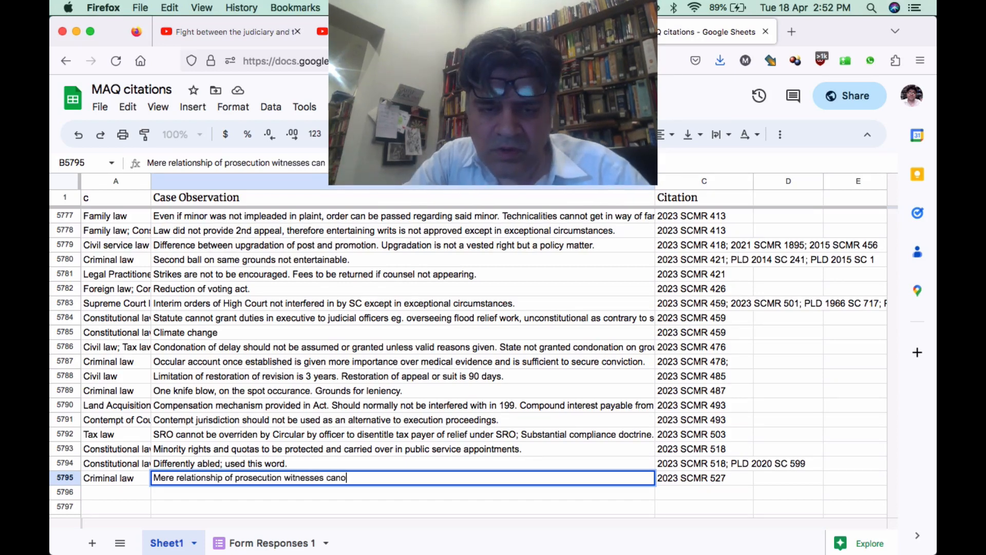
key("BackSpace")
key("BackSpace")
key("BackSpace")
key("BackSpace")
type("n")
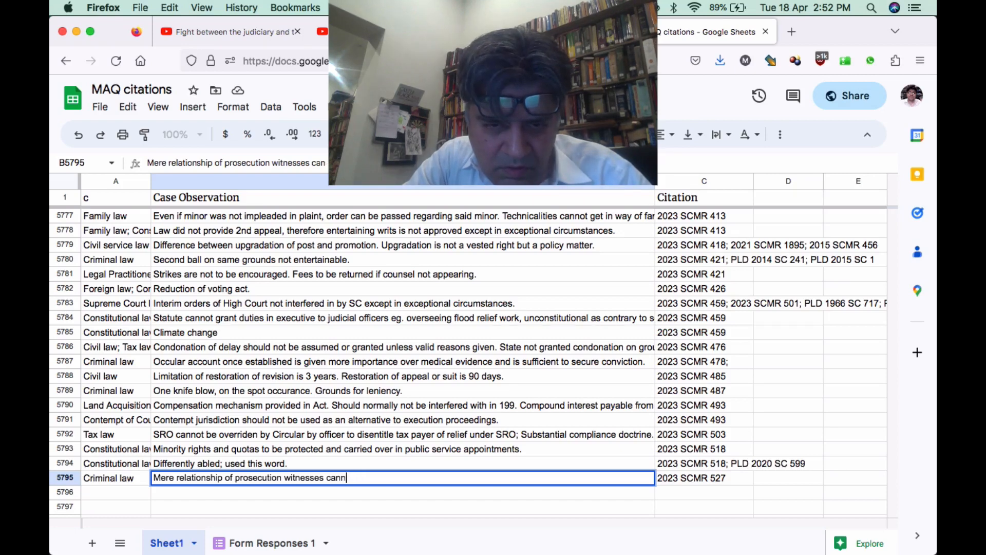
type("ot be ground")
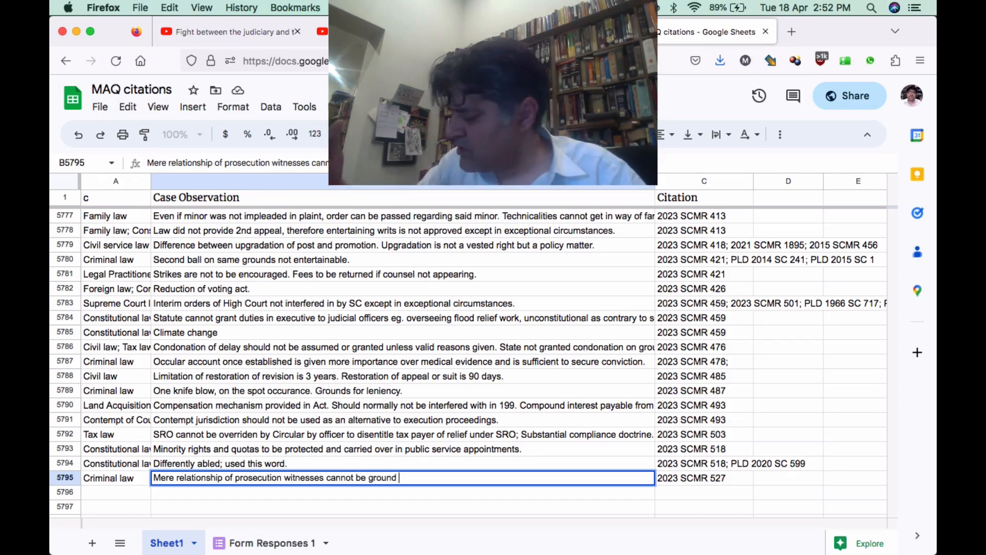
type(" to face")
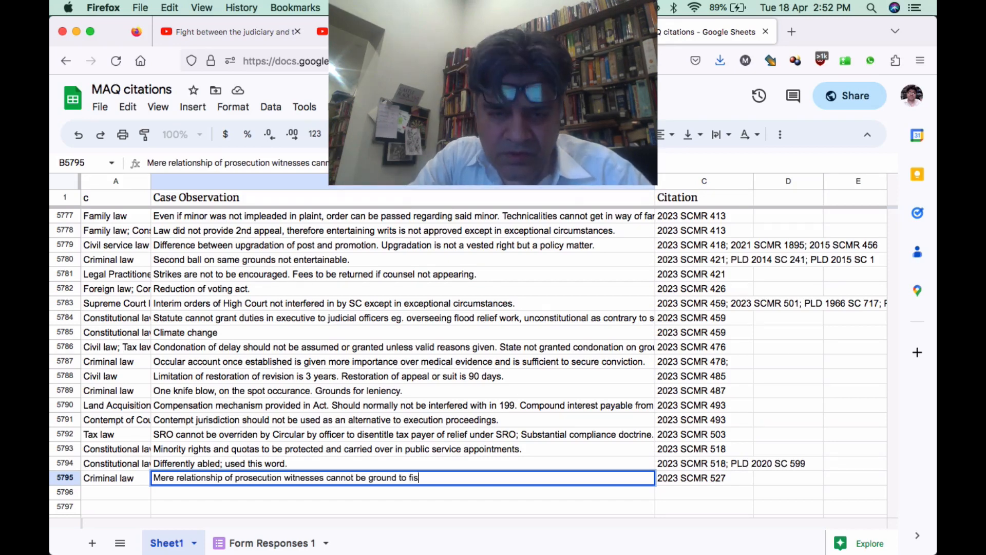
key("BackSpace")
key("BackSpace")
key("BackSpace")
key("BackSpace")
type("disc")
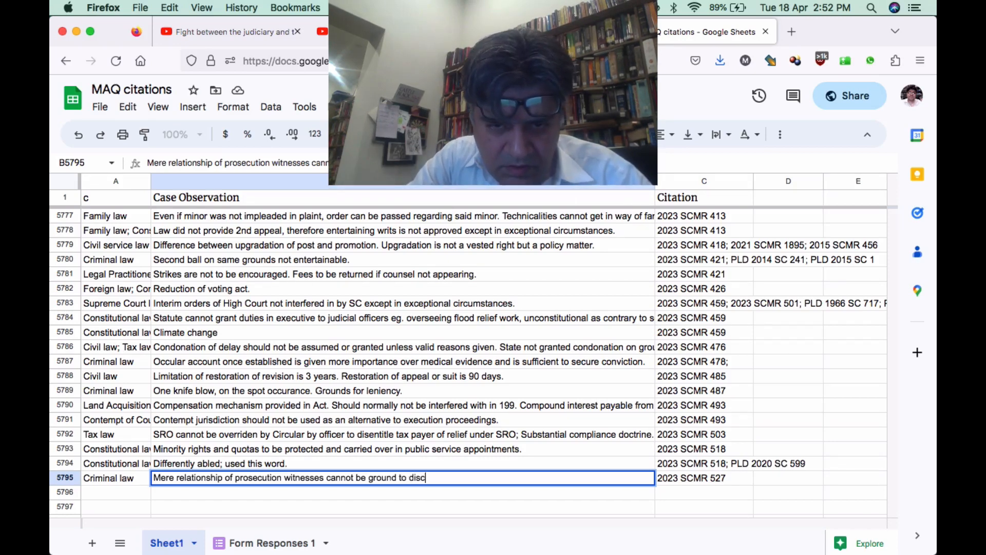
type("ard testi")
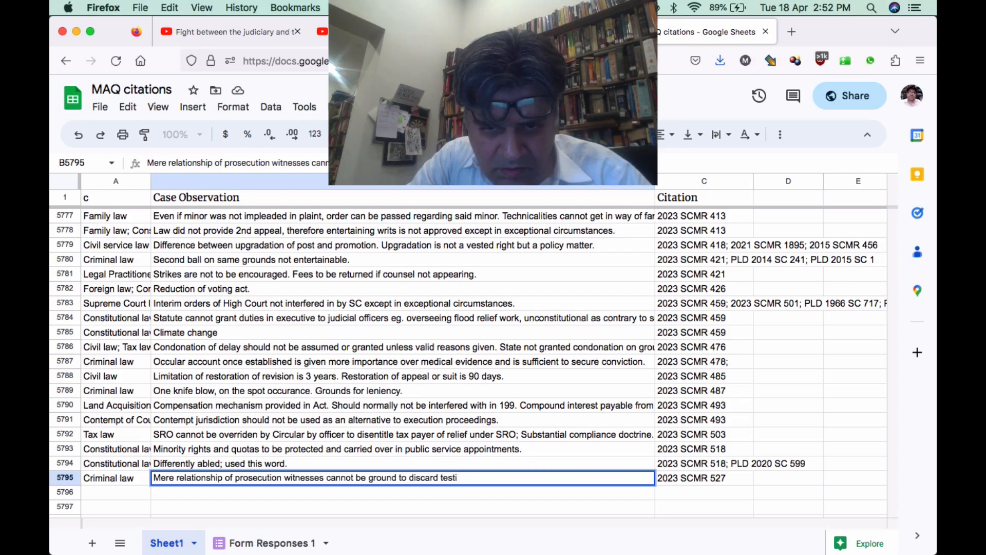
type("mony.")
key("Return")
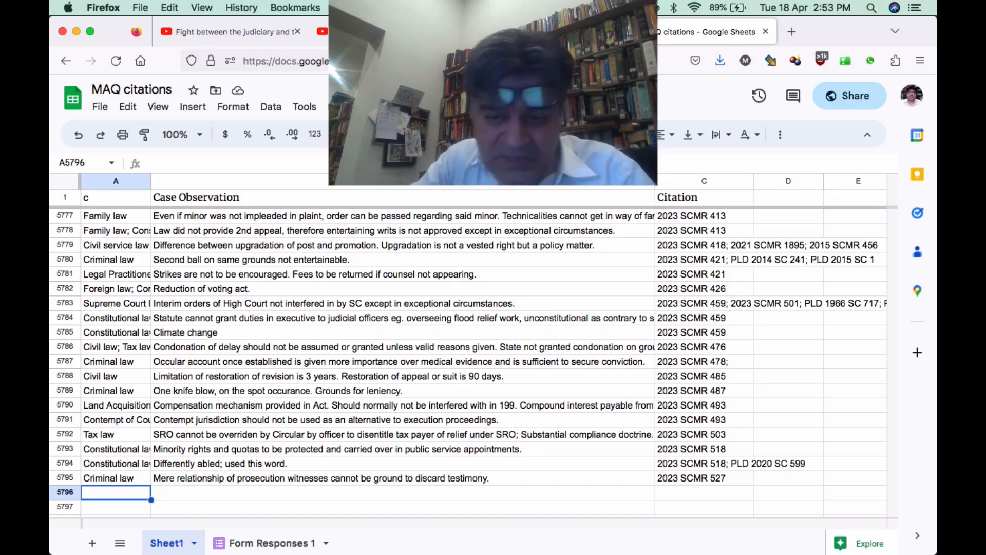
Enter "2023 SCMR 549" as the citation in row 5796.
key("Right")
key("Right")
type("2023 ")
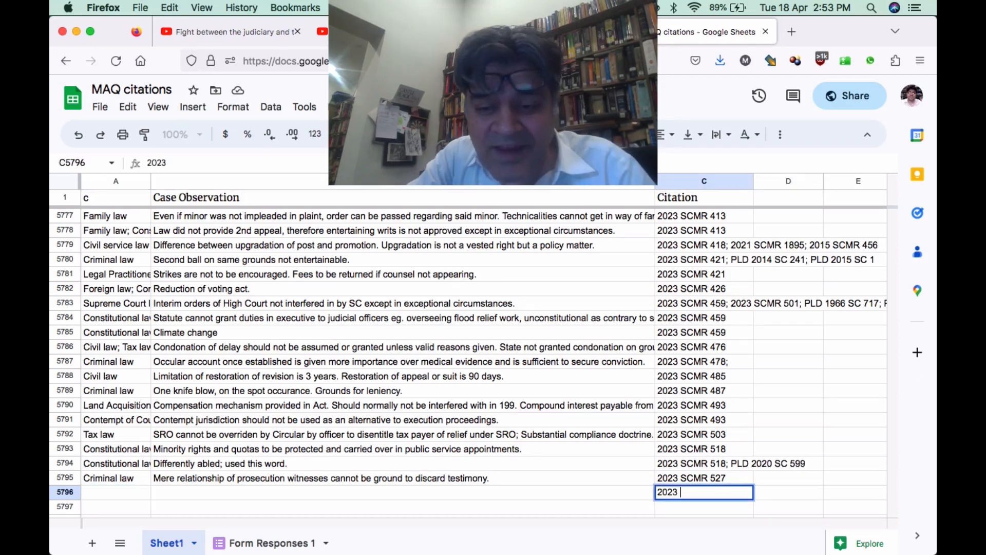
type("SCMR")
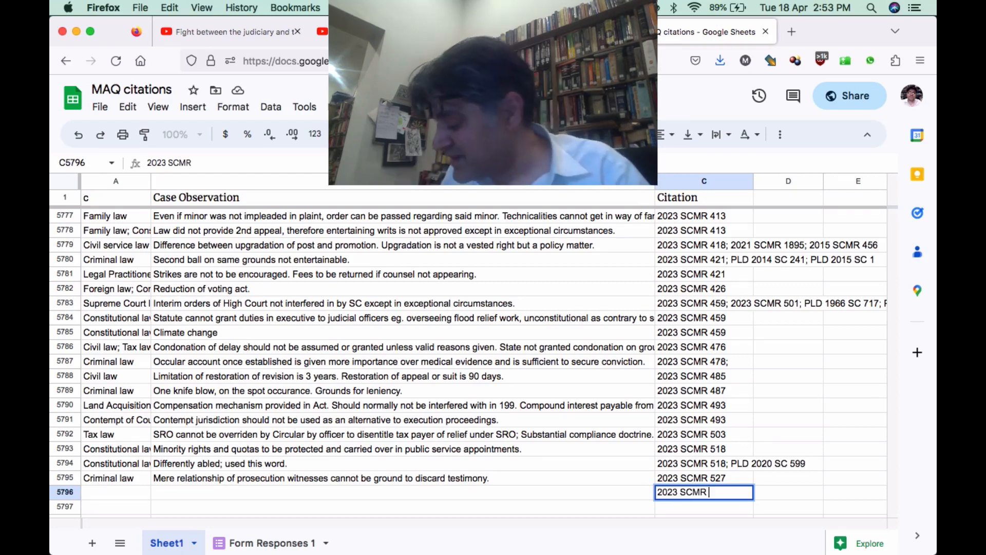
type(" 549")
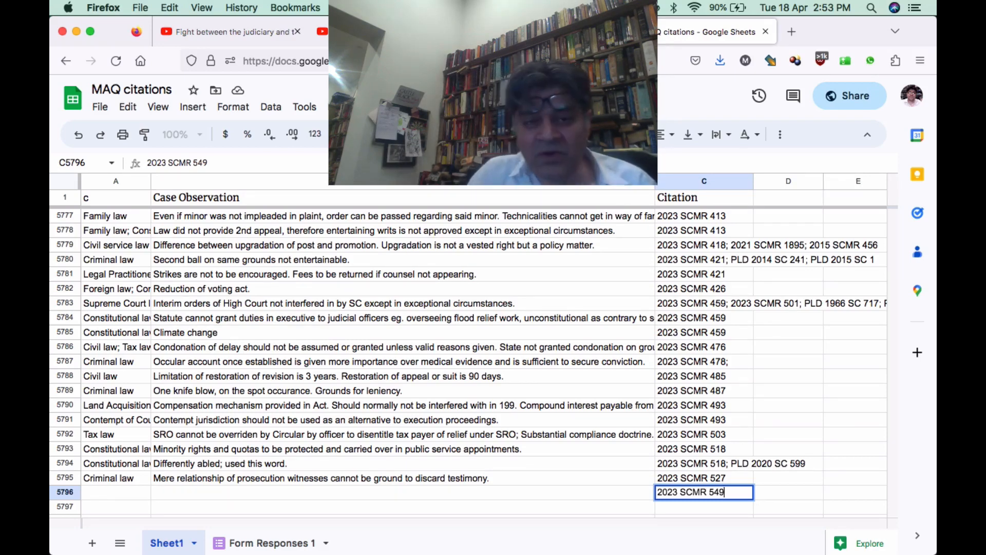
key("Left")
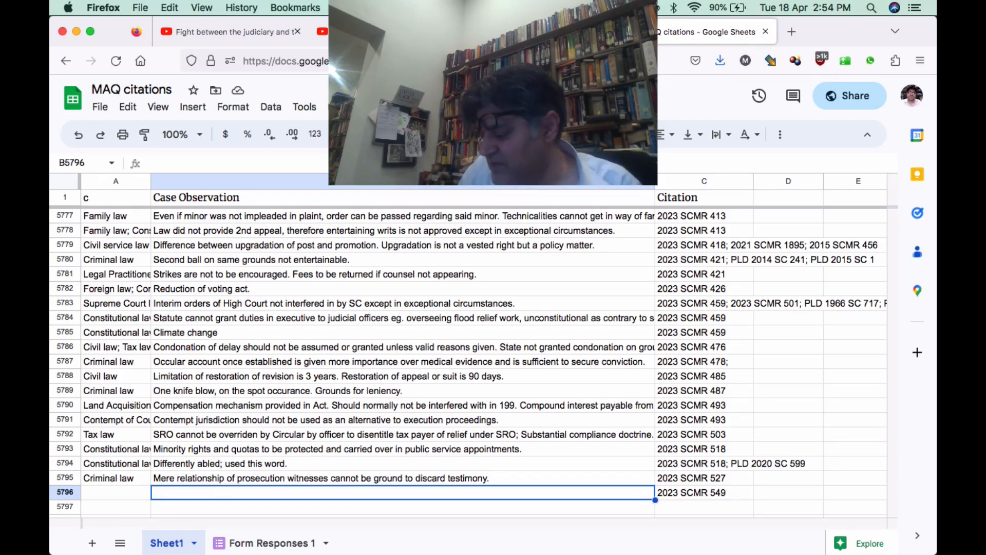
Enter "Overqualified candidates should not necessariliy be preferred to other candidates who fulfil the requirements for that post." as the case observation in row 5796.
type("Overqualified ")
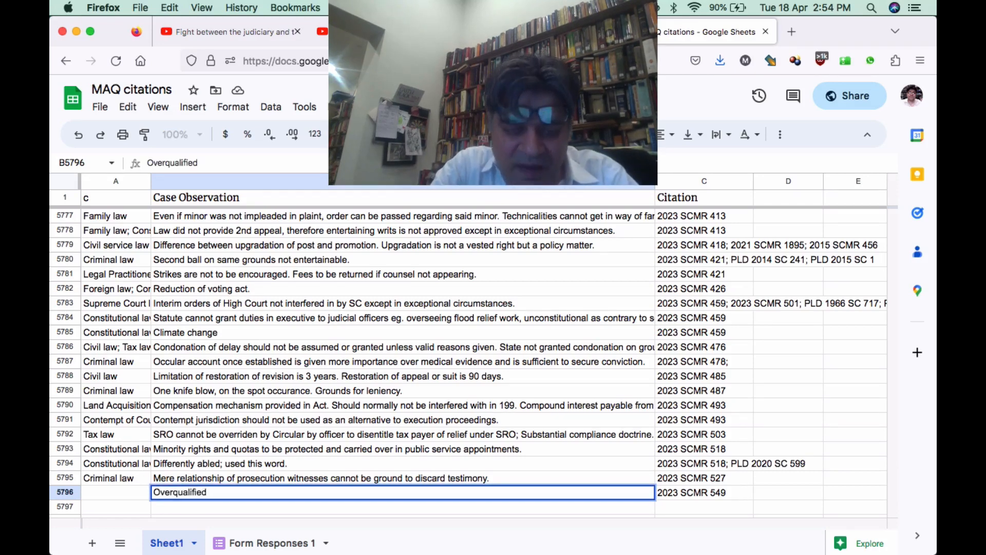
type("candidaes a")
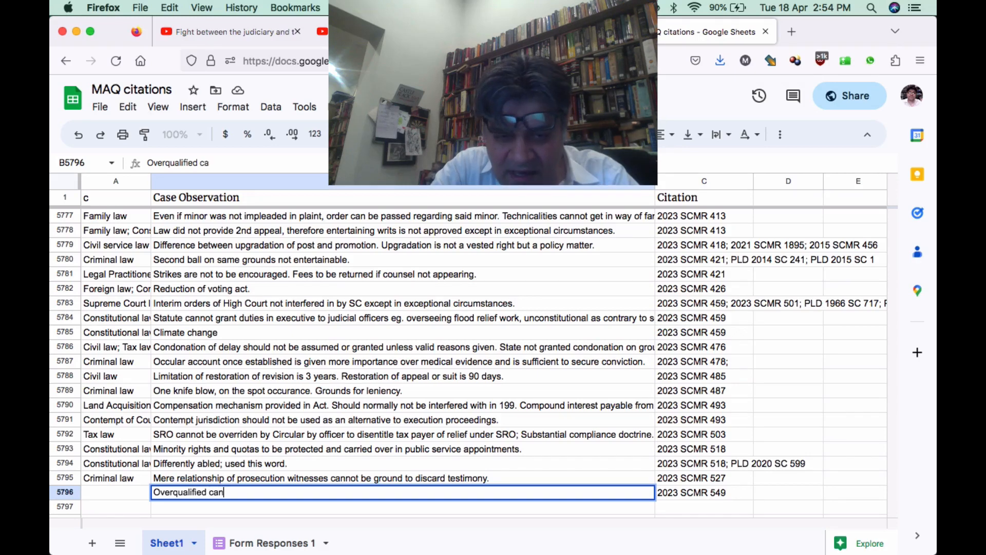
key("BackSpace")
key("BackSpace")
key("BackSpace")
key("BackSpace")
type("te")
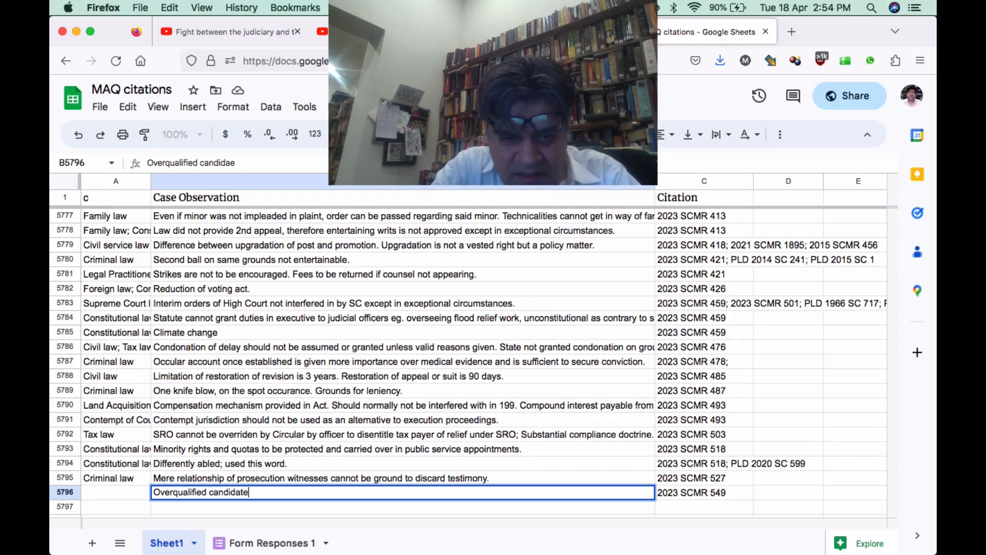
type("s should not n")
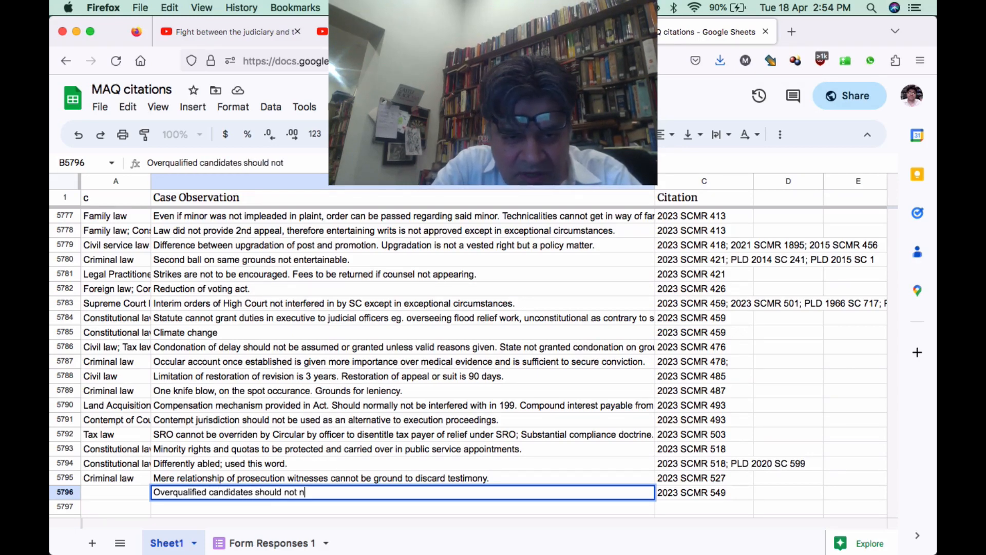
type("ecessariliy")
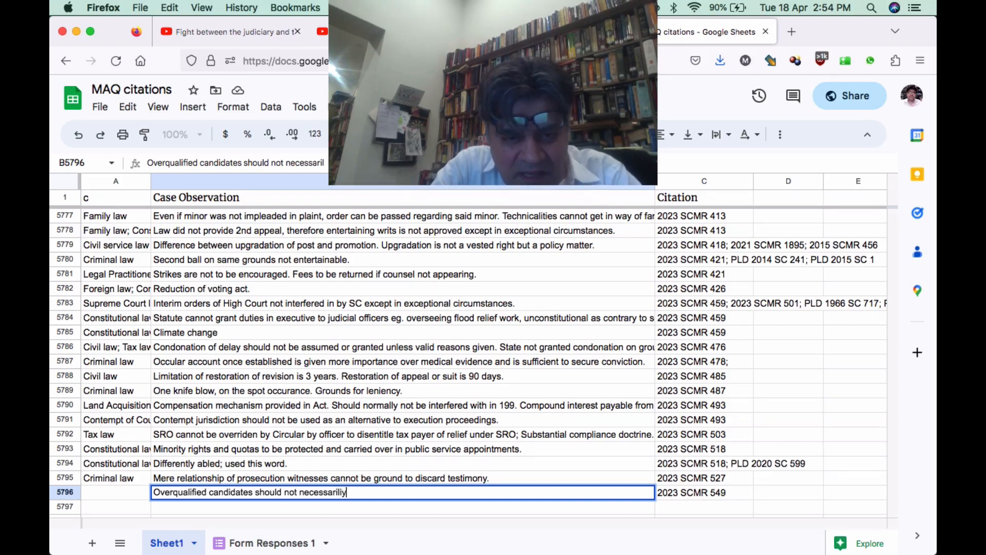
type(" be preff")
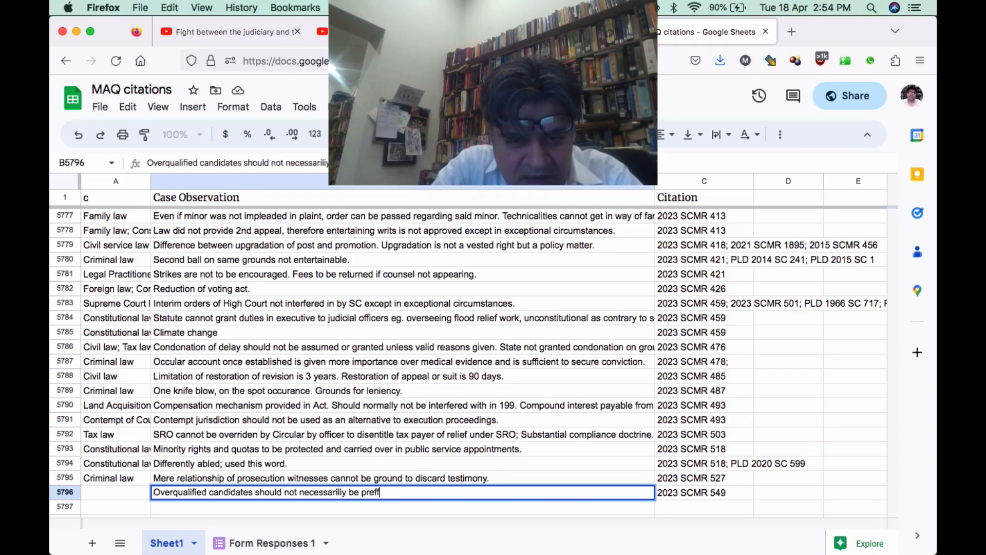
key("BackSpace")
key("BackSpace")
type("er")
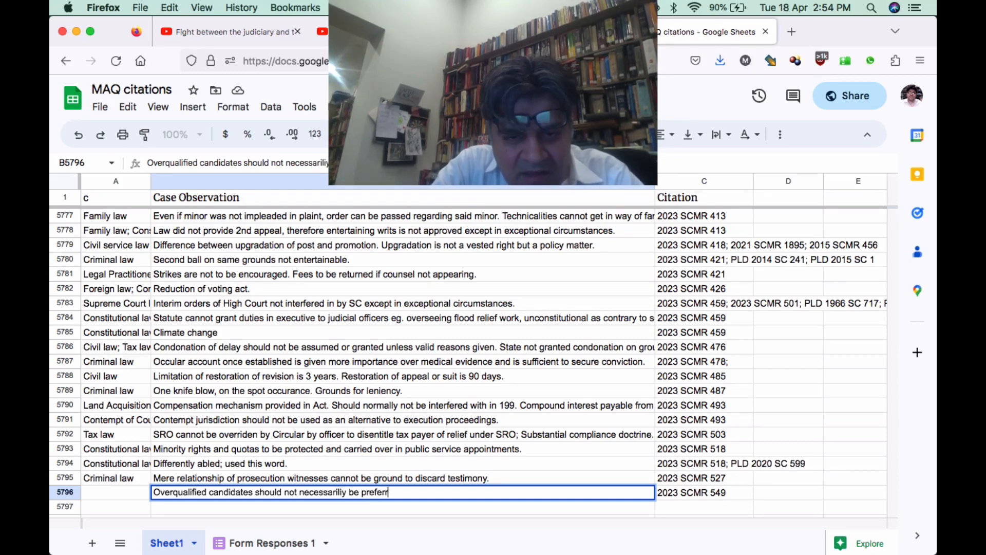
type("red to other candid")
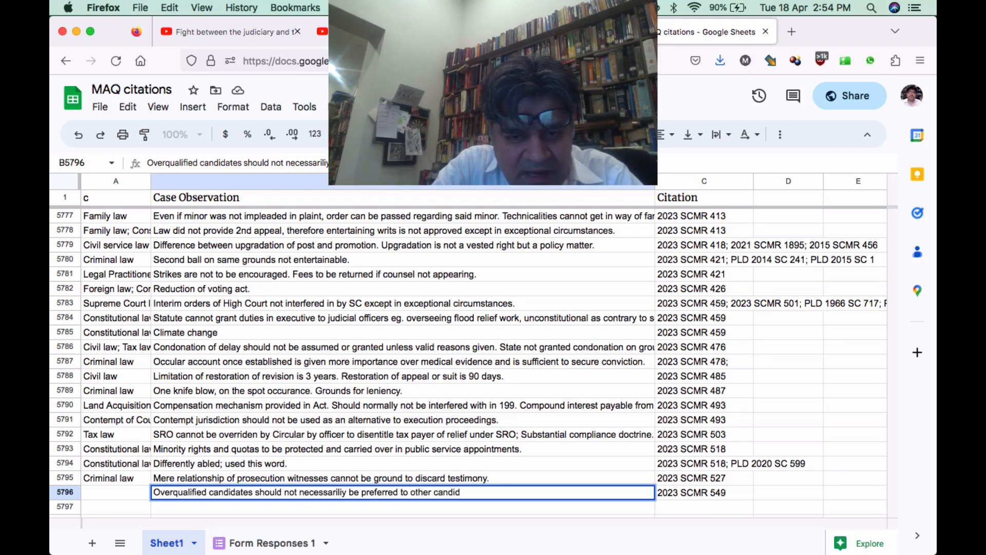
type("ates who ful")
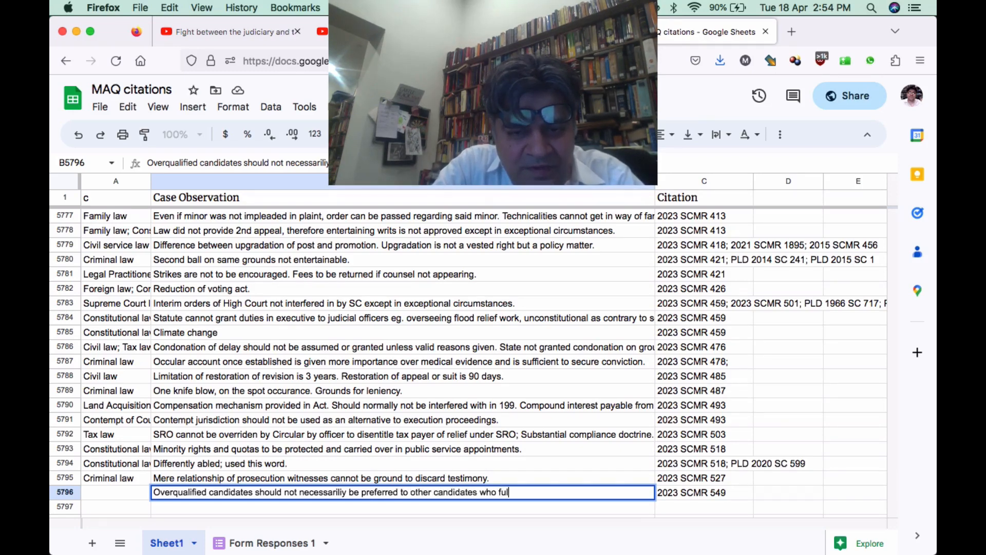
type("fil the")
type("requ")
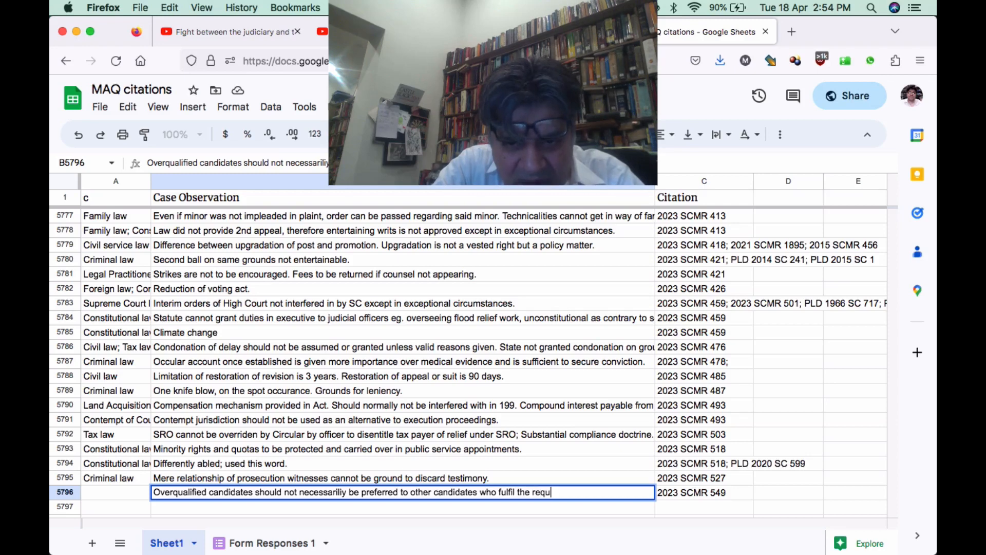
type("irements for that post.")
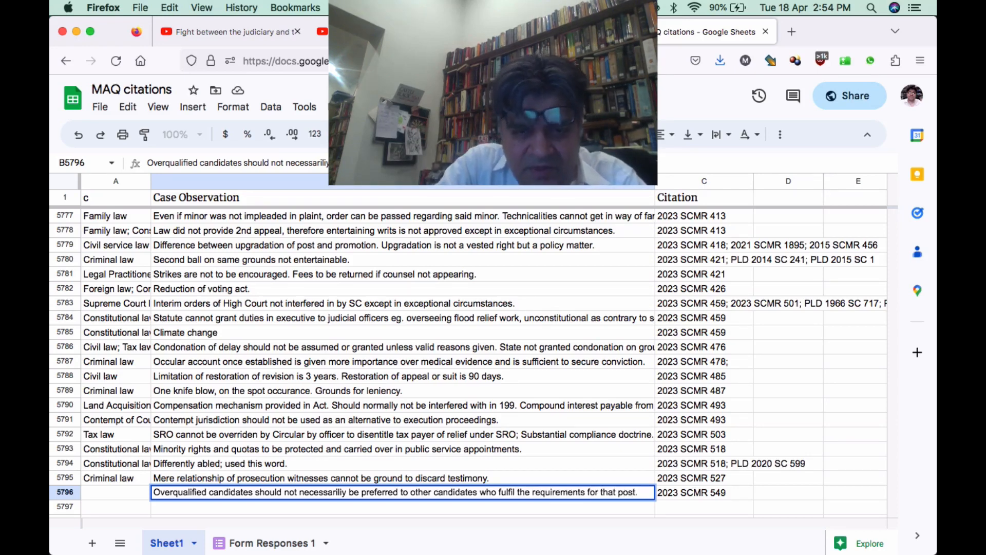
Fill the category of row 5796 with "Civil Service law".
key("Left")
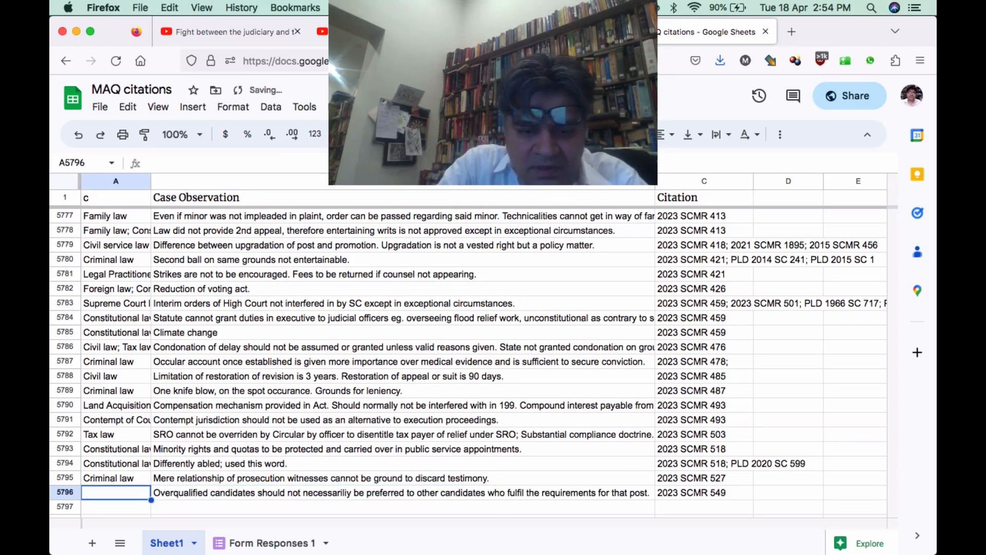
type("Civil Service law")
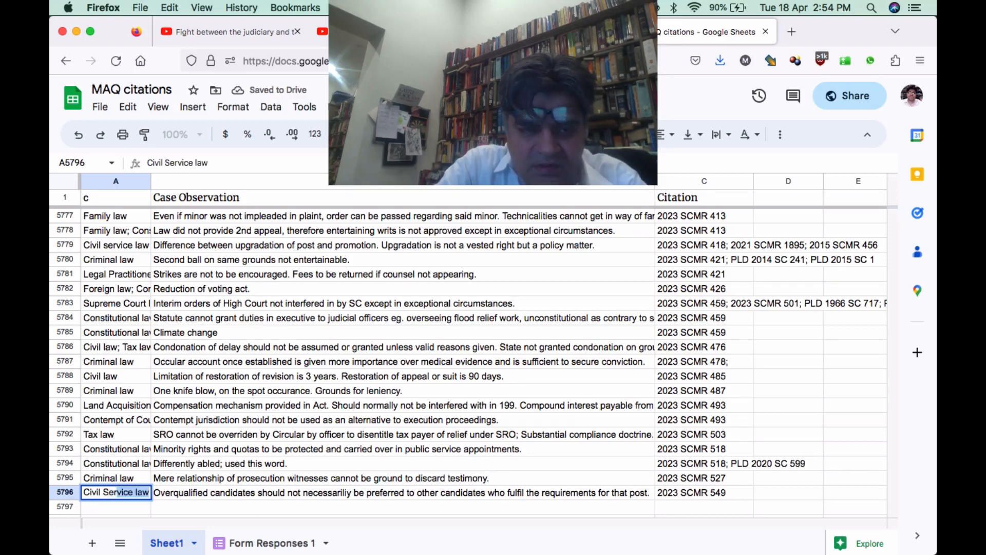
key("Return")
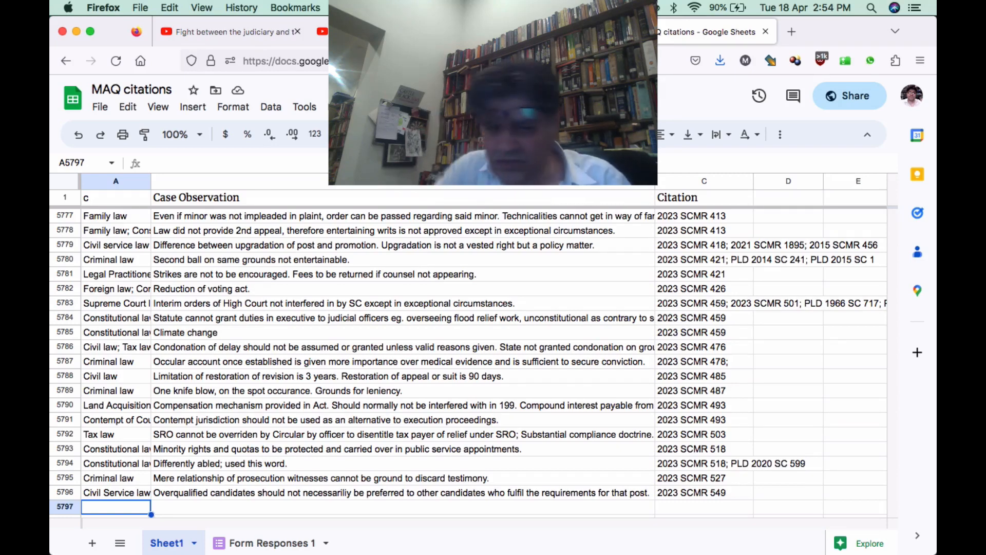
Extend the citation in row 5796 with the further references "2014 SCMR 676" and "2021 SCMR 1230", separated by semicolons.
key("Up")
key("Right")
key("Right")
key("Return")
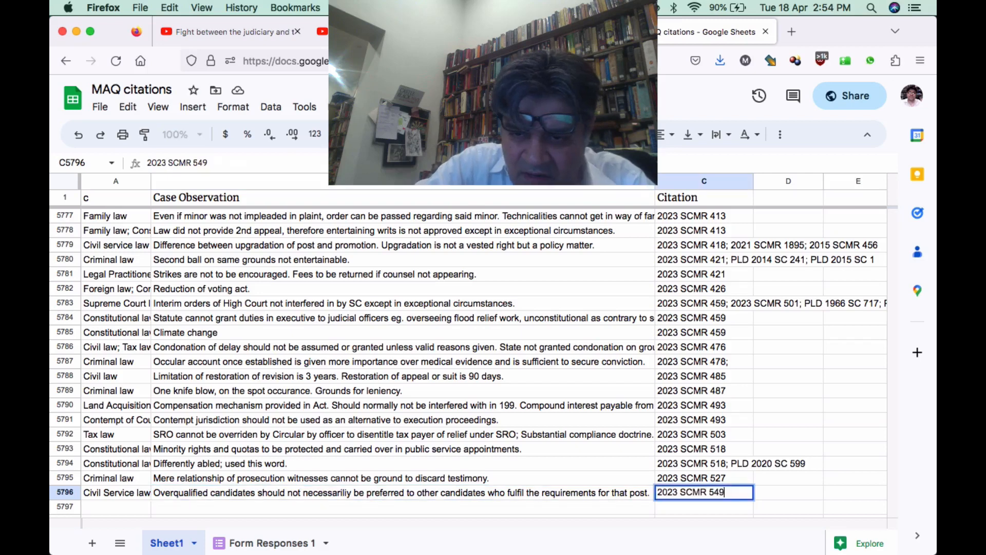
type("; 2014 SCMR ")
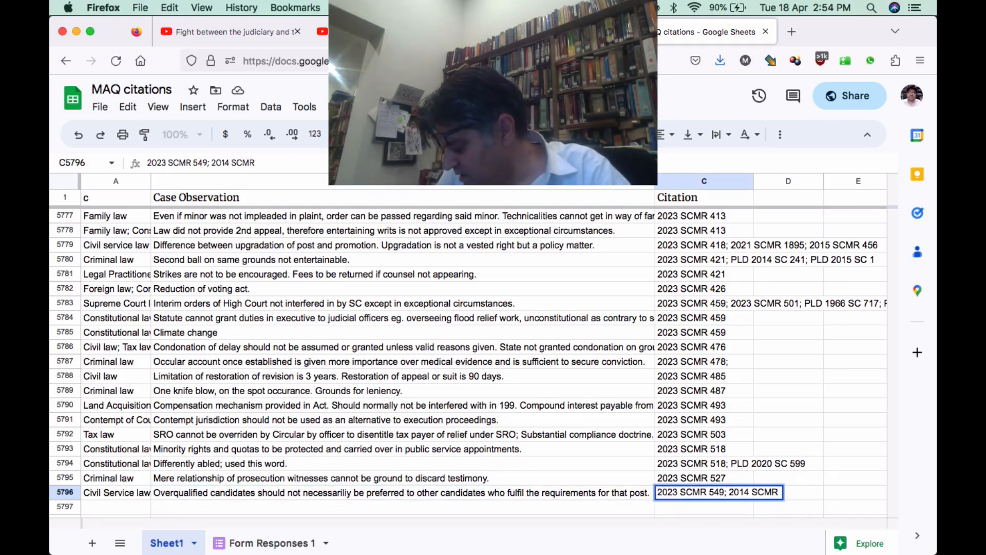
type("676")
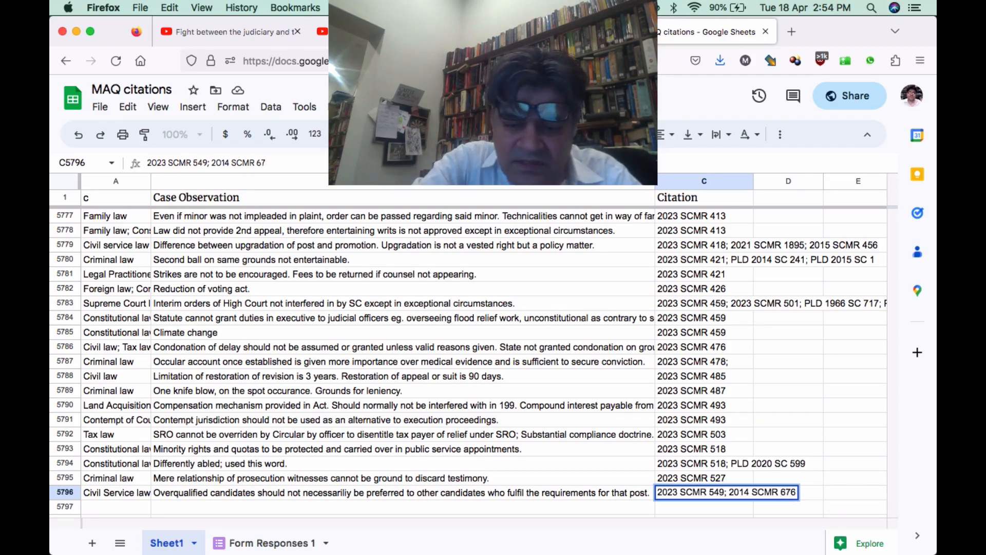
type(";")
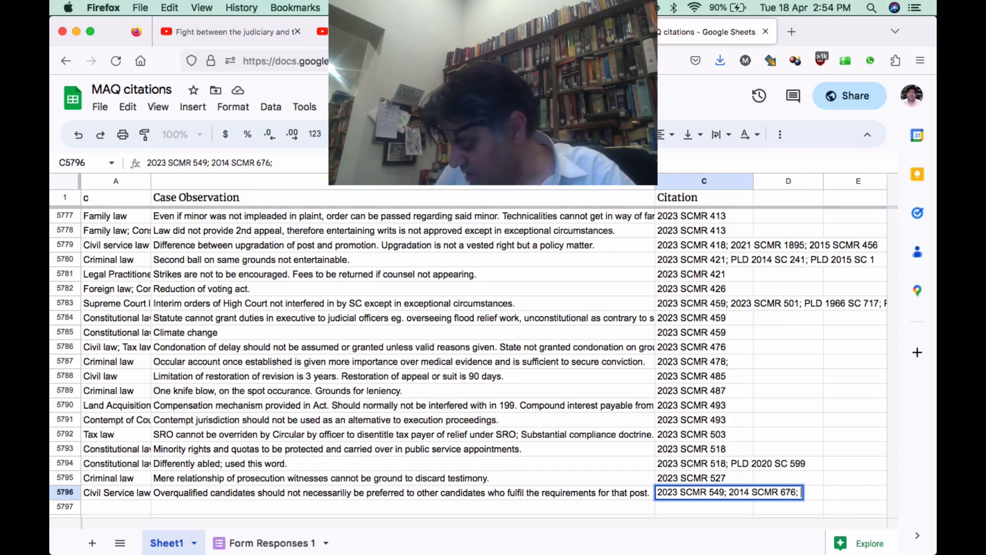
type(" 2021 SCMR")
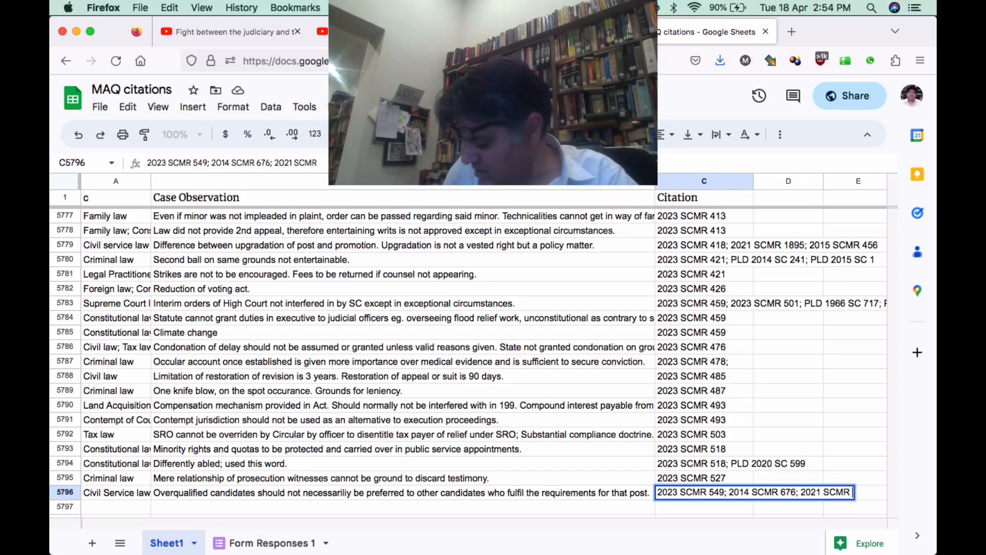
type(" 1230")
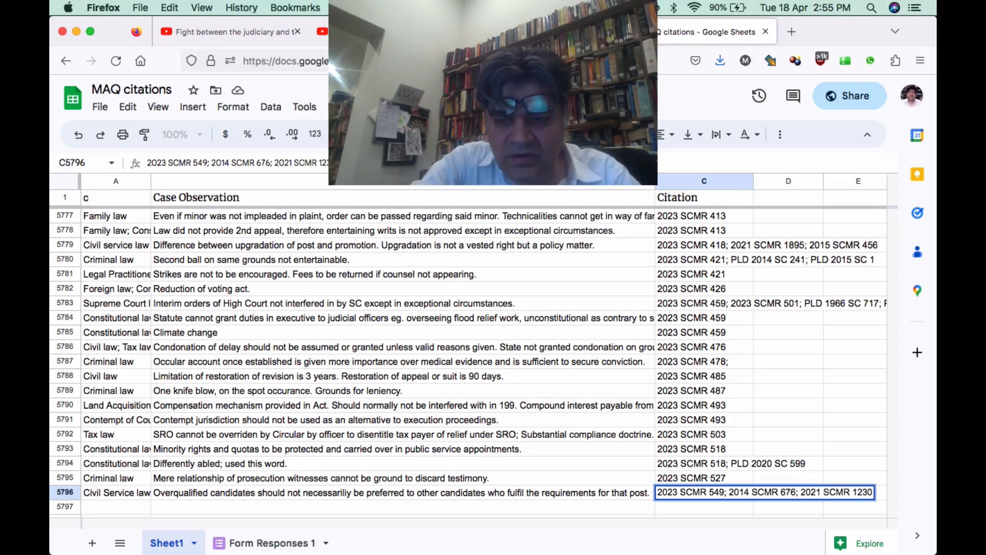
key("Return")
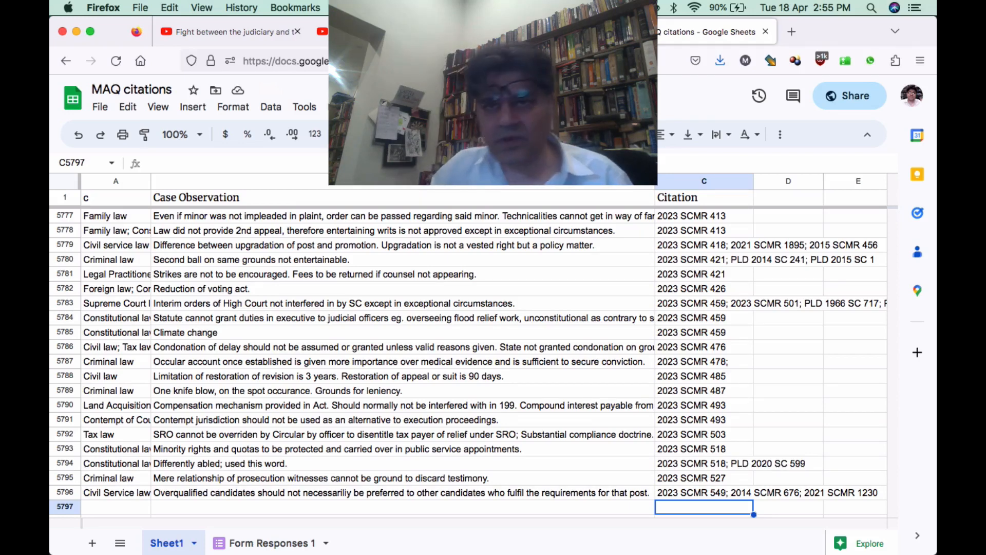
mouse_move(671, 537)
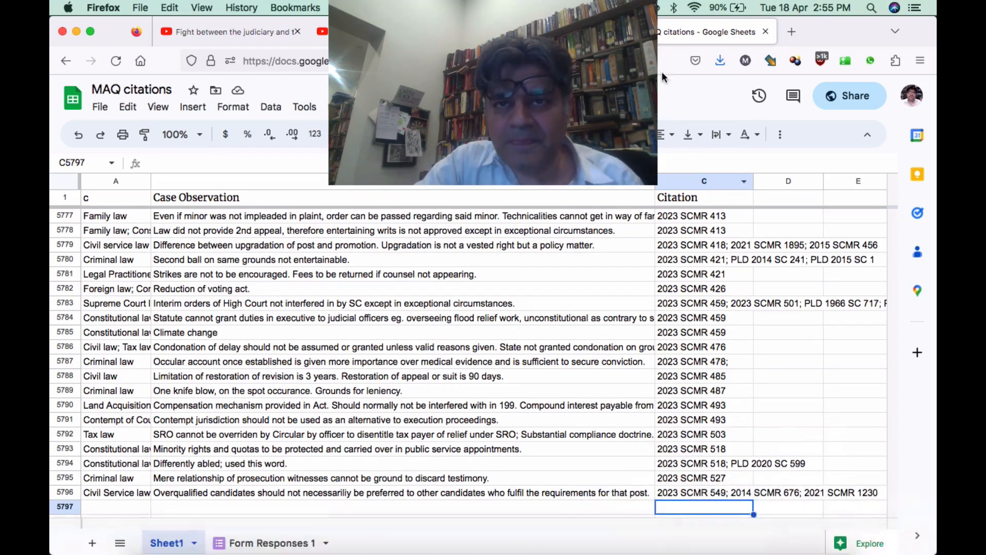
left_click(663, 7)
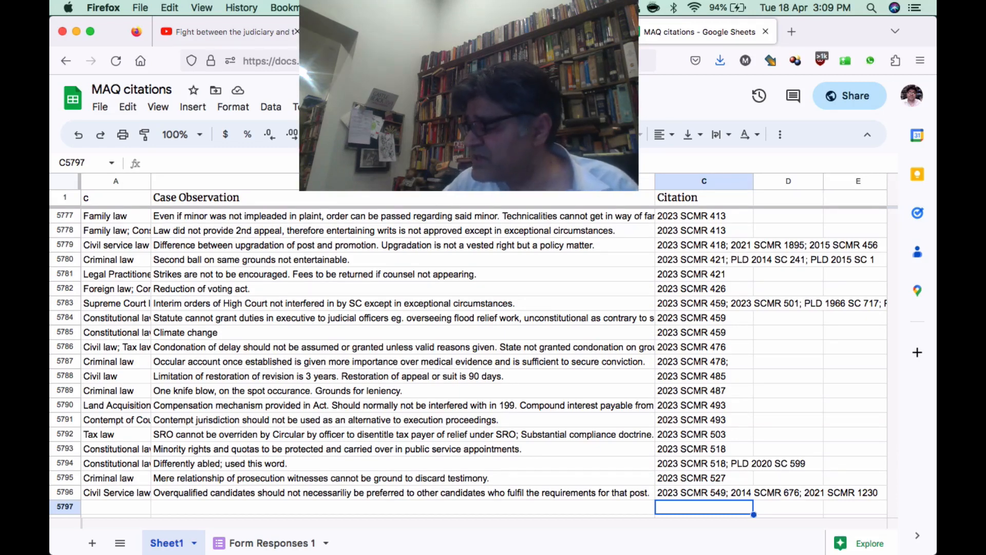
Enter "2023 SCMR 555" as the citation in row 5797.
type("202")
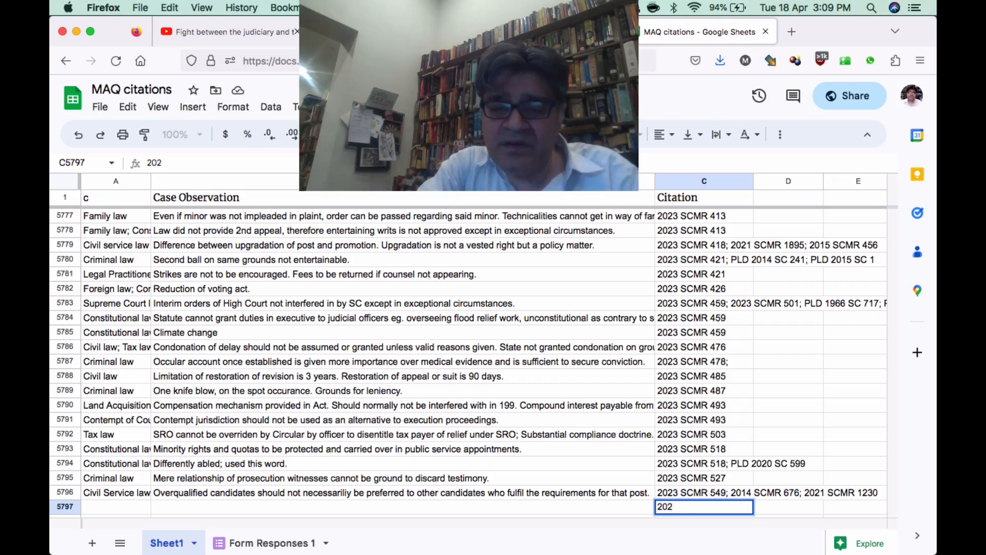
type("3 SCMR 555")
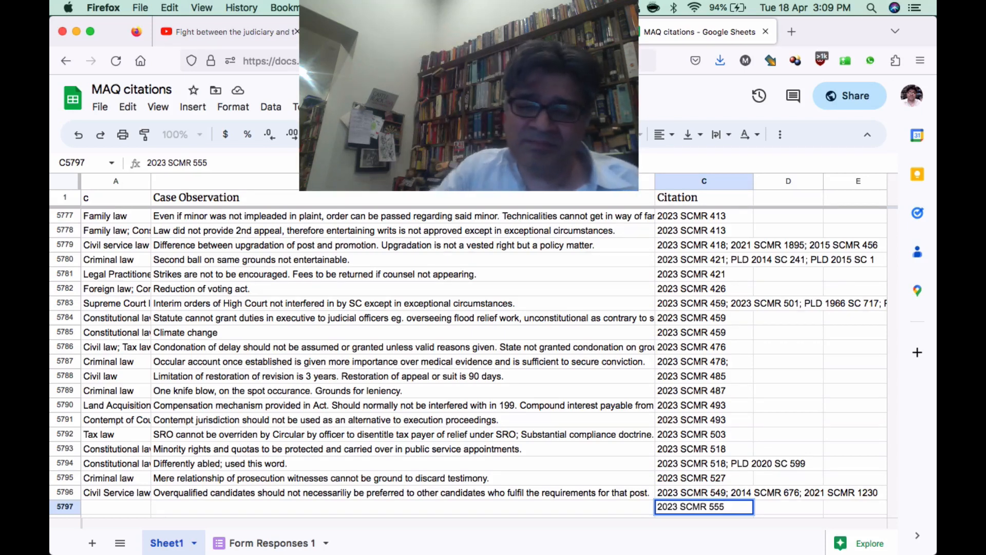
key("Return")
Enter "Uncashed Cheques not good enough to deposit in cases of specific performance" as the case observation in row 5797.
key("Left")
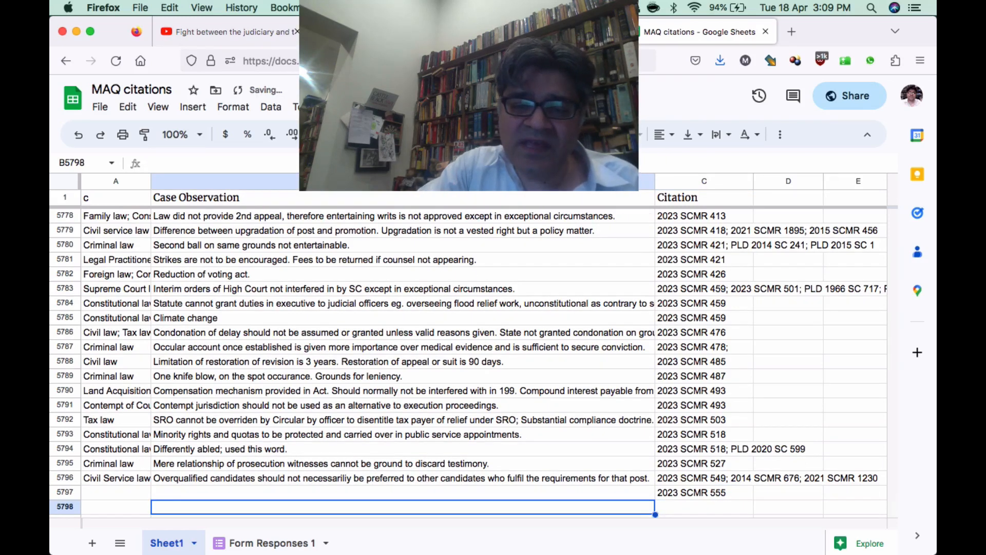
key("Up")
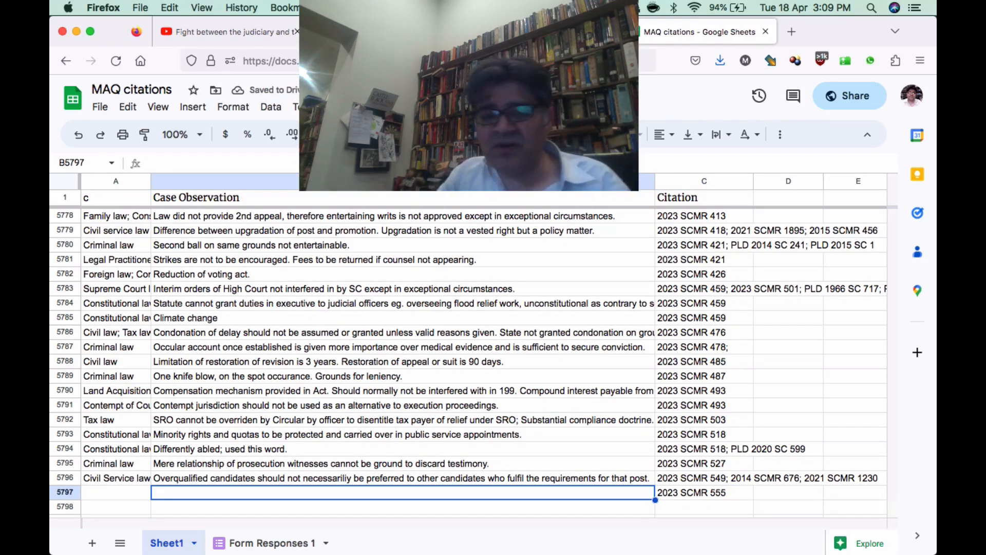
type("Che")
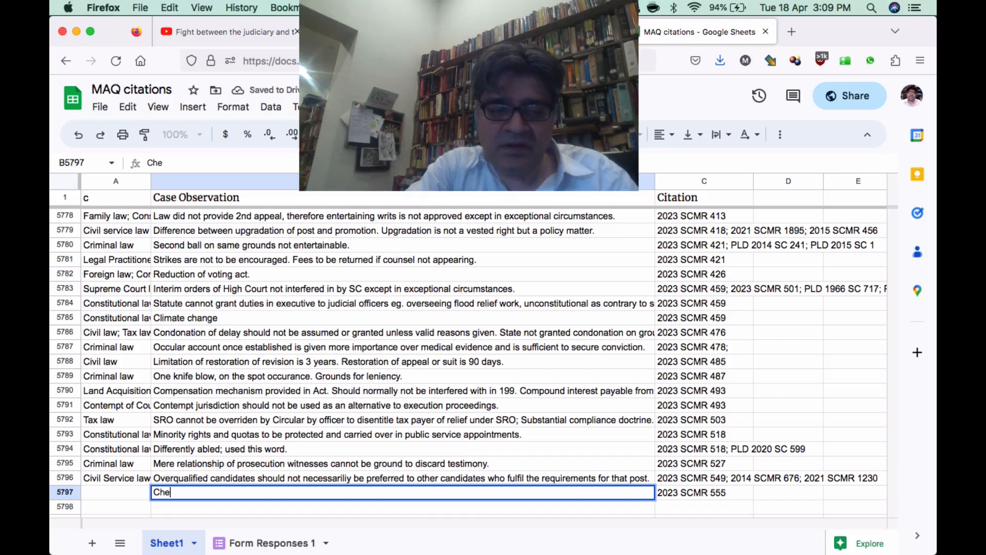
type("que")
key("BackSpace")
key("BackSpace")
type("u")
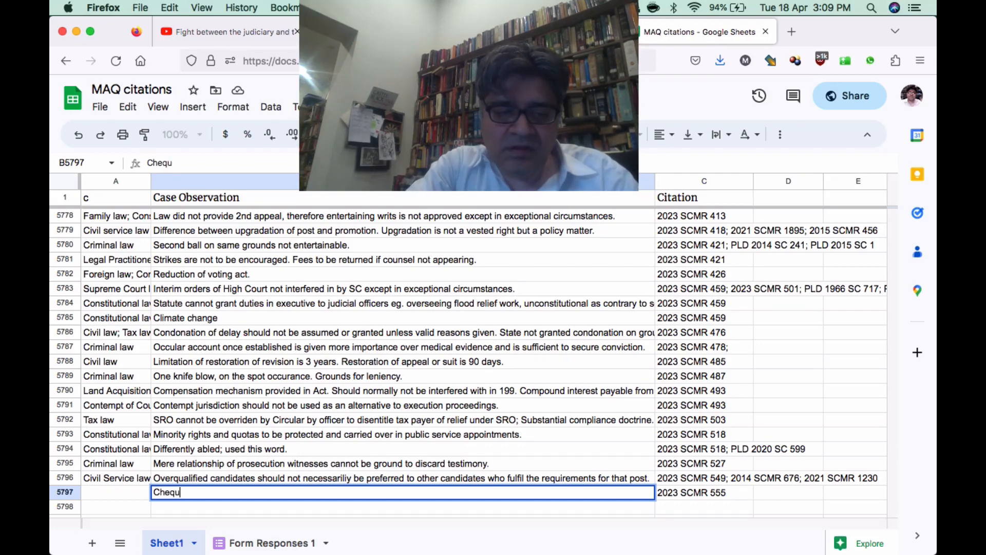
key("Left")
key("Right")
key("Return")
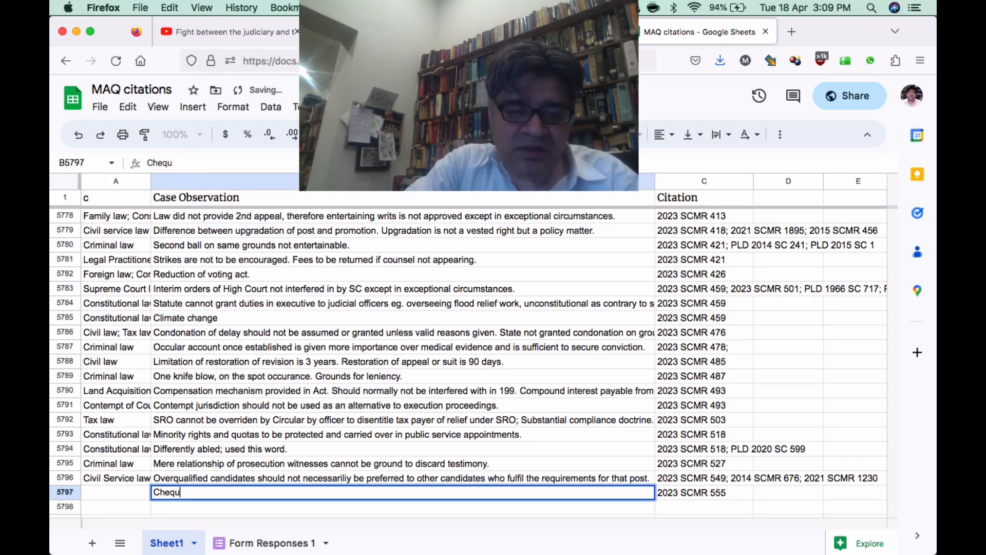
type("Uncashed Ch")
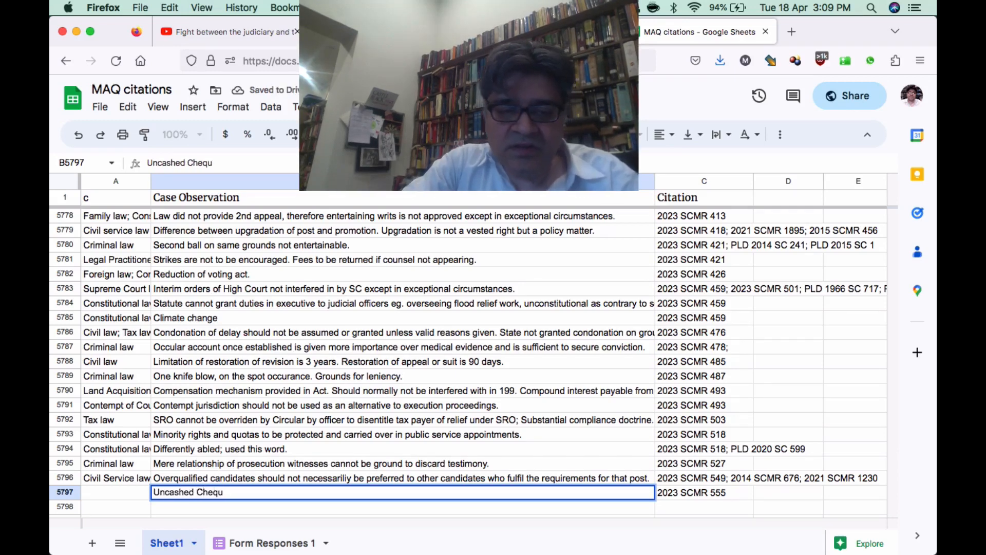
type("eques not g")
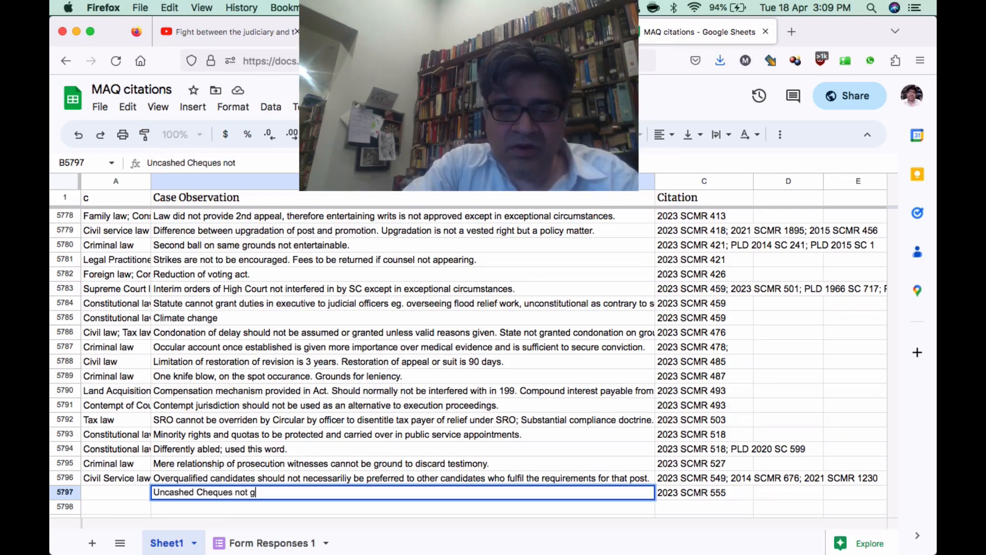
type("ood enough ")
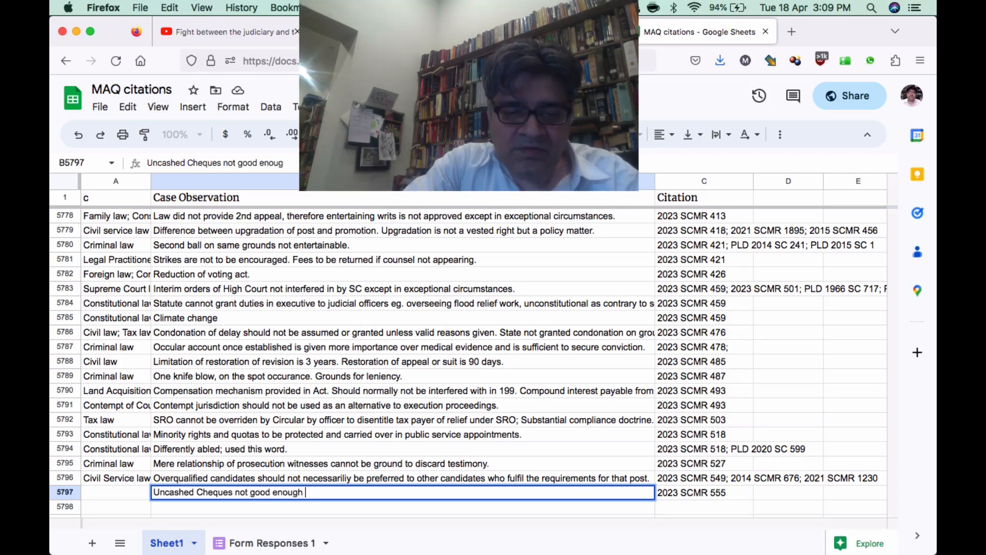
type("to deposit")
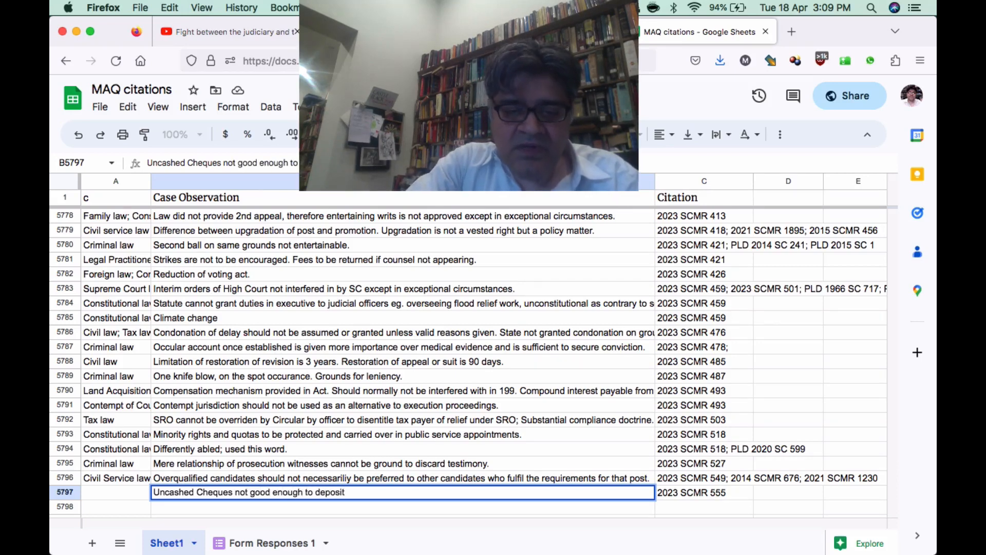
type(" in cases ")
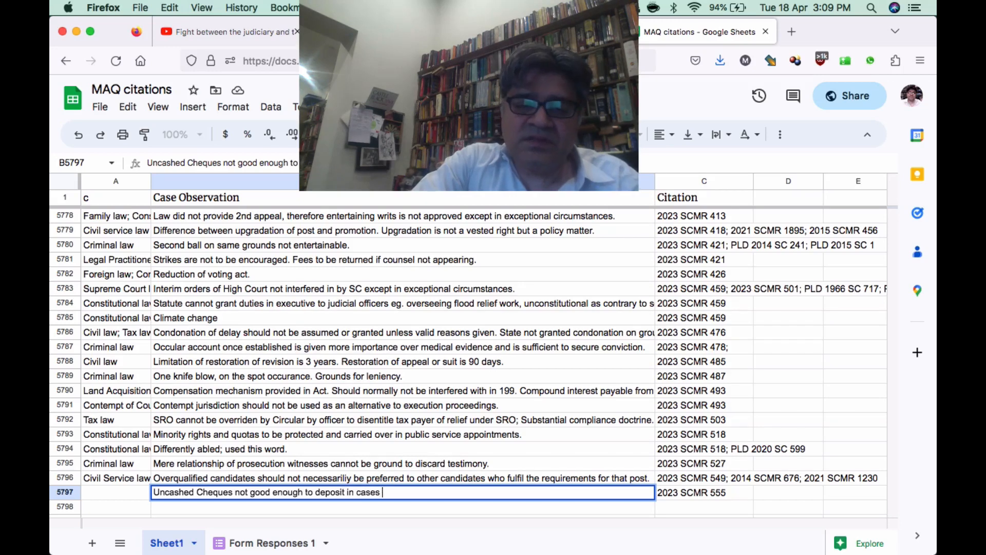
type("of specific performance")
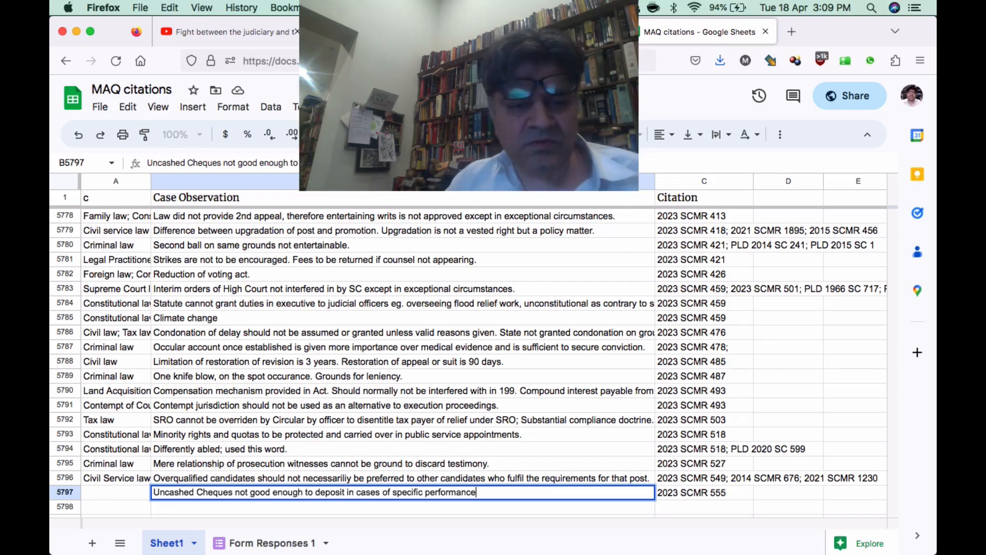
key("Left")
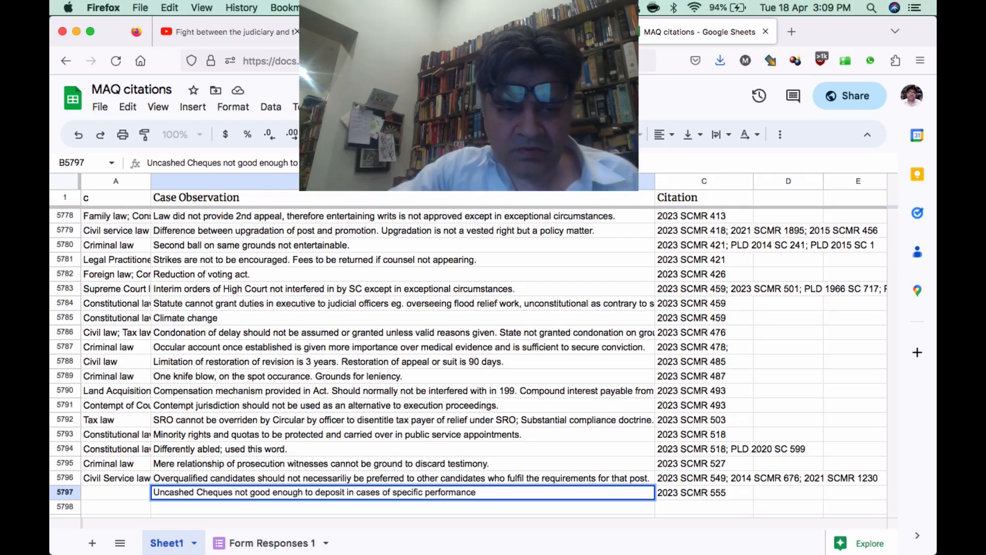
key("Return")
Fill the category of row 5797 with "Civil law".
key("Left")
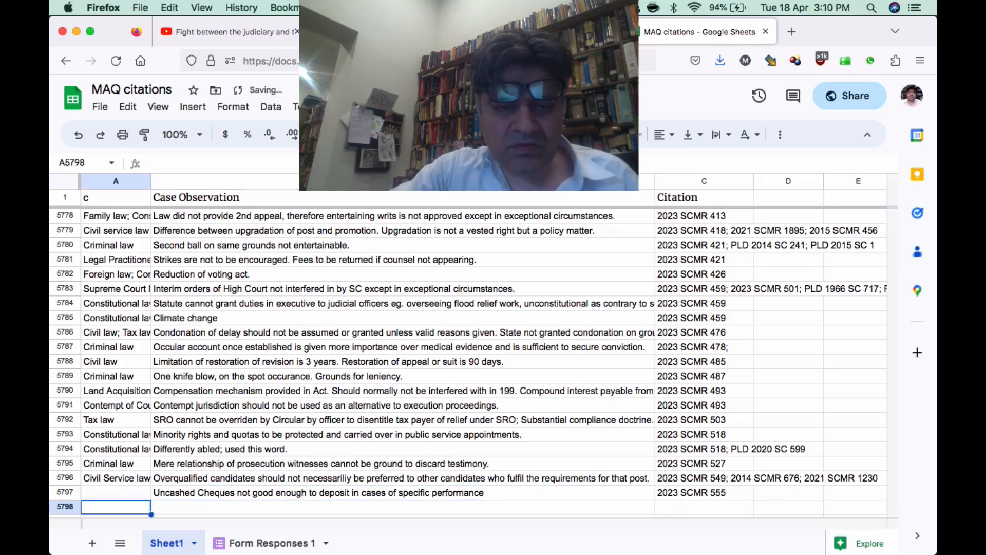
key("Up")
type("Civil law;")
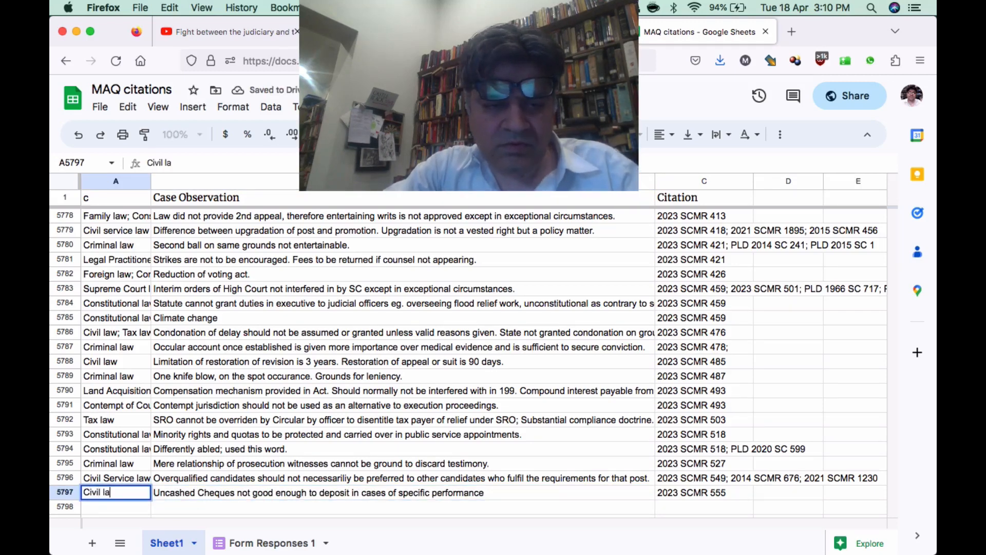
key("BackSpace")
key("BackSpace")
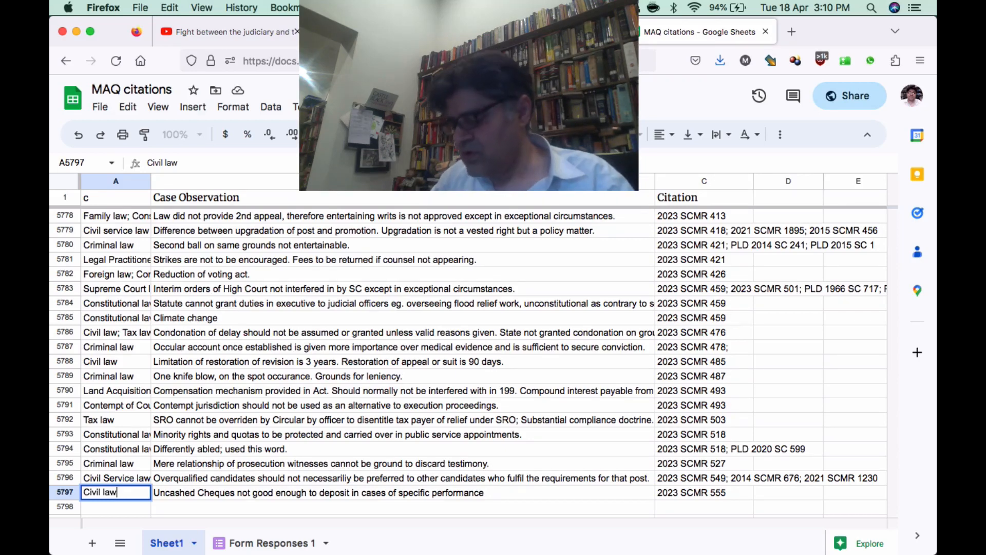
key("Tab")
Extend the case observation in row 5797 with ". Order required for depost of amount.".
key("Return")
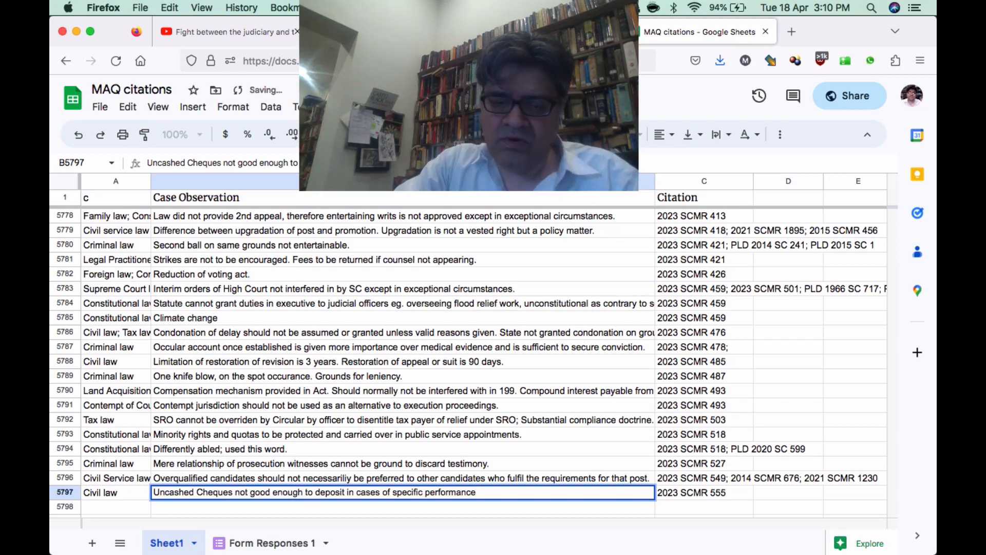
type(". Order re")
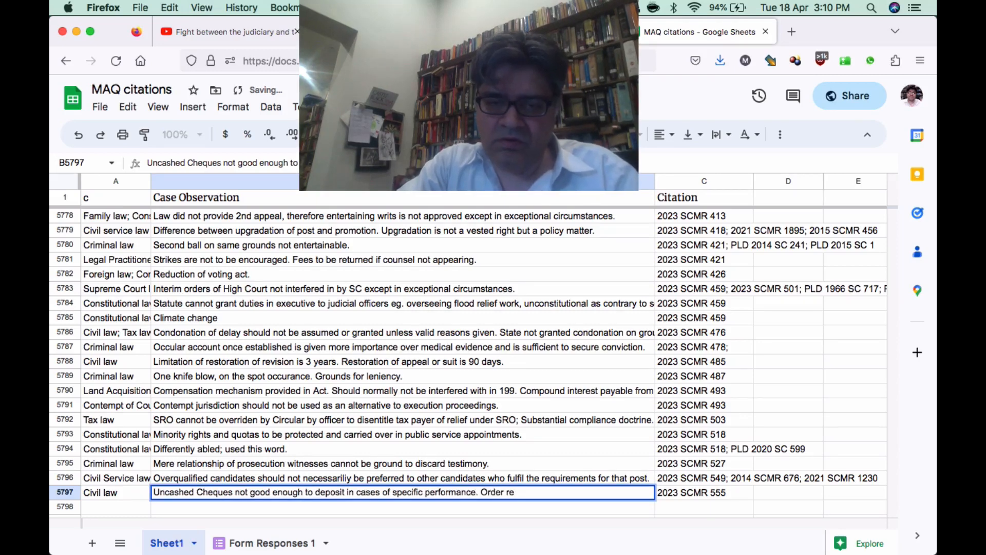
type("quired for depost")
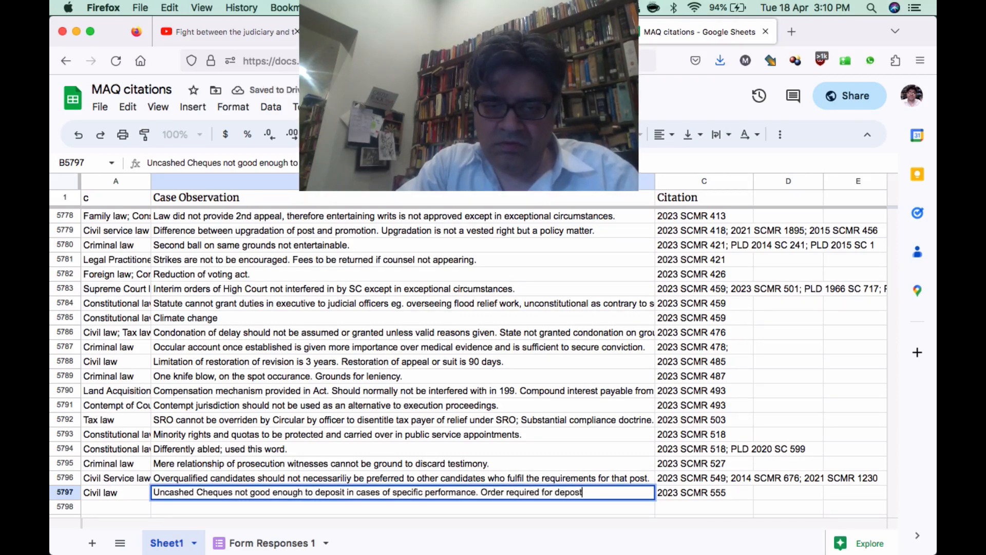
type(" of ")
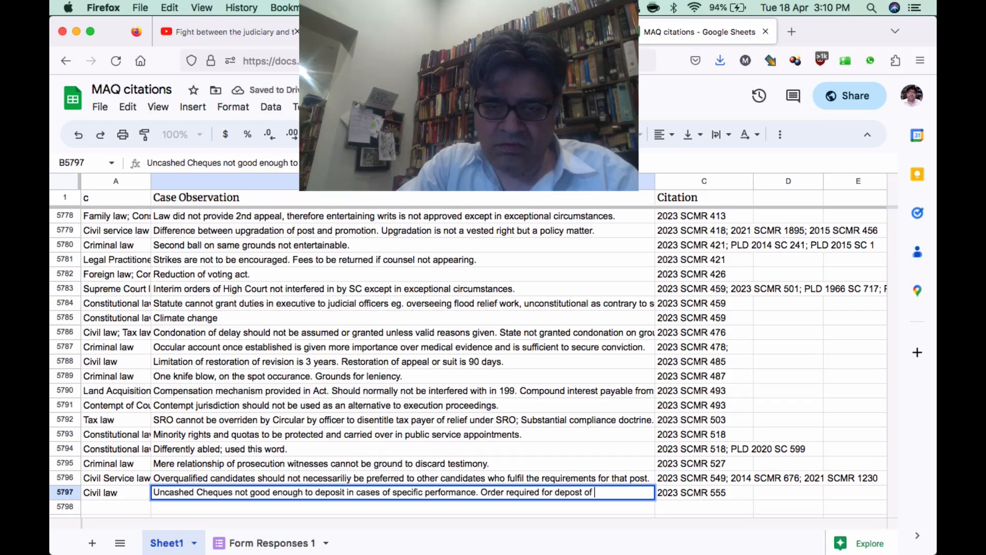
type("amount.")
key("Return")
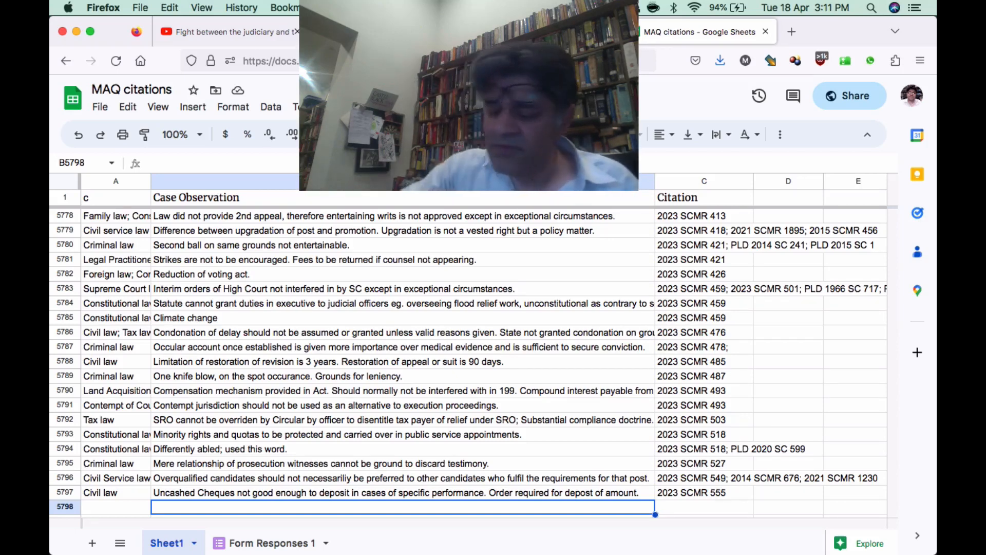
Enter "2023 SCMR 572" as the citation in row 5798.
key("Right")
type("202")
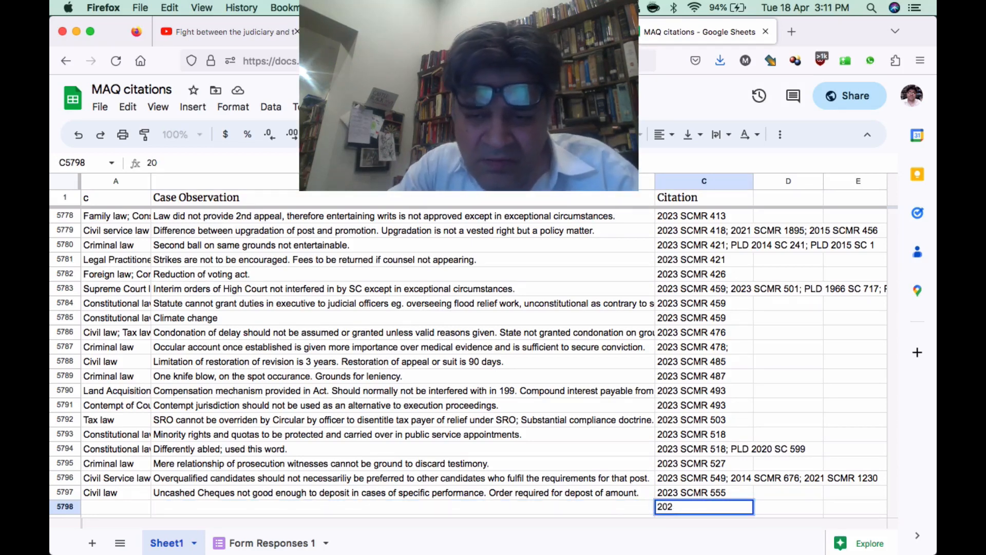
type("3 SCMR")
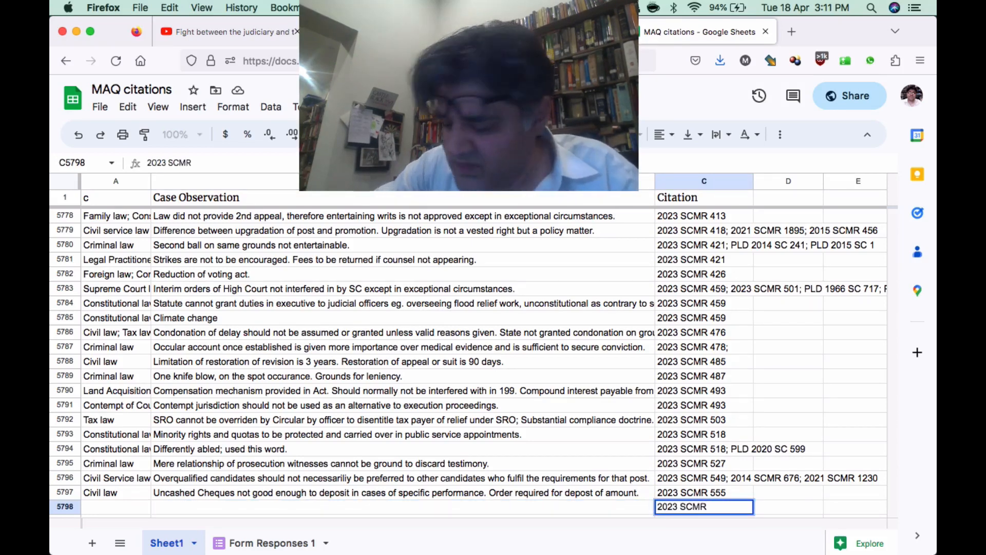
type(" 572")
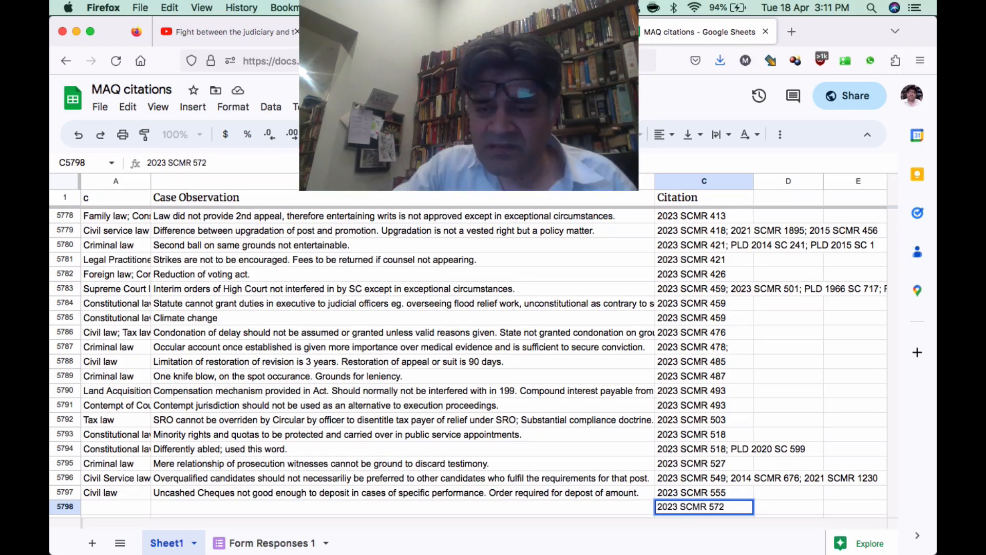
key("Return")
Enter "Benami transaction essentials." as the case observation in row 5798.
key("Left")
key("Up")
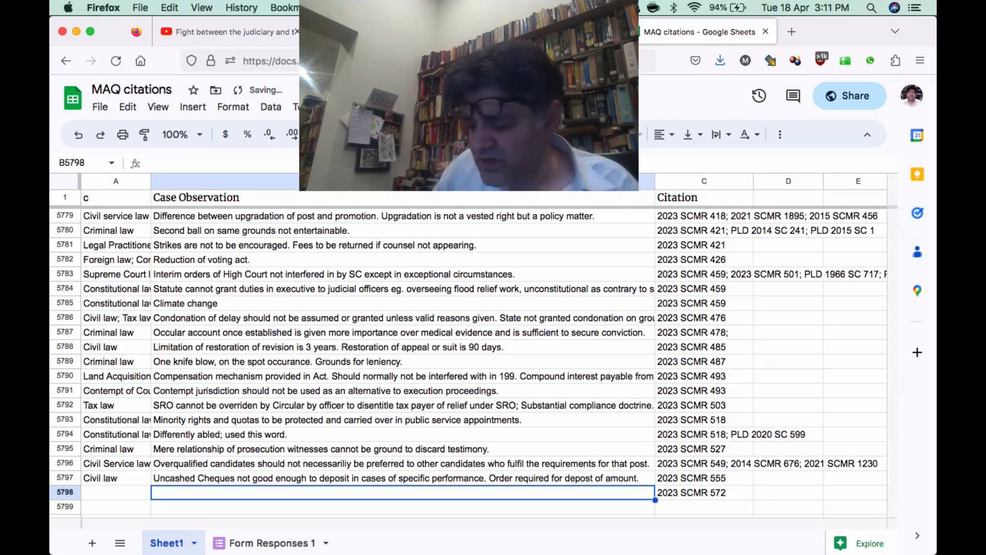
type("Beca")
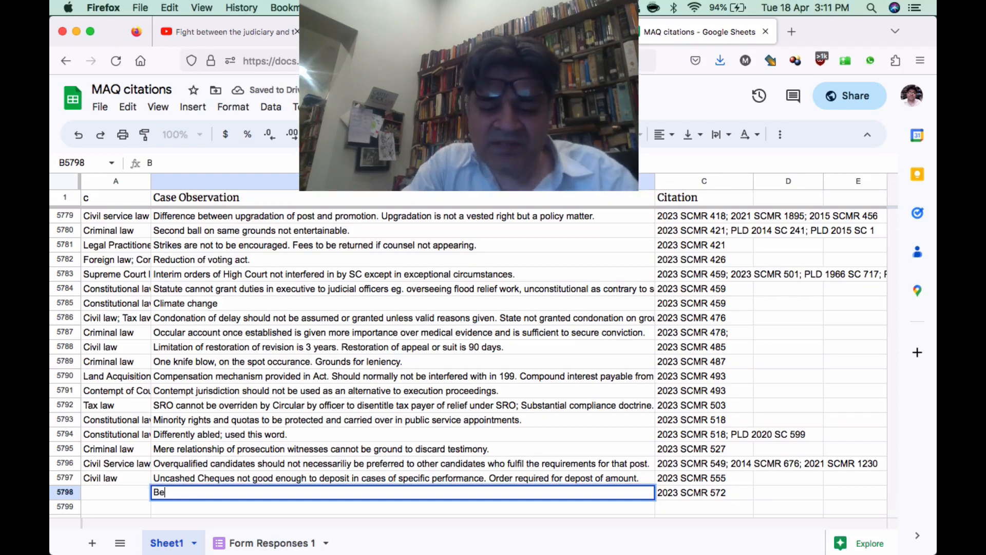
key("BackSpace")
key("BackSpace")
type("nami")
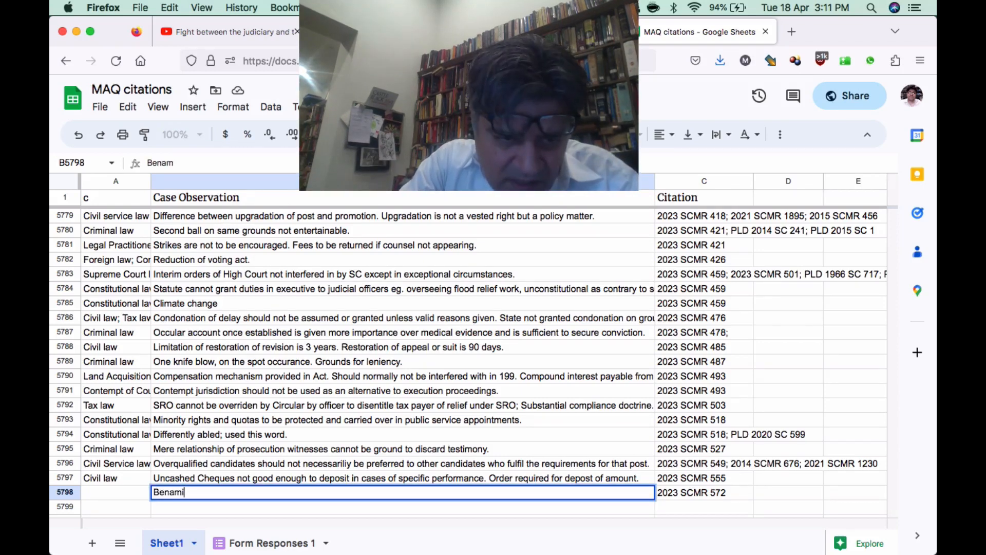
type(" transa")
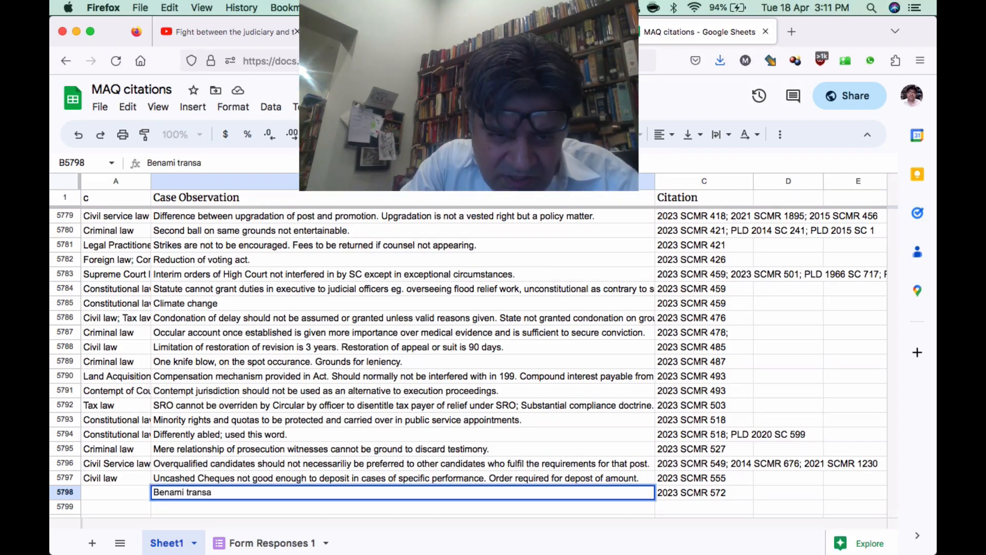
type("ction essentials.")
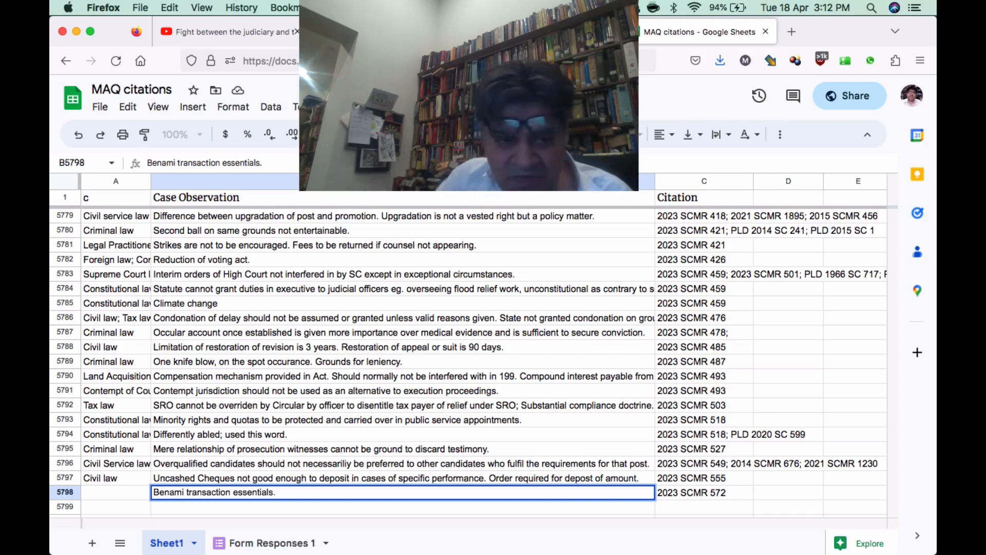
Fill the category of row 5798 with "Benami law".
key("Left")
type("B")
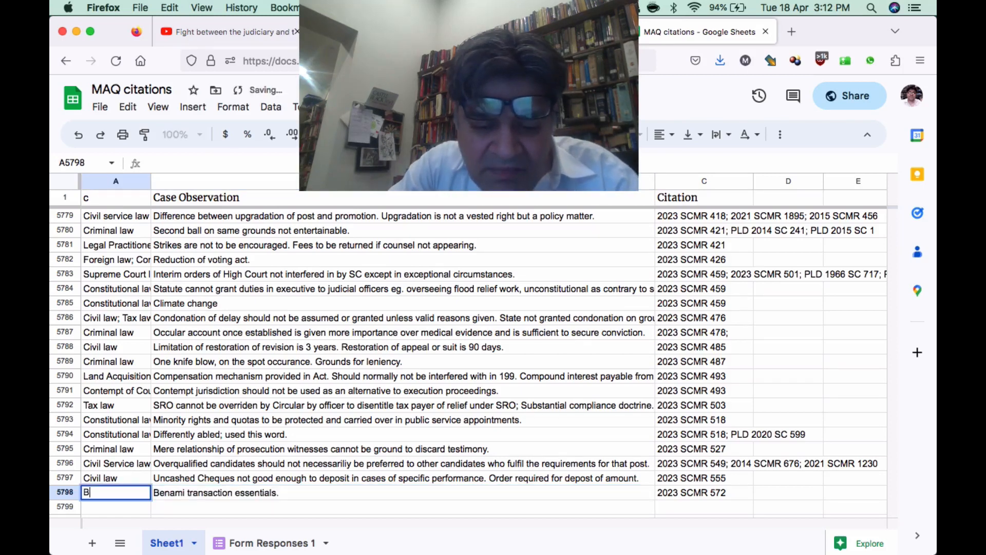
type("enami law")
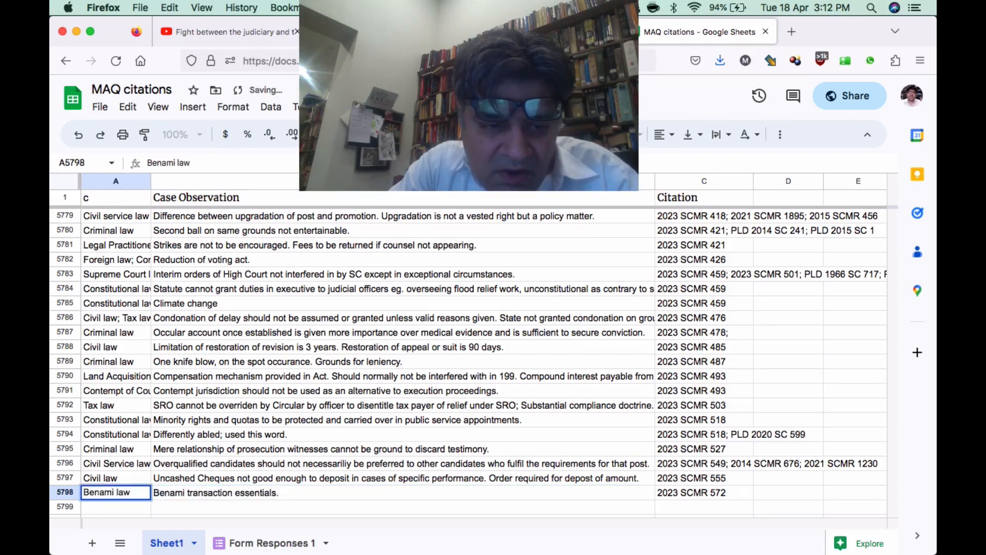
key("Return")
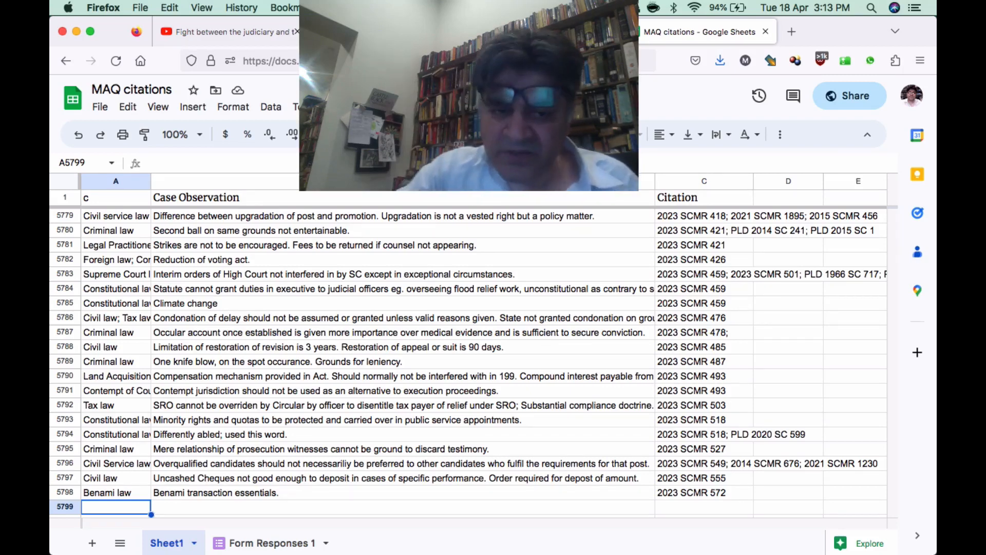
Enter "2023 SCMR 584" as the citation in row 5799.
left_click(403, 507)
left_click(703, 507)
type("20234")
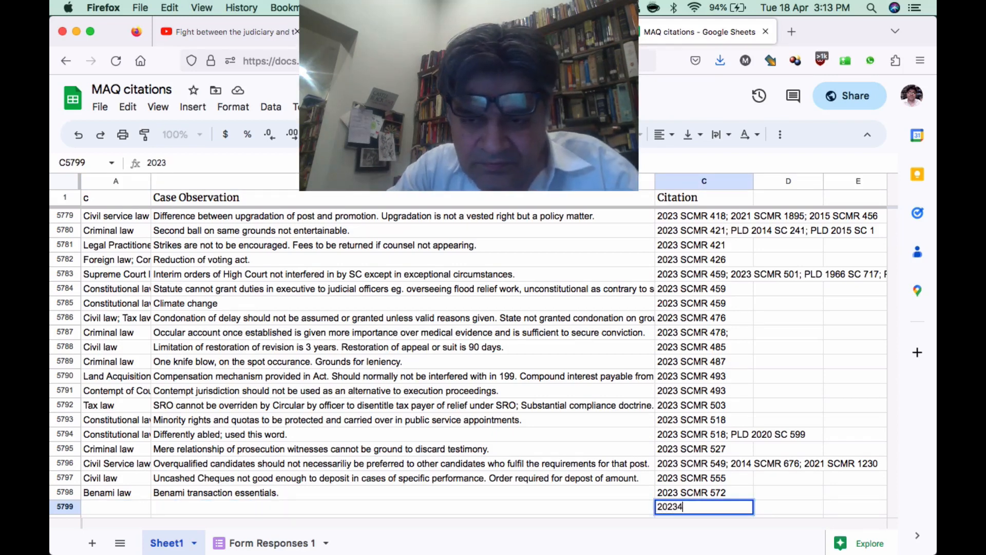
key("BackSpace")
type("SCMR")
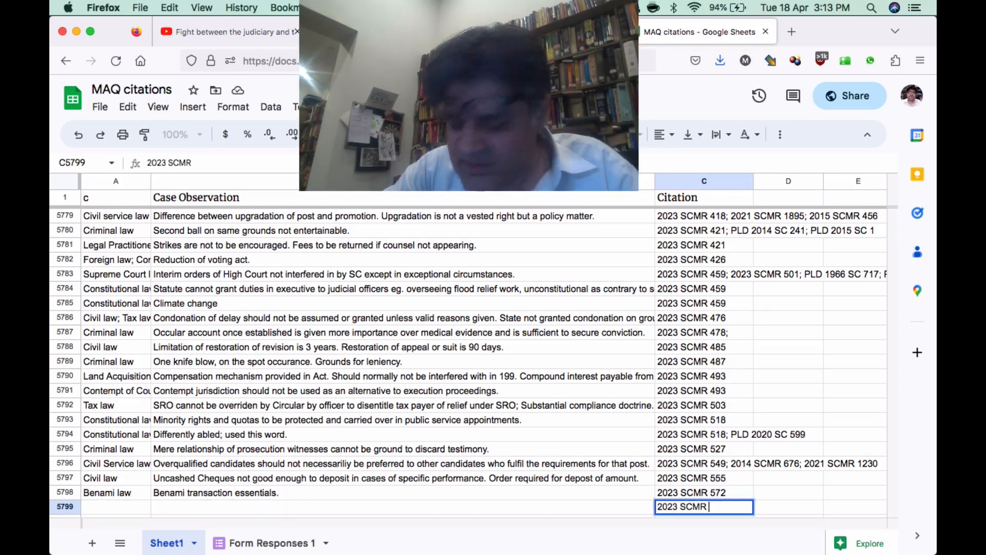
type(" 584")
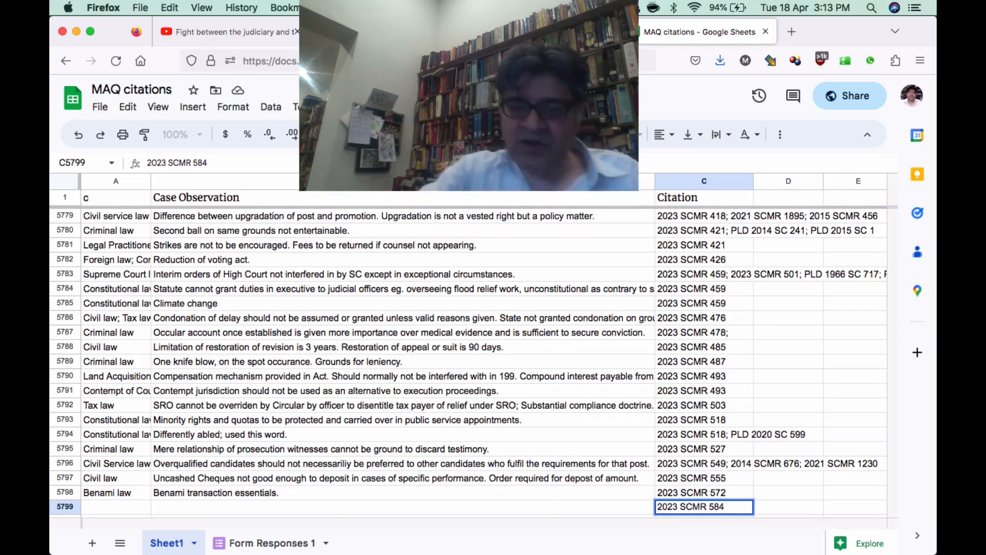
Enter "Seniority of policemen to be determined from date of confirmation and not from date of appointment." as the case observation in row 5799.
key("Left")
type("Seniort")
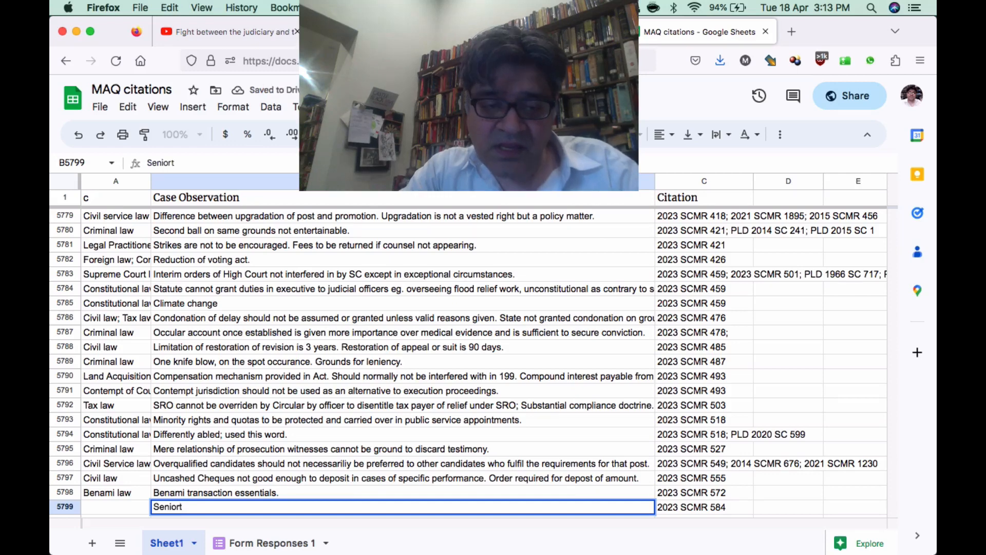
key("BackSpace")
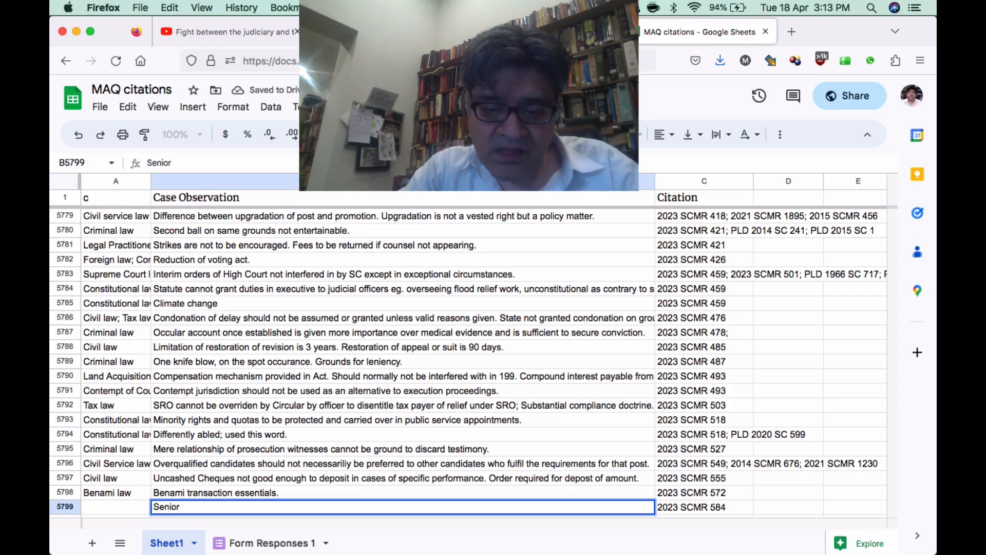
type("ity of polic")
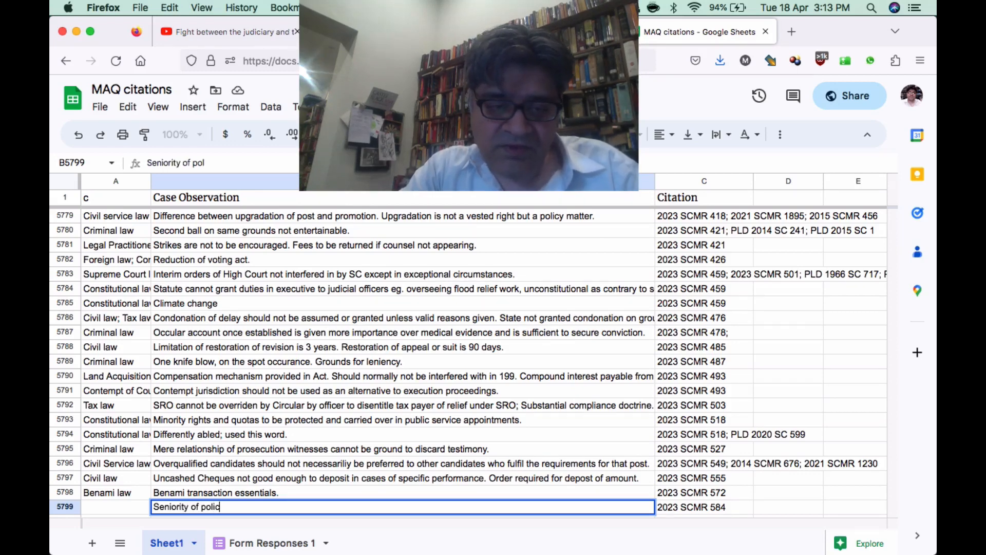
type("emen to be ")
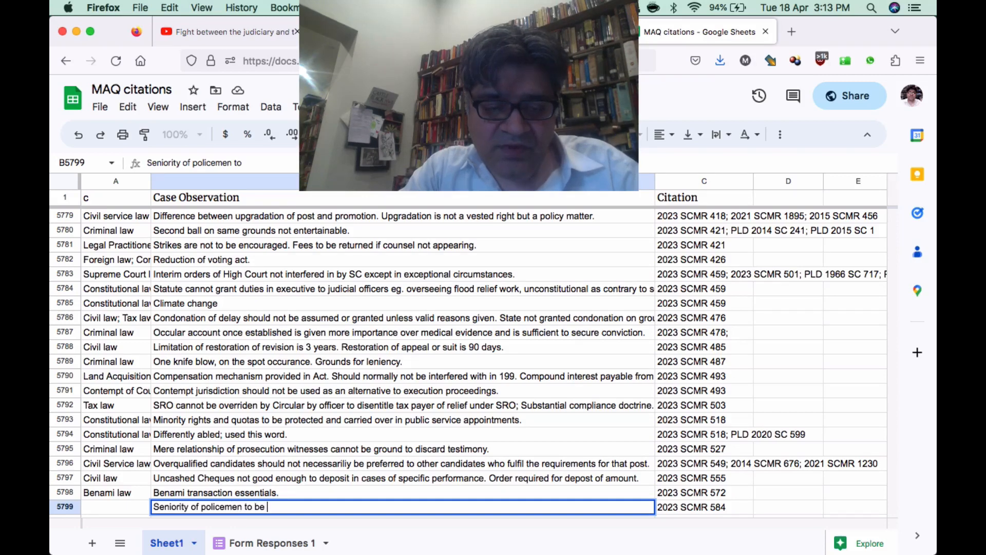
type("setermin")
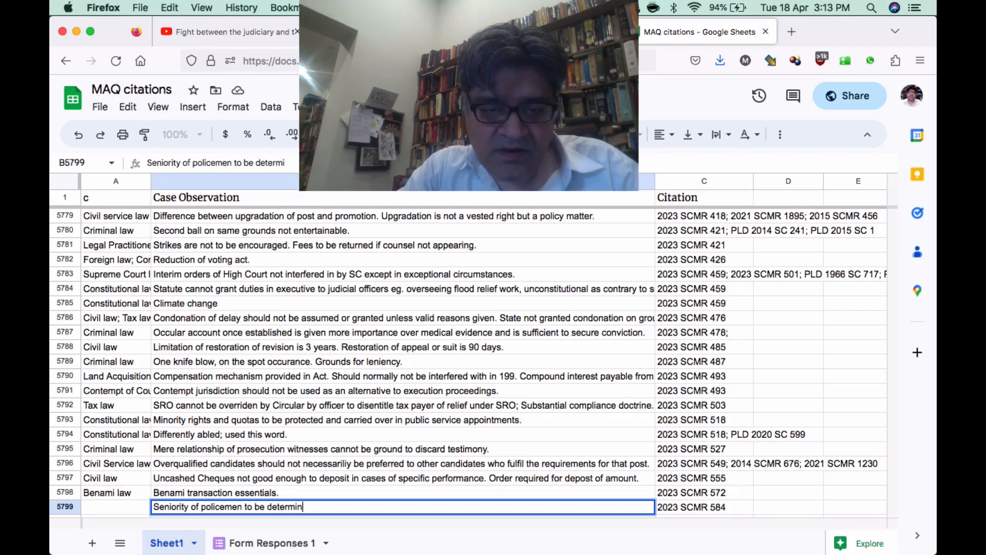
type("ed from")
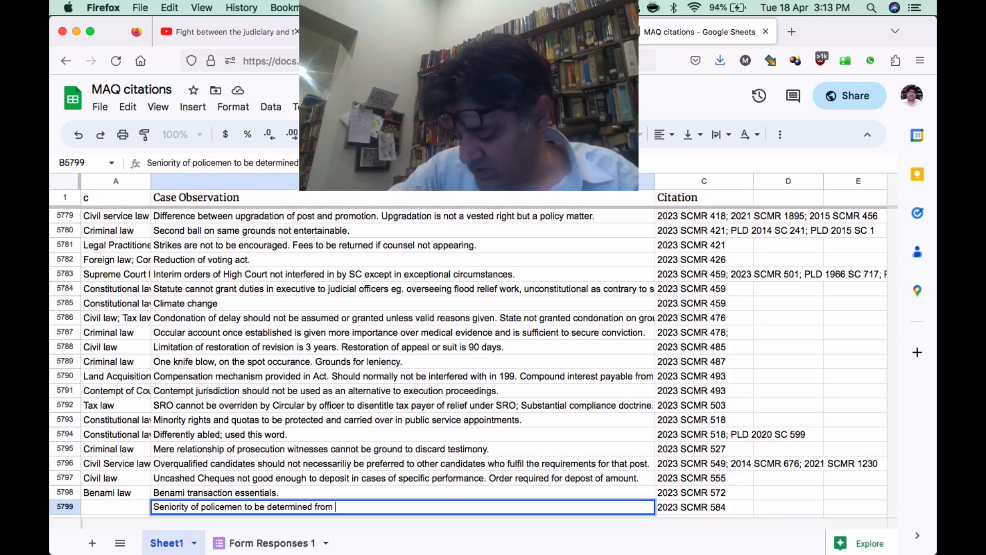
type(" dae")
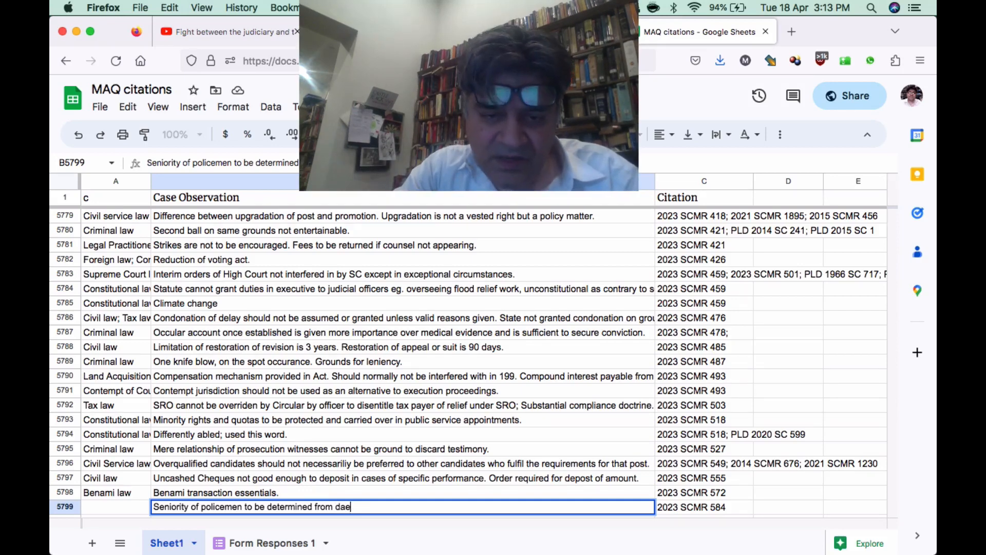
key("BackSpace")
type("te of con")
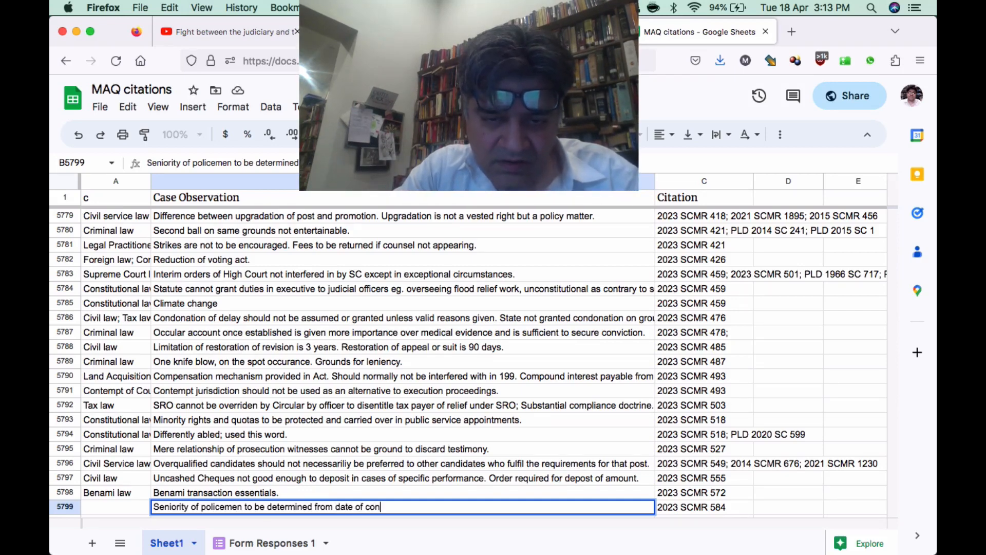
type("firmation and n")
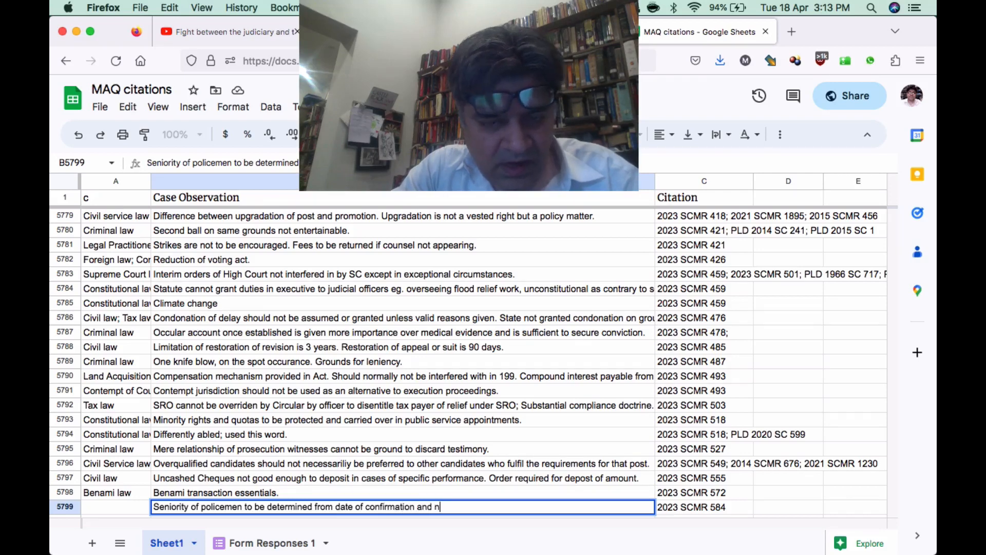
type("ot from date of a")
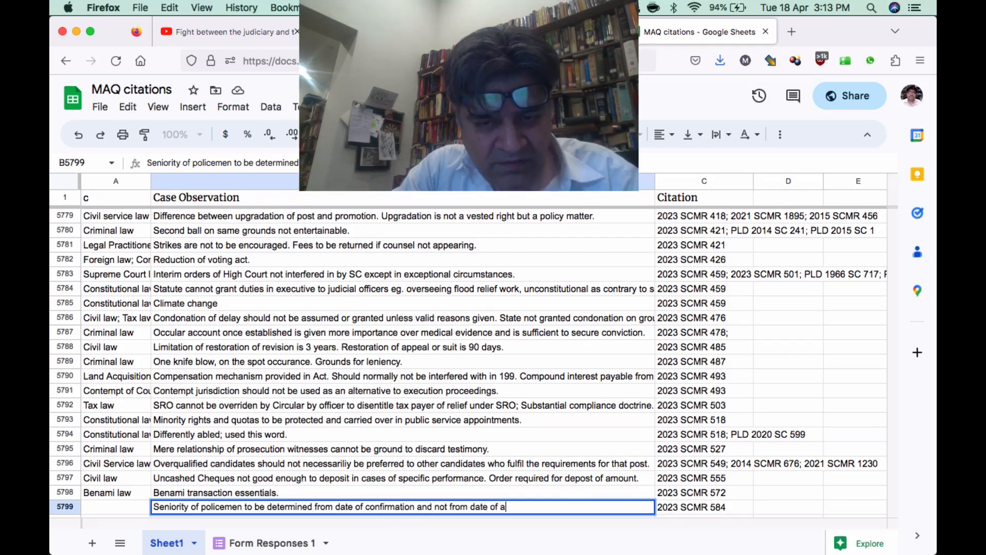
type("ppointment. ")
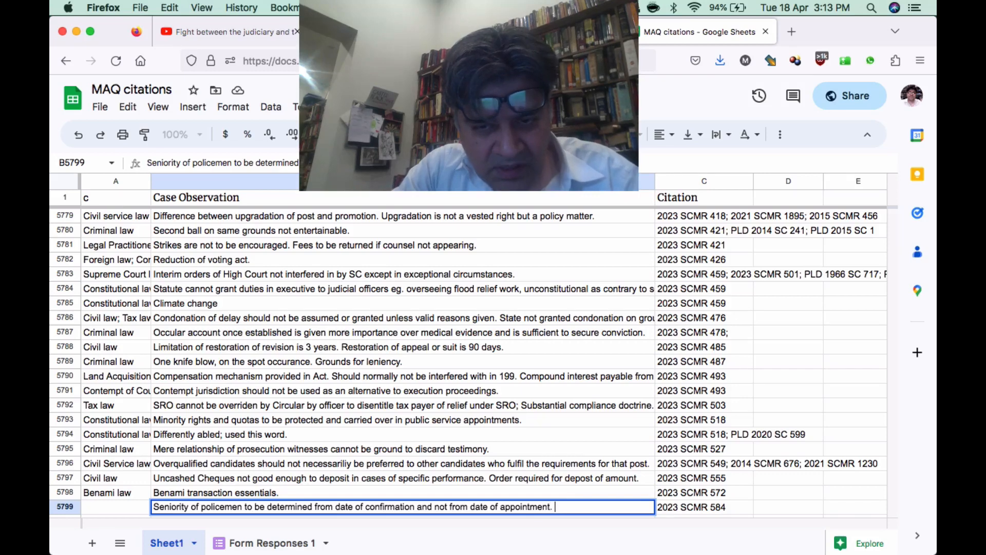
Add the sentence "Courts should not interfere in police matters readily." to the case observation in row 5799.
type("Courts should n")
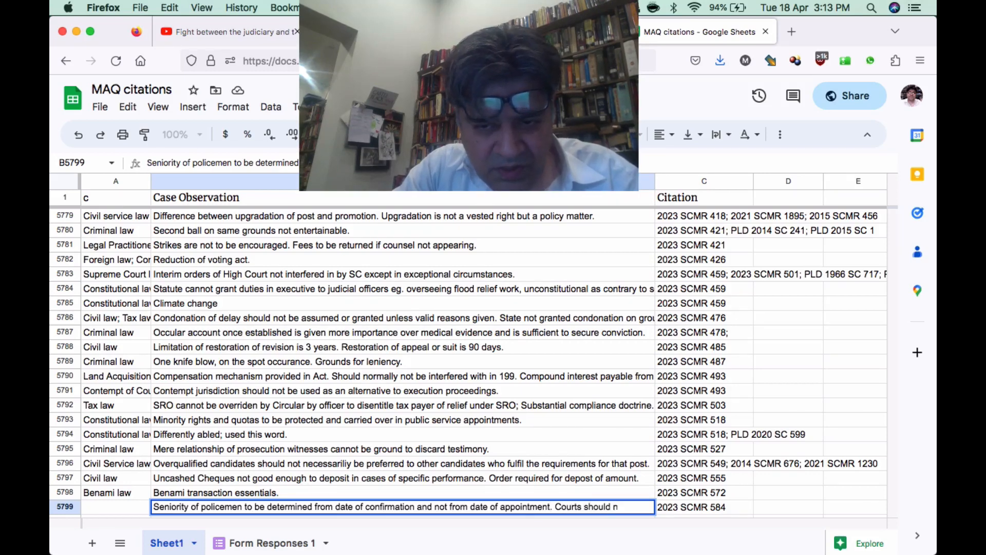
type("ot interf")
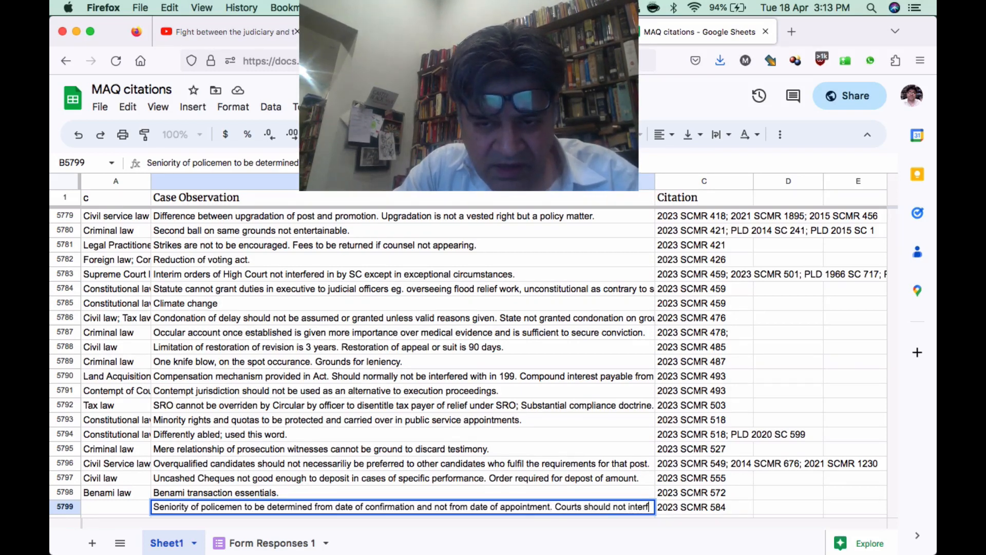
type("ere in pol")
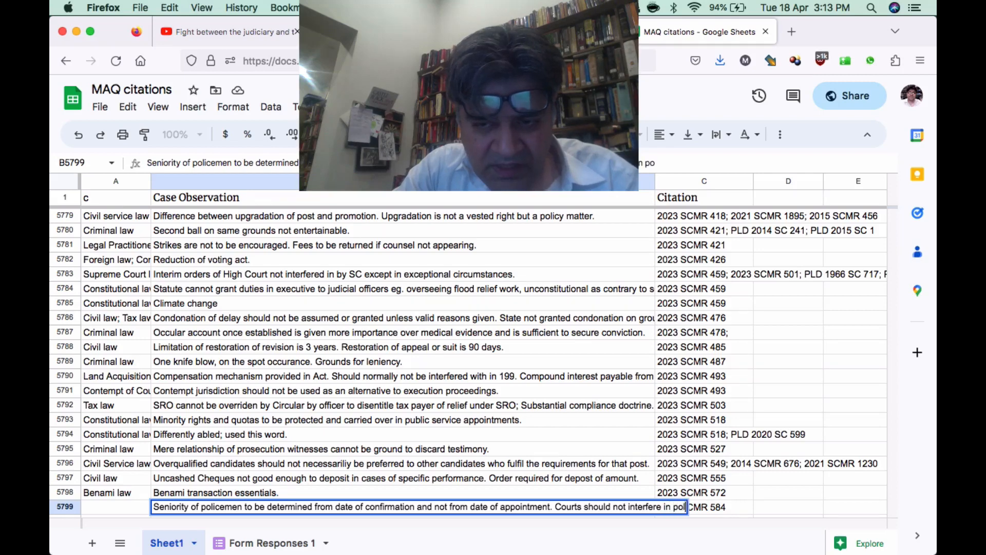
type("ice ma")
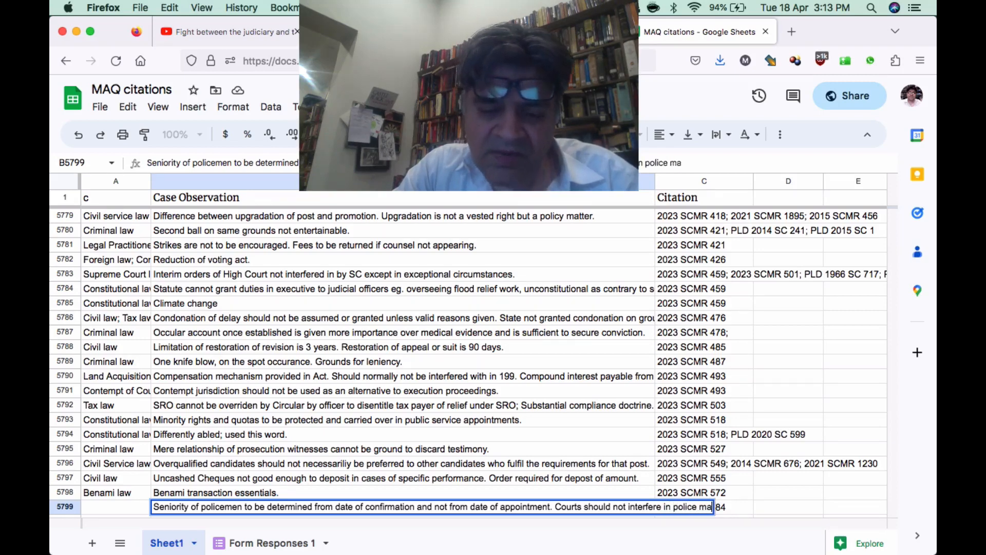
type("tters")
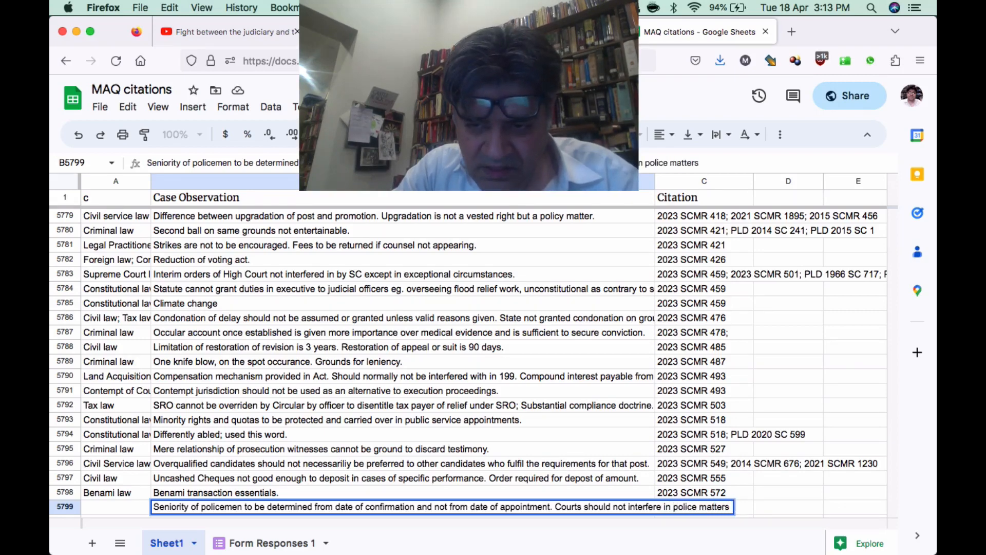
type(" readily.")
key("Left")
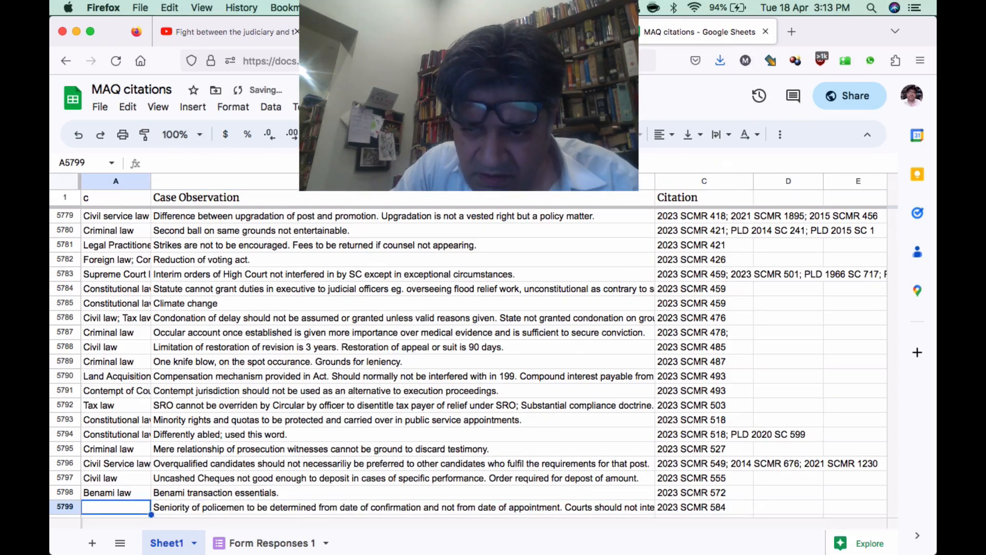
Insert the word "service" between "police" and "matters" in the case observation of row 5799.
key("Right")
key("Return")
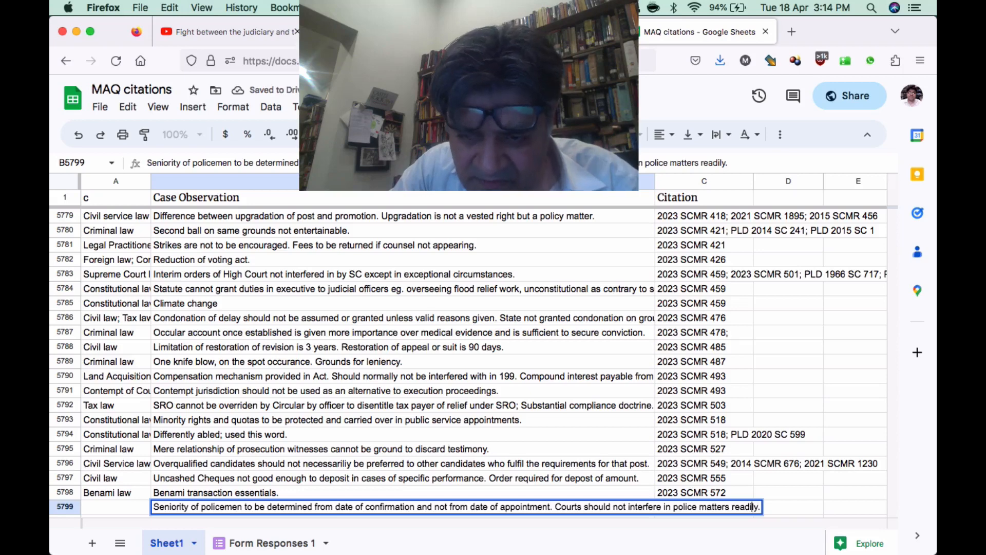
key("Left")
type("service")
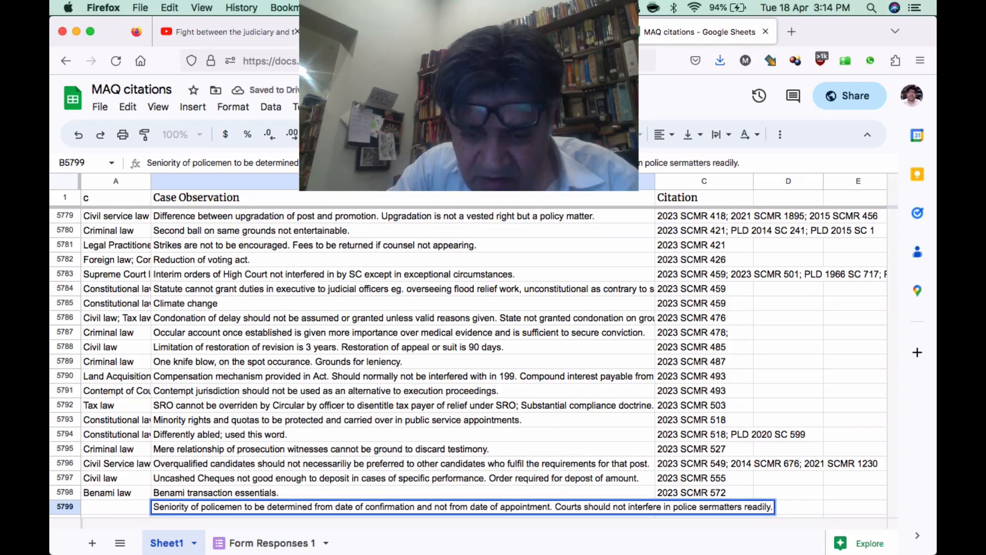
key("Return")
Fill the category of row 5799 with "Service law".
key("Left")
key("Up")
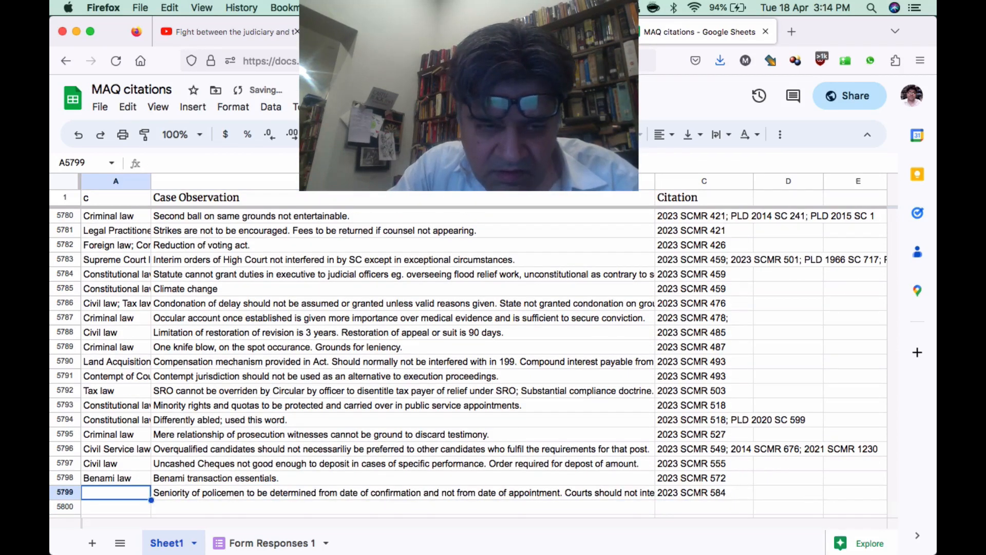
type("Service law")
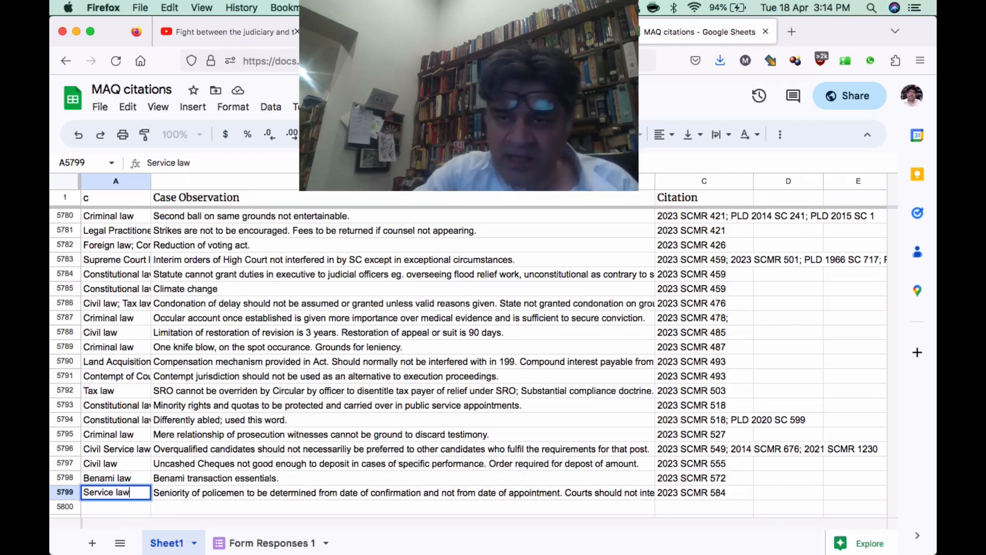
Add "2023 SCMR 596" after the existing citation in row 5787, the entry on the occular account versus medical evidence.
scroll(572, 260, "up", 9)
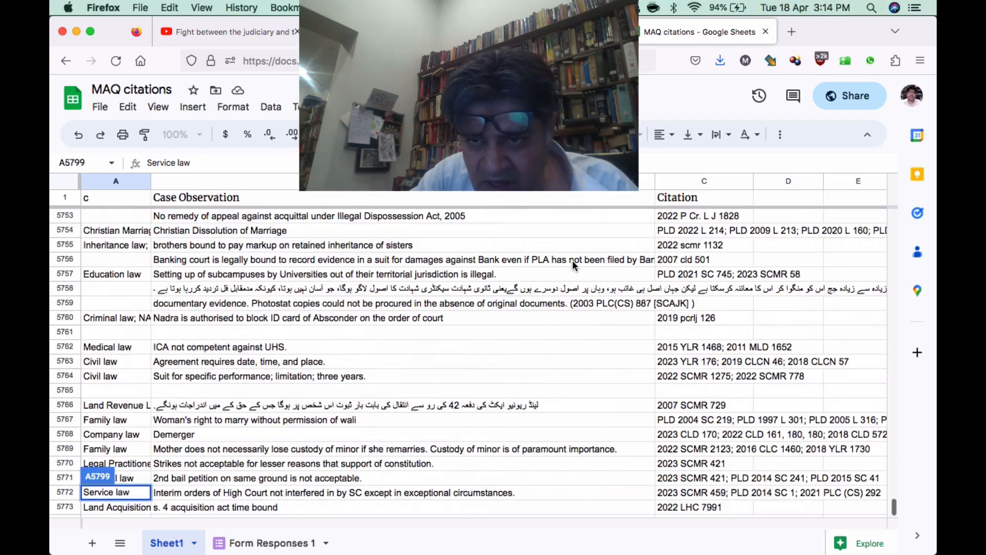
scroll(572, 260, "down", 6)
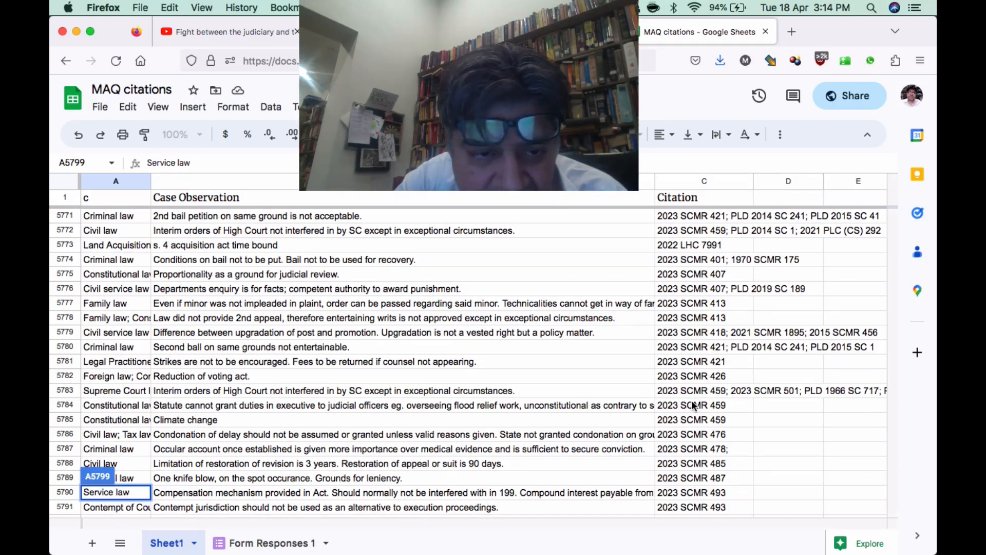
left_click(713, 446)
double_click(713, 444)
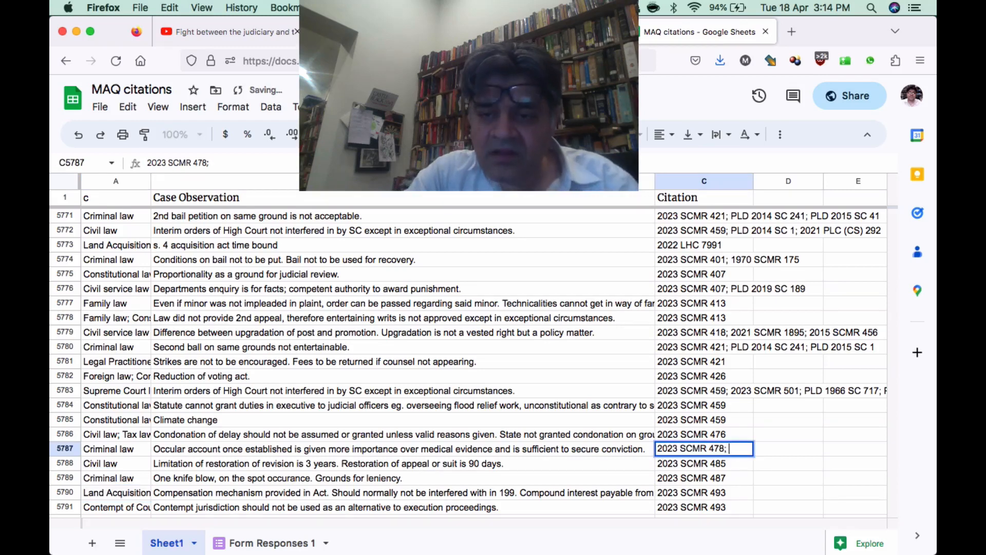
type("2023 SC")
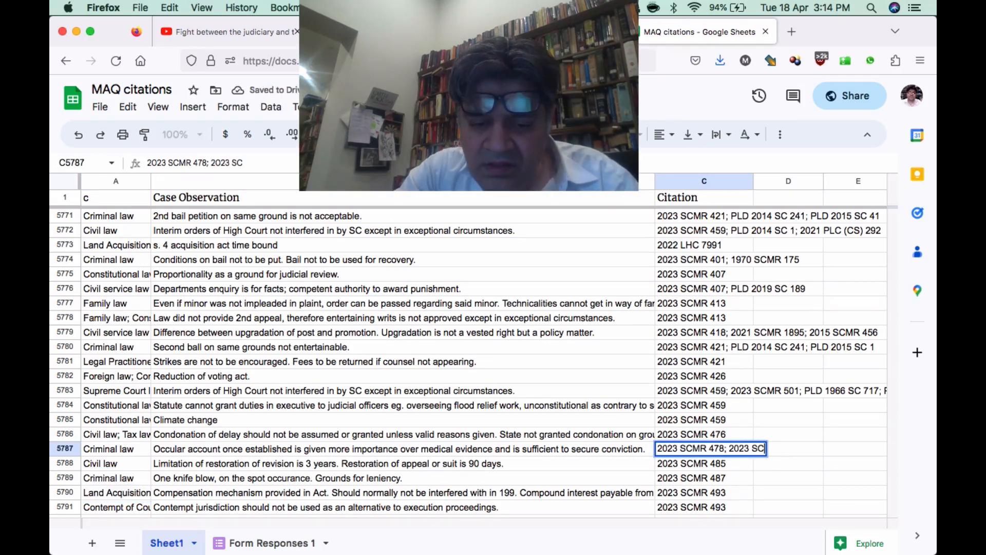
type("MR 596")
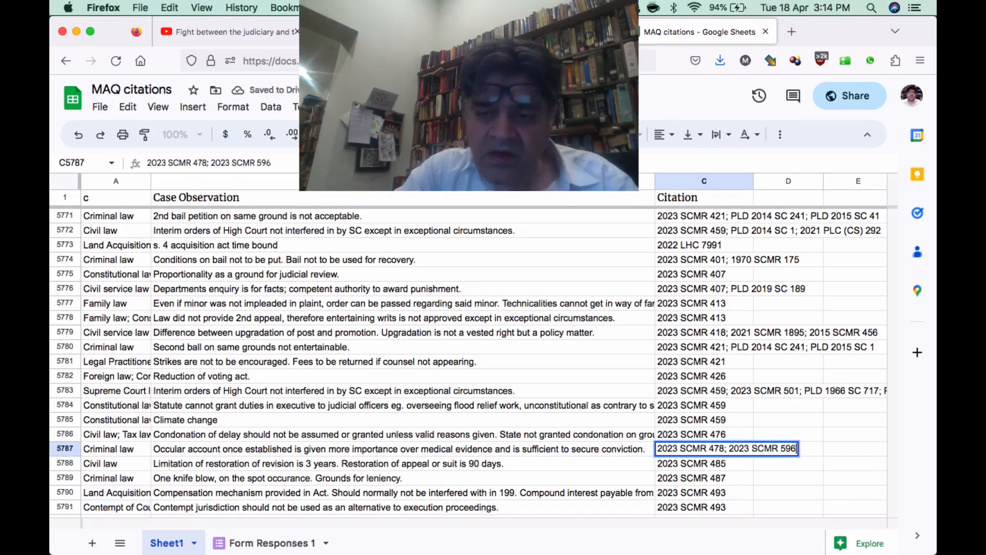
key("Return")
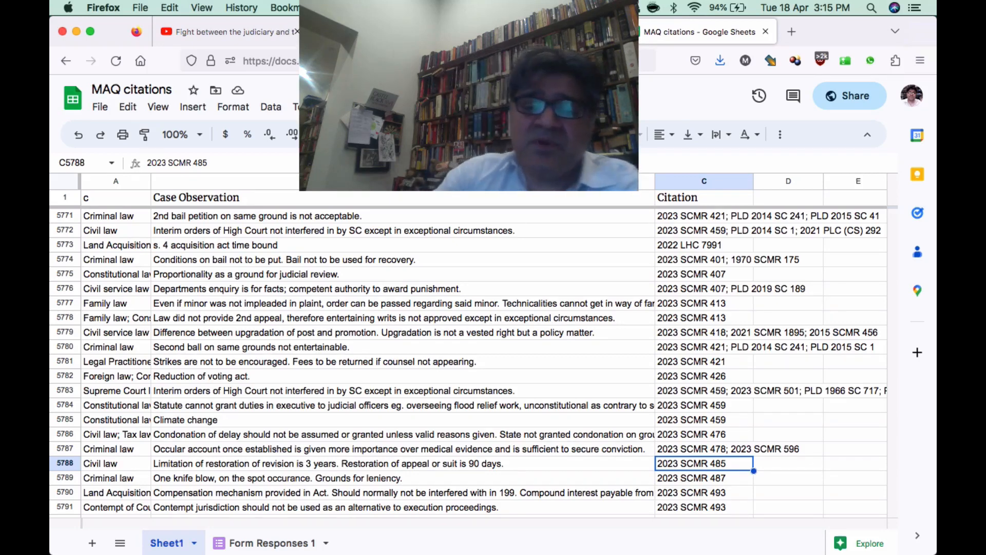
scroll(472, 359, "down", 3)
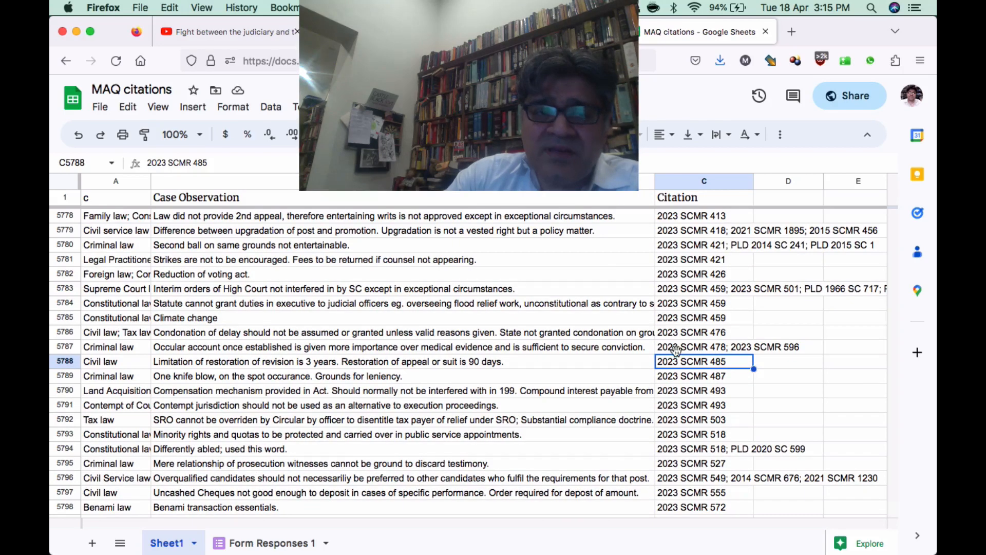
scroll(675, 348, "down", 3)
scroll(675, 348, "up", 2)
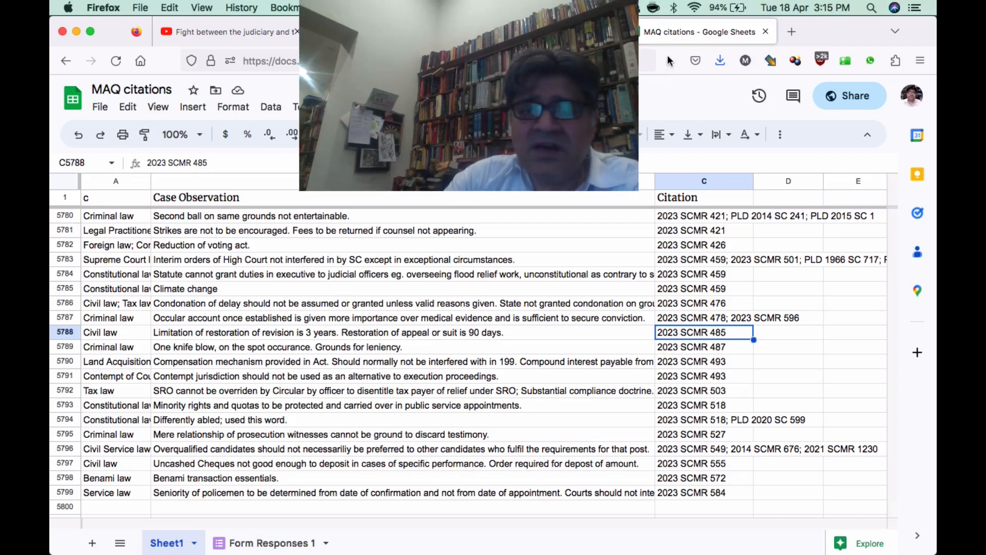
left_click(596, 8)
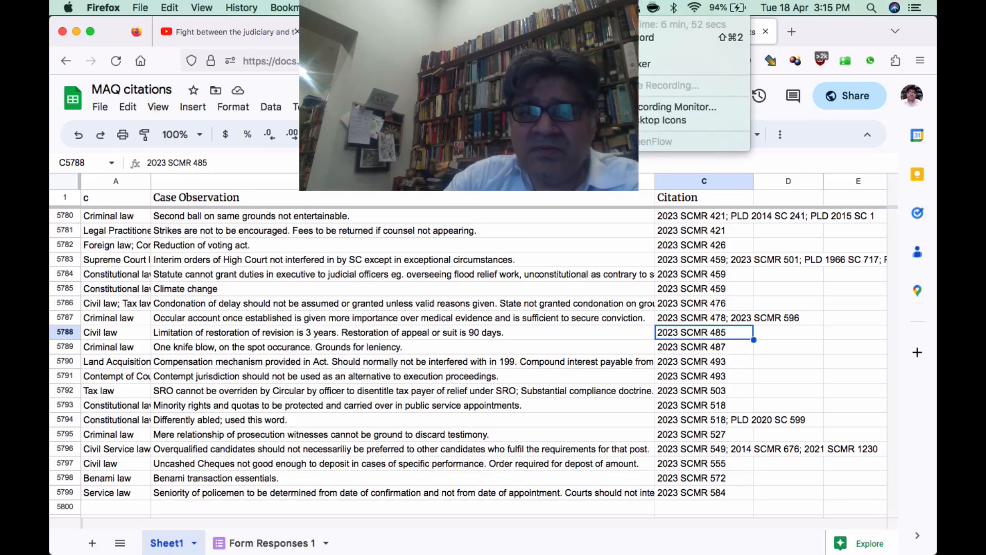